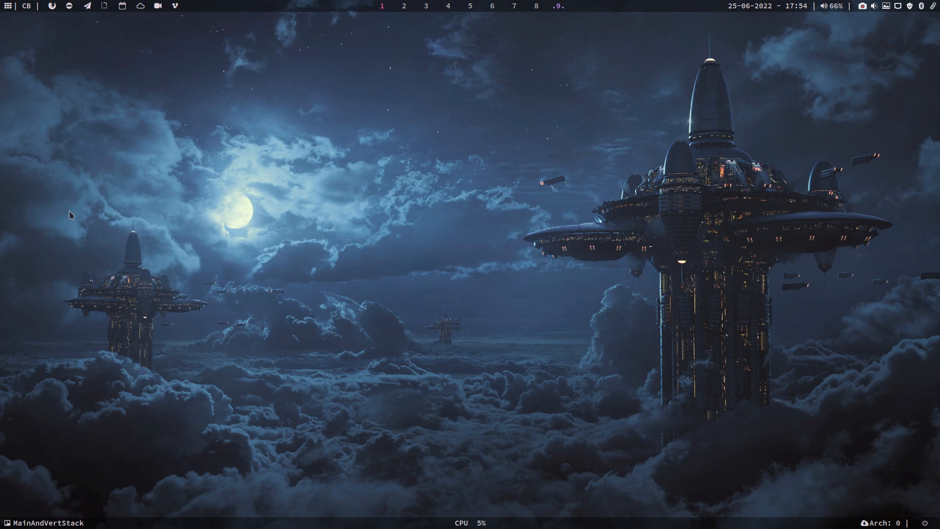
Launch VirtualBox and select the AMOS machine at the bottom of the VM list
key("super+Return")
key("super+Return")
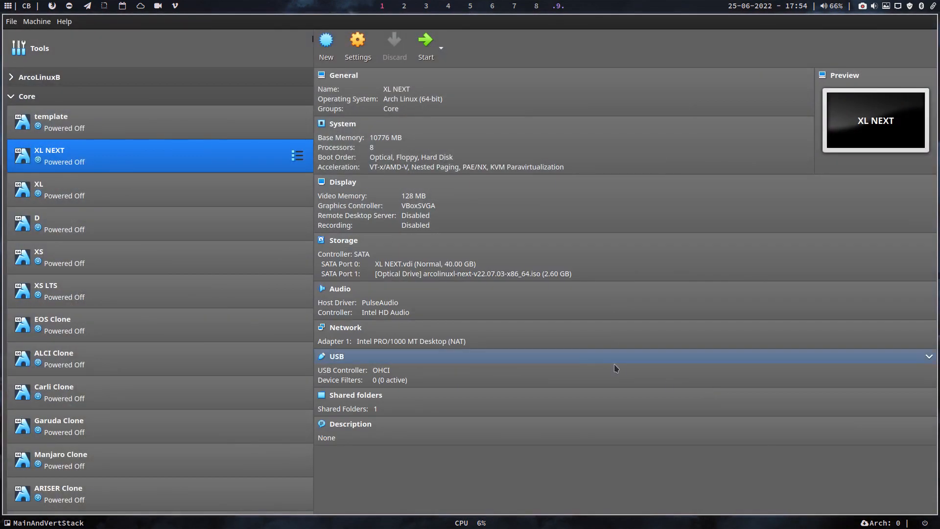
scroll(187, 254, "down", 4)
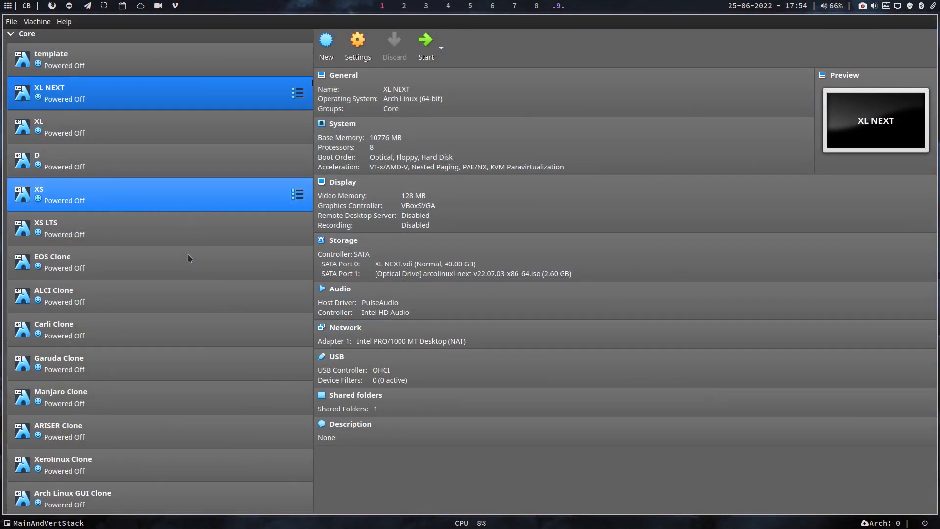
scroll(195, 284, "down", 3)
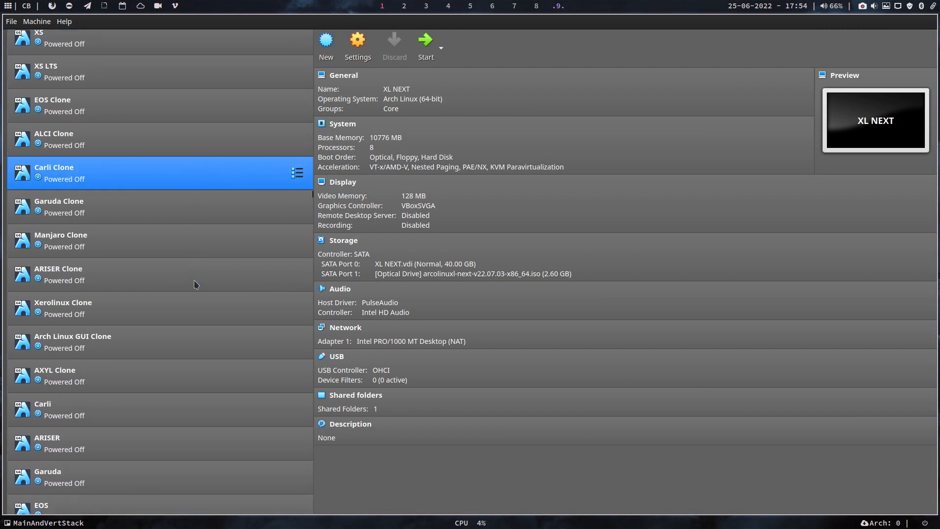
scroll(195, 284, "down", 2)
scroll(195, 284, "down", 2)
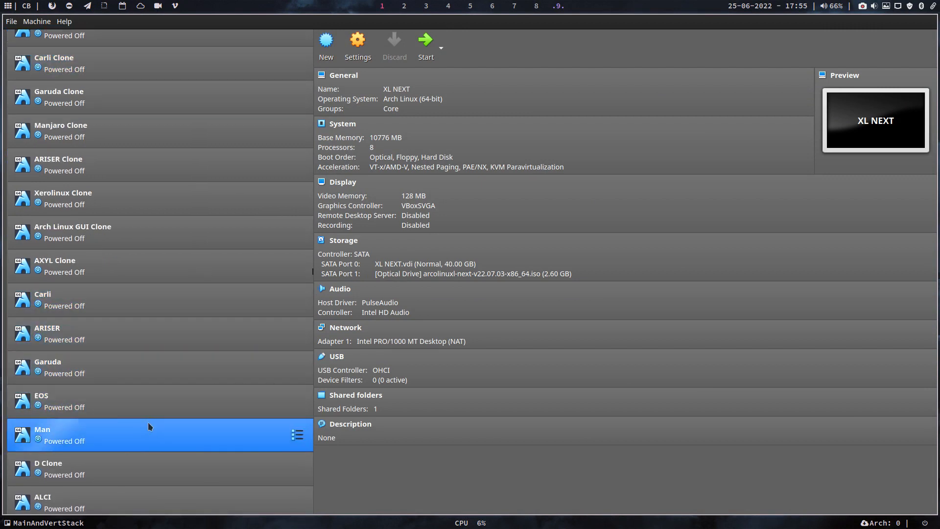
scroll(154, 440, "down", 2)
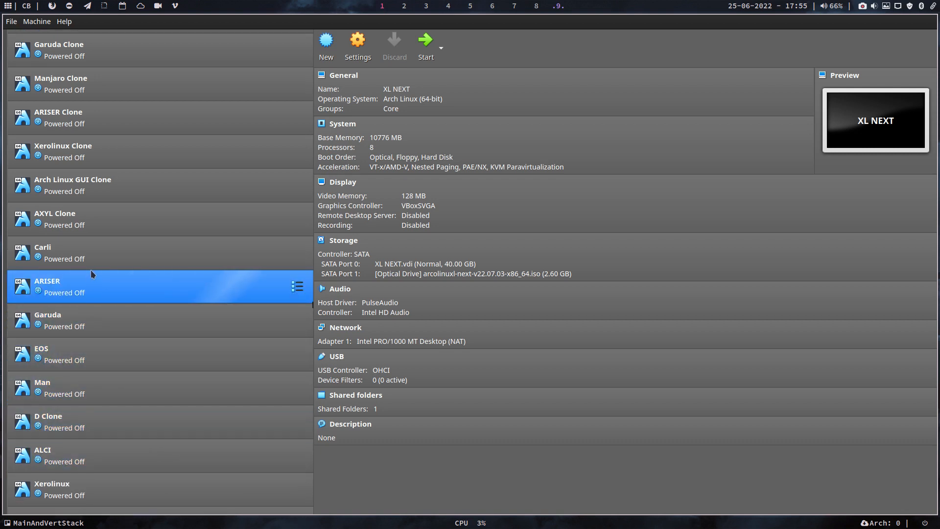
scroll(101, 263, "down", 1)
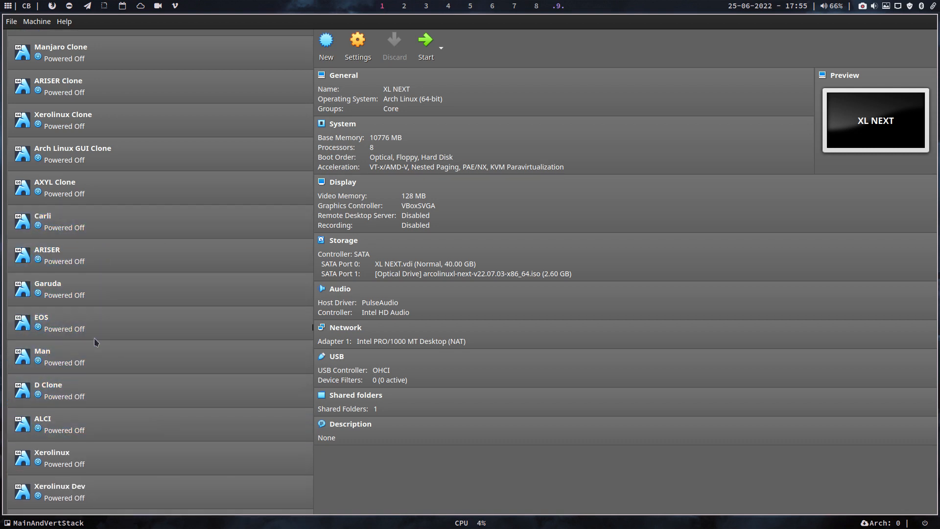
scroll(103, 429, "down", 2)
scroll(105, 469, "down", 4)
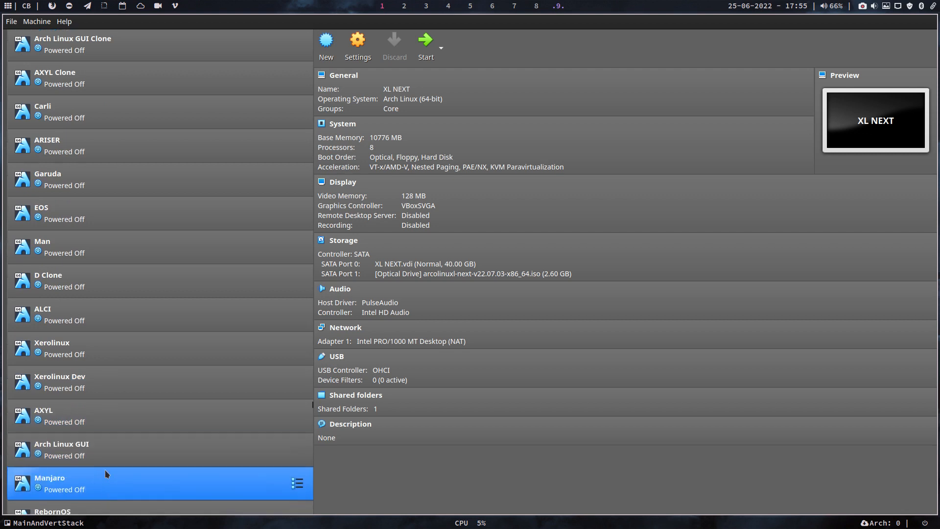
scroll(88, 367, "down", 2)
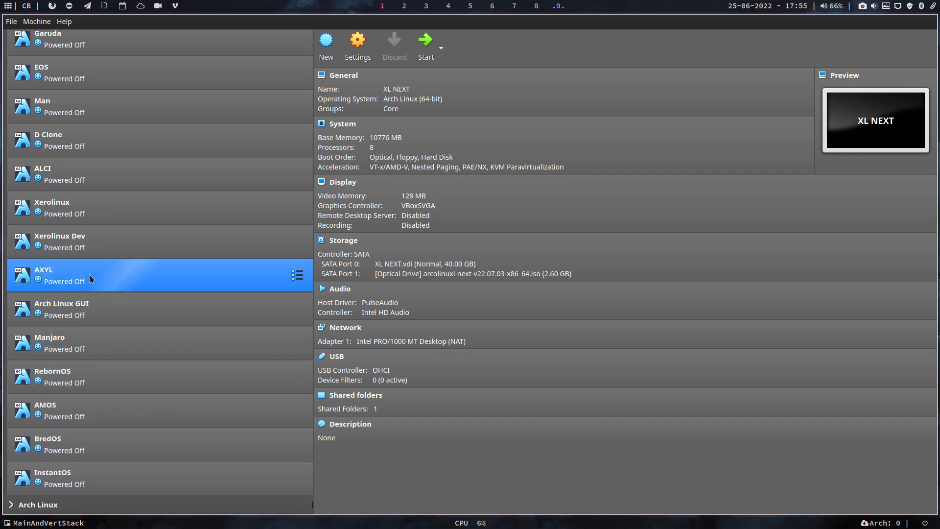
left_click(121, 415)
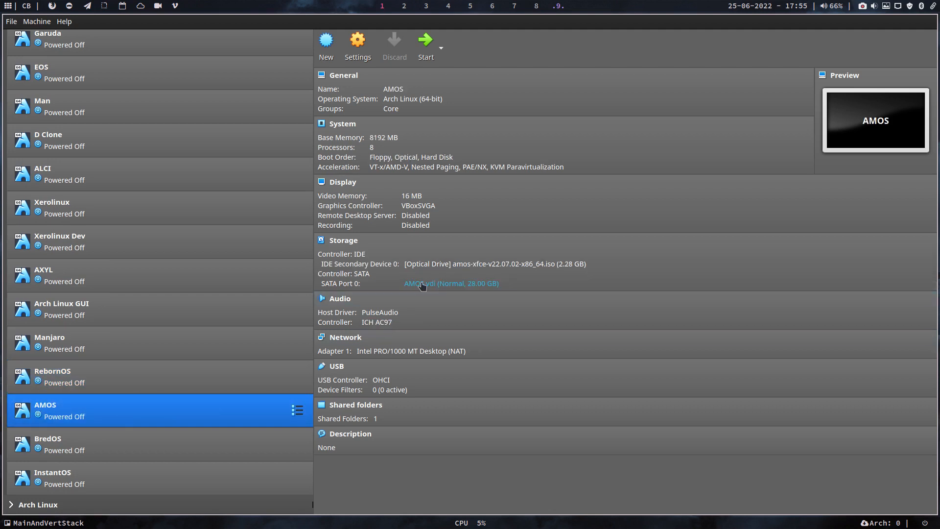
Put amos-xfce-v22.07.02-x86_64.iso from the home AmOs-Out folder into AMOS's IDE optical drive
left_click(474, 265)
left_click(536, 290)
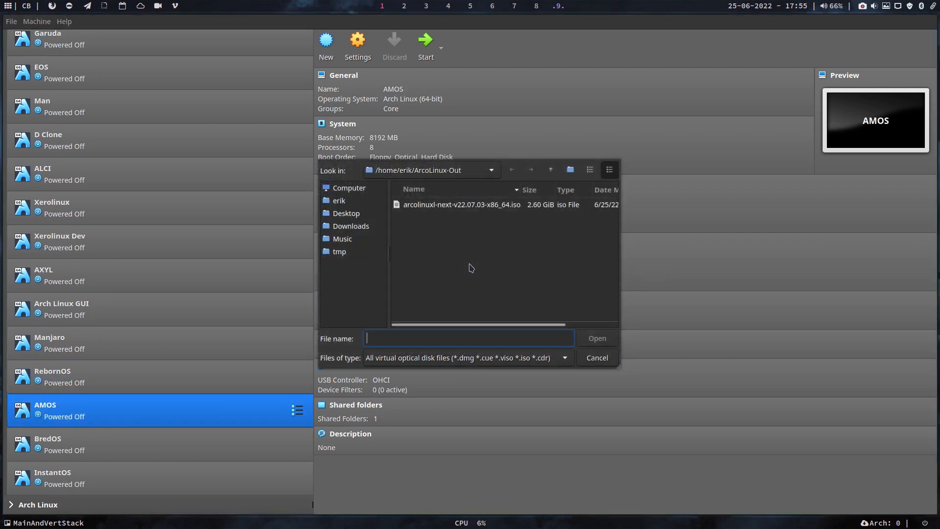
left_click(345, 206)
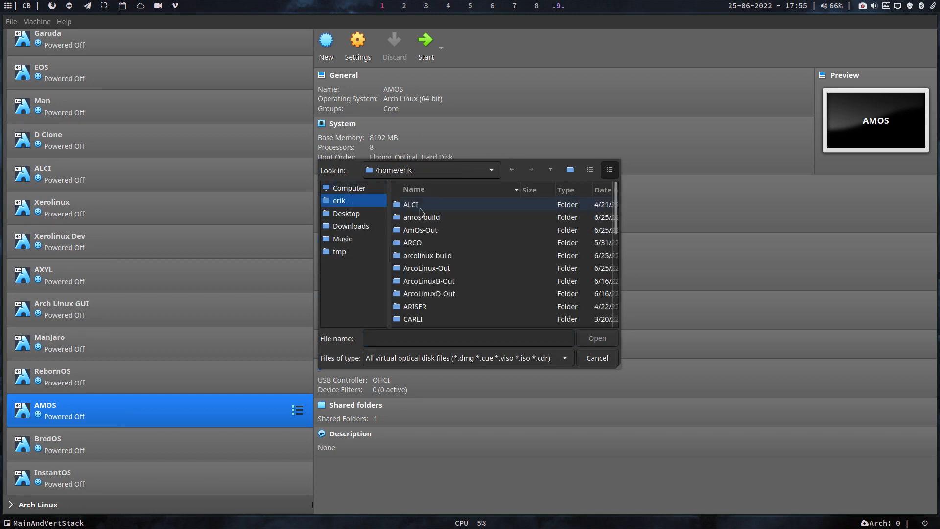
left_click(429, 233)
double_click(429, 232)
left_click(439, 208)
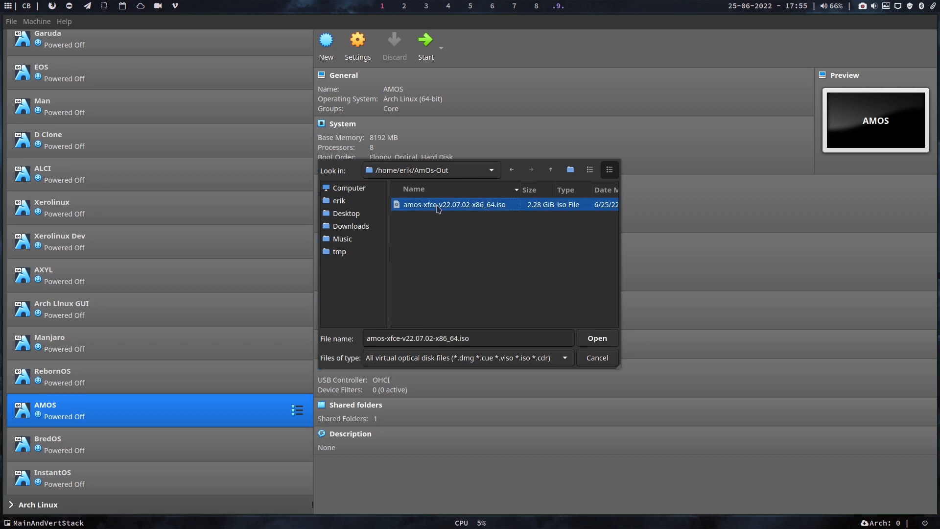
left_click(599, 339)
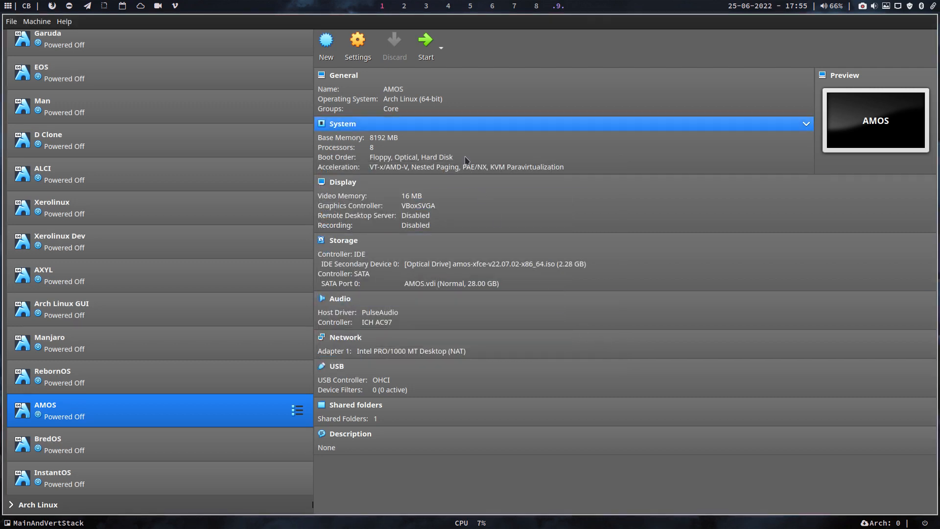
Start the AMOS machine and boot the default AmOs install medium entry
left_click(425, 49)
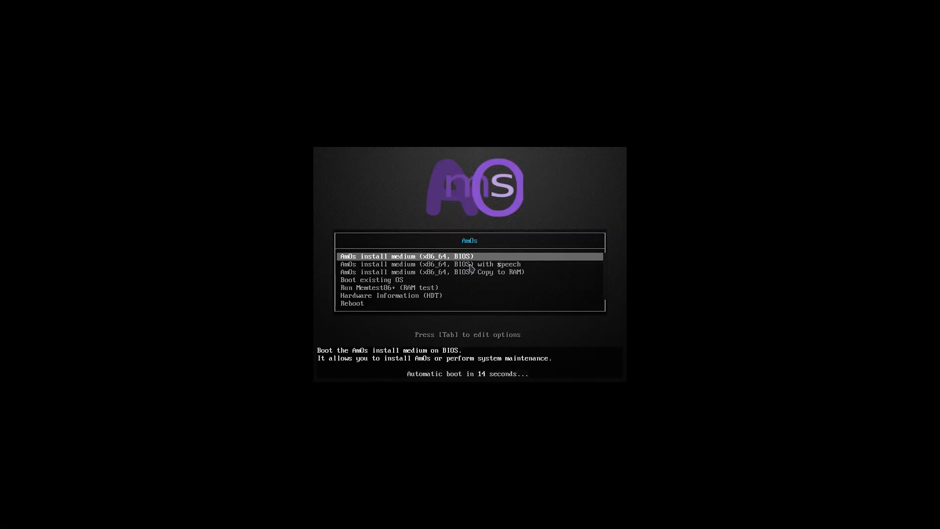
key("Return")
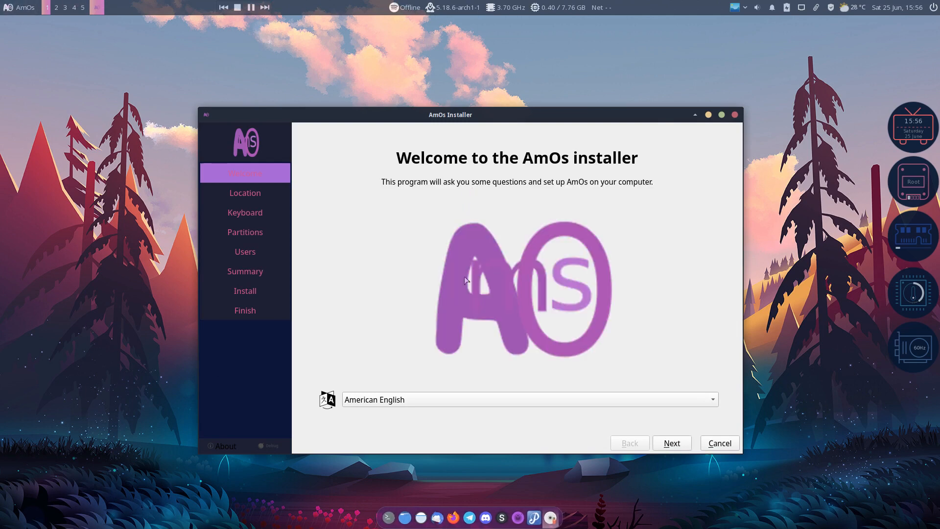
View and dismiss the installer's About information, then continue past the Welcome page
left_click(224, 446)
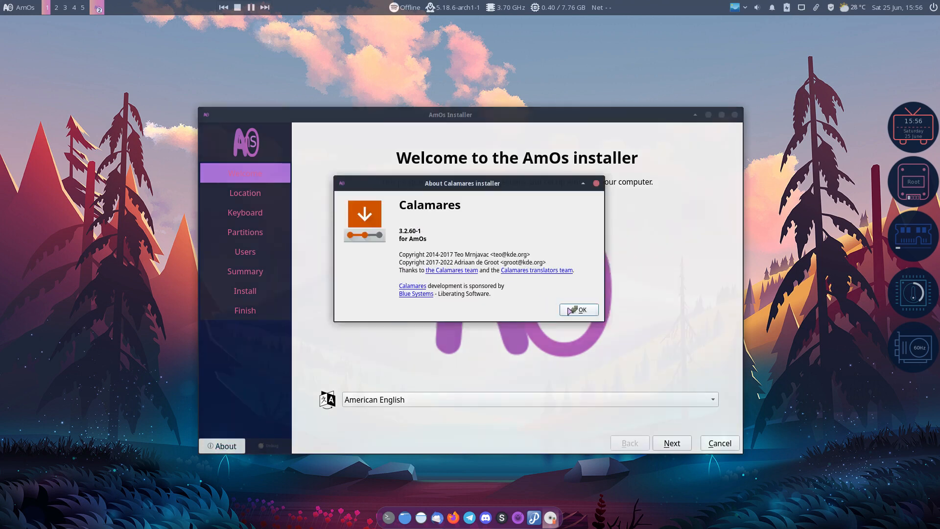
left_click(573, 310)
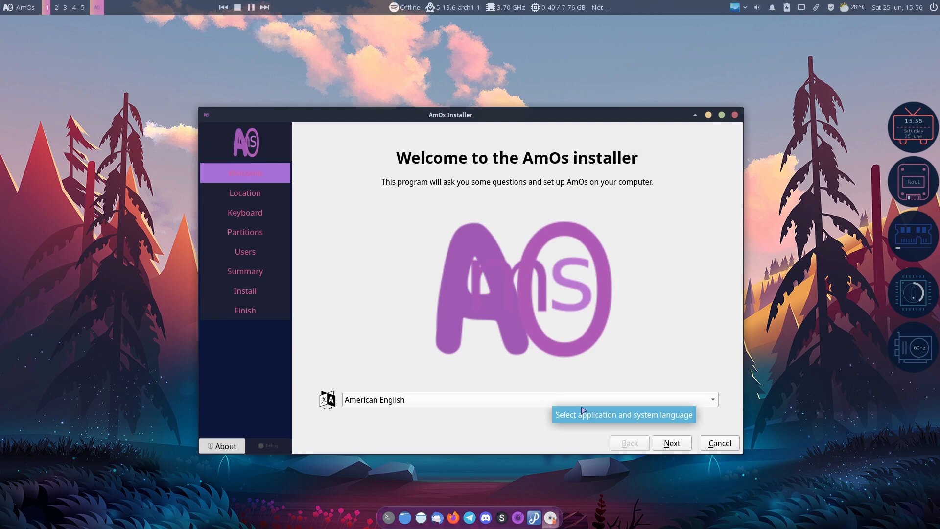
left_click(671, 443)
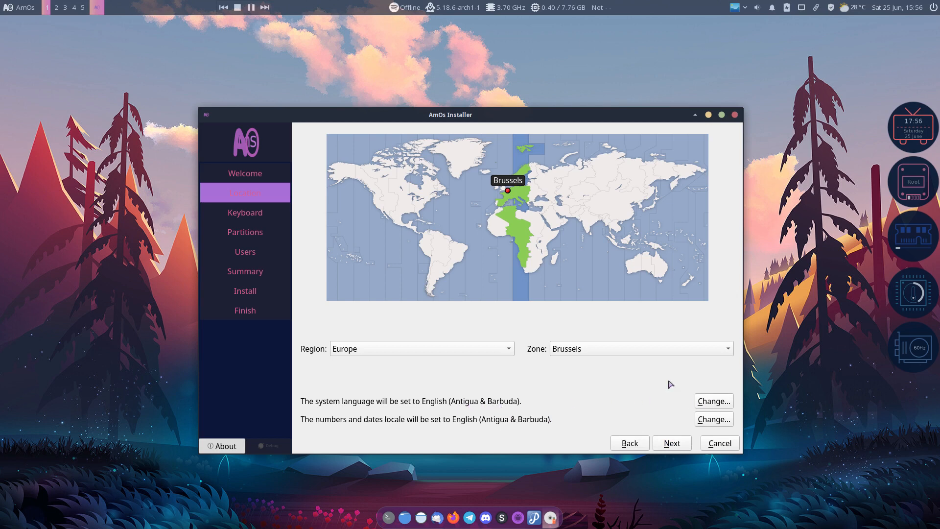
Try the Moncton and New York time zones, then return to Europe/Brussels
left_click(433, 198)
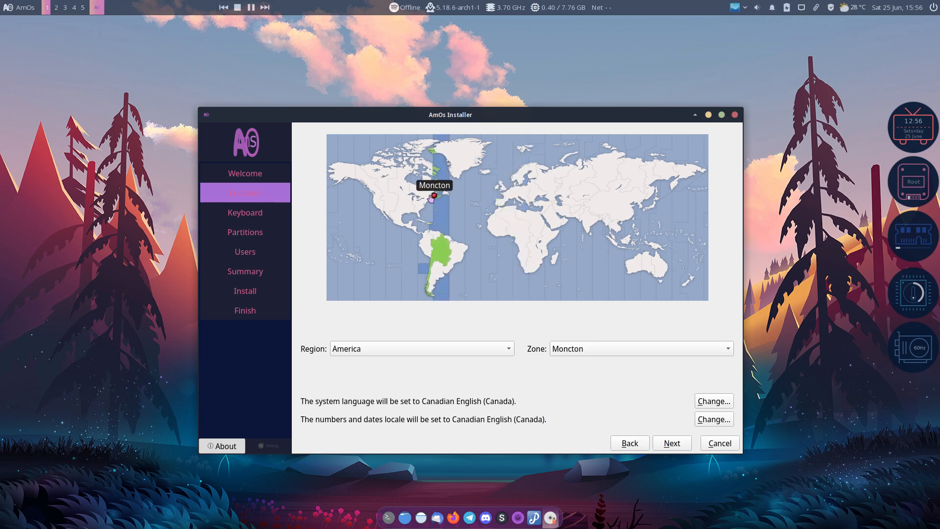
left_click(424, 201)
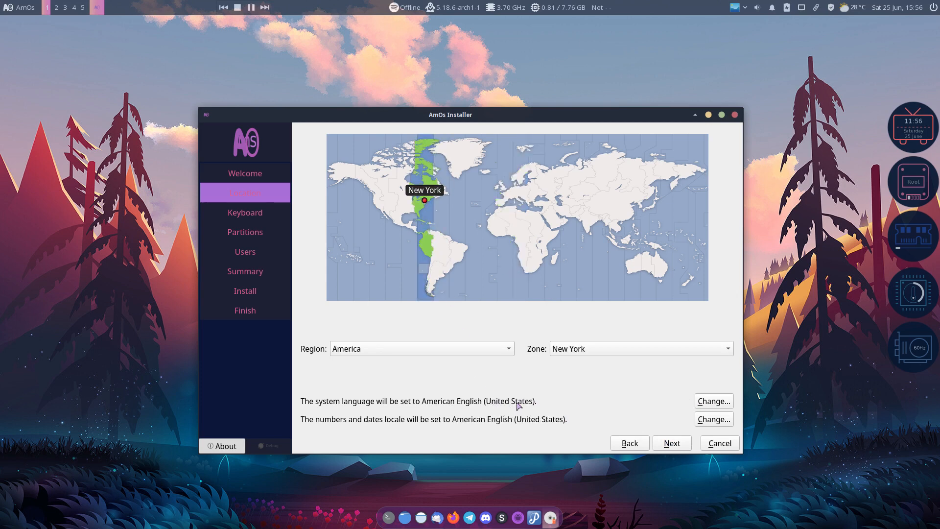
left_click(507, 195)
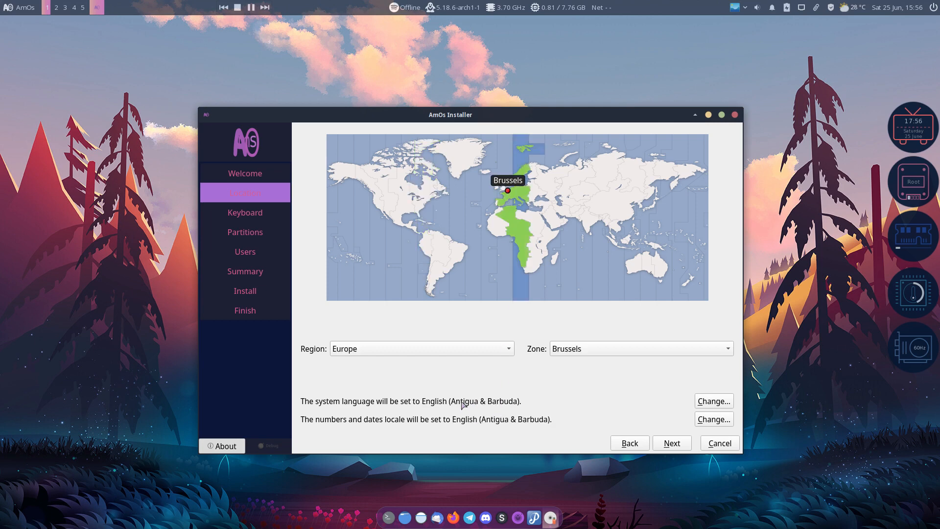
Set the system language locale to en_US.UTF-8
left_click(706, 402)
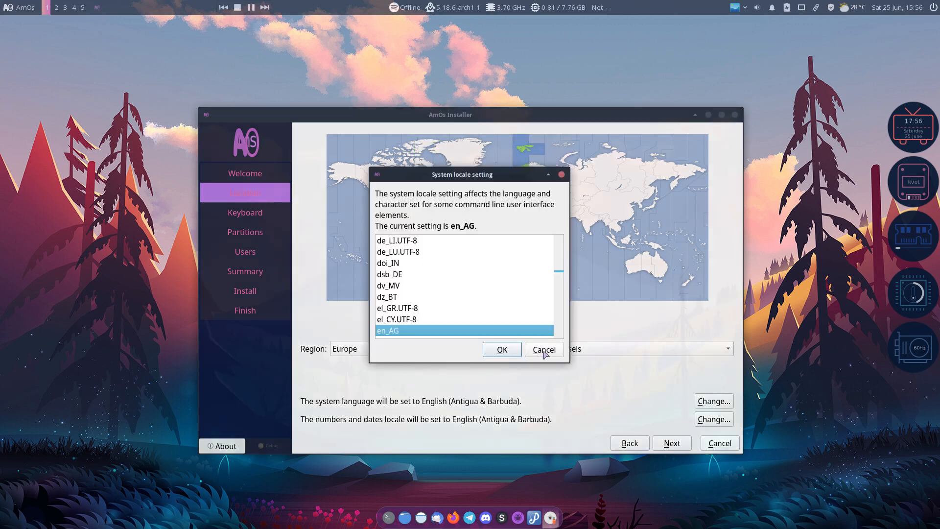
left_click(441, 309)
scroll(441, 308, "down", 3)
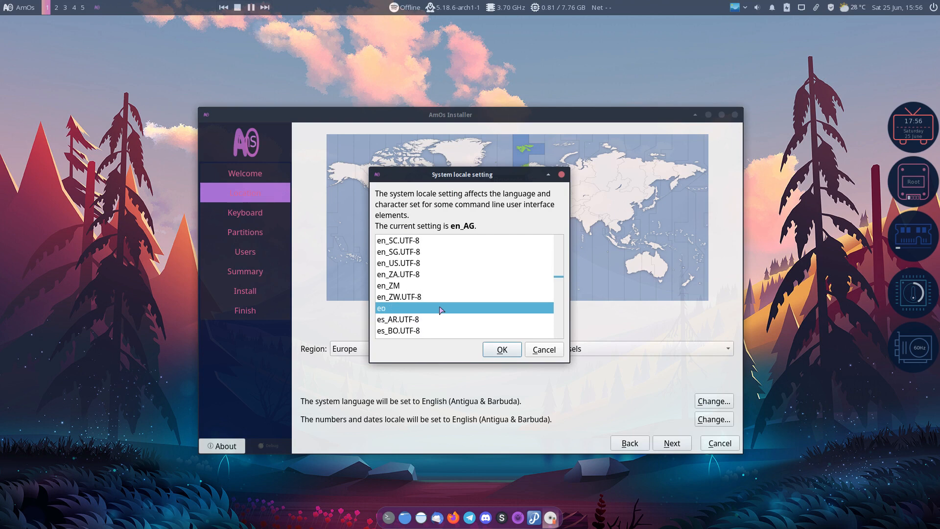
scroll(441, 310, "up", 2)
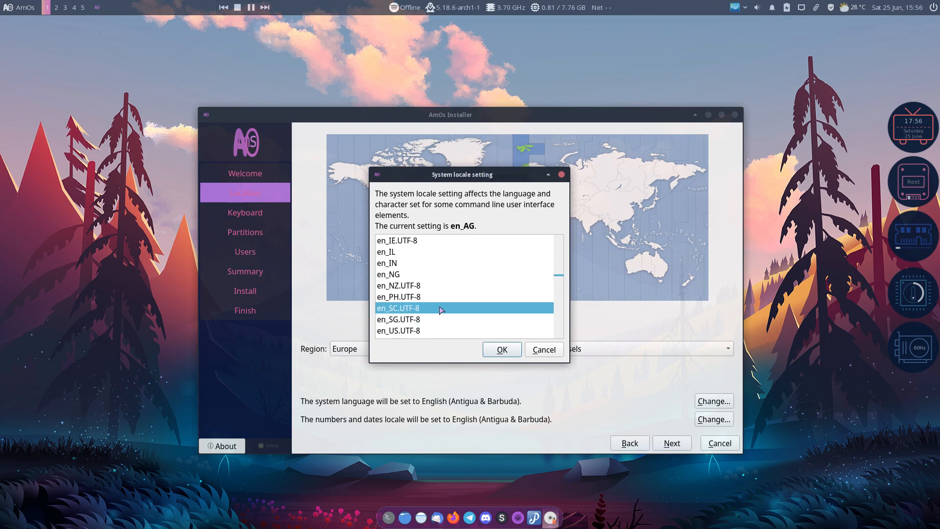
scroll(441, 309, "down", 1)
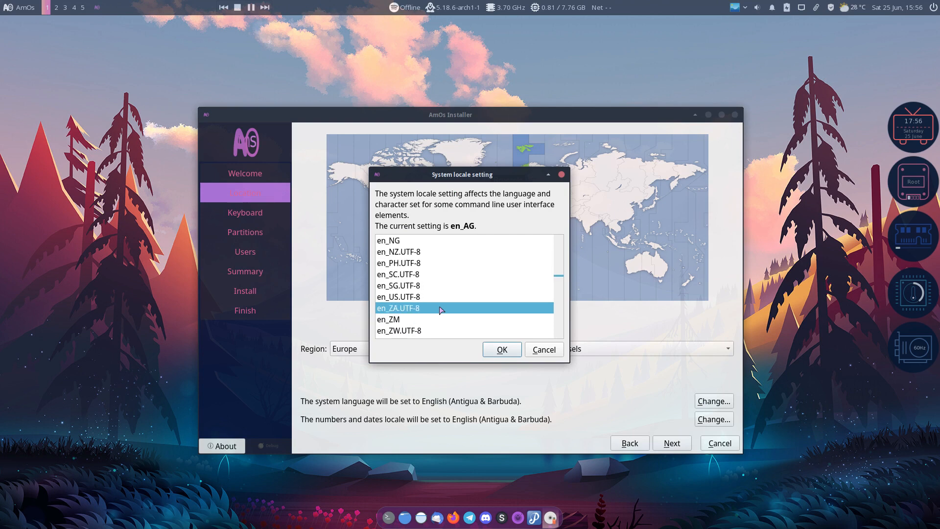
scroll(440, 310, "up", 1)
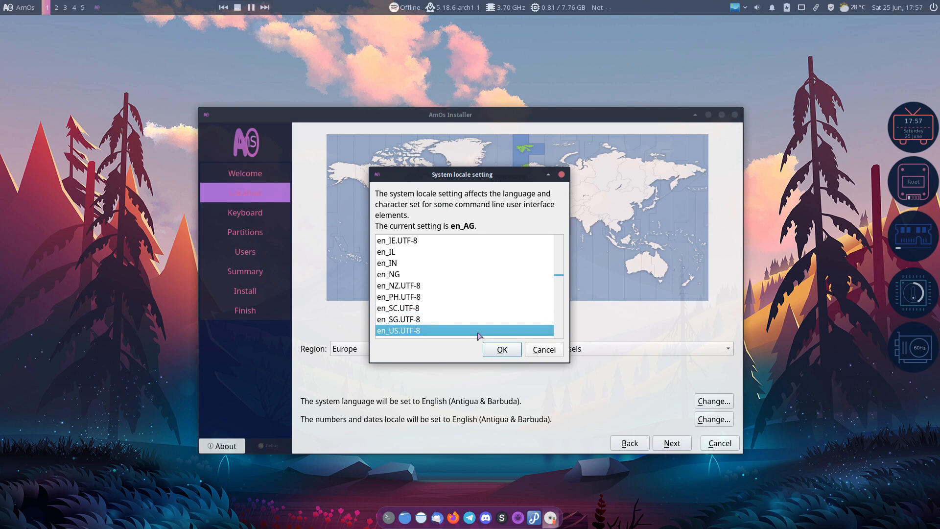
left_click(502, 350)
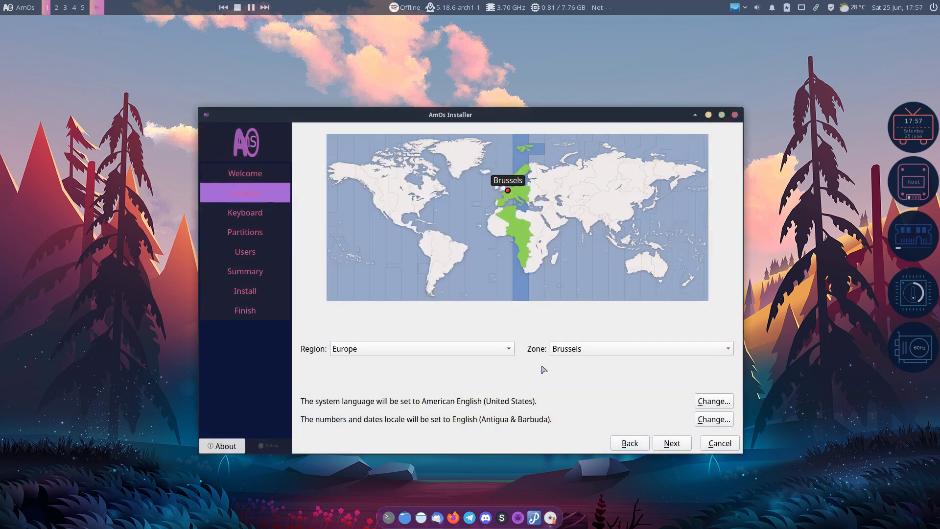
Set the numbers and dates locale to en_US.UTF-8 and continue to the Keyboard page
left_click(718, 422)
scroll(421, 318, "down", 2)
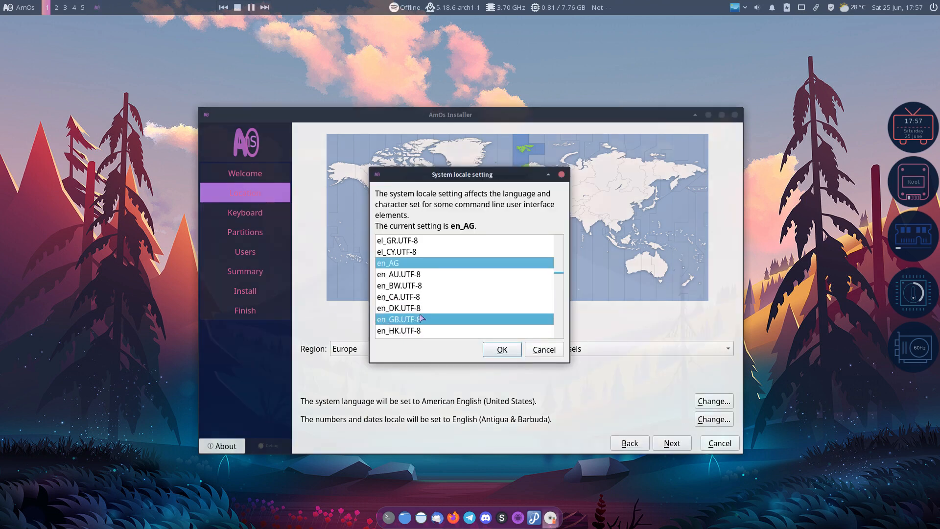
scroll(426, 322, "down", 2)
scroll(428, 322, "down", 2)
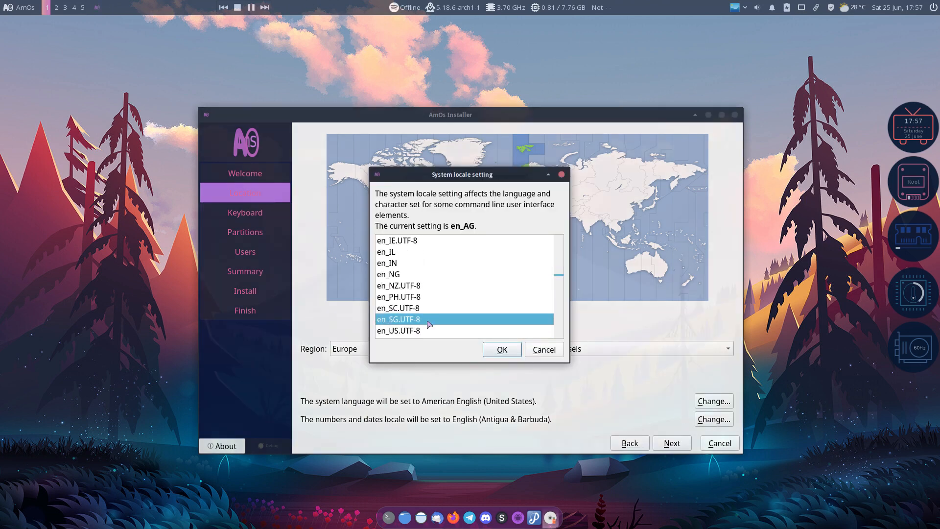
left_click(413, 297)
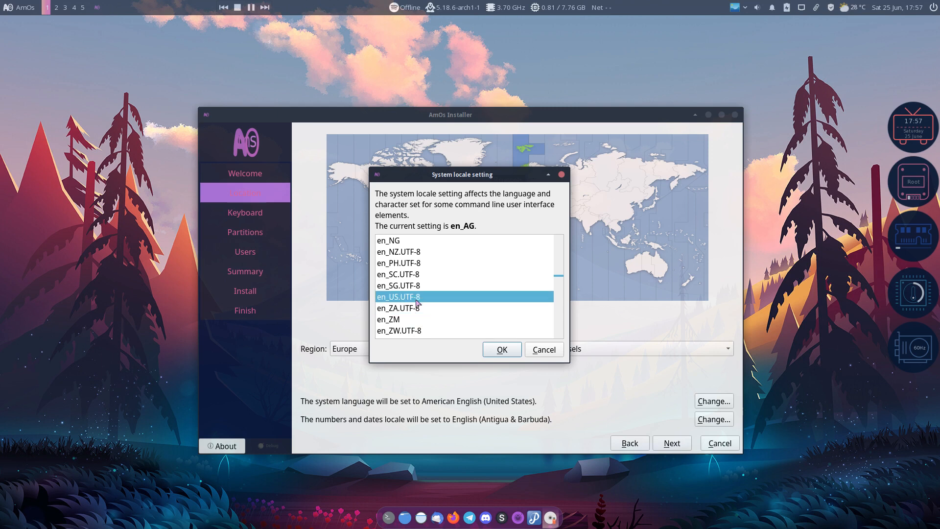
left_click(493, 350)
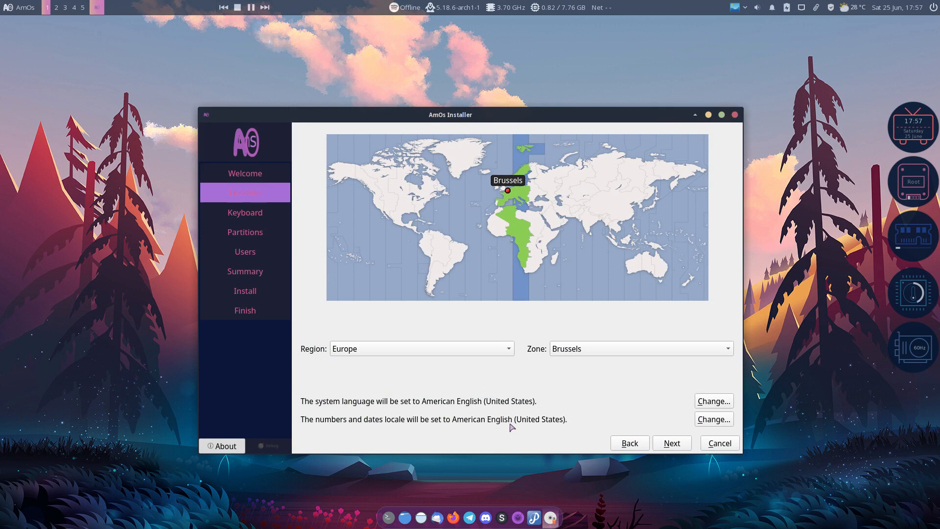
left_click(674, 444)
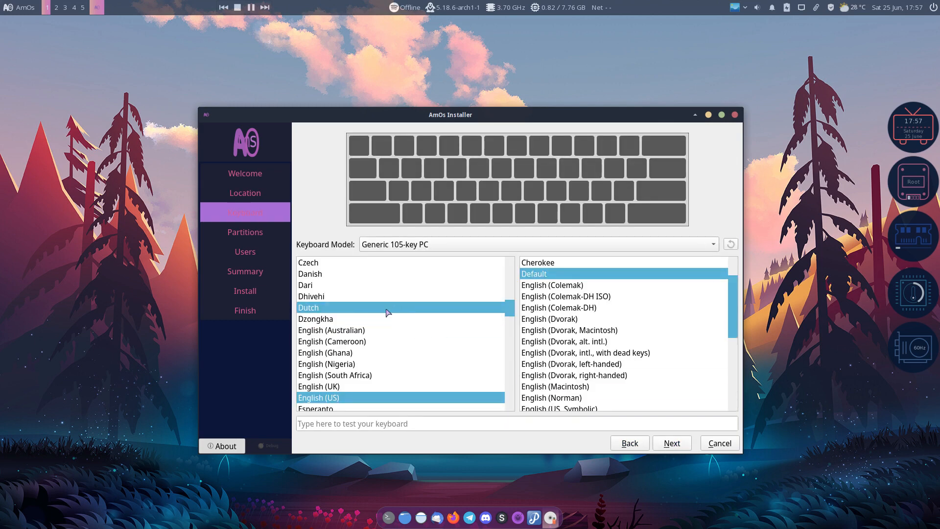
Choose the Belgian layout, test it with 'azert', then select Erase disk for partitioning
scroll(424, 285, "up", 1)
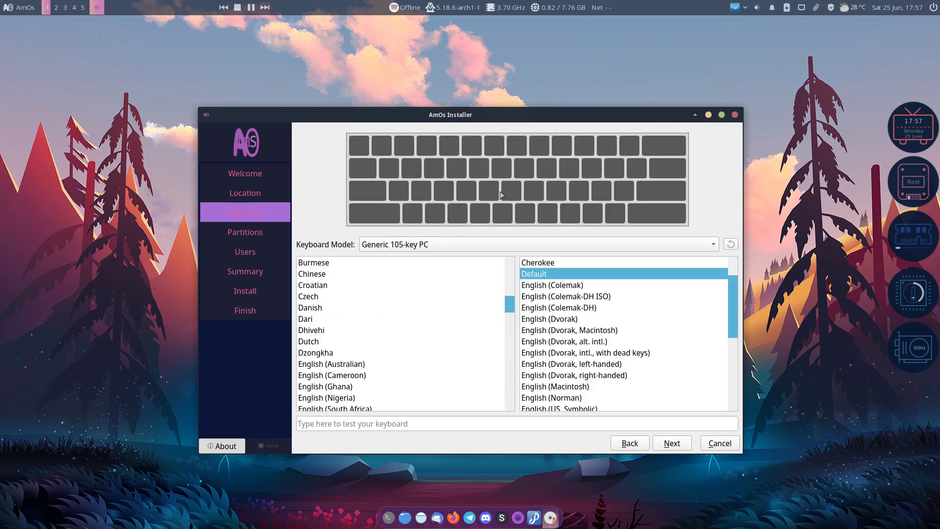
scroll(324, 294, "up", 3)
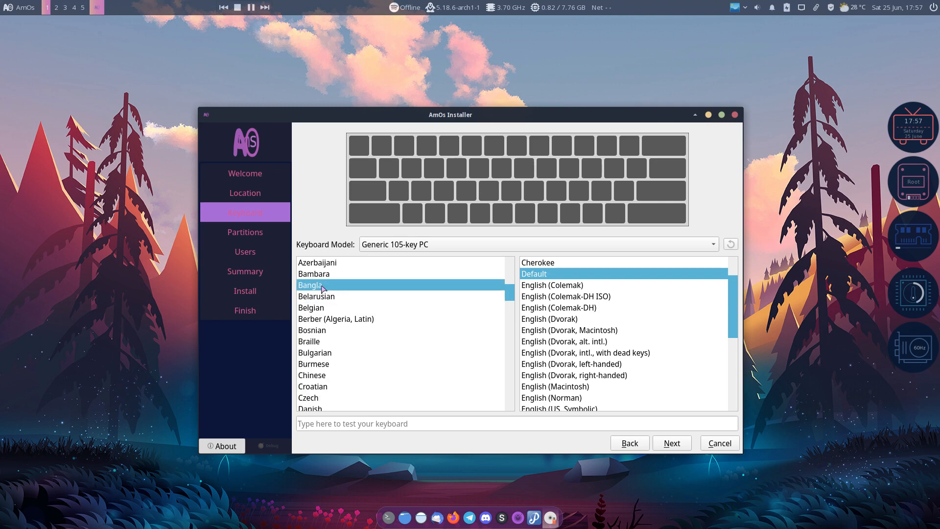
left_click(331, 309)
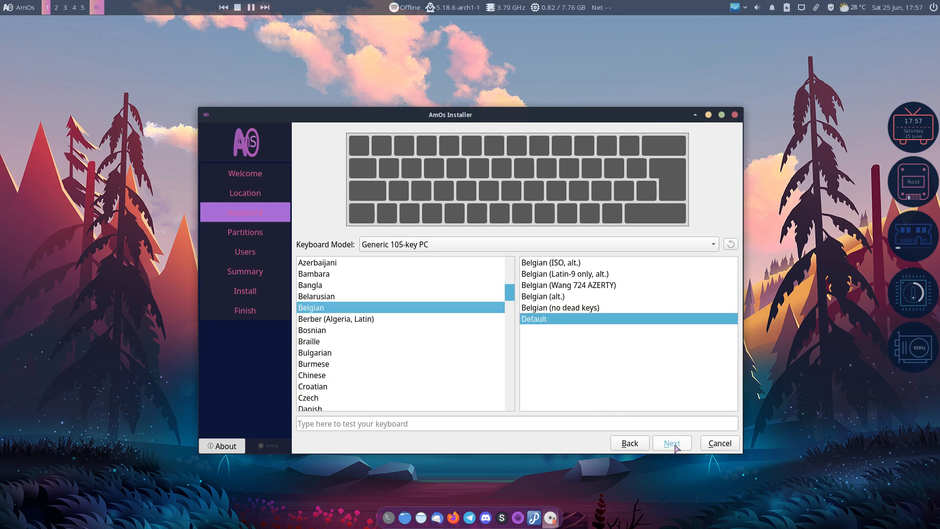
left_click(406, 425)
type("azert")
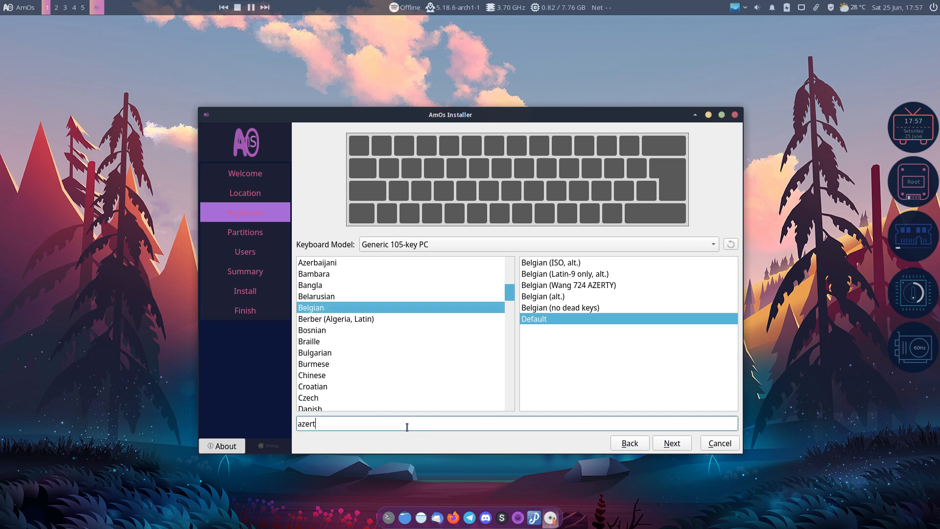
key("BackSpace")
key("BackSpace")
key("BackSpace")
key("BackSpace")
key("BackSpace")
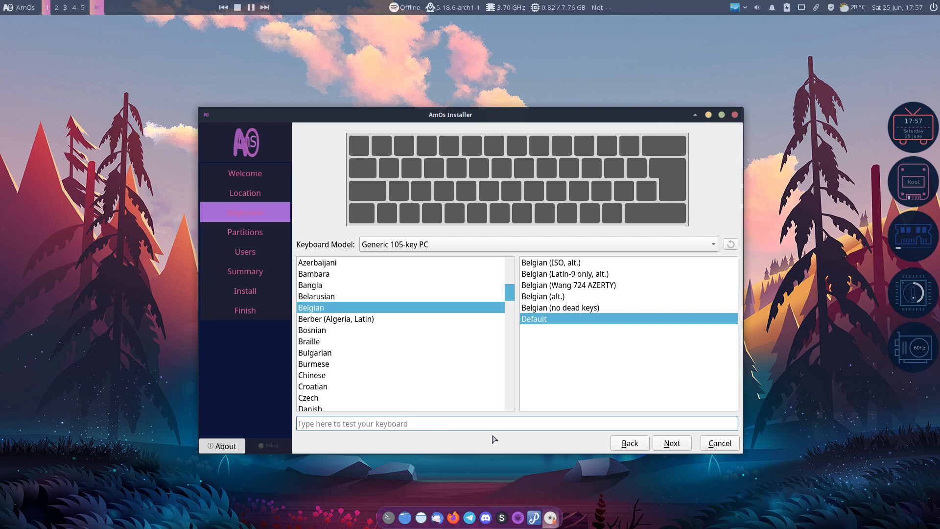
left_click(673, 444)
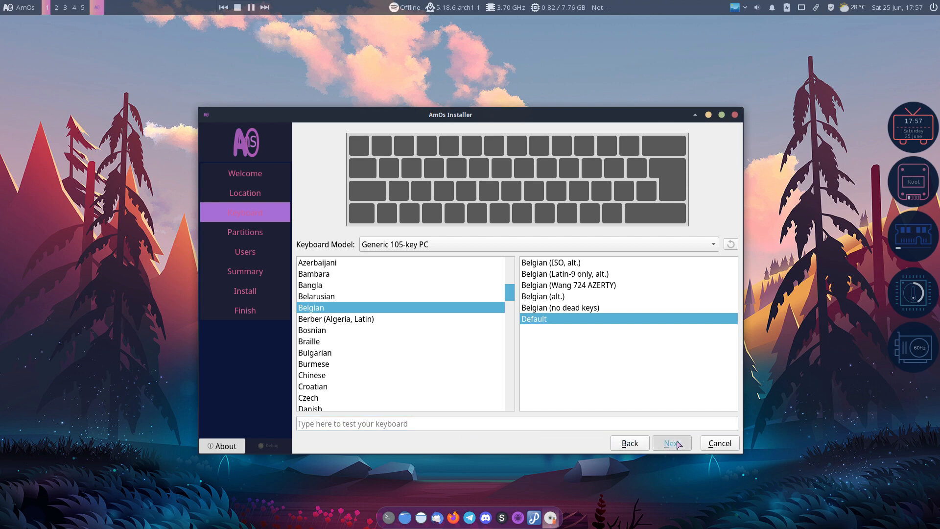
left_click(392, 228)
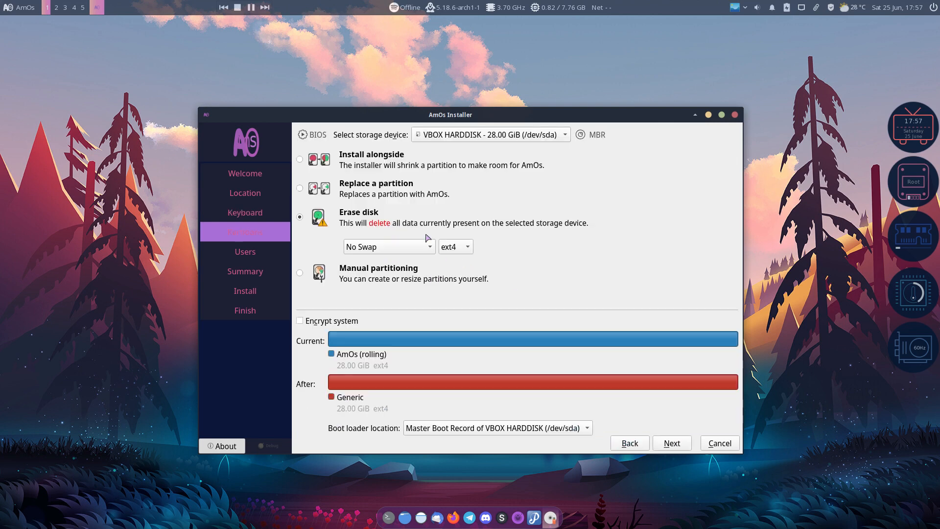
Keep ext4 as the filesystem for the erased disk
left_click(456, 247)
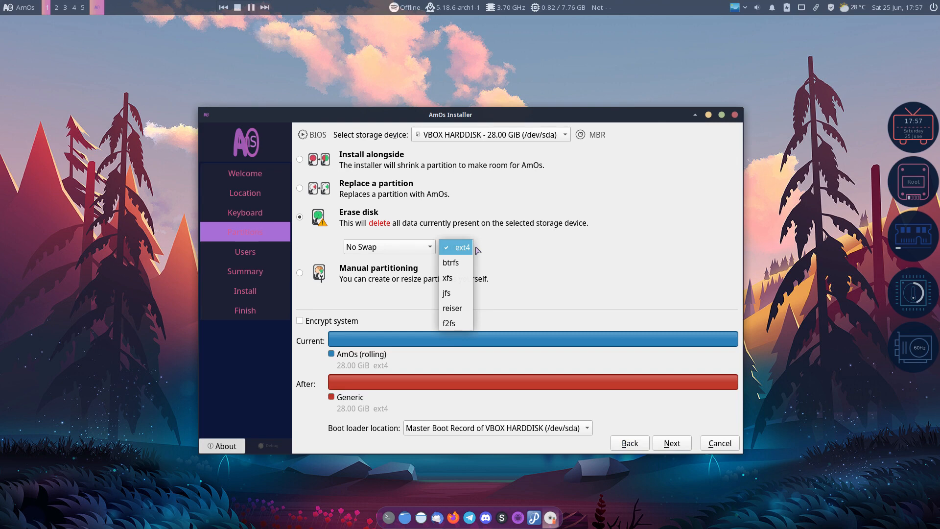
left_click(476, 249)
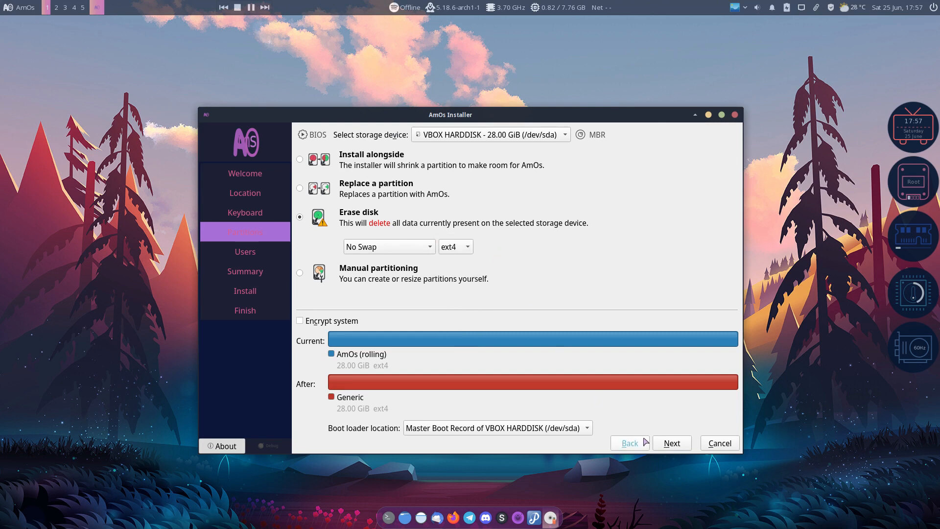
left_click(673, 444)
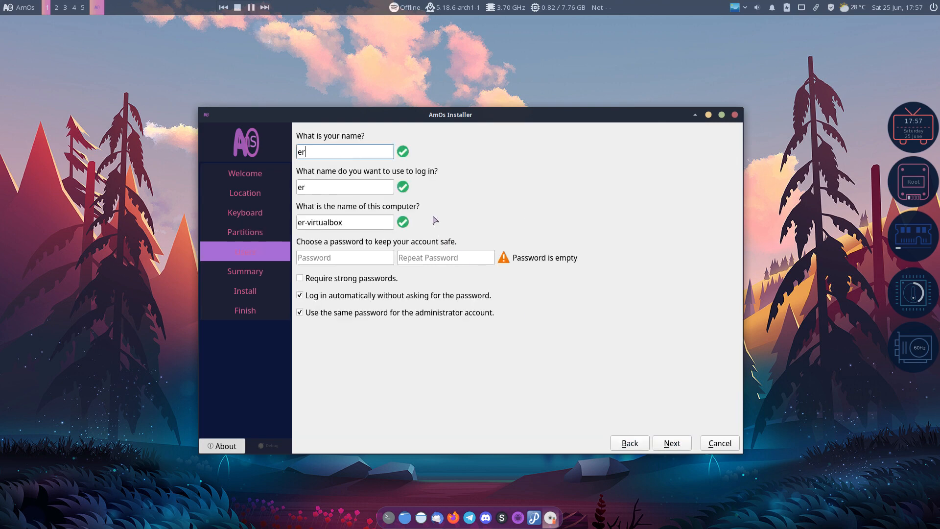
Fill in the user's full name, login name and password
key("Tab")
key("Tab")
key("Tab")
key("Tab")
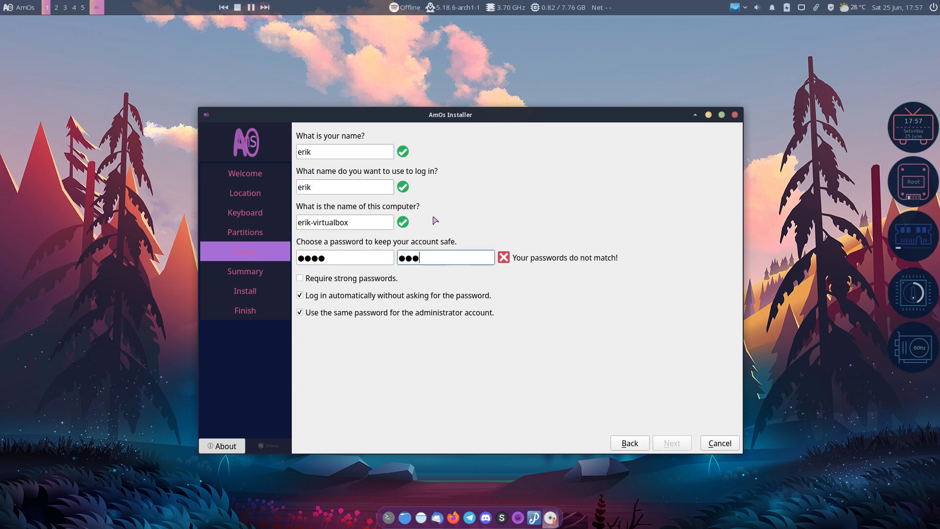
Review the summary and confirm installing AmOs now
left_click(672, 443)
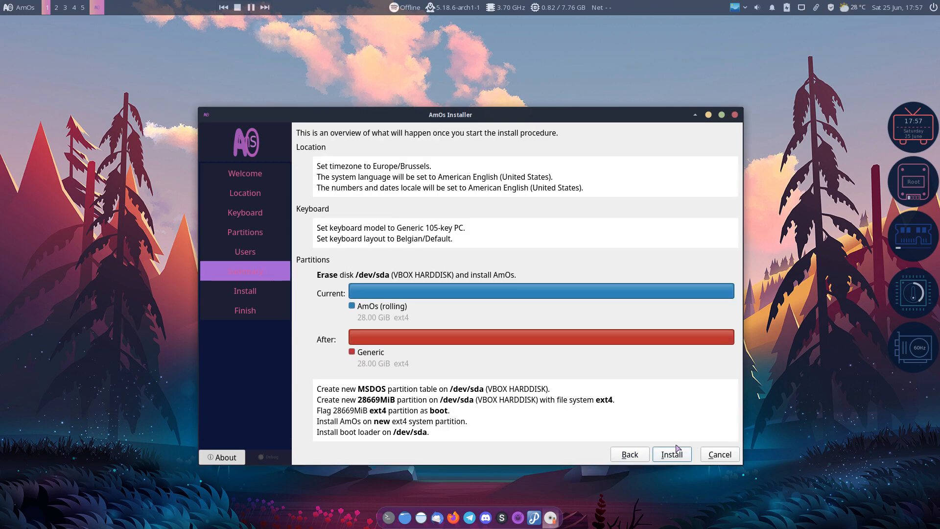
left_click(676, 453)
left_click(523, 300)
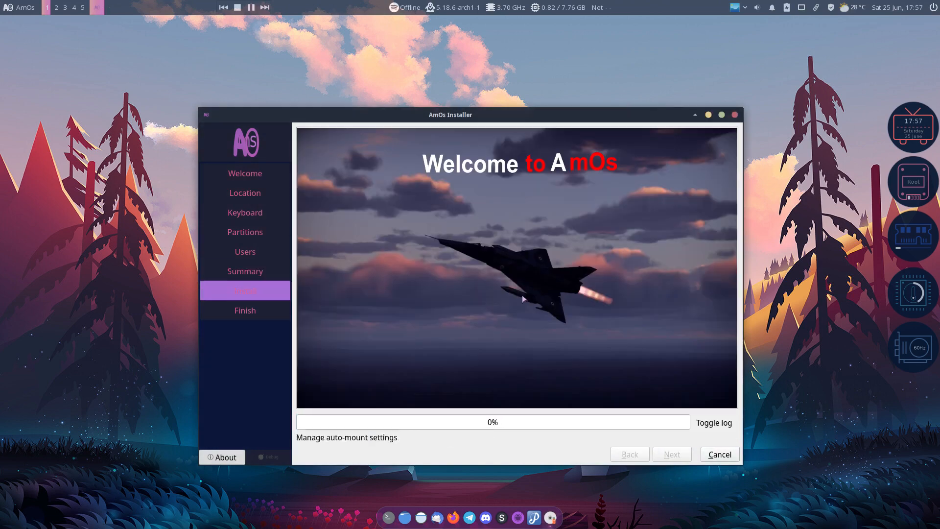
left_click(17, 9)
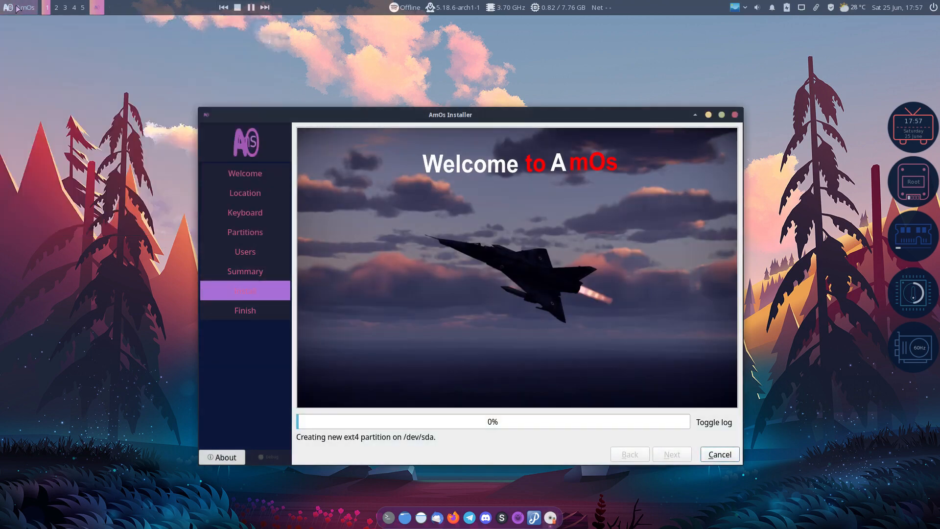
Browse the Accessories and Development categories of the application menu, then close it
left_click(24, 112)
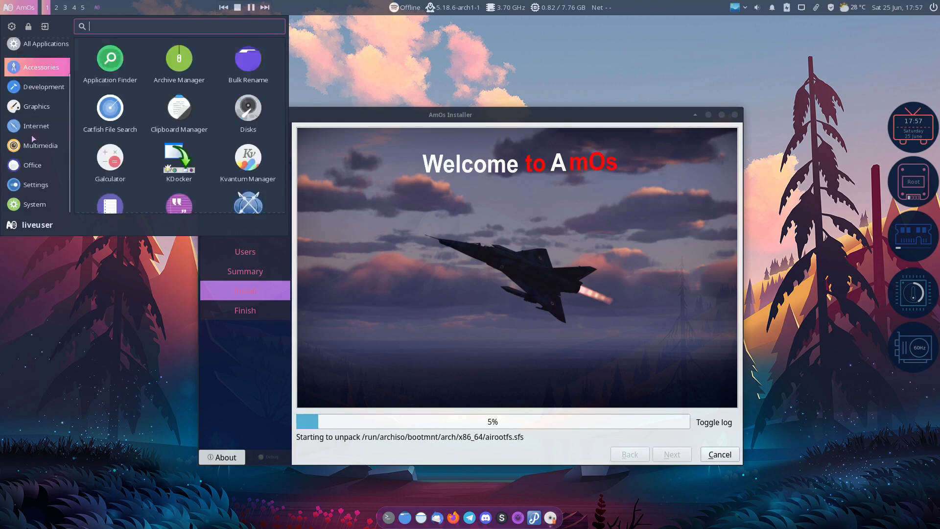
scroll(31, 134, "up", 1)
left_click(32, 134)
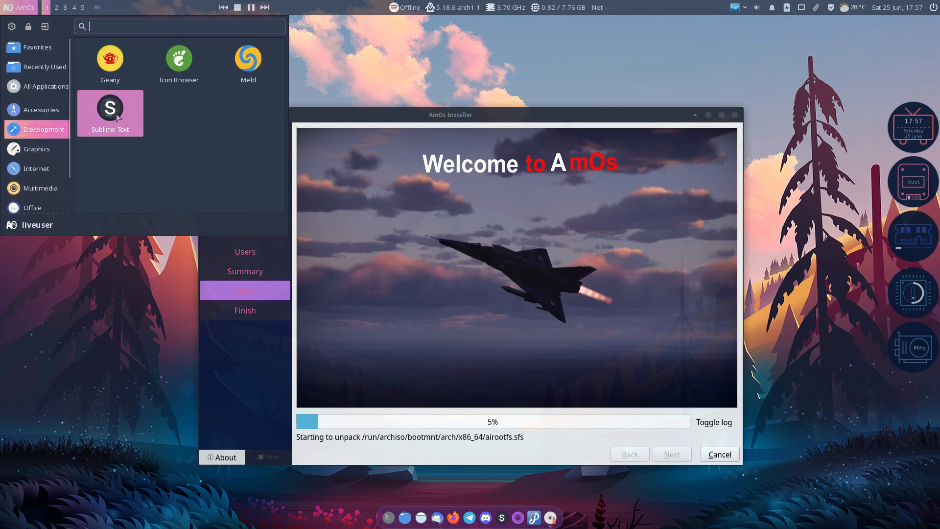
left_click(483, 70)
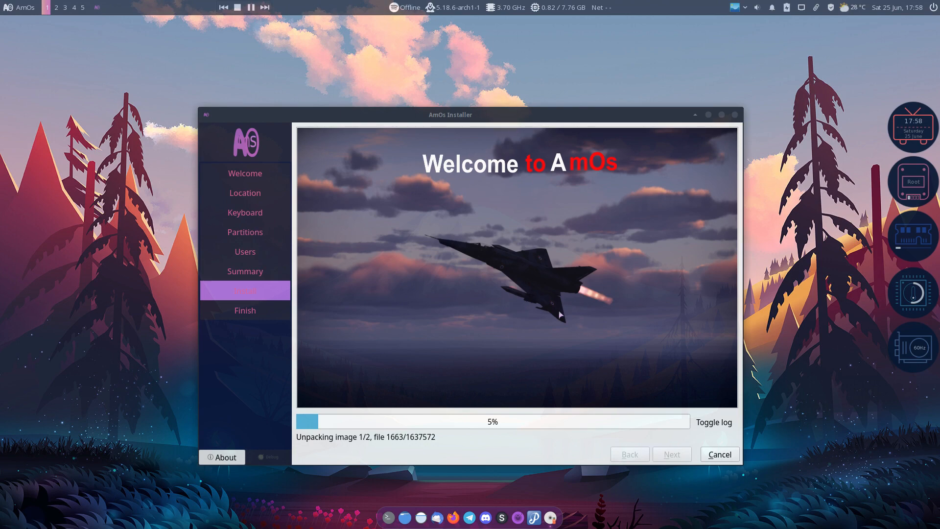
Toggle the installation log on and off, selecting 'rsync' in it, while installation finishes
left_click(730, 426)
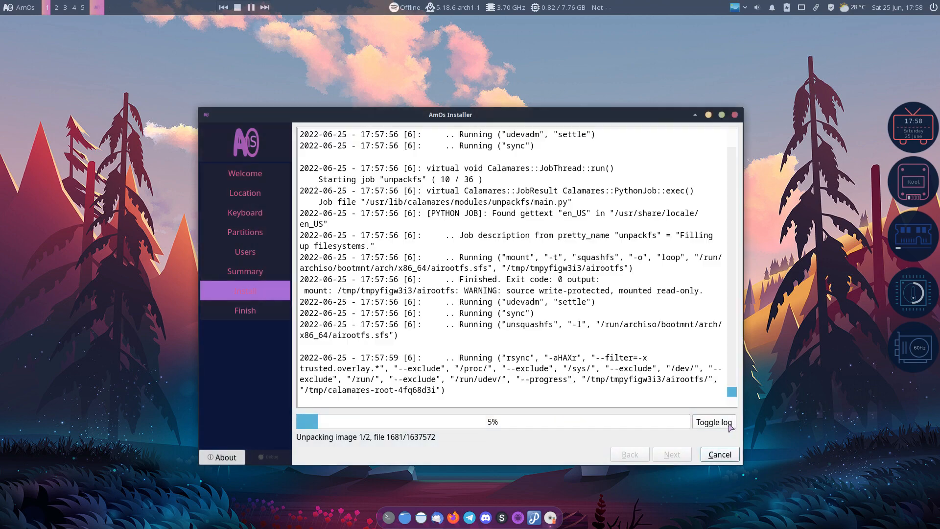
left_click(730, 427)
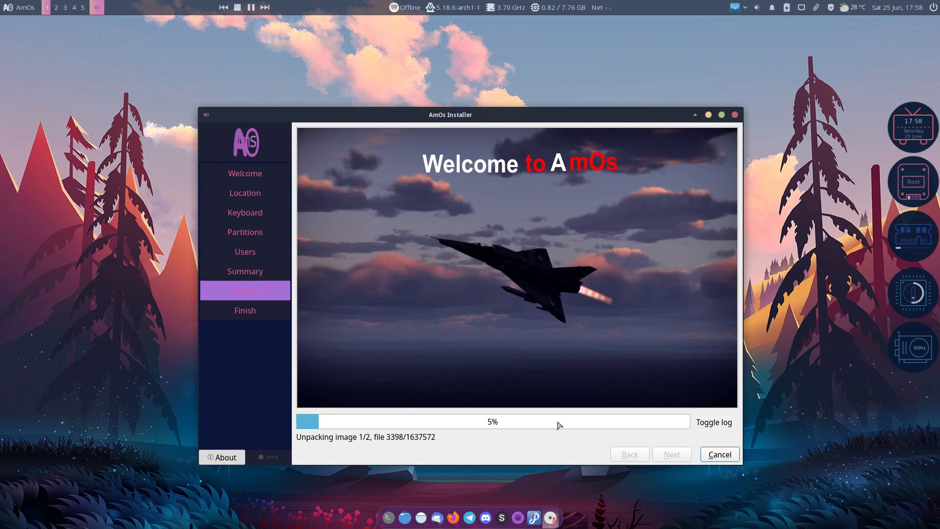
left_click(712, 423)
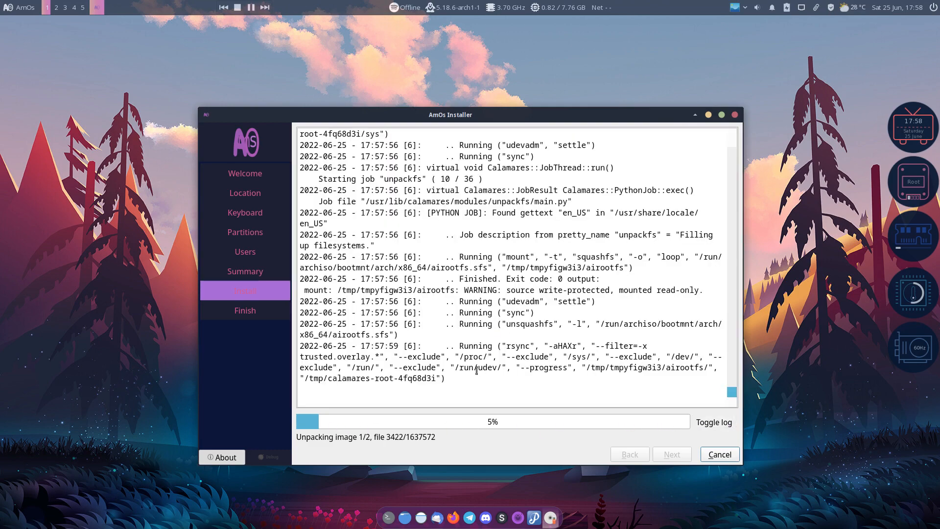
left_click_drag(505, 324, 530, 324)
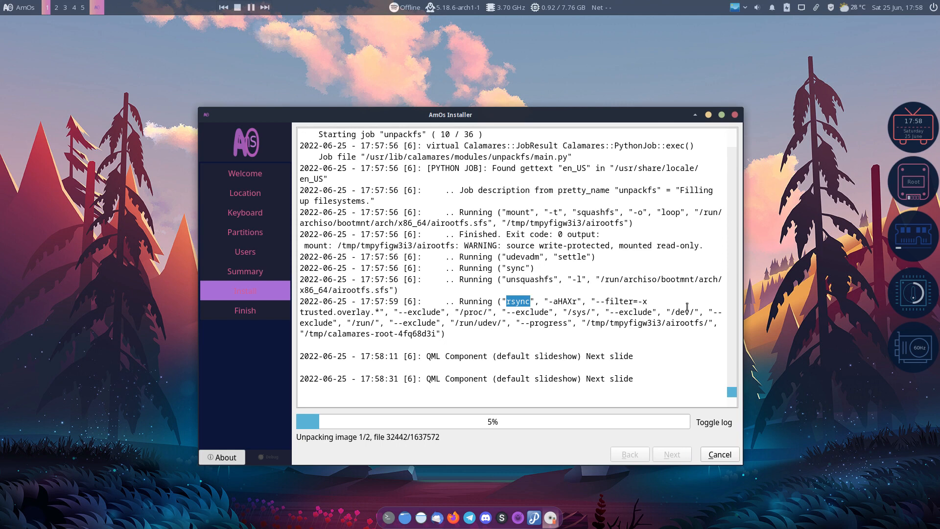
left_click(727, 425)
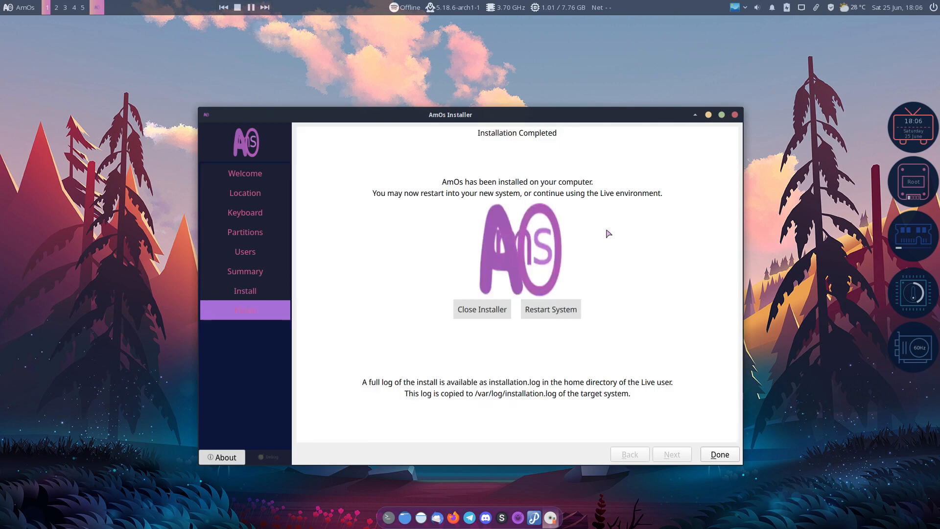
Restart the system and choose Boot existing OS to start the installed AmOs
left_click(565, 312)
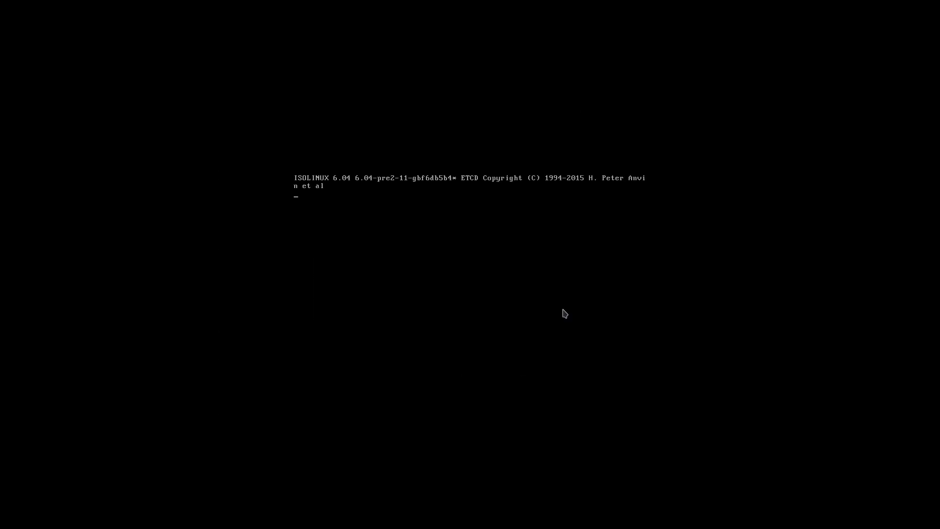
key("Down")
key("Down")
key("Down")
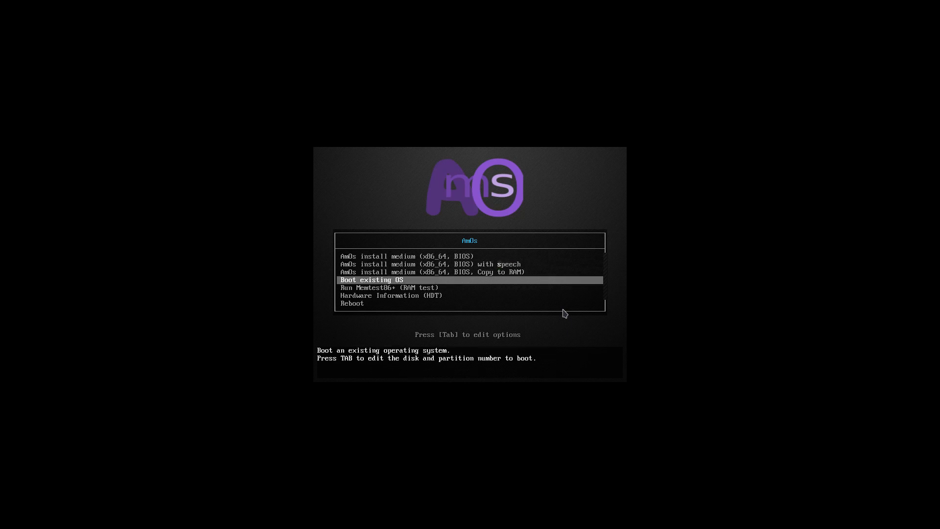
key("Return")
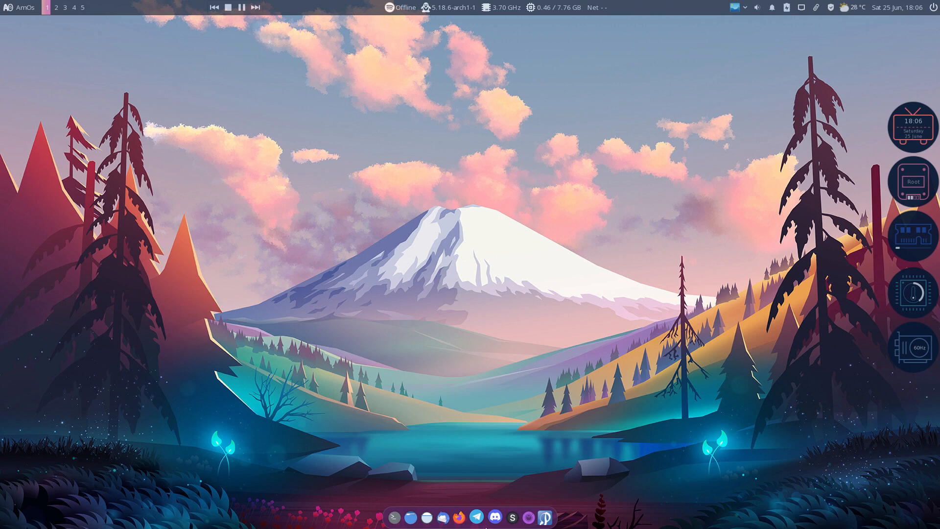
Set Plank's icon zoom to 129 and icon size to 44, keeping the mcOS-BS-NewDynamic1 theme
right_click(487, 527)
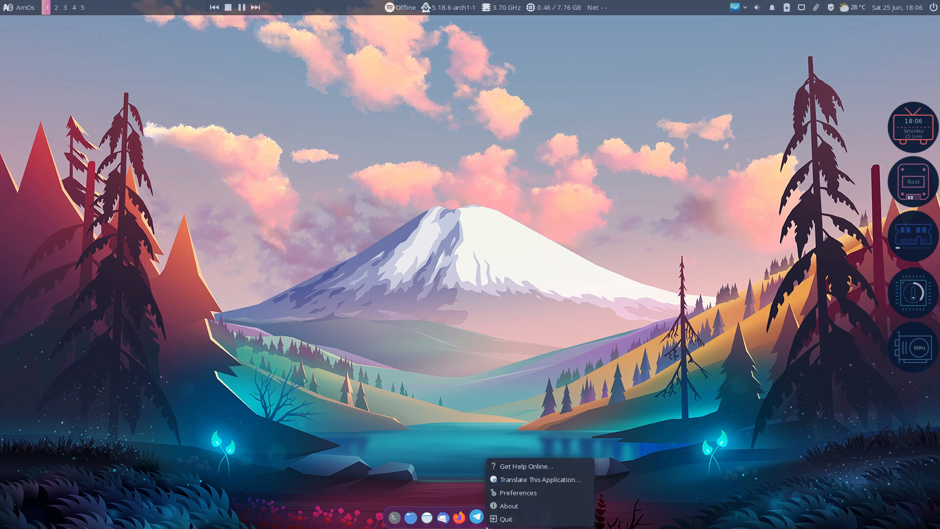
left_click(518, 492)
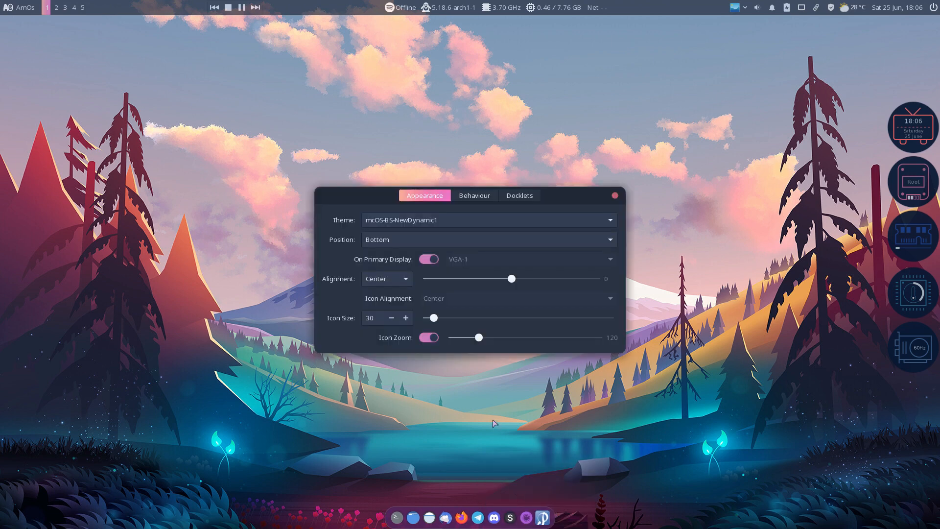
left_click_drag(477, 341, 493, 340)
left_click_drag(434, 318, 460, 317)
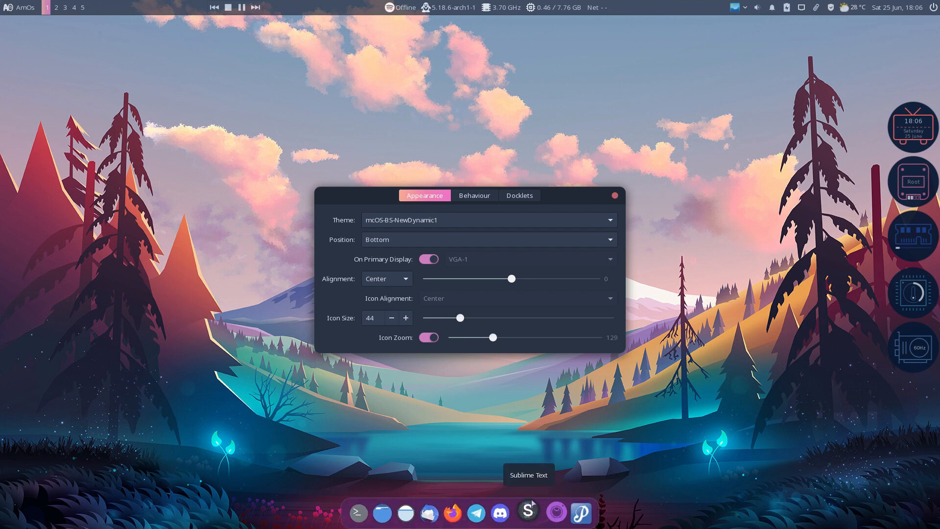
left_click(516, 222)
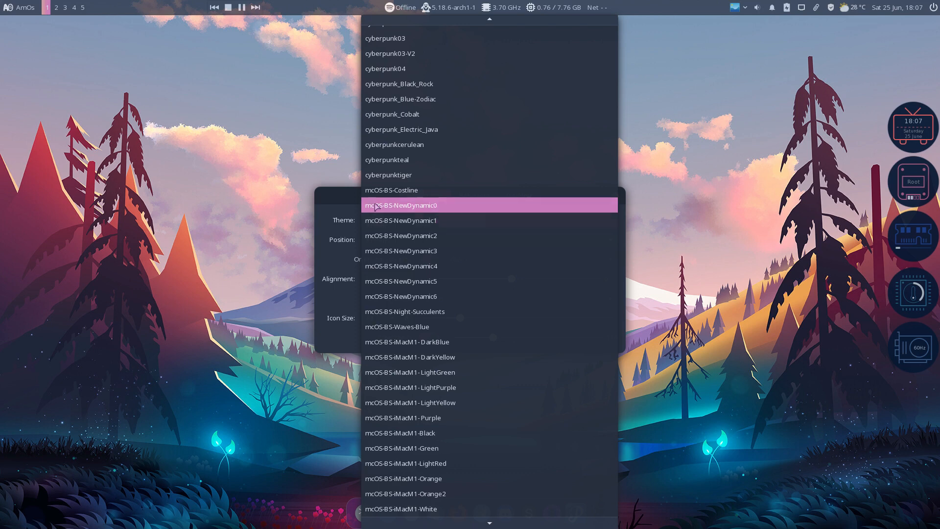
left_click(349, 200)
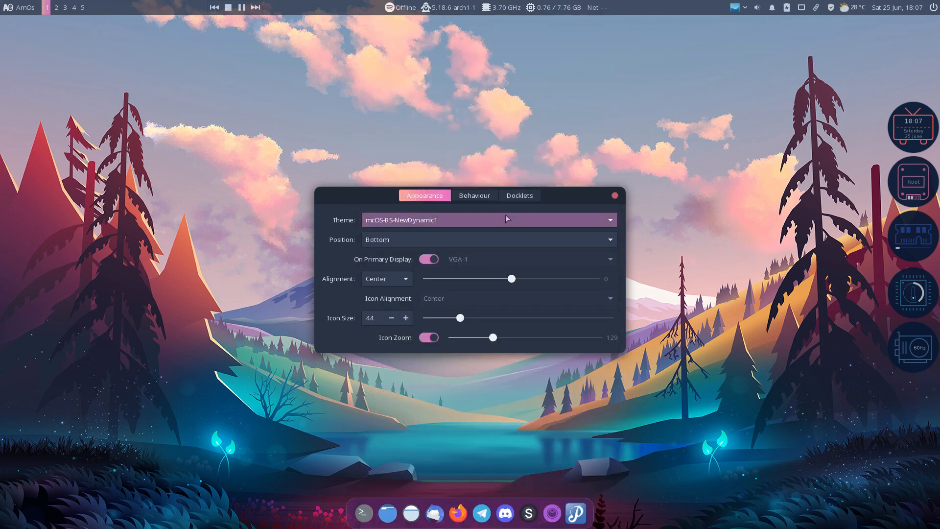
left_click(614, 196)
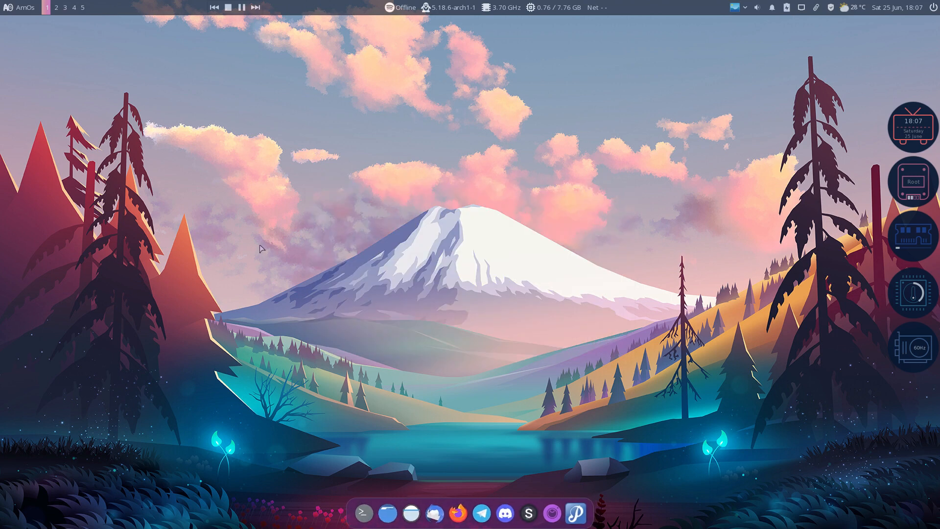
key("ctrl+alt+t")
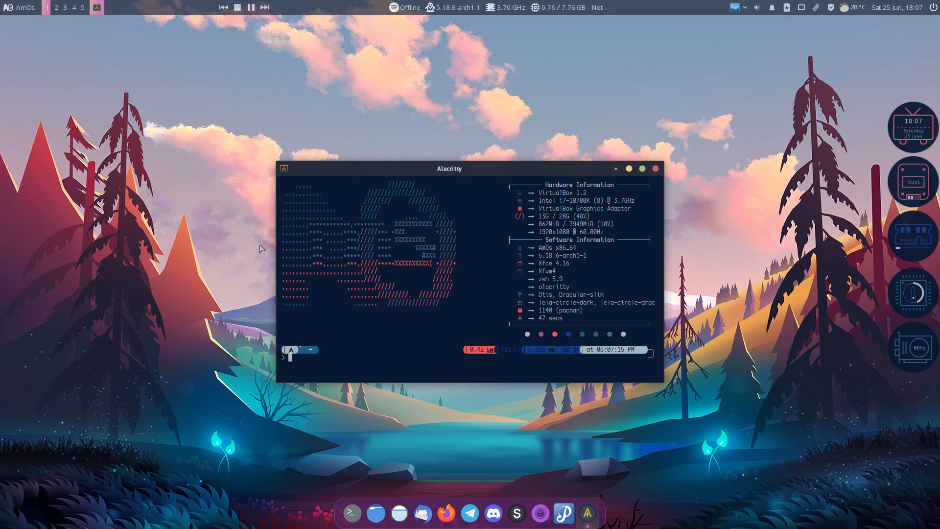
Run the update command and enter the sudo password; nothing needs upgrading
key("BackSpace")
key("BackSpace")
key("BackSpace")
key("BackSpace")
key("BackSpace")
key("BackSpace")
key("BackSpace")
key("BackSpace")
key("BackSpace")
key("BackSpace")
key("BackSpace")
key("BackSpace")
key("Return")
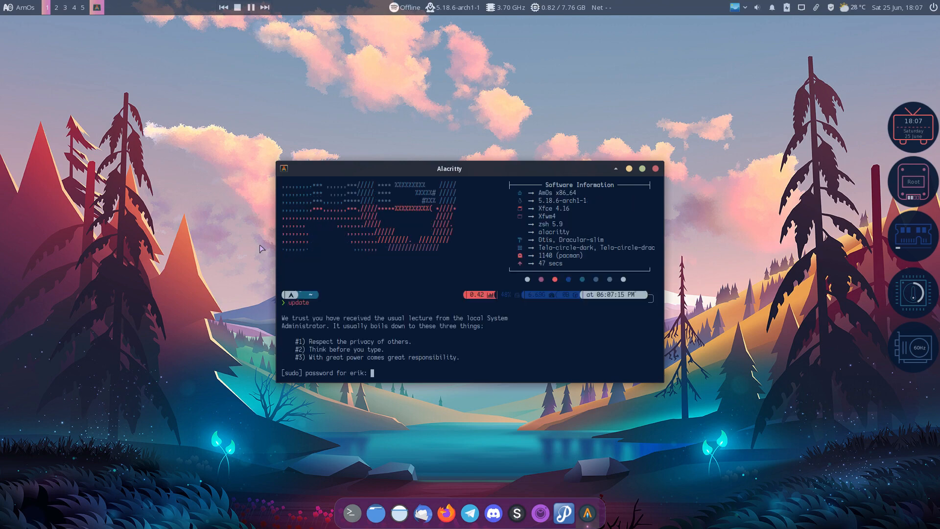
key("Return")
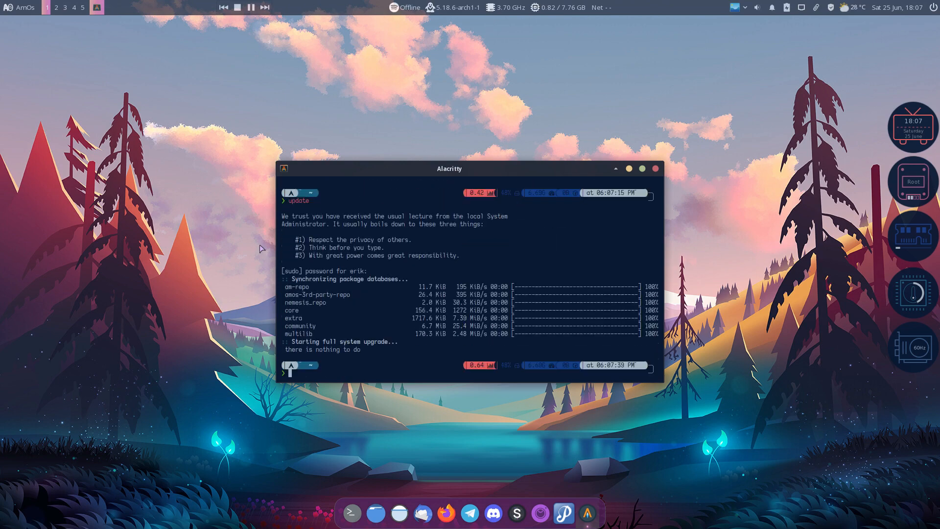
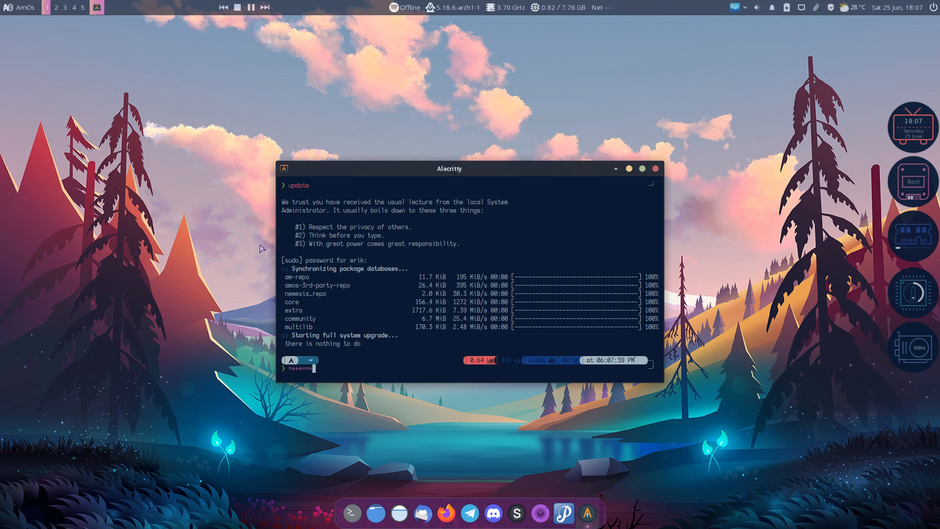
Highlight the core-to-multilib, nemesis_repo and am-repo lines, then close the terminal
left_click_drag(326, 326, 266, 303)
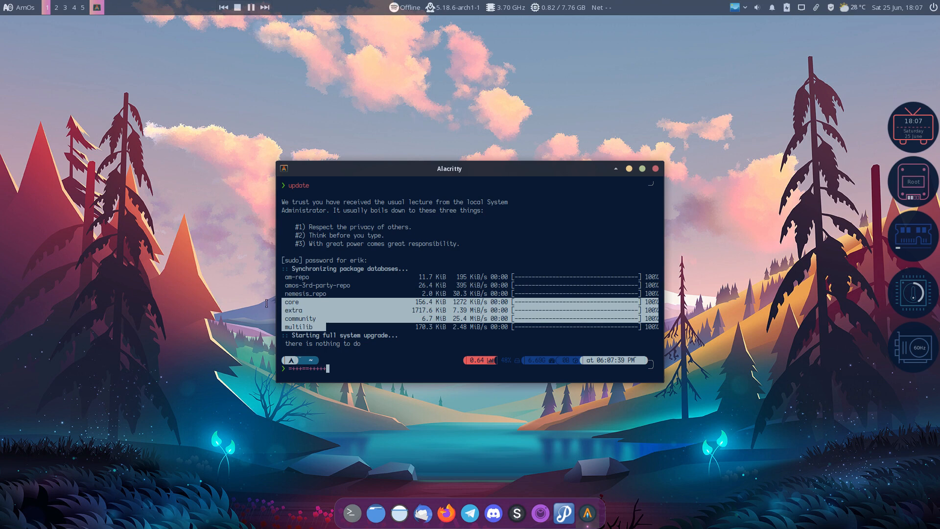
left_click_drag(339, 294, 276, 293)
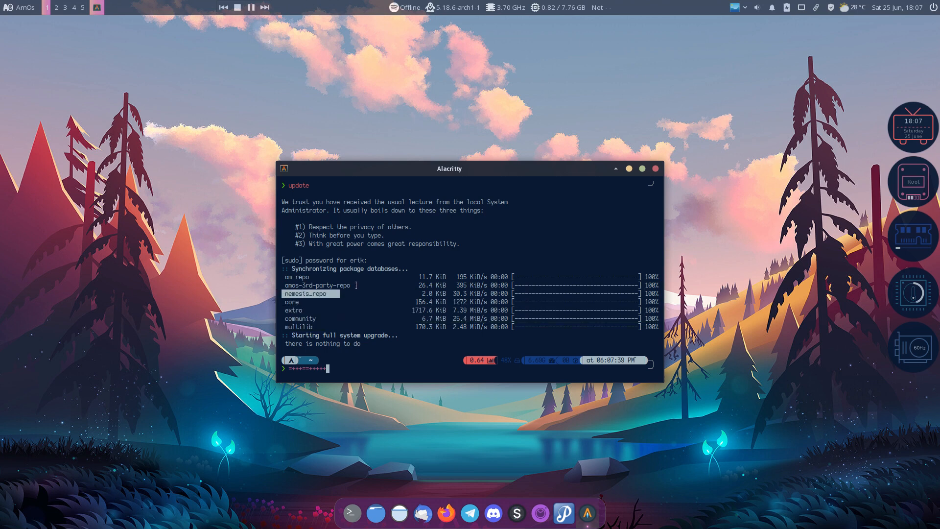
left_click_drag(356, 285, 282, 277)
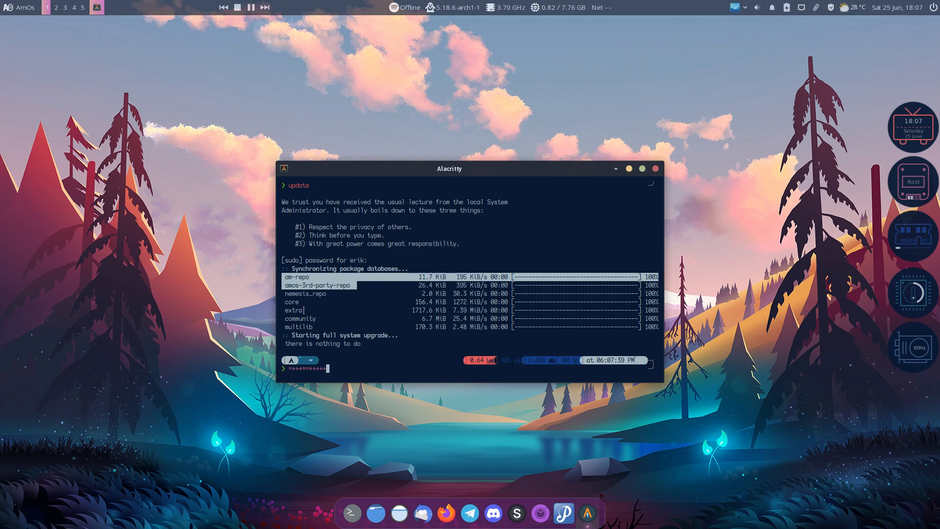
key("super+q")
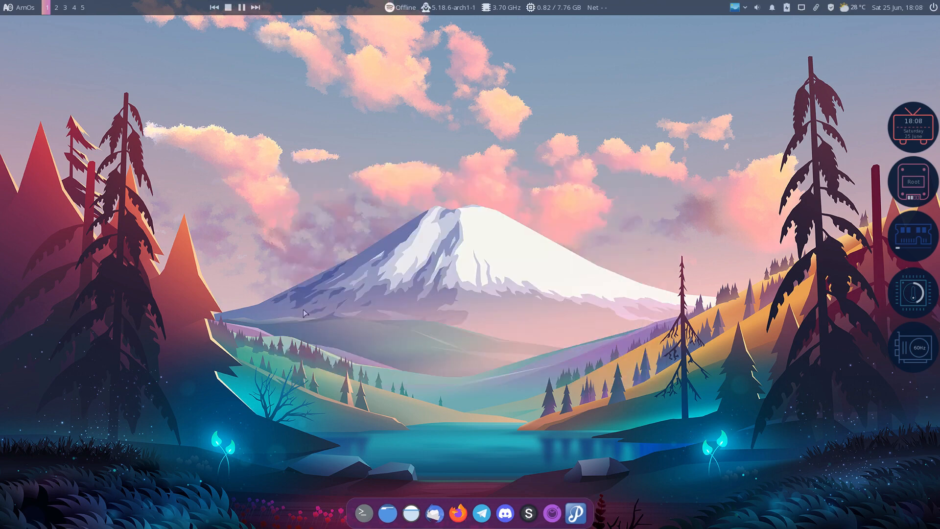
Open a new Alacritty window and enlarge its font three steps with Ctrl+Plus
key("super+Return")
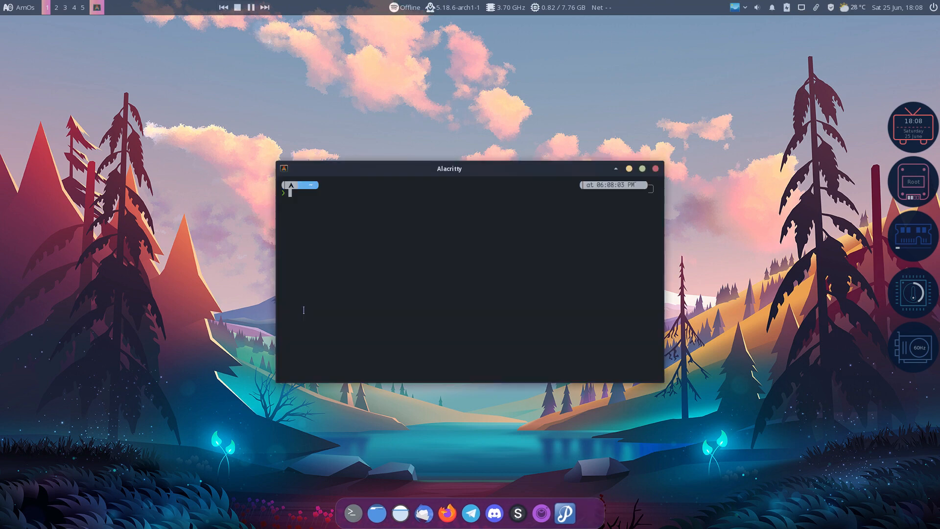
type("su")
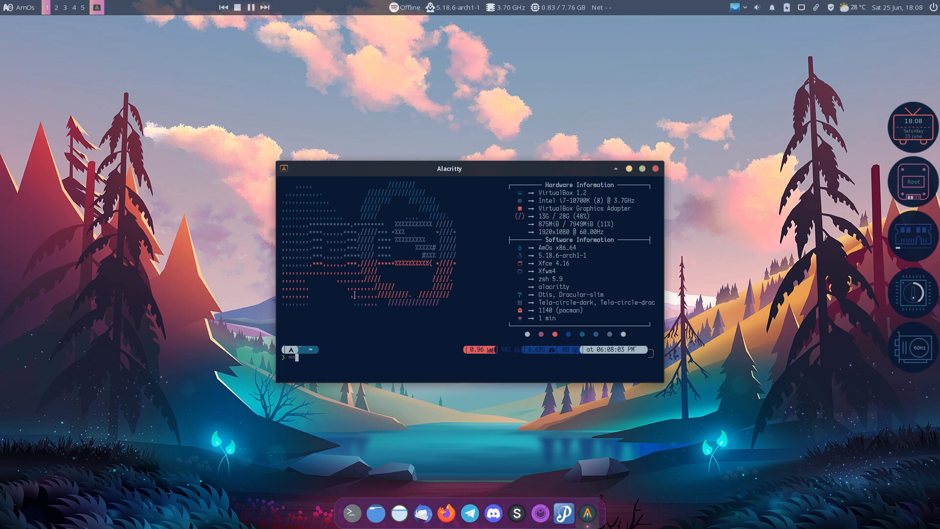
type("+.+")
key("ctrl+plus")
type(":")
key("ctrl+plus")
key("ctrl+plus")
key("ctrl+plus")
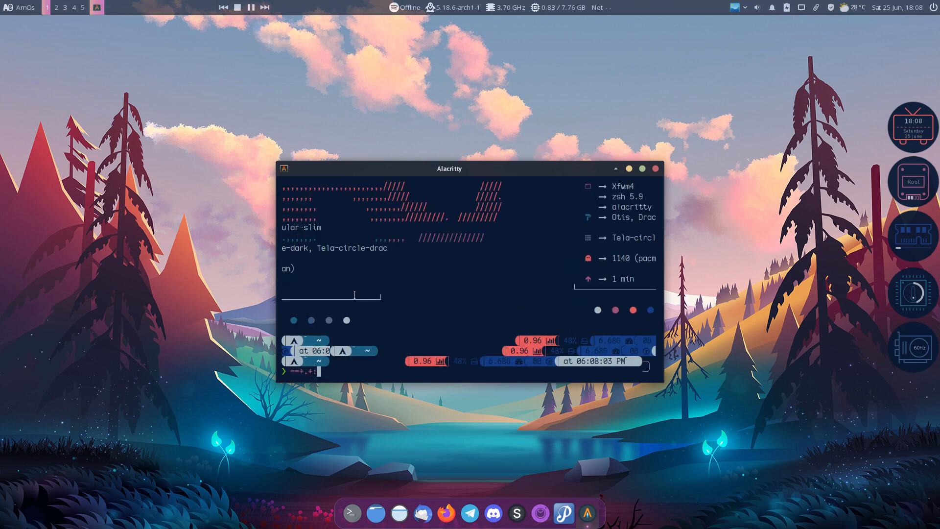
key("ctrl+plus")
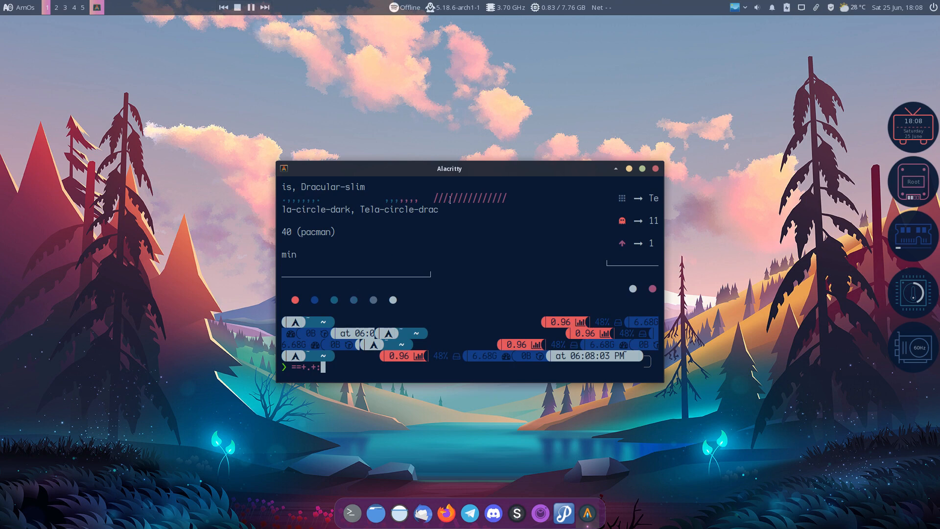
Wipe the terminal output with the clear command, leaving an empty prompt
type("CLEARN")
key("Return")
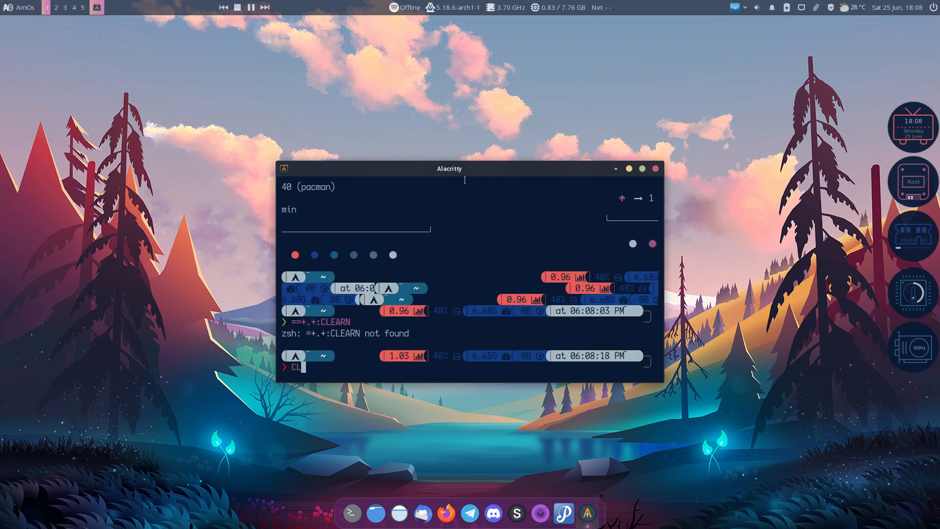
type("clear")
key("Return")
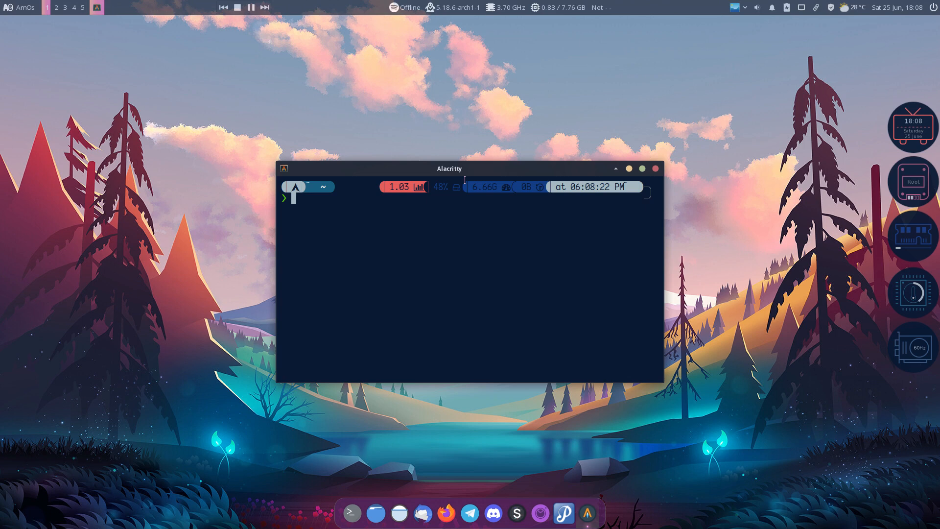
Move and enlarge the terminal window, then run yay and paru, which find no upgrades
left_click_drag(451, 168, 297, 96)
left_click_drag(507, 307, 776, 452)
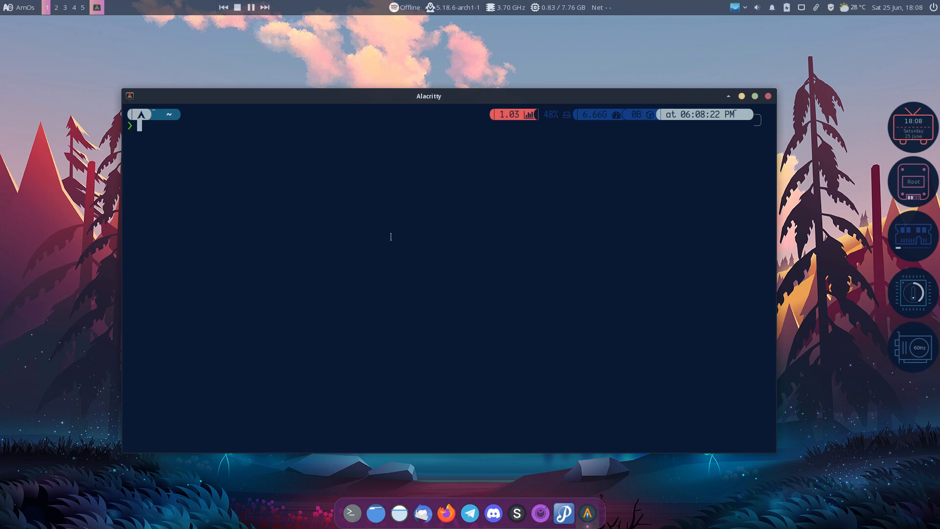
type("yay")
key("Return")
key("Return")
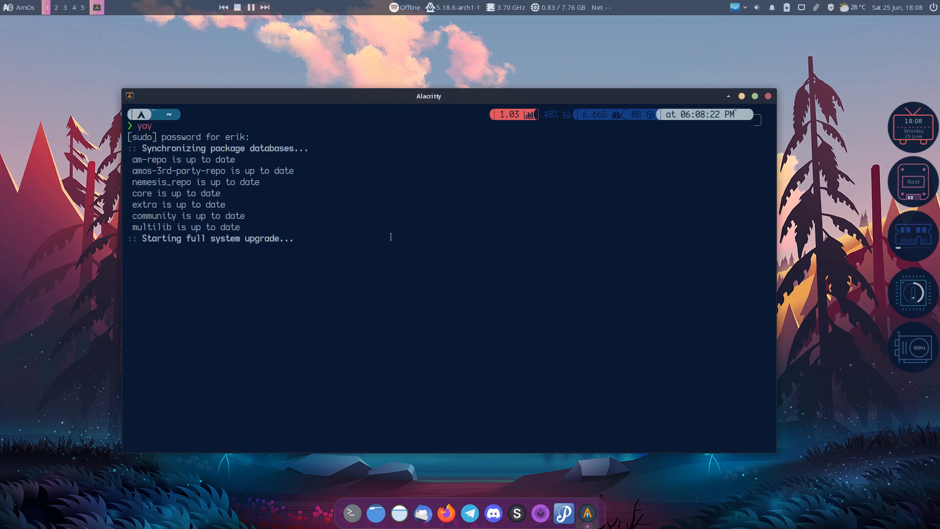
type("paru")
key("Return")
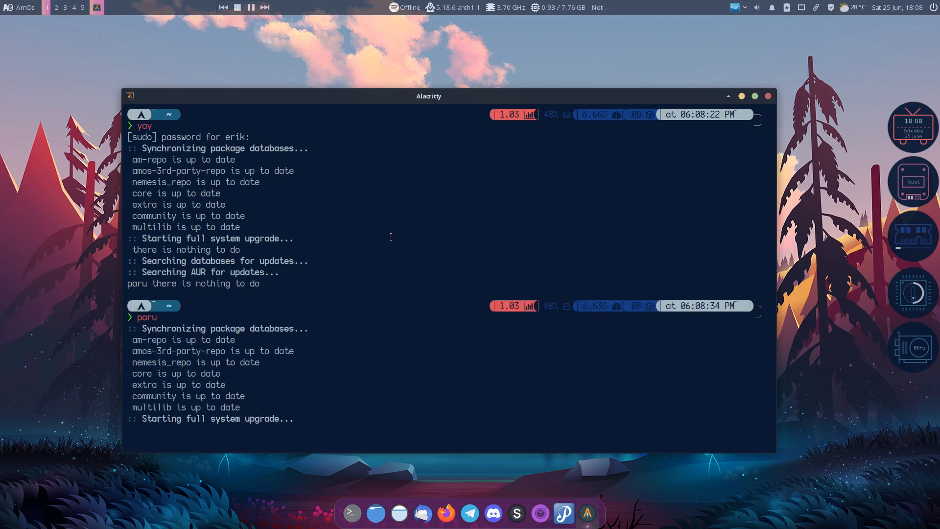
type("p")
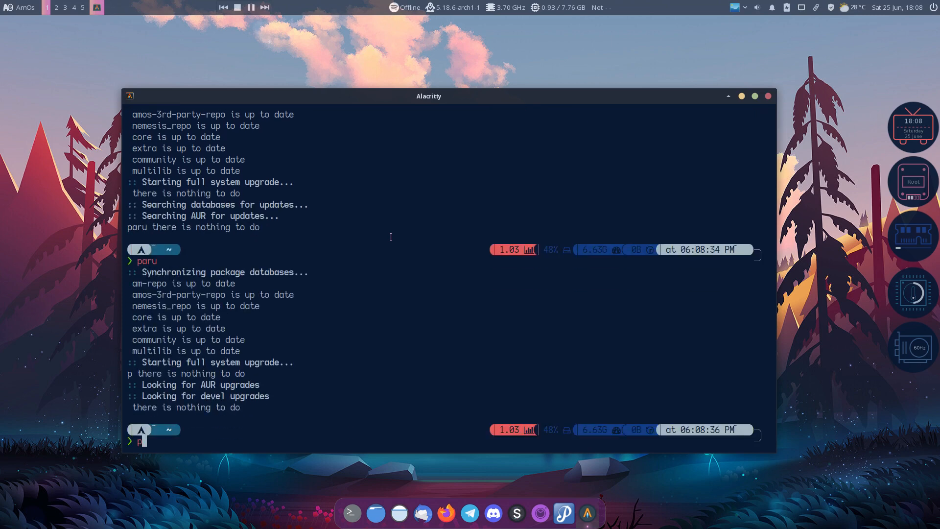
key("BackSpace")
Search with 'paru archlinux tweak' and compare the two results' AUR versions r724 and r787
type("paru archlinux tweak")
key("Return")
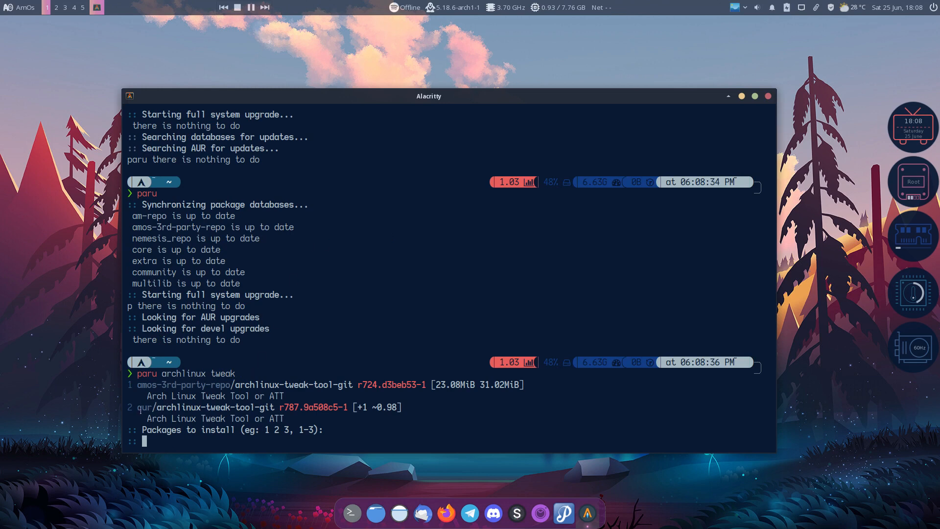
left_click_drag(139, 410, 183, 387)
left_click(140, 384)
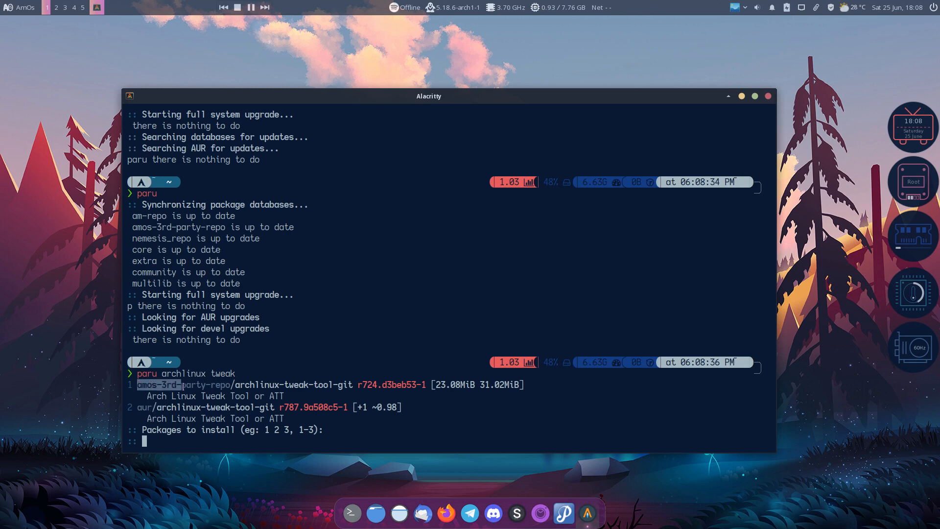
left_click_drag(360, 385, 382, 382)
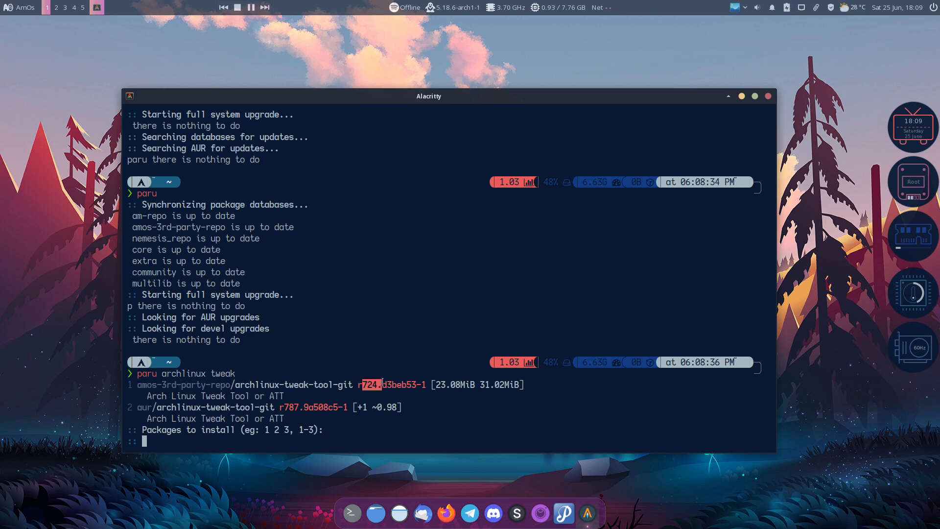
left_click_drag(284, 407, 302, 406)
left_click(319, 406)
Pick result 2, archlinux-tweak-tool-git, skip the PKGBUILD review and confirm the install
type("2")
key("Return")
key("Return")
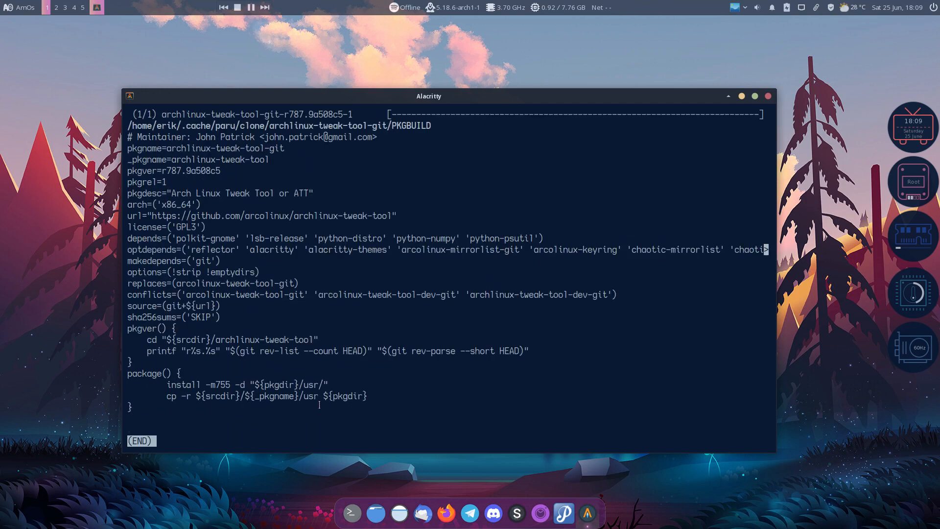
key("q")
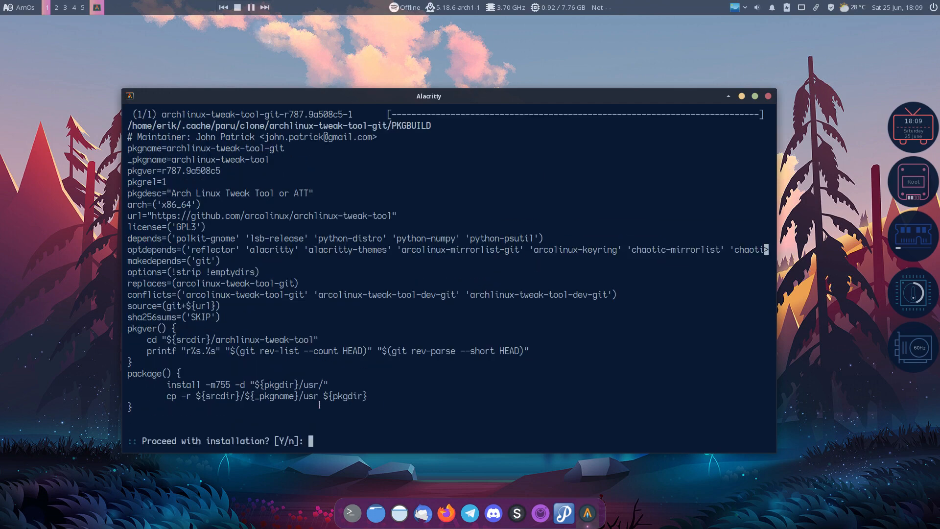
key("Return")
key("Return")
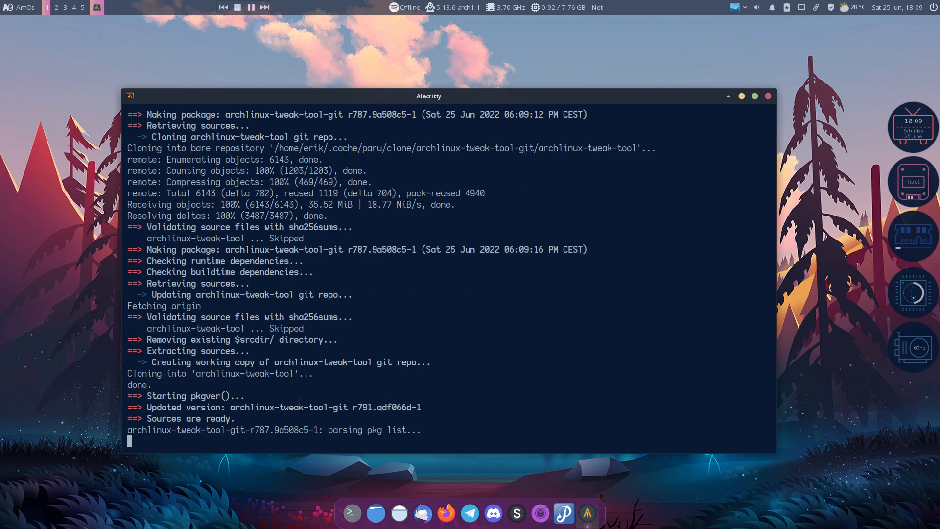
Review the install output, highlighting the r787 version and the optional dependencies like alacritty-themes
scroll(401, 252, "up", 4)
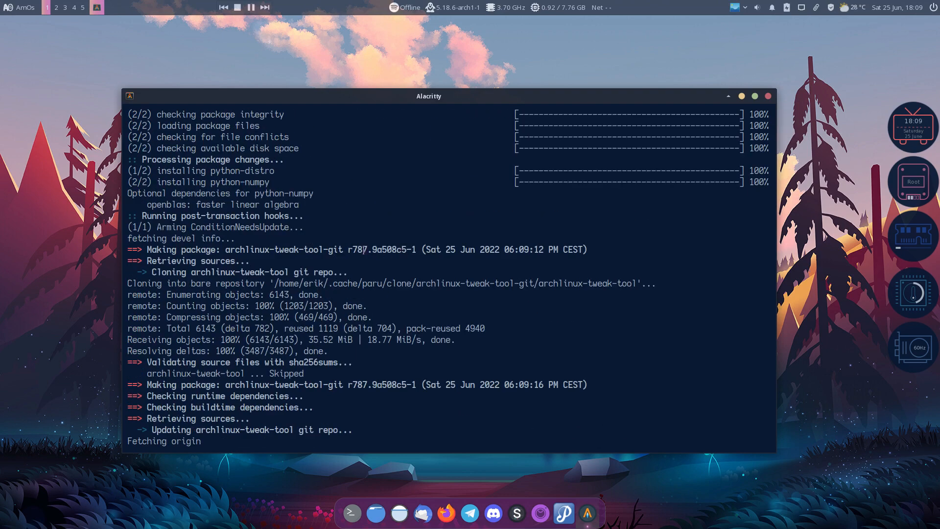
left_click_drag(346, 249, 370, 249)
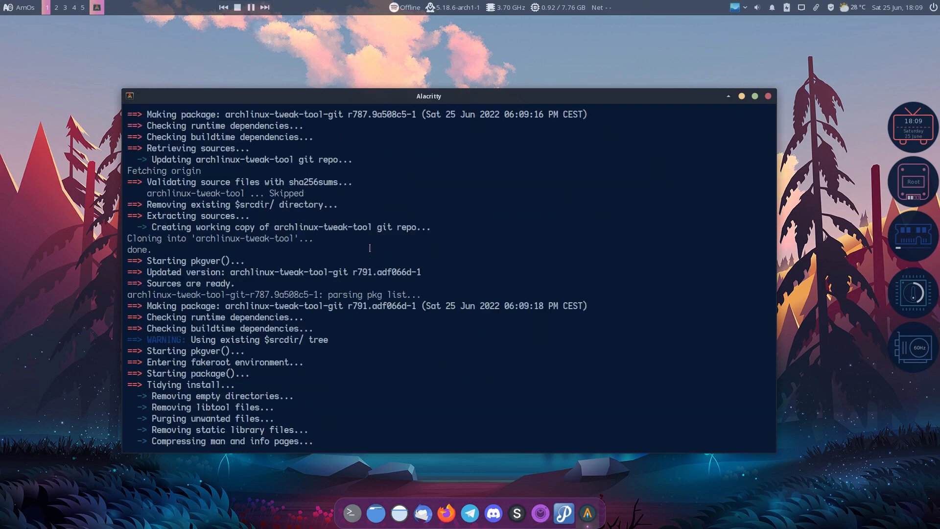
left_click_drag(348, 272, 369, 249)
scroll(368, 276, "up", 6)
scroll(369, 279, "down", 1)
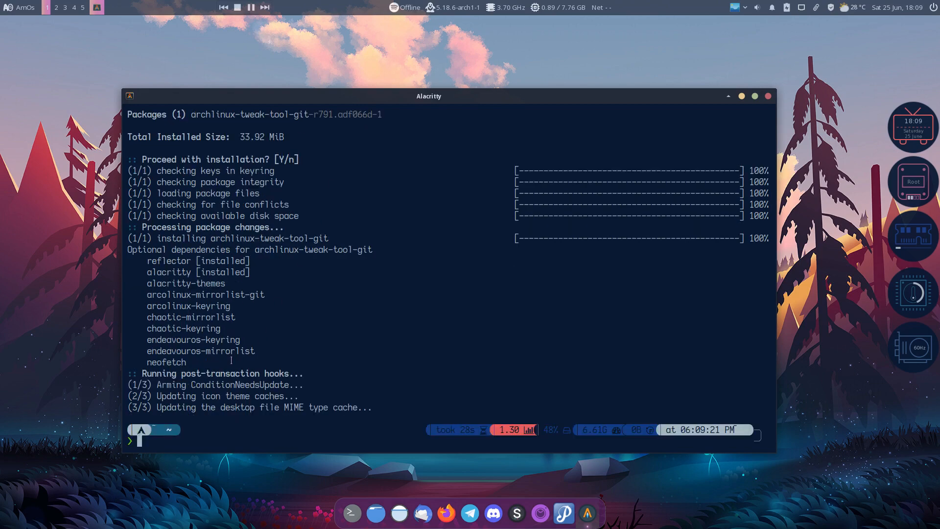
left_click_drag(192, 363, 112, 260)
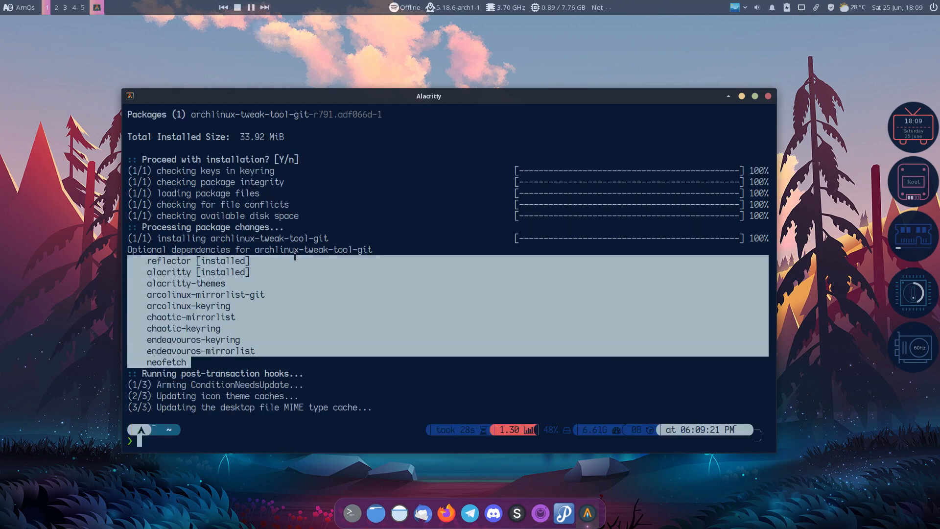
double_click(145, 249)
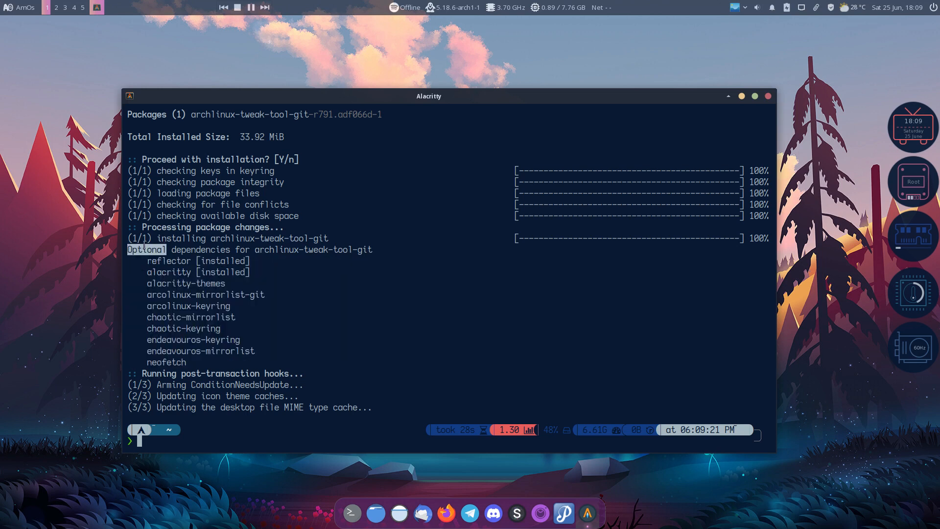
left_click(173, 259)
left_click_drag(228, 283, 163, 287)
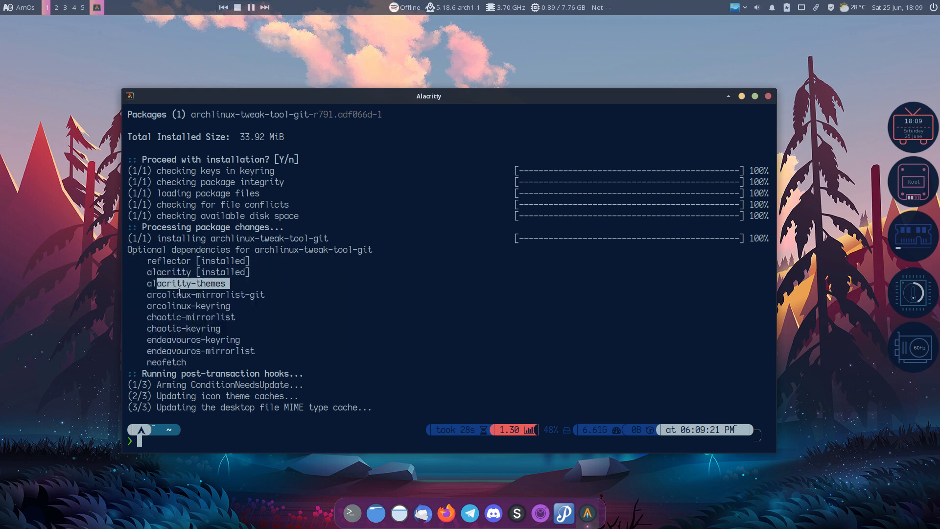
left_click(197, 295)
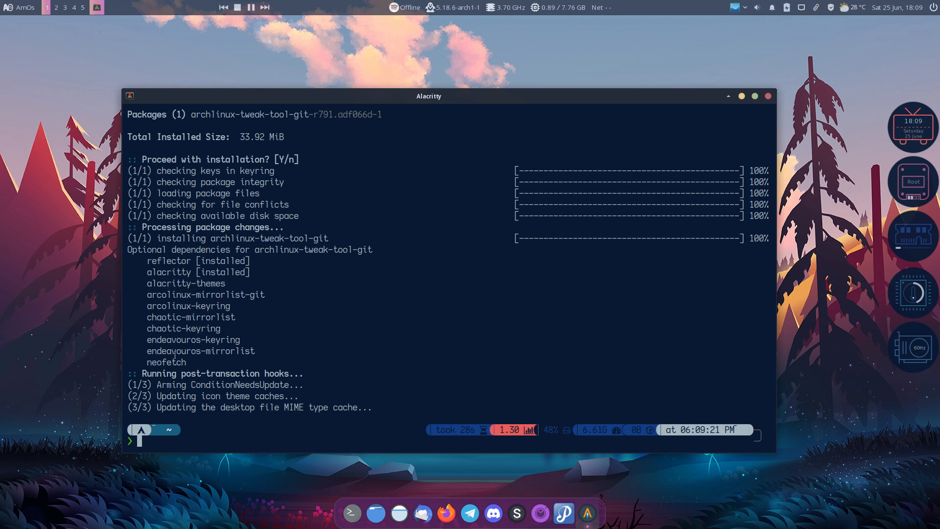
Open a neofetch system info terminal, move it lower right, then close it
key("super+Return")
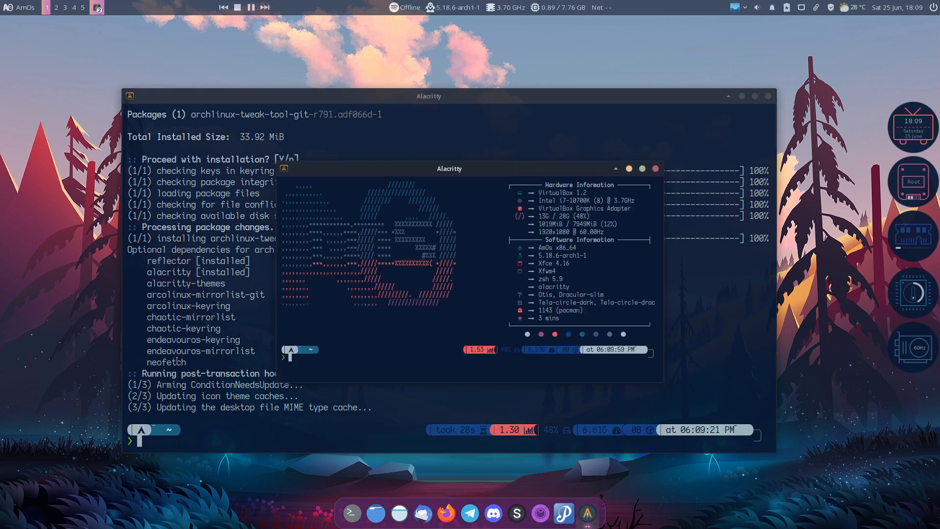
left_click_drag(462, 171, 578, 277)
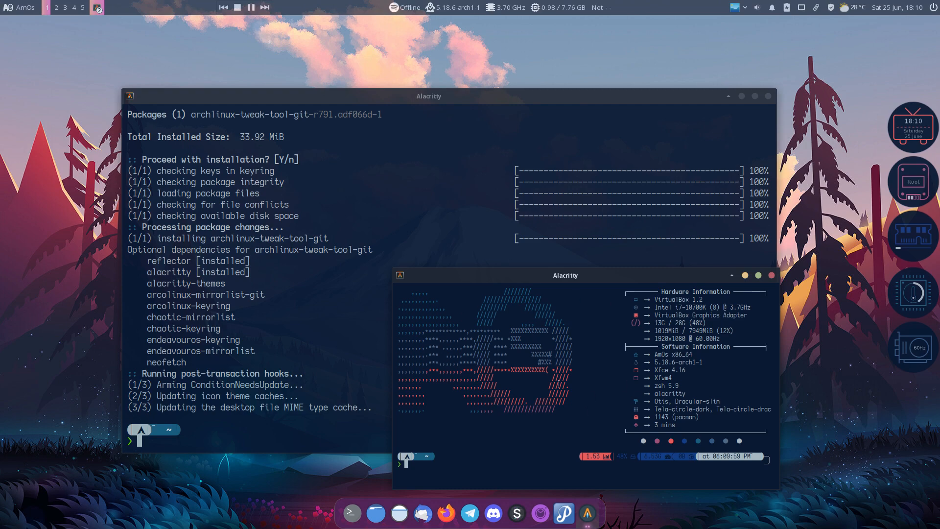
left_click(772, 275)
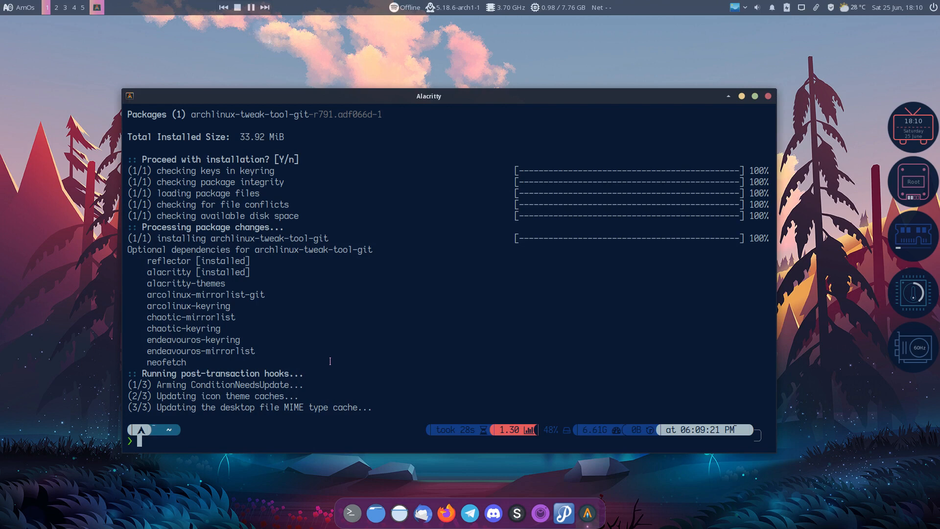
Launch archlinux-tweak-tool with the admin password and move its window to the right
type("archlinux-tweak-tool")
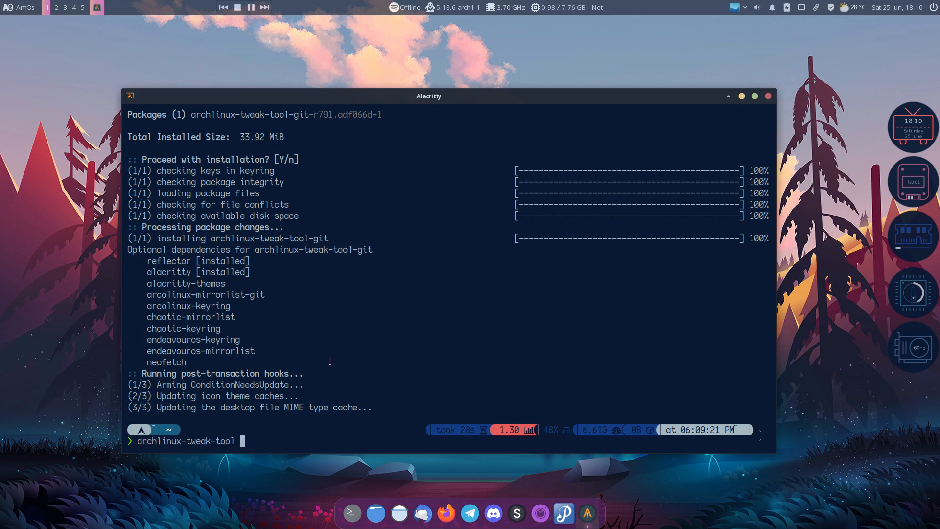
key("Return")
type("•••")
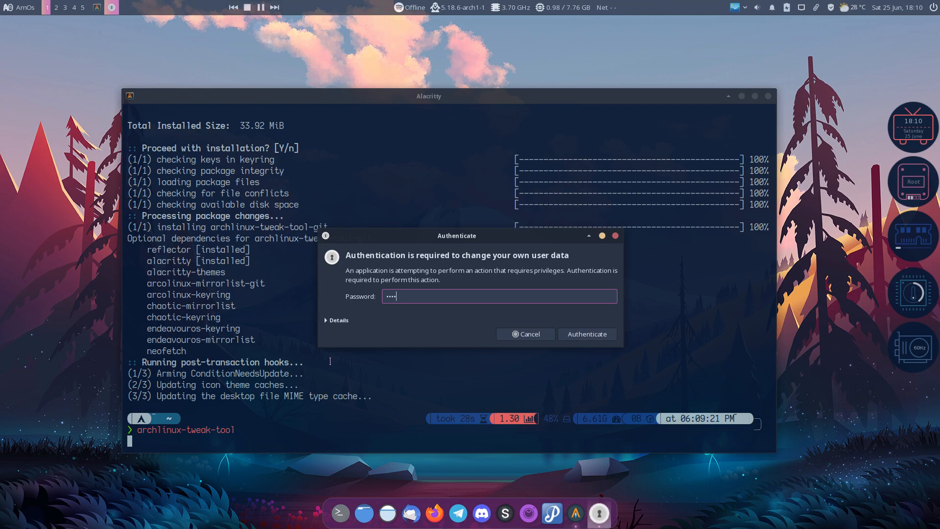
key("Return")
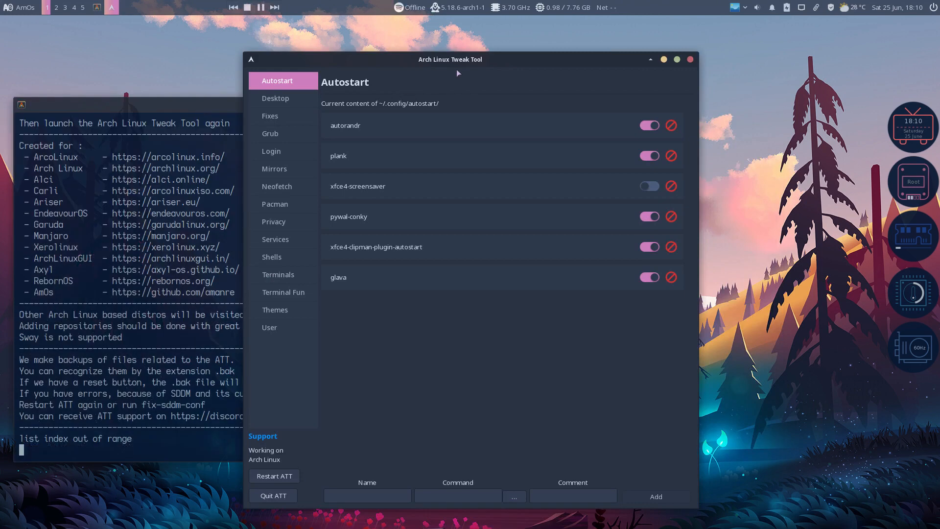
left_click_drag(458, 60, 598, 53)
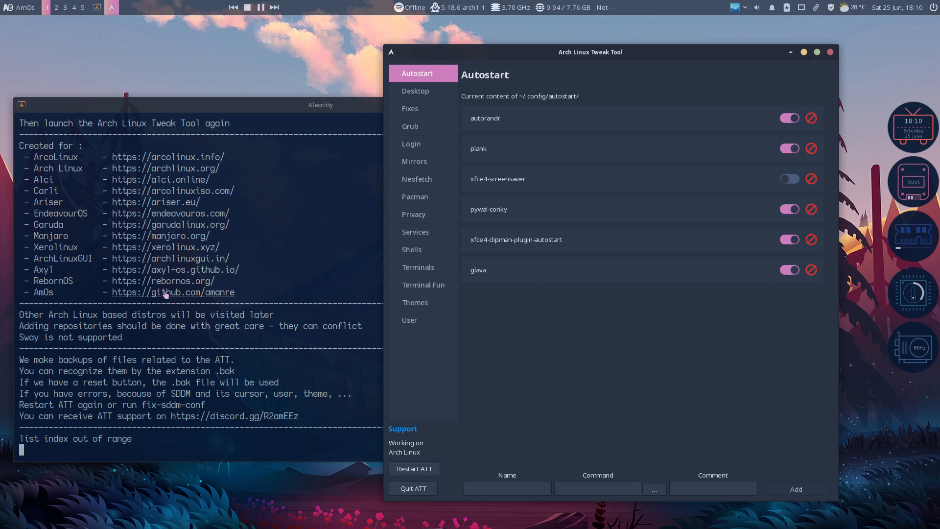
Preview budgie-desktop on the Desktop installer page, then switch to the Pacman page
left_click(416, 92)
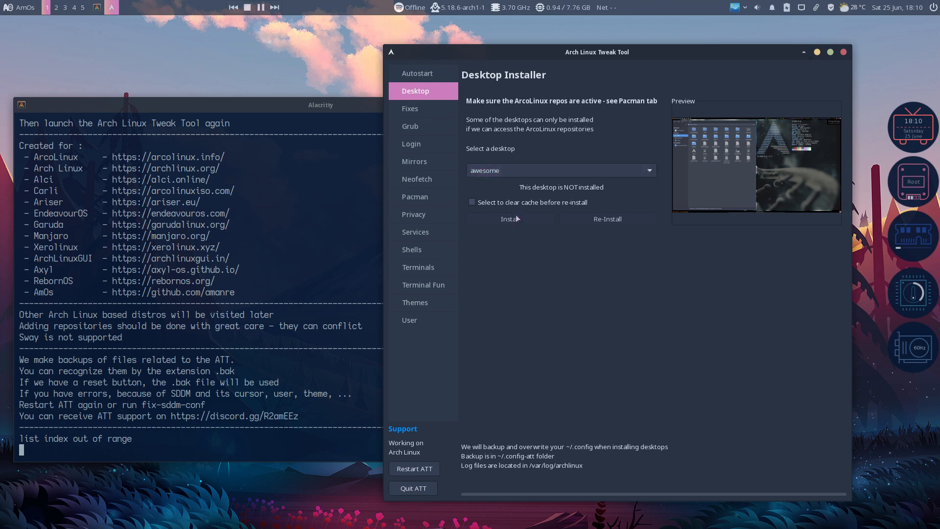
left_click(525, 175)
left_click(524, 201)
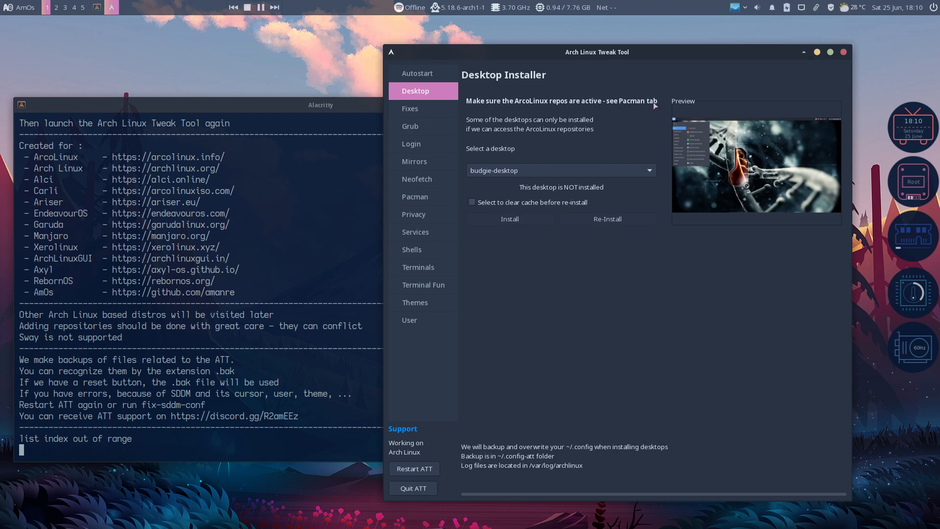
left_click(415, 198)
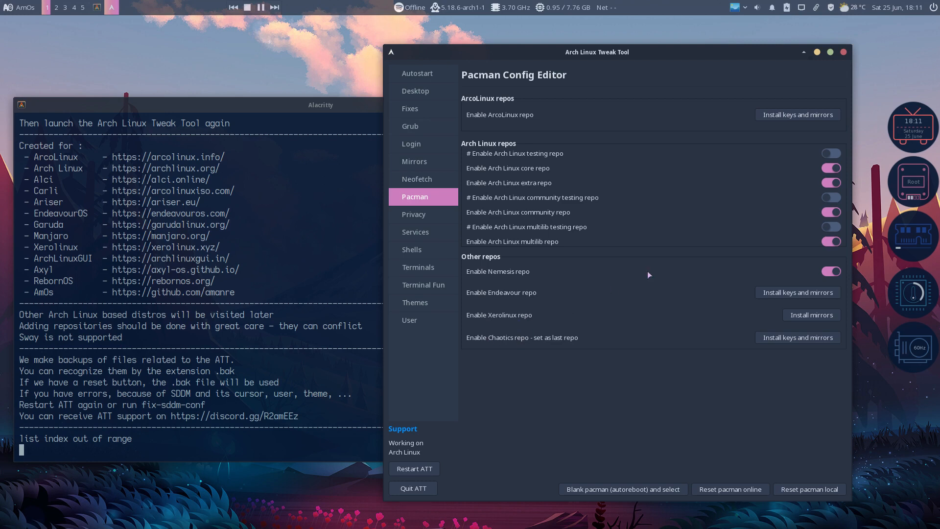
Install the ArcoLinux keys and mirrors, restart ATT, check Pacman, then close the tool
left_click(812, 116)
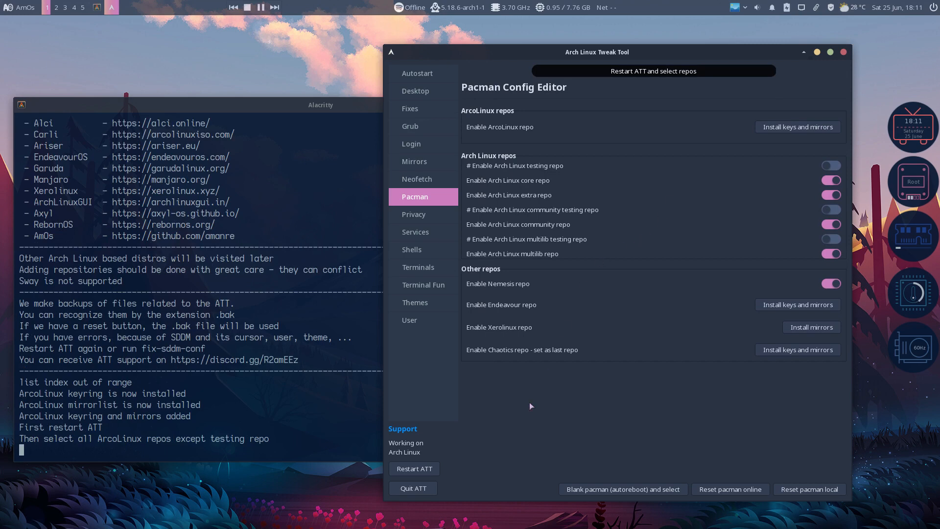
left_click(419, 469)
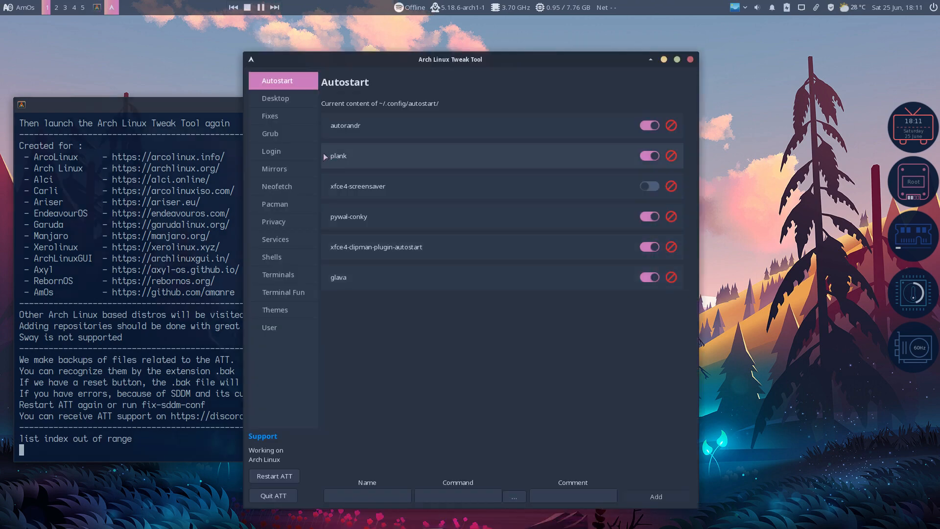
left_click(285, 202)
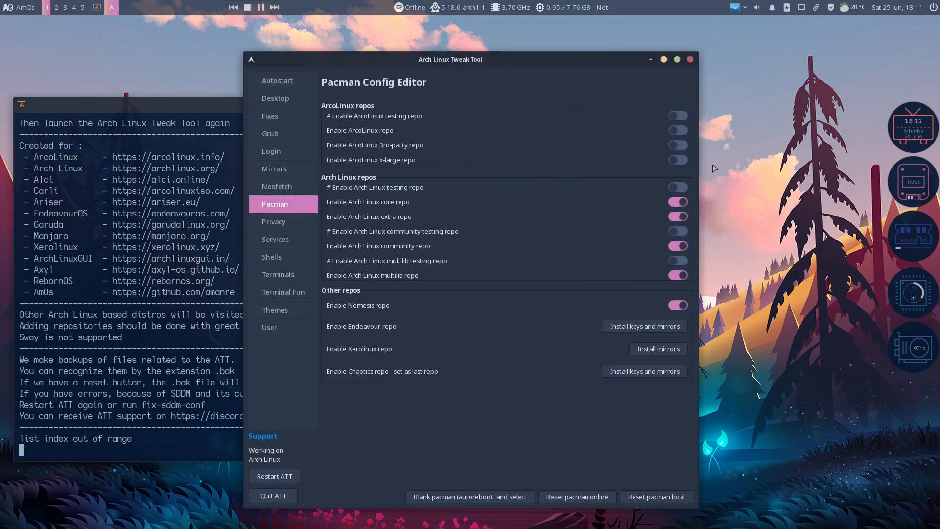
left_click_drag(620, 63, 775, 53)
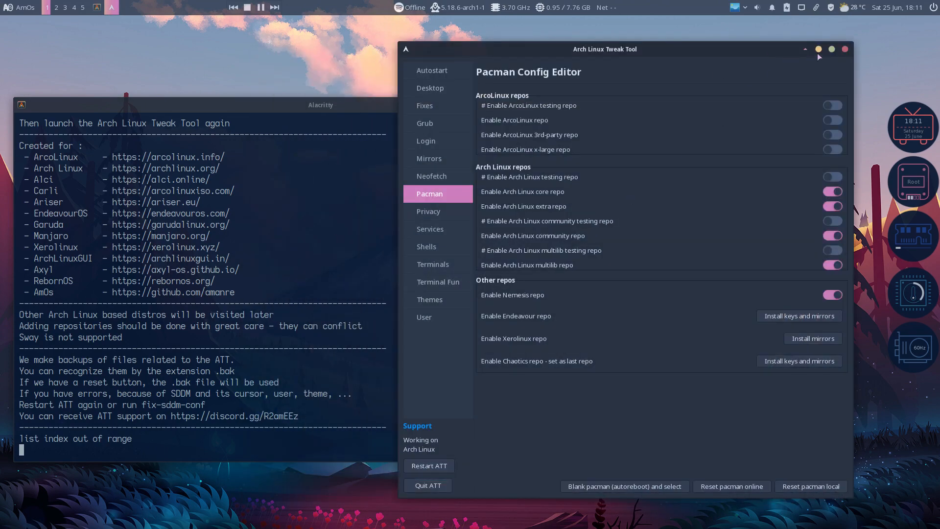
left_click(844, 49)
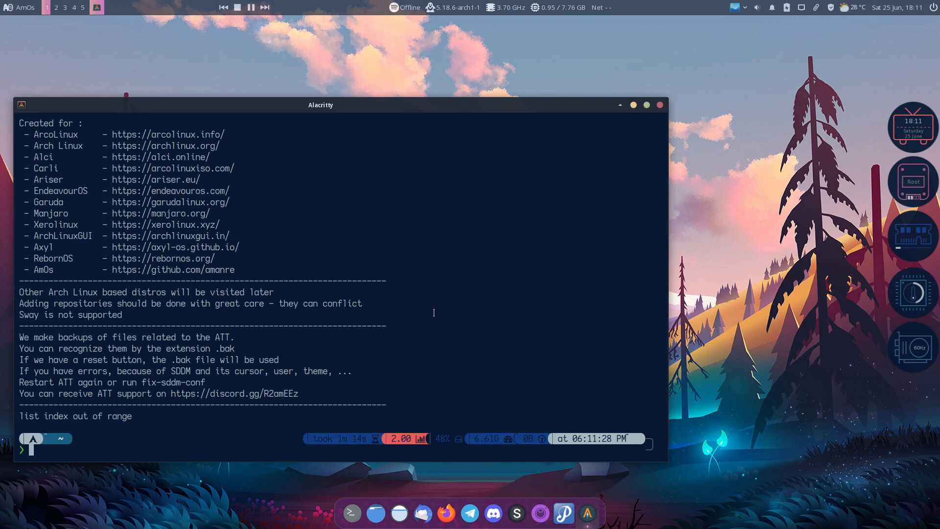
Clear the terminal and run sudo pacman -Syyu, which finds nothing to do
type("clear")
key("Return")
type("sudo pa")
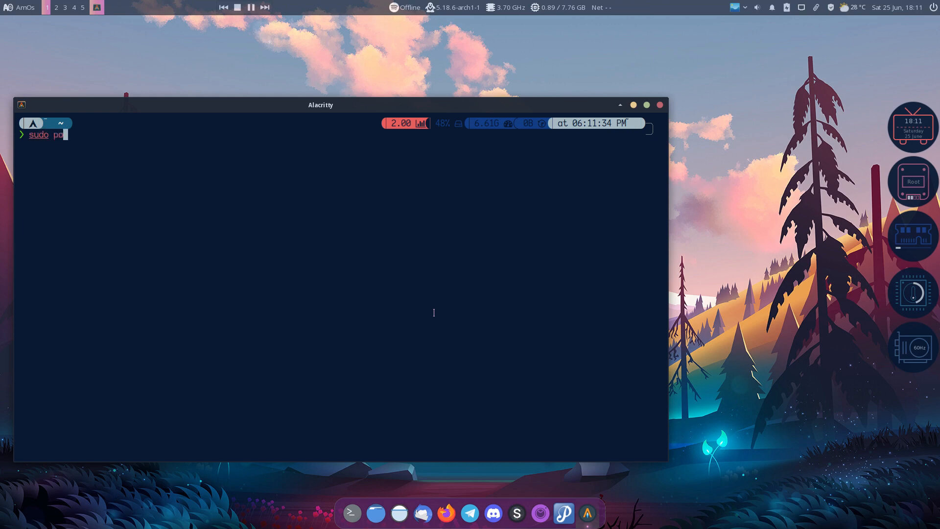
type("cman -Syyu")
key("Return")
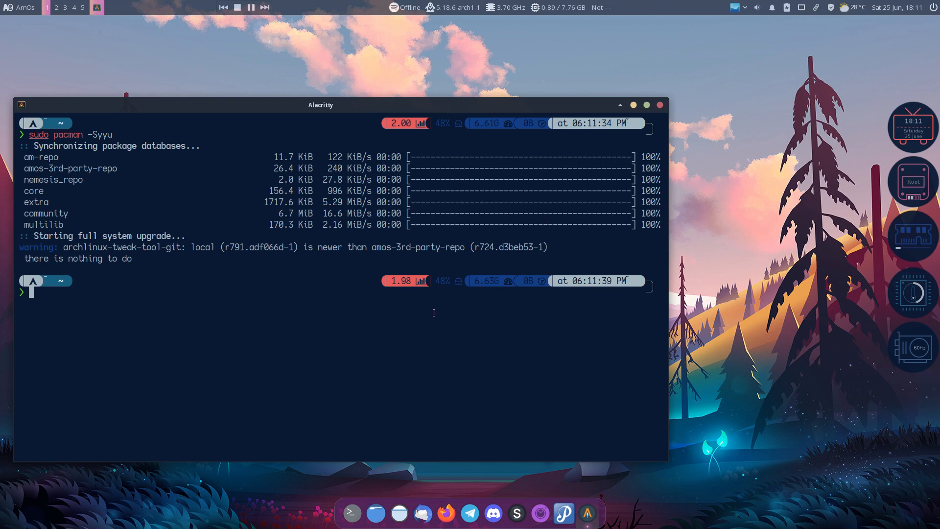
Relaunch archlinux-tweak-tool and authenticate with the administrator password
type("archlinux-tweak-tool")
key("Return")
type("••••")
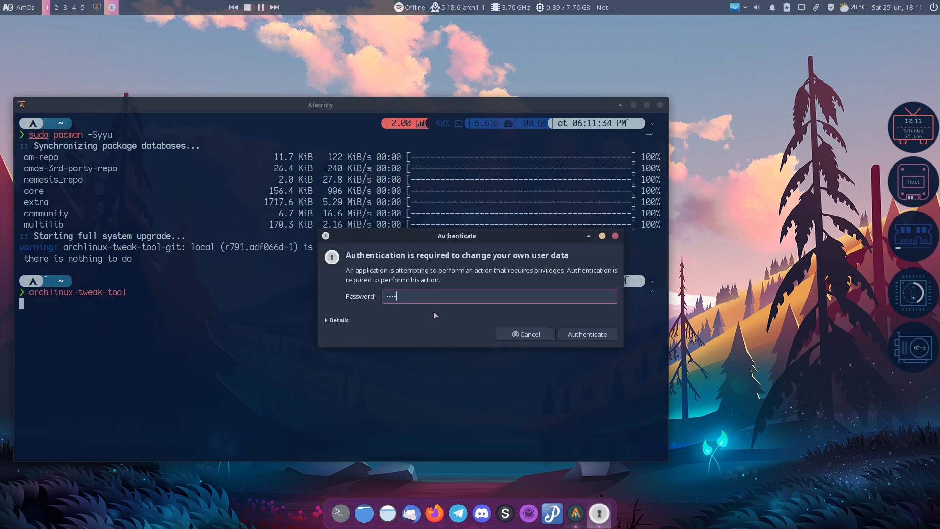
key("Return")
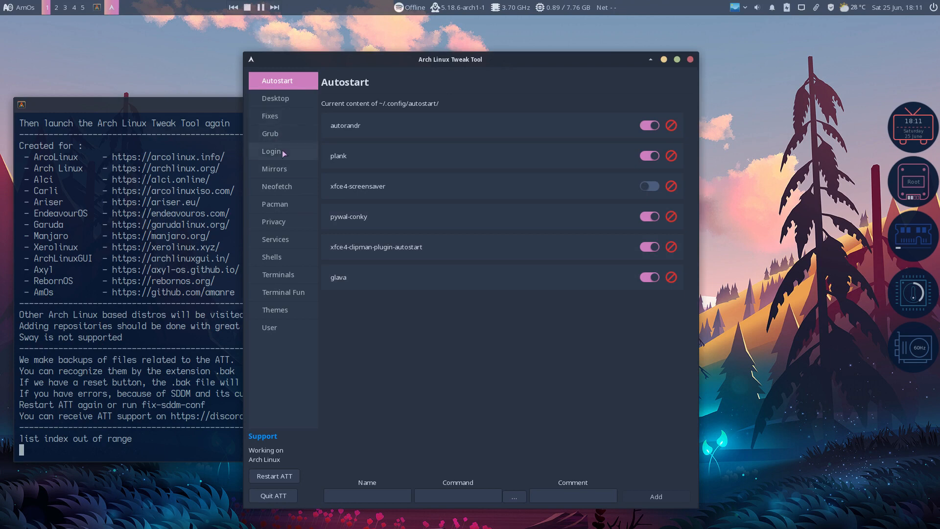
On the Pacman page enable the ArcoLinux x-large, 3rd-party and main repos, then close the tool
left_click(283, 170)
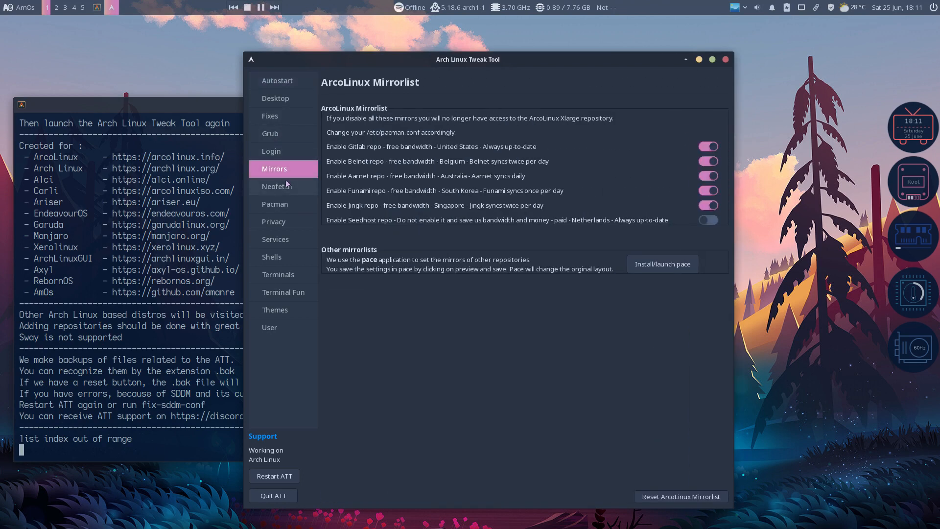
left_click(288, 186)
left_click(285, 206)
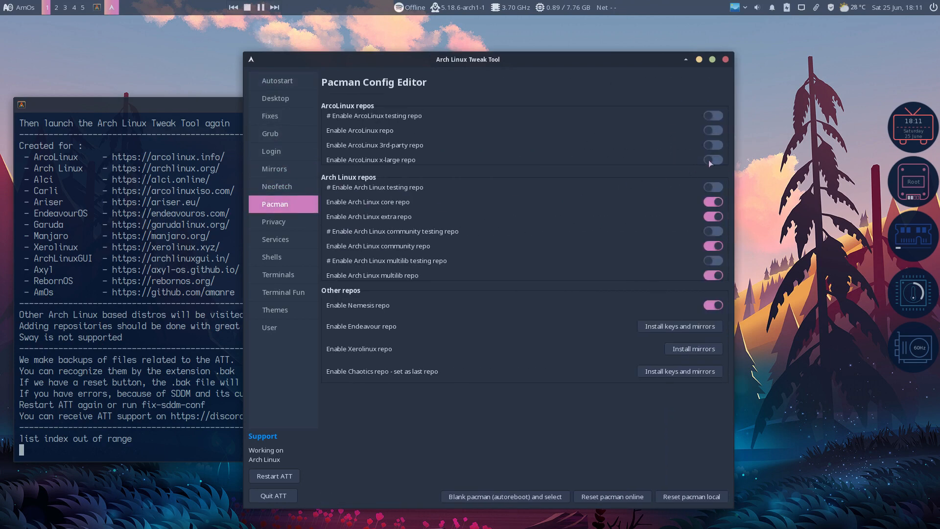
left_click(713, 160)
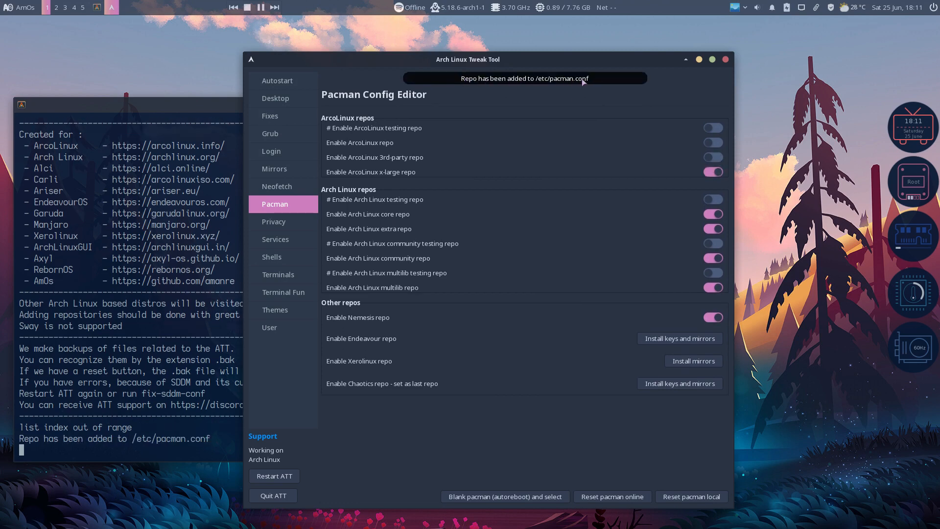
left_click(713, 157)
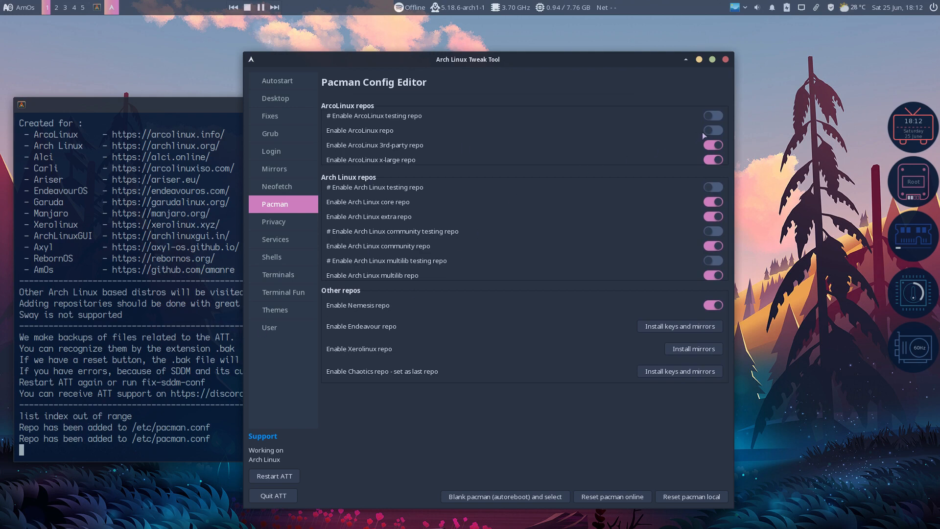
left_click(713, 130)
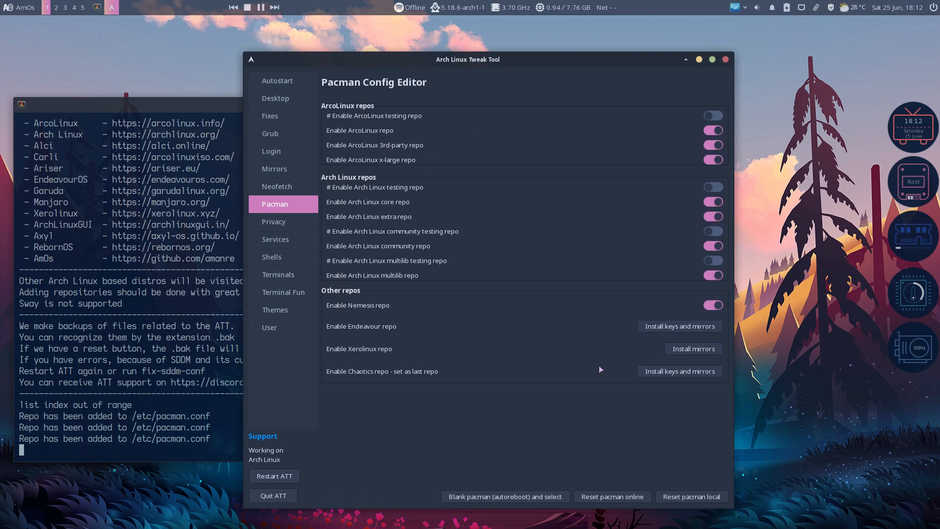
left_click(726, 59)
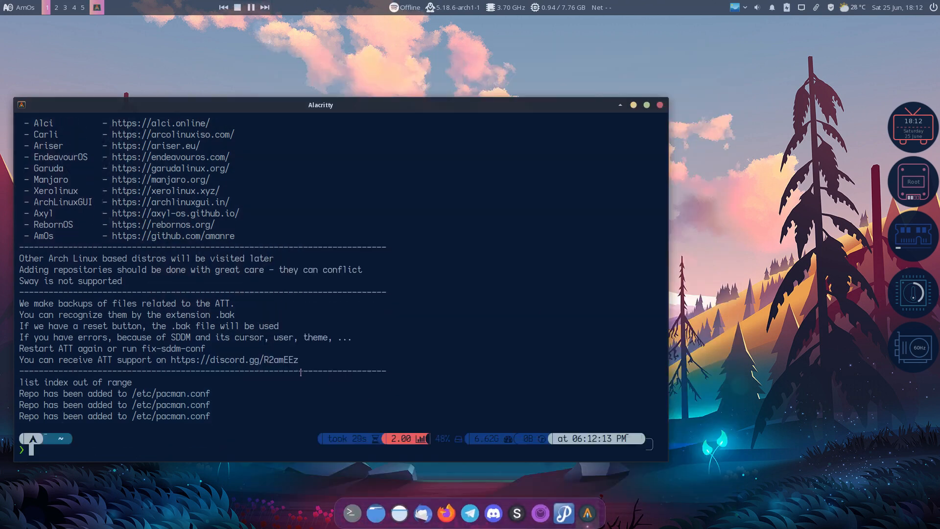
Run update to sync the three new ArcoLinux repos, then start typing 'sudo pacman -S arcolinux-twe'
type("update")
key("Return")
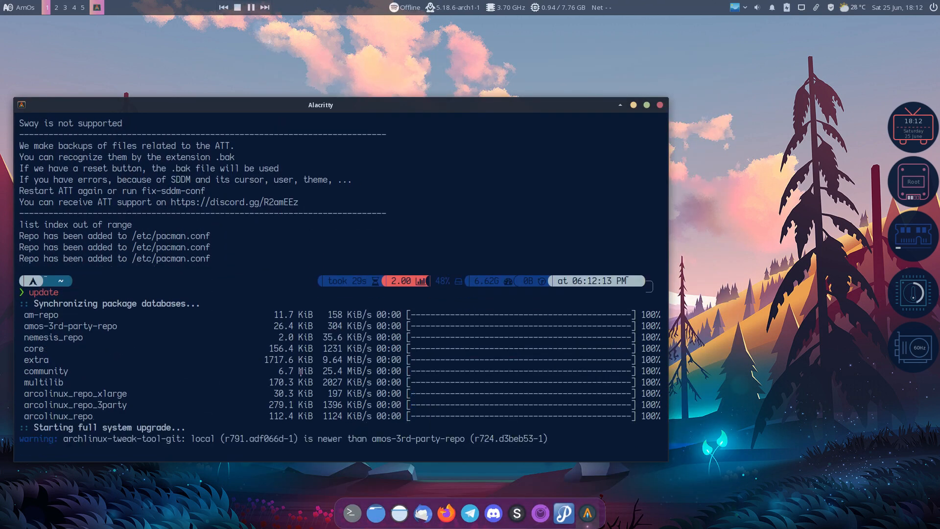
left_click_drag(106, 382, 0, 363)
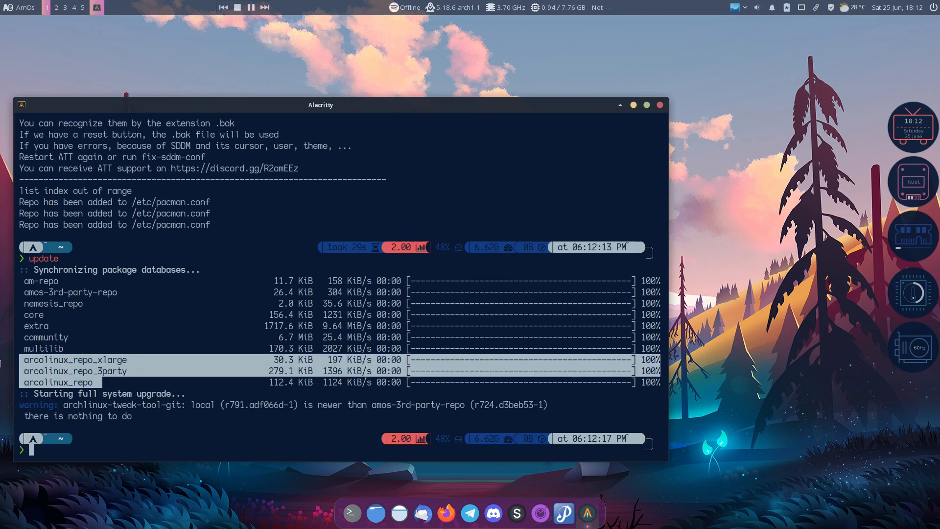
left_click(242, 423)
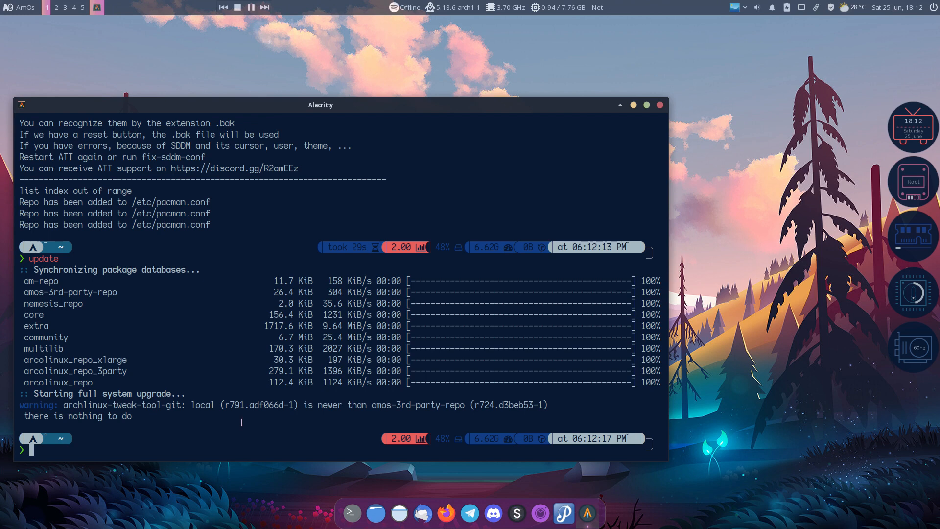
type("sudo pacman -S arcolinux")
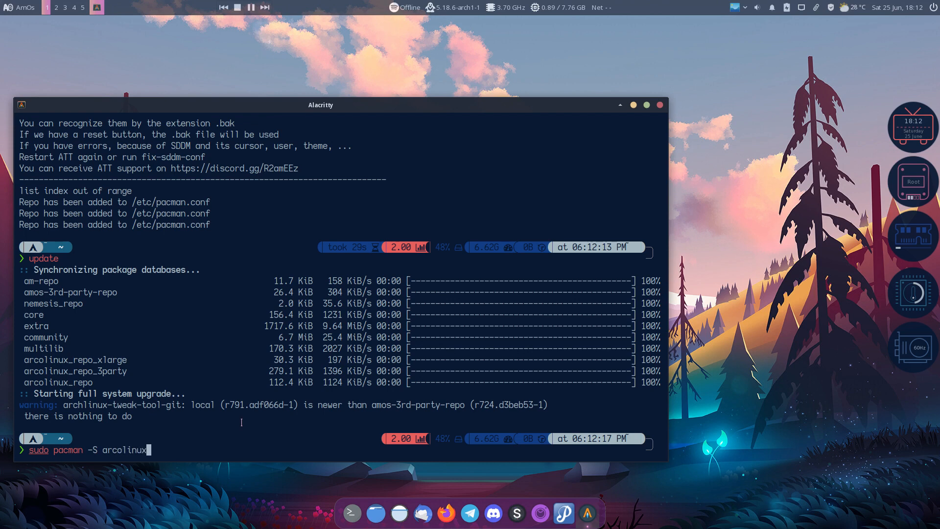
type("-twe")
Run 'sudo pacman -S archlinux-tweak-tool-git' to preview what the install would do
key("Tab")
type("k")
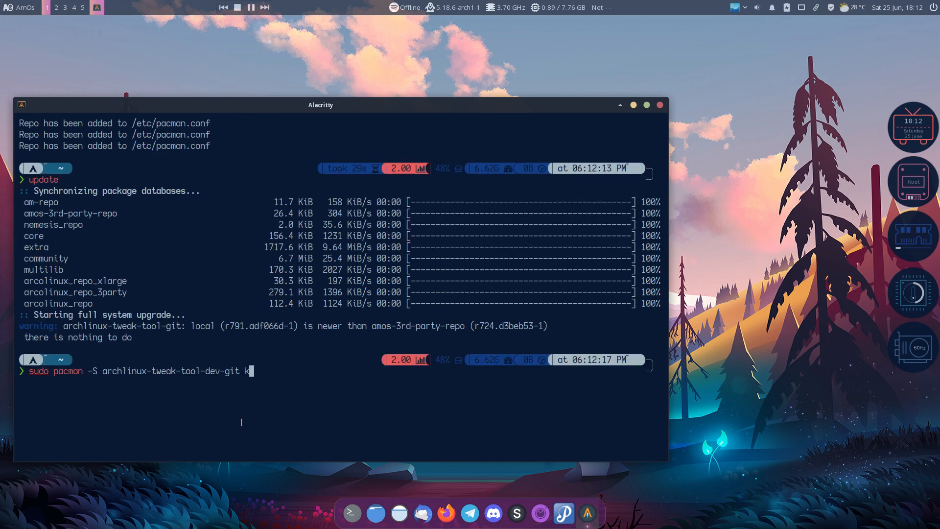
key("BackSpace")
key("BackSpace")
key("BackSpace")
key("BackSpace")
key("BackSpace")
key("BackSpace")
key("BackSpace")
key("BackSpace")
key("BackSpace")
type("git")
key("Return")
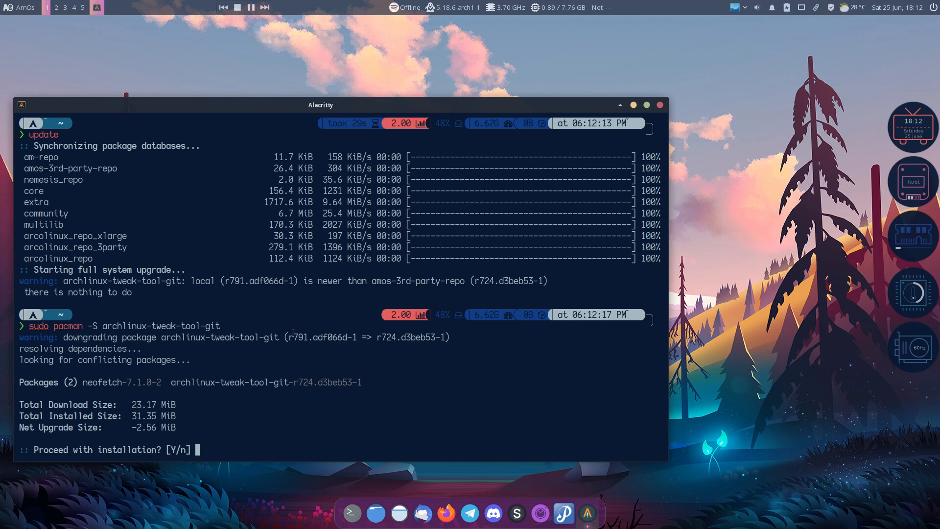
Note the offered downgrade to r724.d3beb53-1, decline it with 'n', and shift the terminal right
left_click_drag(289, 337, 312, 337)
left_click_drag(378, 337, 408, 325)
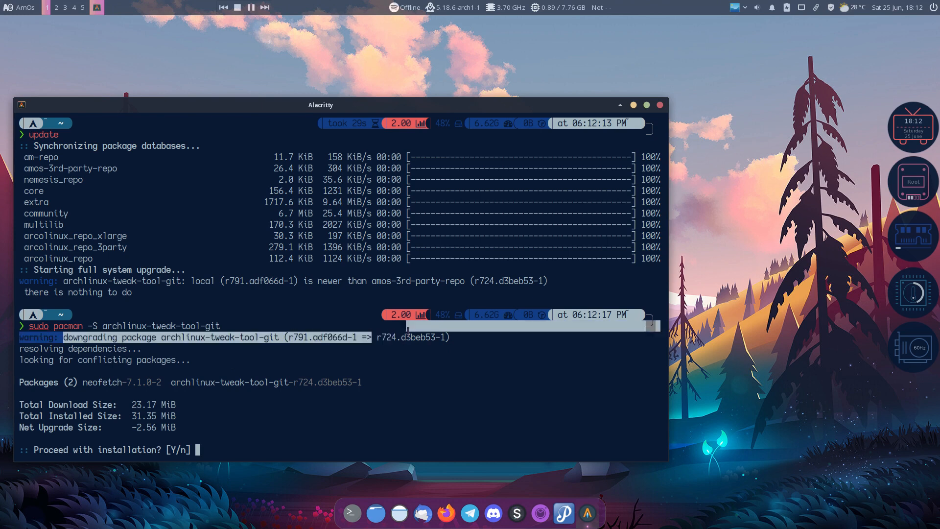
left_click(402, 359)
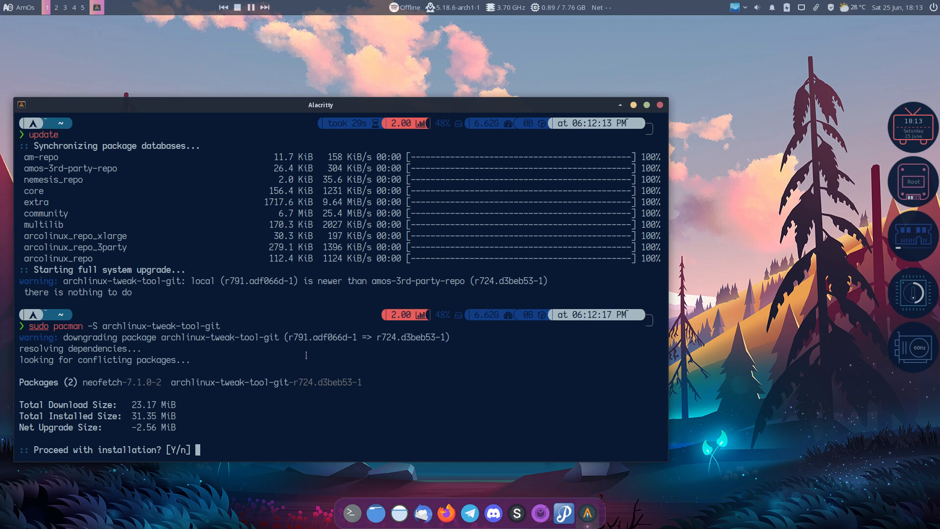
type("n")
key("Return")
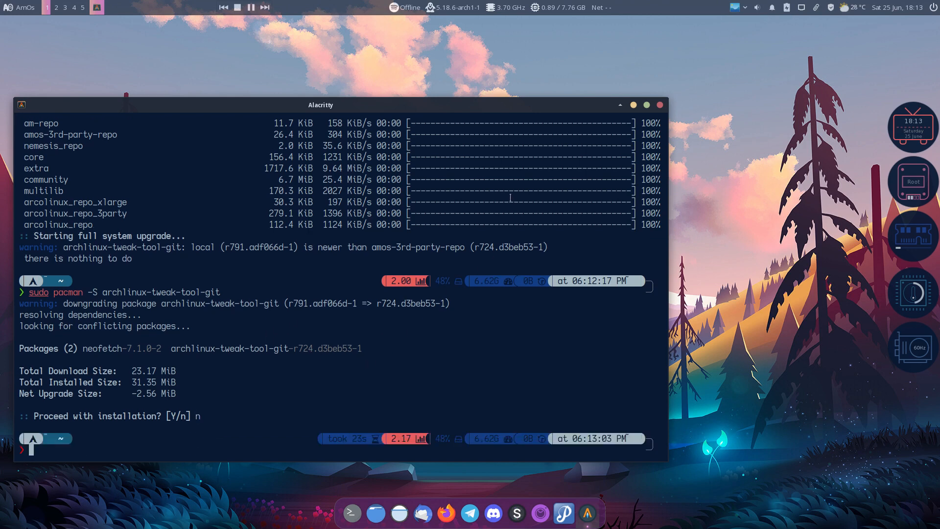
left_click_drag(433, 109, 492, 81)
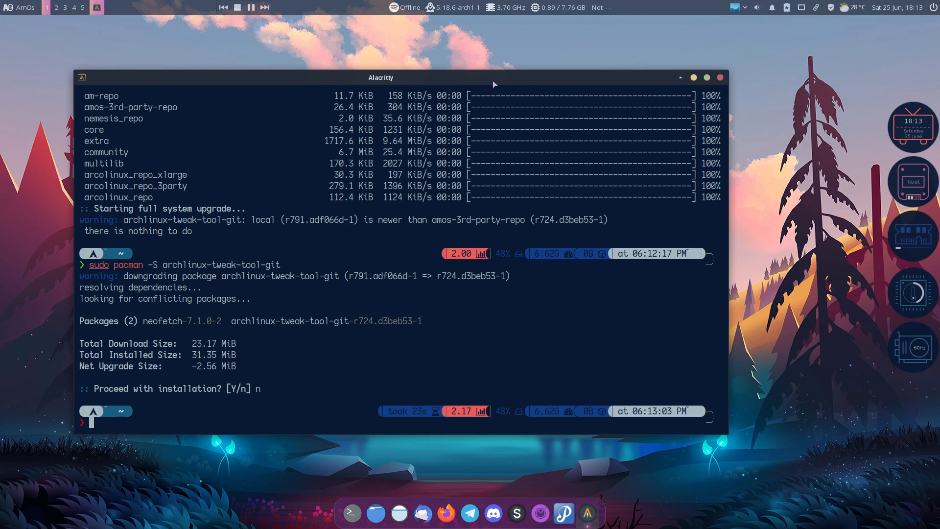
type("npacman")
key("Return")
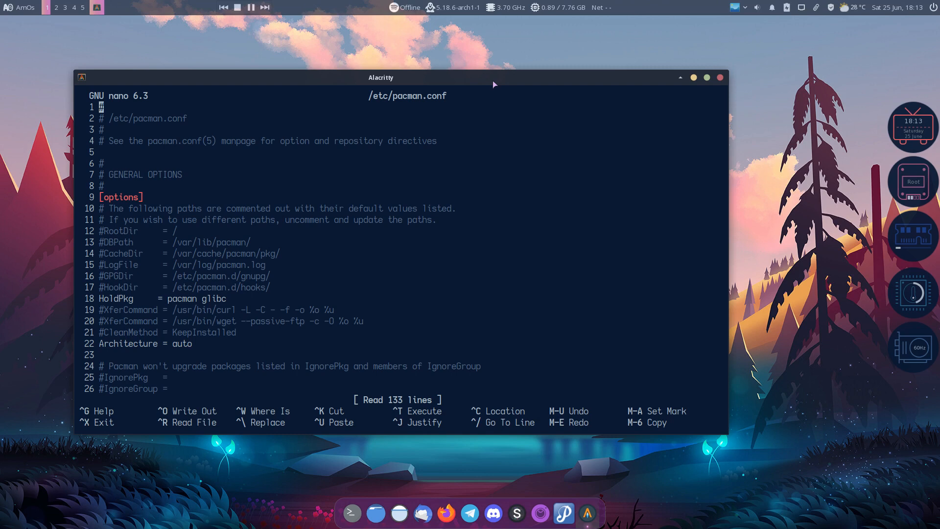
key("Down")
key("Down")
key("Down")
key("Down")
key("Down")
key("Down")
key("Down")
key("Down")
key("Down")
key("Down")
key("Down")
key("Down")
key("Down")
key("Down")
key("Down")
key("Down")
key("Down")
key("Down")
key("Down")
key("Down")
key("Down")
key("Down")
key("Down")
key("Down")
key("Down")
key("Down")
key("Down")
key("Down")
key("Down")
key("Down")
key("Down")
key("Down")
key("Down")
key("Down")
key("Down")
key("Down")
key("Down")
key("Down")
key("Down")
key("Down")
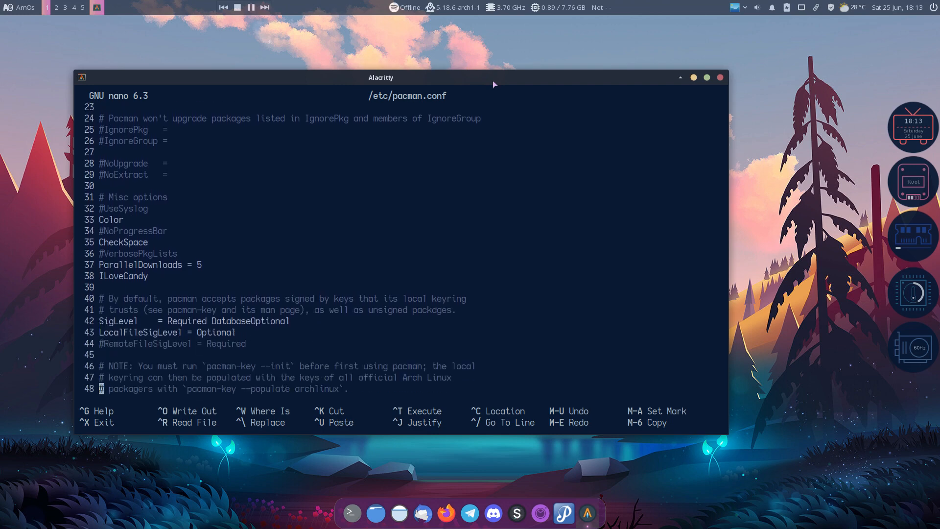
key("Down")
key("Down")
key("Down")
key("Down")
key("Down")
key("Down")
key("Down")
key("Down")
key("Down")
key("Down")
key("Down")
key("Down")
key("Down")
key("Down")
key("Down")
key("Down")
key("Down")
key("Down")
key("Down")
key("Down")
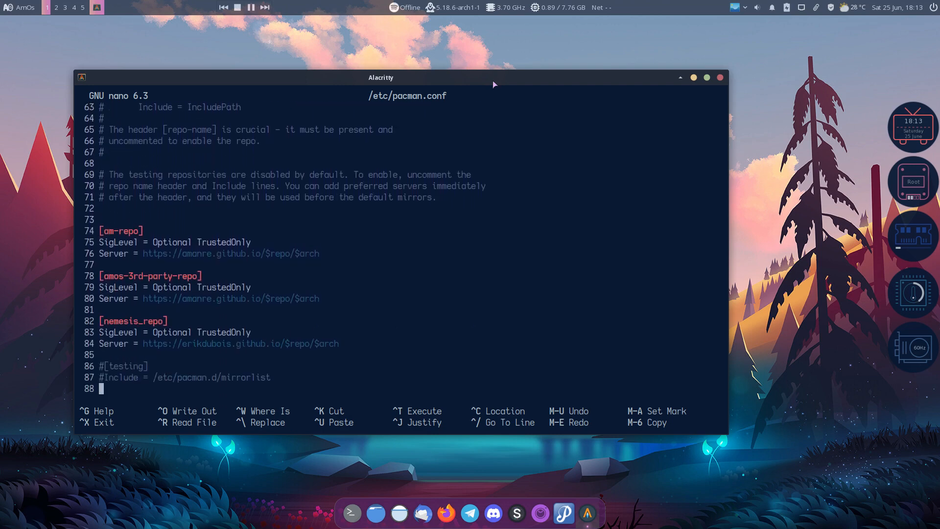
key("Up")
key("Up")
key("Up")
key("Up")
key("Up")
key("Up")
key("Up")
key("Up")
key("Up")
key("Up")
key("Up")
key("Up")
key("Up")
key("Up")
key("Up")
key("Up")
key("Down")
key("Down")
key("Down")
key("Down")
key("Down")
key("Down")
key("Down")
key("Down")
key("Down")
key("Down")
key("Down")
key("Down")
key("Down")
key("Down")
key("Down")
key("Down")
key("Down")
key("Down")
key("Down")
key("Down")
key("Down")
key("Down")
key("Down")
key("Down")
key("Down")
key("Down")
key("Down")
key("Down")
key("Down")
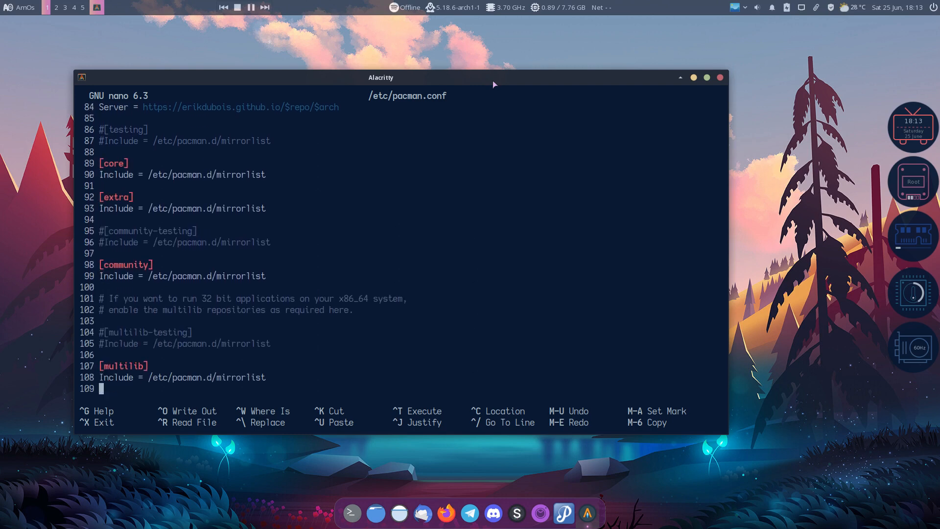
key("Down")
key("Down")
key("Down")
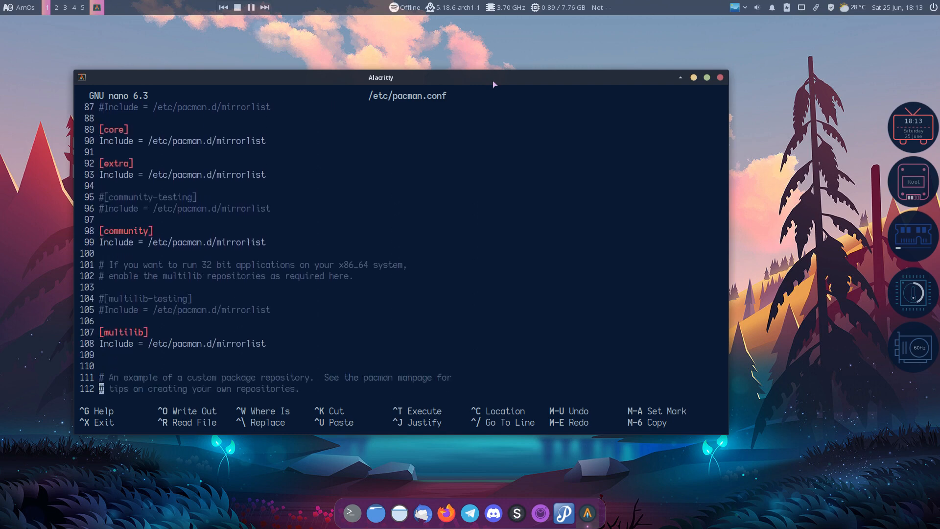
key("Down")
key("Down")
key("Down")
key("Down")
key("Down")
key("Down")
key("Down")
key("Down")
key("Down")
key("Down")
key("Down")
key("Down")
key("Down")
key("Down")
key("Down")
key("Down")
key("Down")
key("Down")
key("Down")
key("Down")
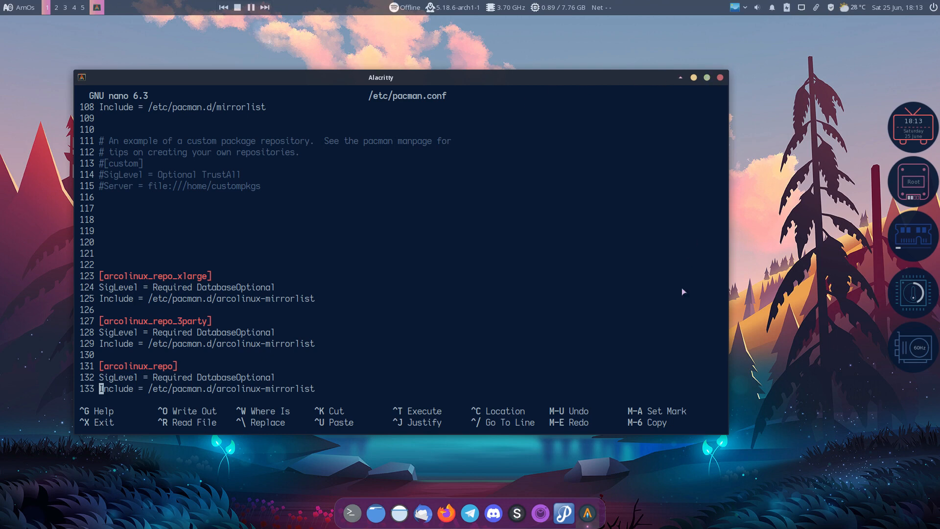
key("ctrl+x")
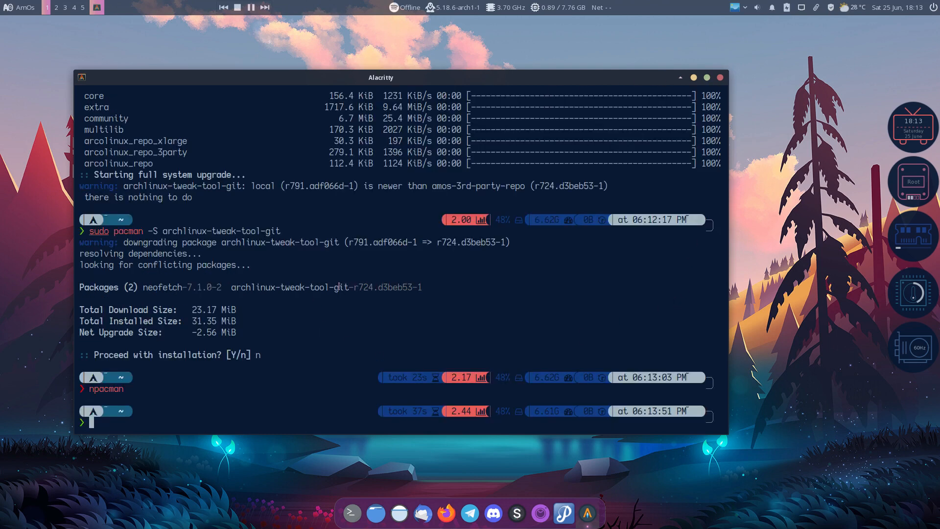
left_click_drag(355, 287, 431, 286)
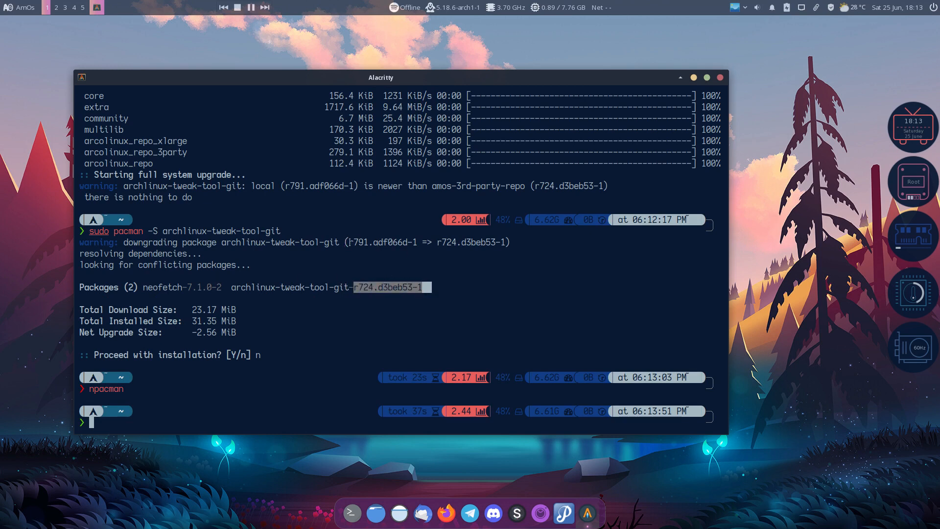
left_click_drag(350, 242, 417, 242)
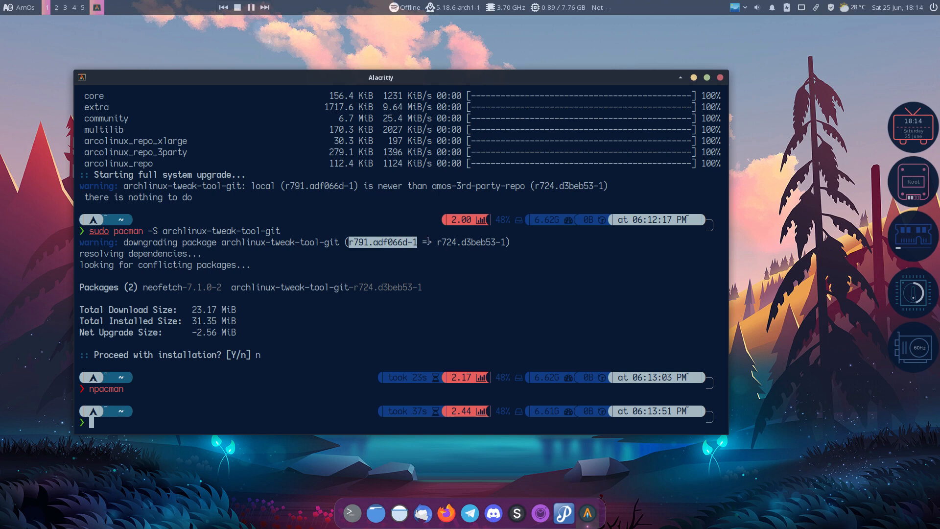
left_click_drag(428, 242, 509, 242)
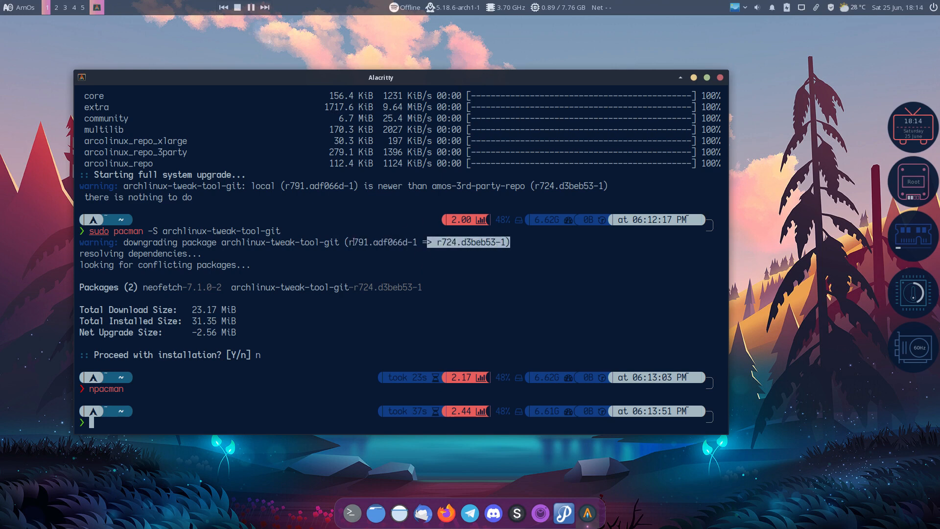
left_click_drag(354, 242, 415, 241)
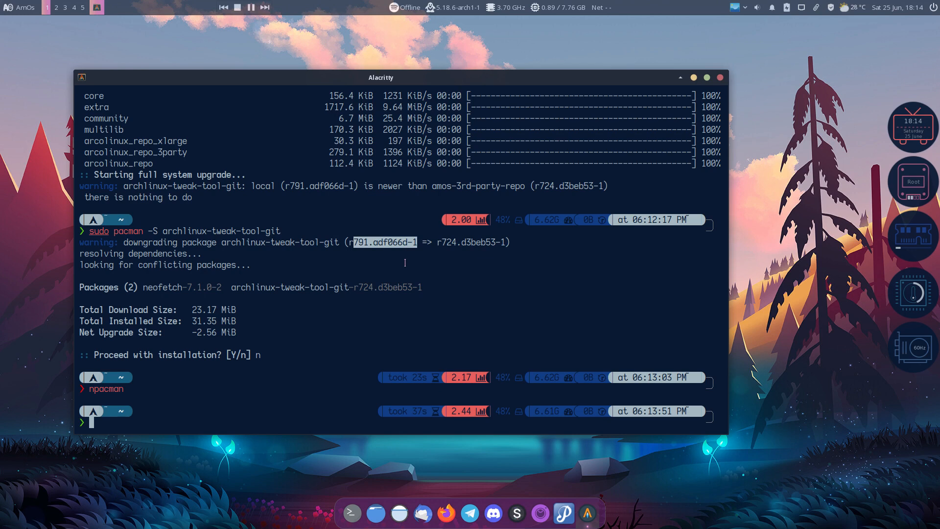
Close the terminal and log out of the current session
left_click(720, 78)
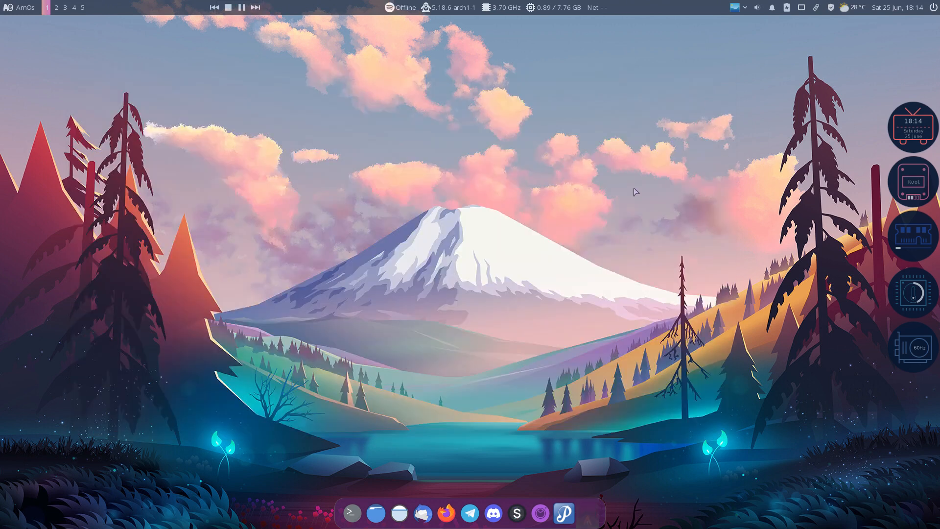
key("ctrl+alt+Delete")
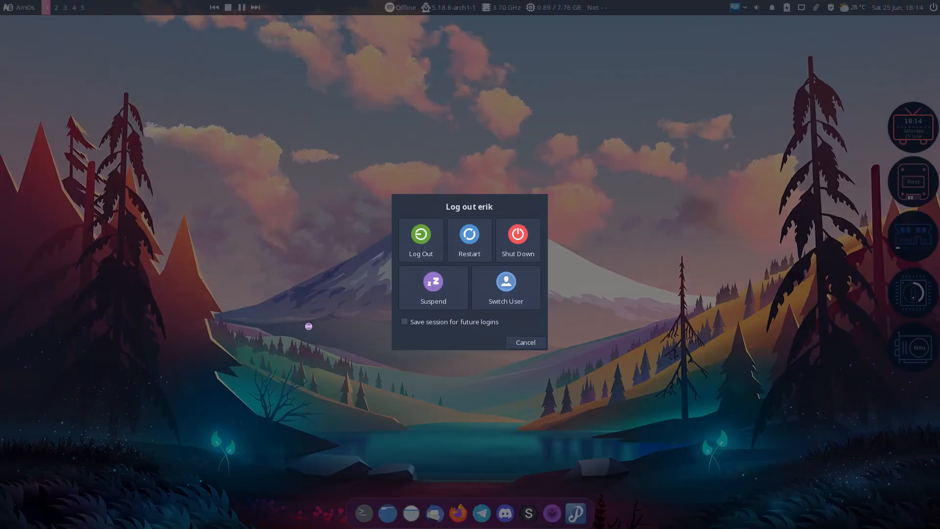
left_click(435, 237)
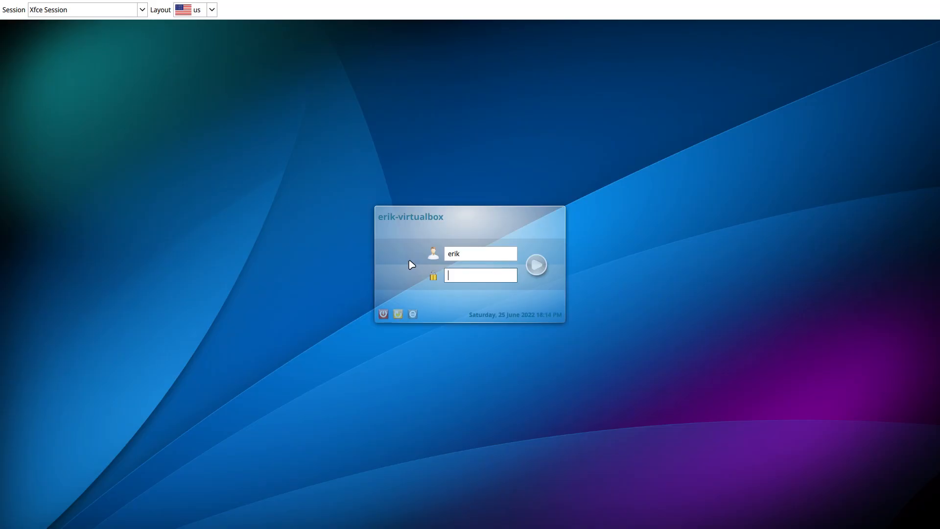
Check the available sessions and sign into Xfce Session with the account password
left_click(142, 13)
left_click(143, 13)
left_click(143, 14)
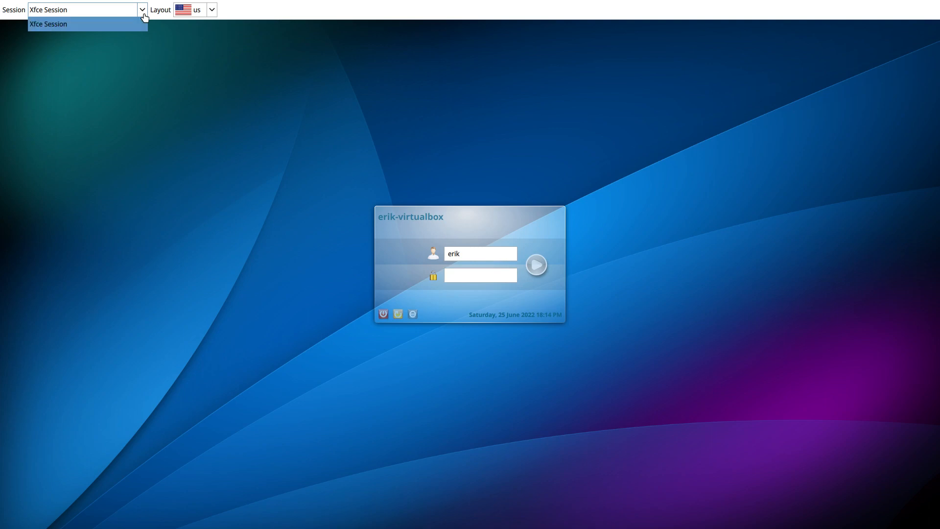
left_click(492, 274)
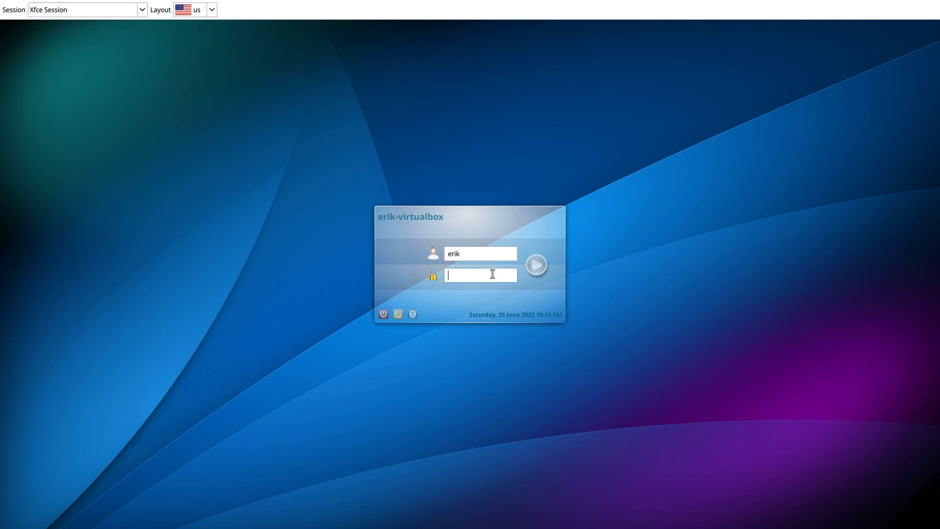
key("Return")
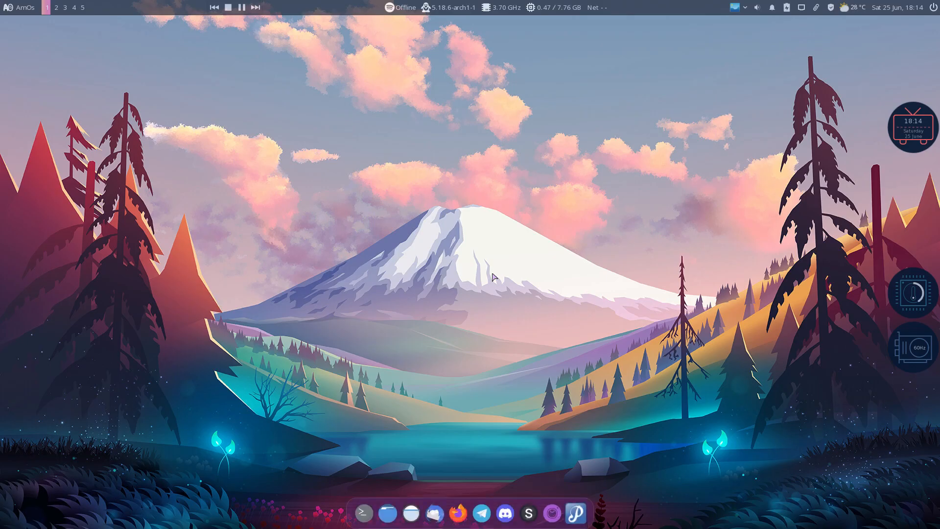
Launch Arch Linux Tweak Tool from a menu search for 'arch' and authenticate
left_click(19, 7)
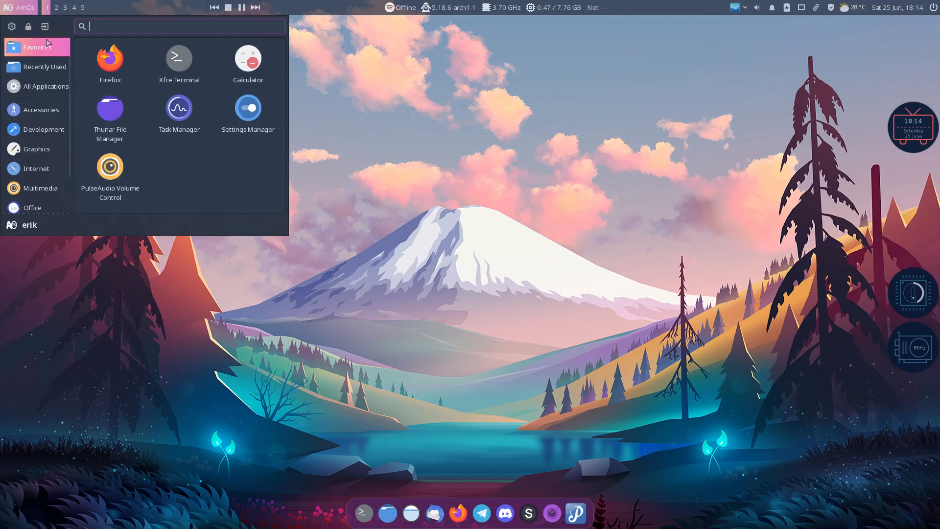
type("arch")
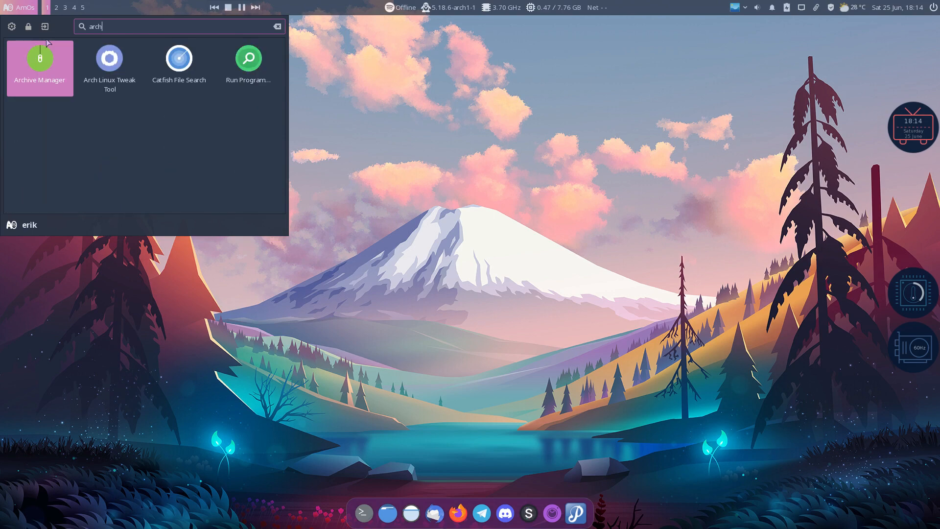
left_click(111, 62)
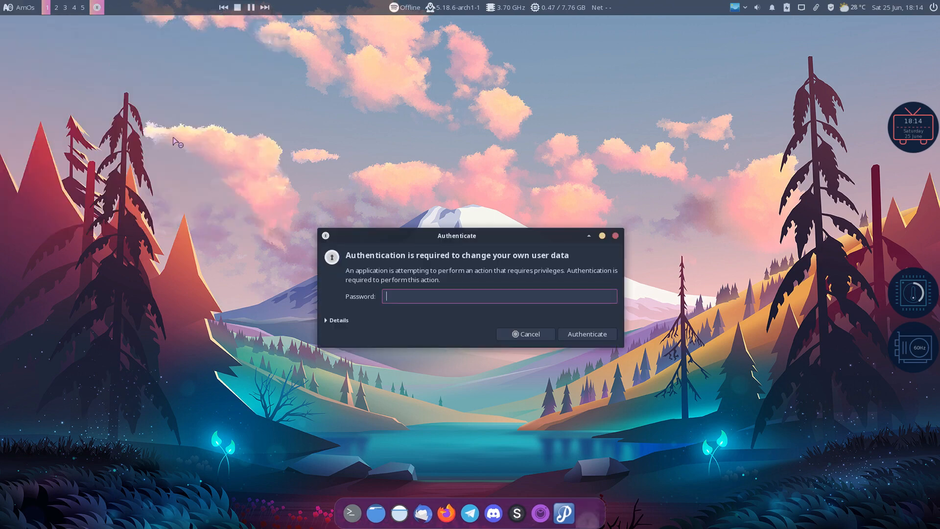
type("***")
key("Return")
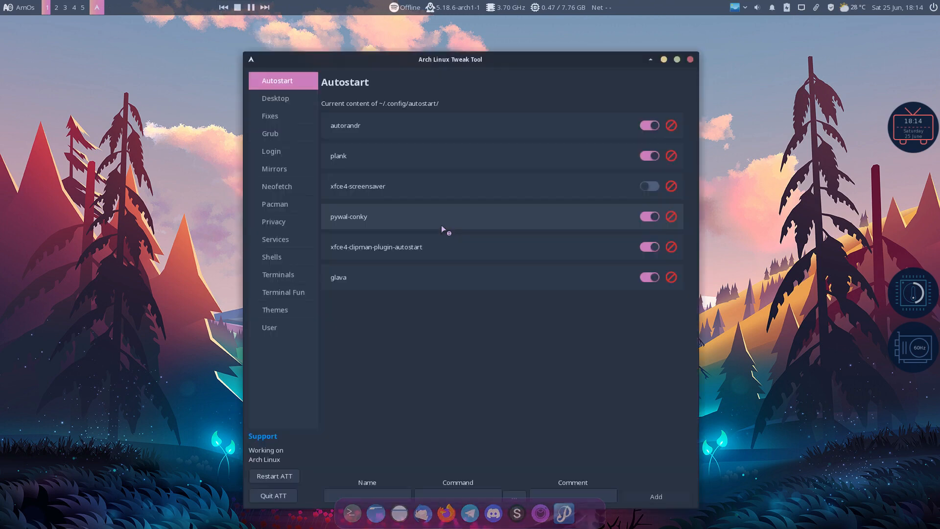
Install the awesome desktop from the Desktop Installer page, then quit the tool
left_click(295, 100)
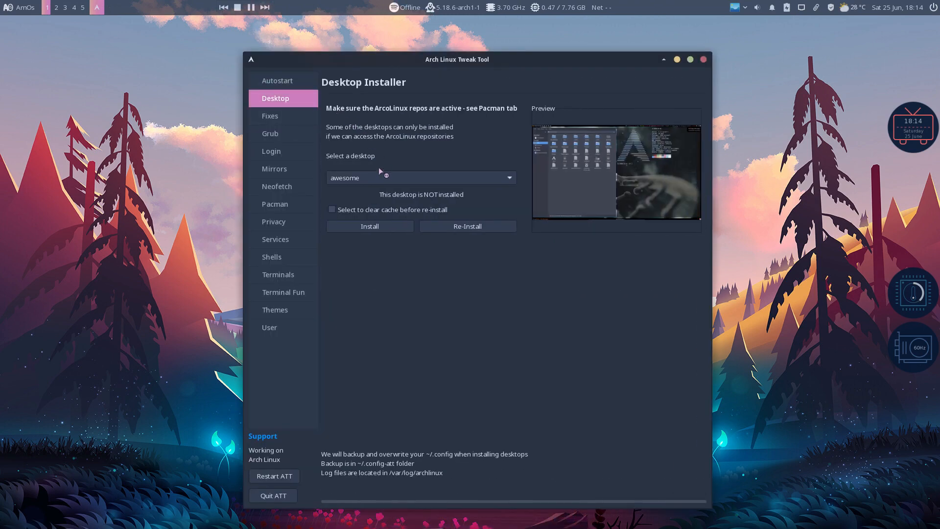
left_click(384, 223)
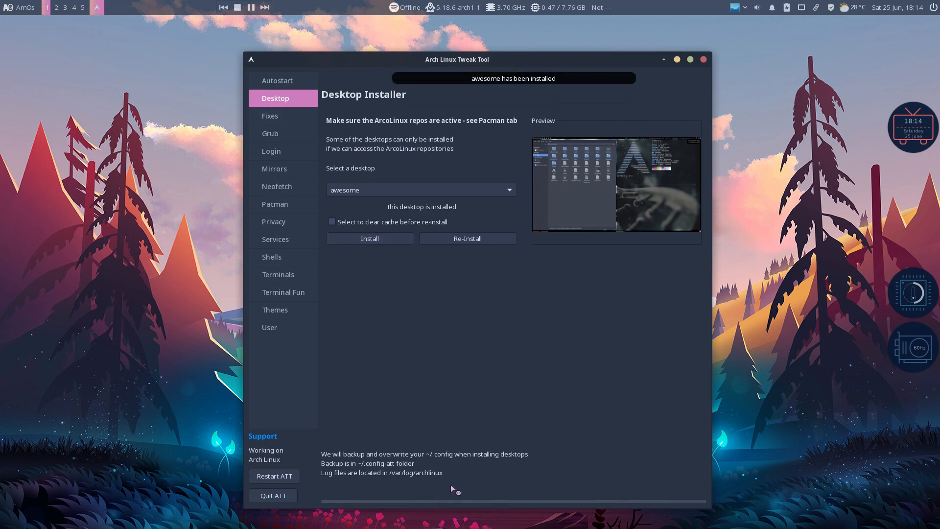
left_click(283, 498)
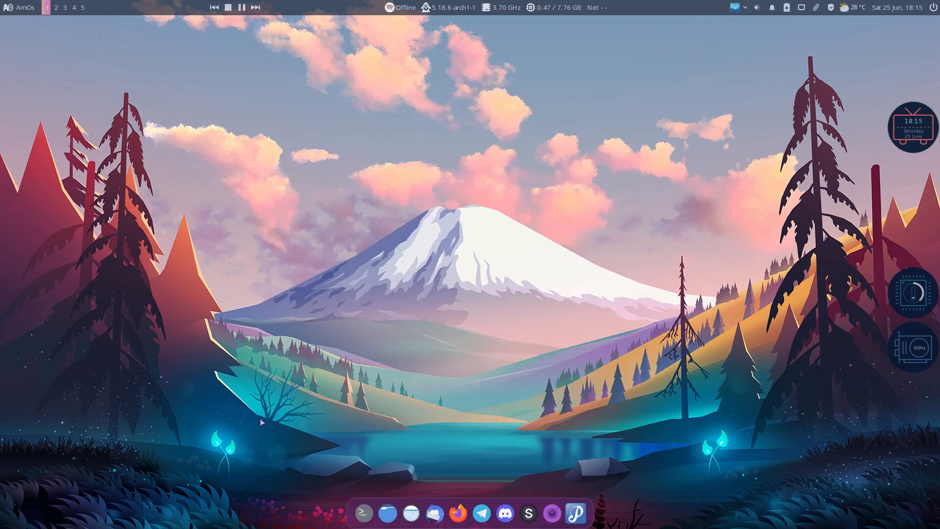
Log out of Xfce and sign into the awesome session with the account password
key("super+x")
left_click(421, 237)
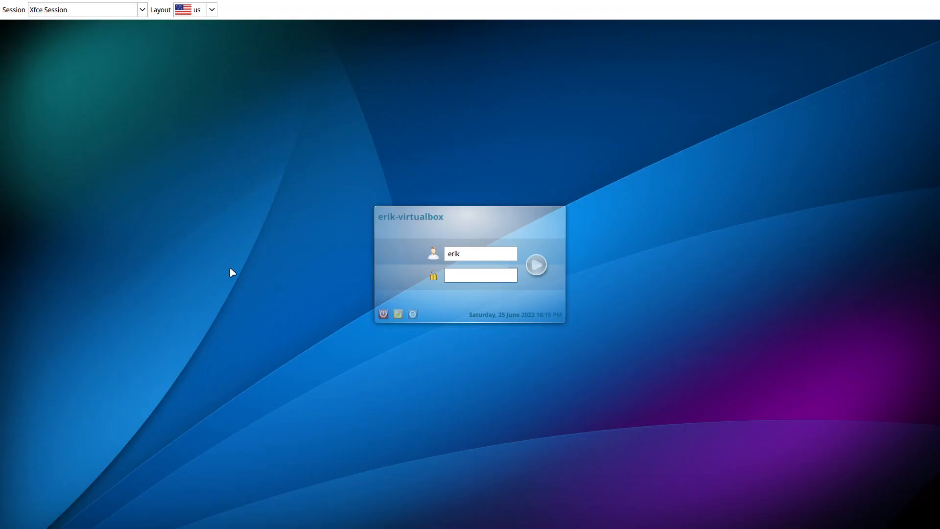
left_click(59, 10)
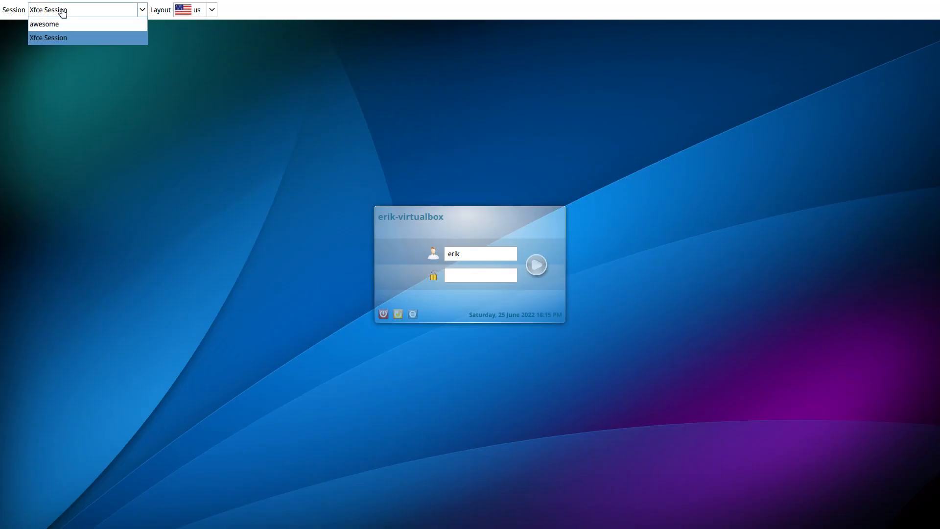
left_click(59, 24)
left_click(449, 275)
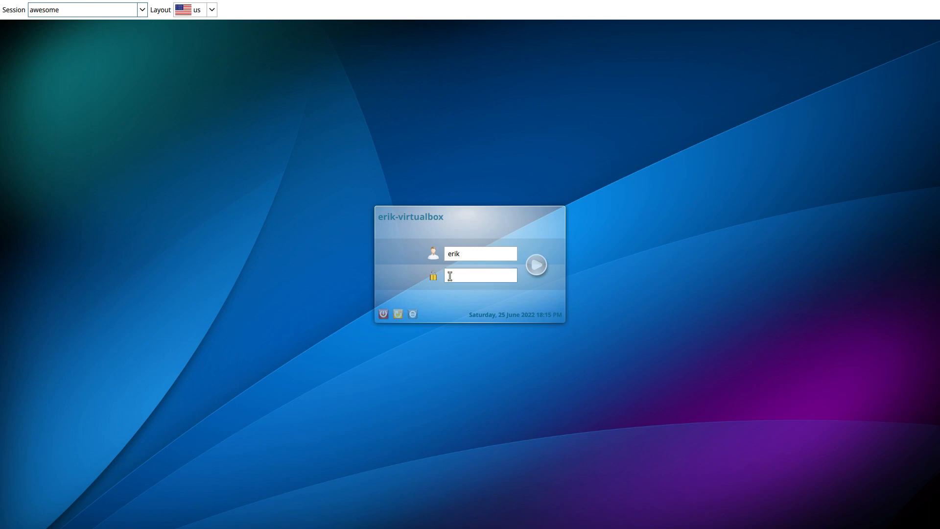
key("Return")
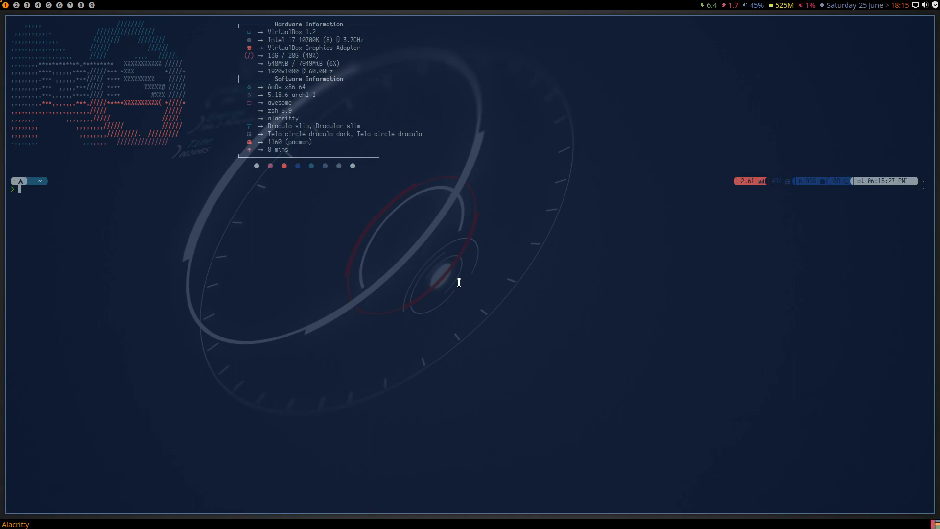
Close the terminal and file manager, run Firefox from dmenu, close it, and bring up logout options
key("super+q")
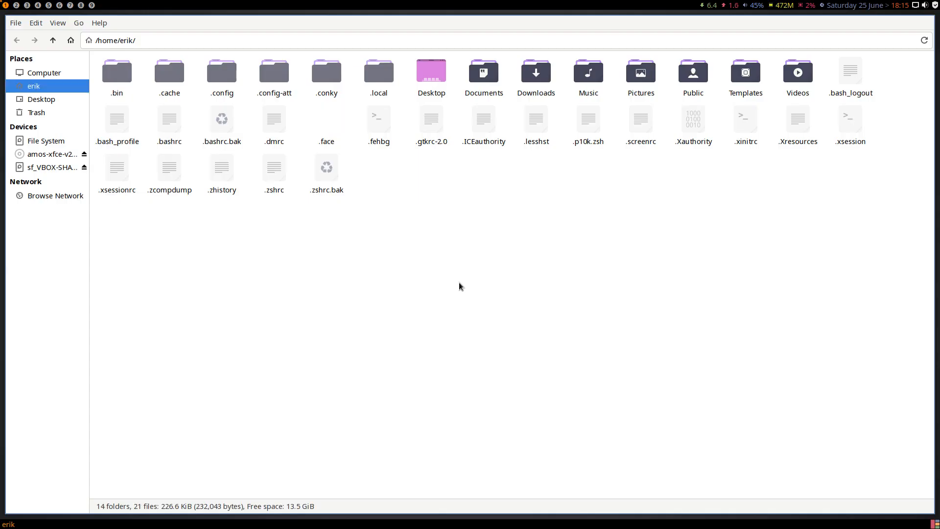
key("super+q")
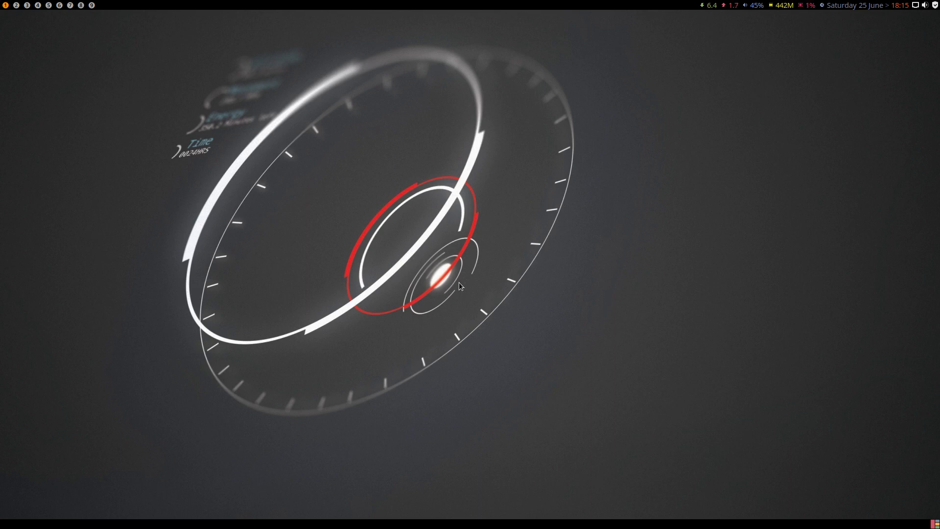
key("super+d")
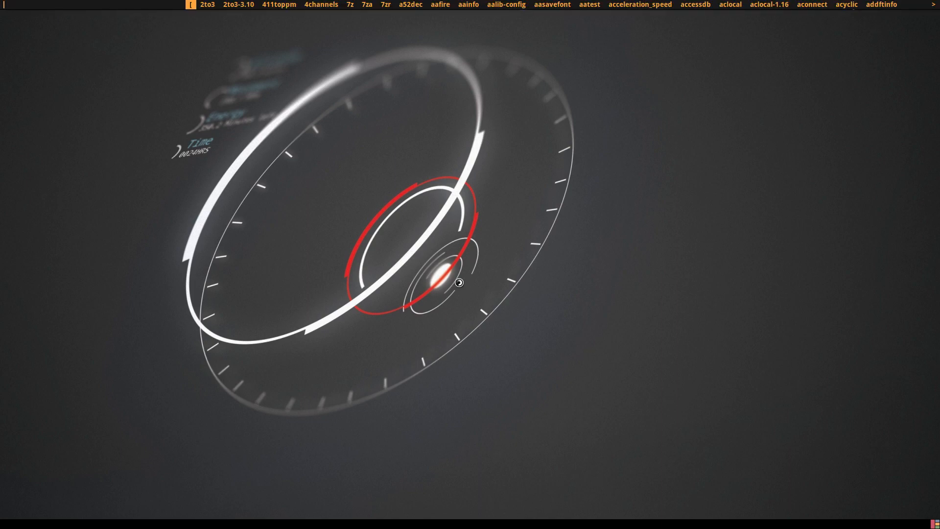
type("fire")
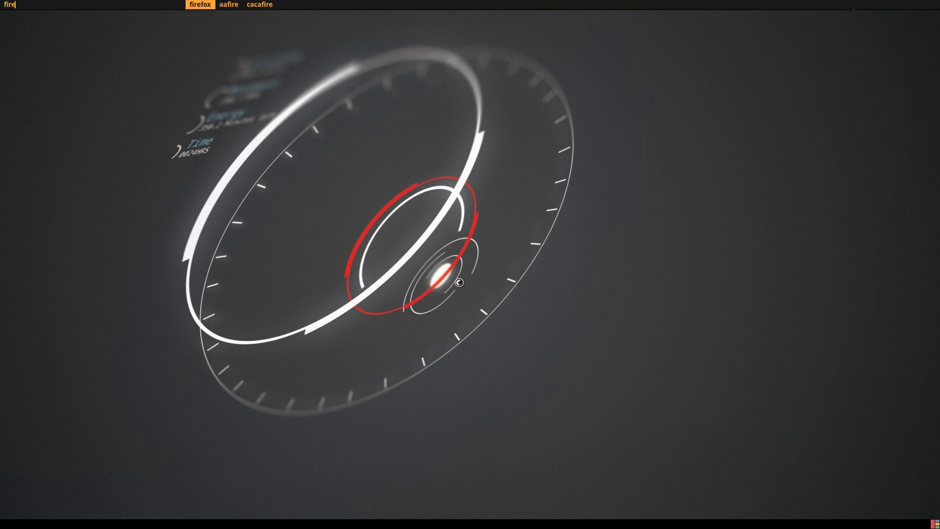
key("Return")
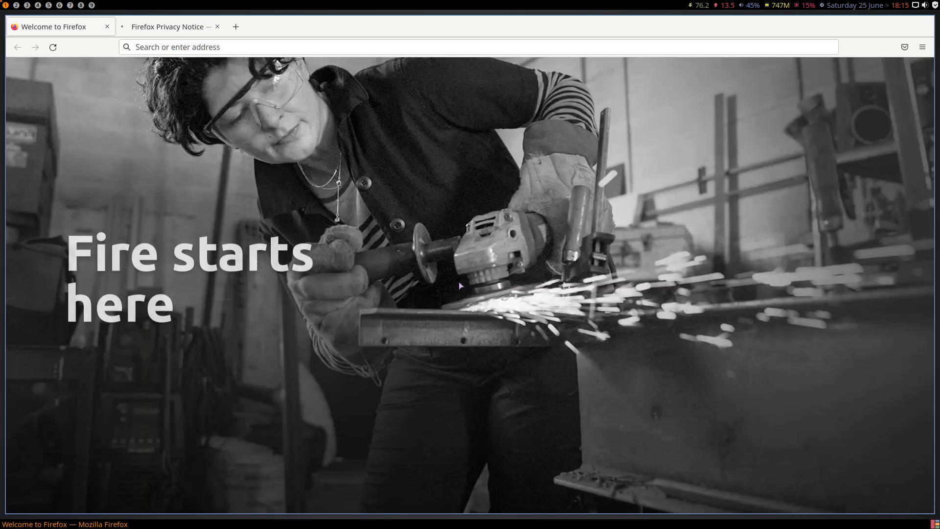
key("super+q")
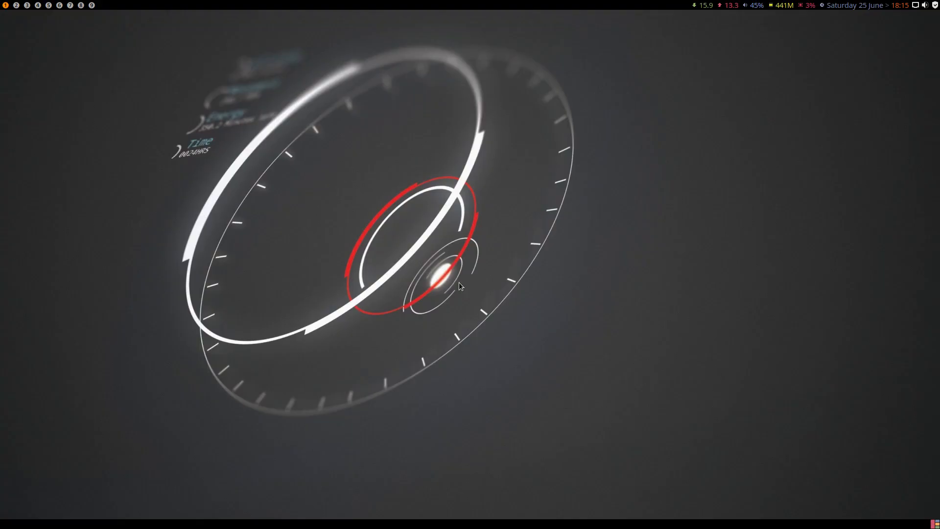
key("super+x")
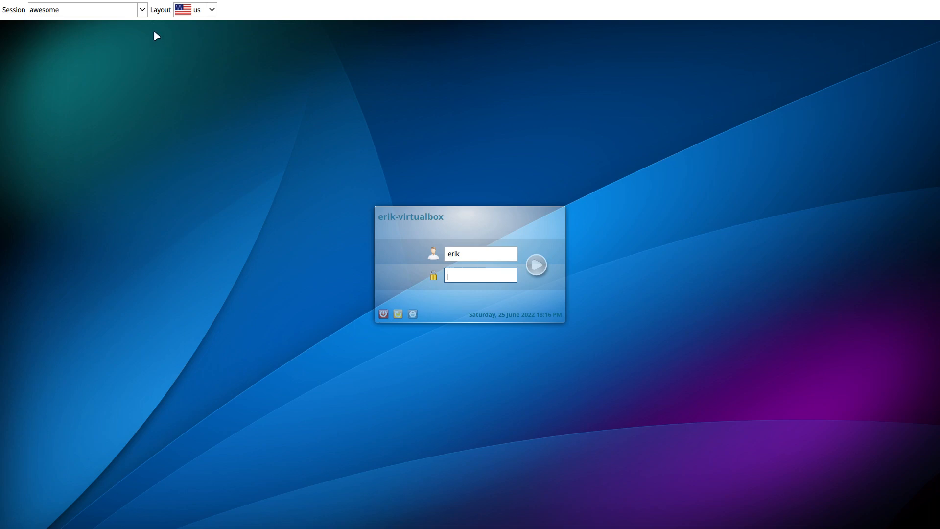
Pick Xfce Session in the greeter and sign in with the account password
left_click(145, 17)
left_click(97, 38)
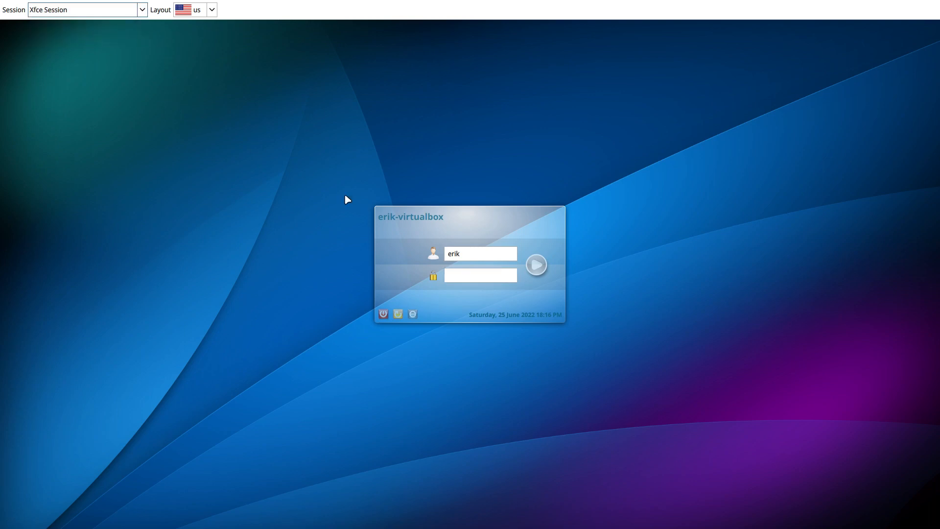
left_click(468, 275)
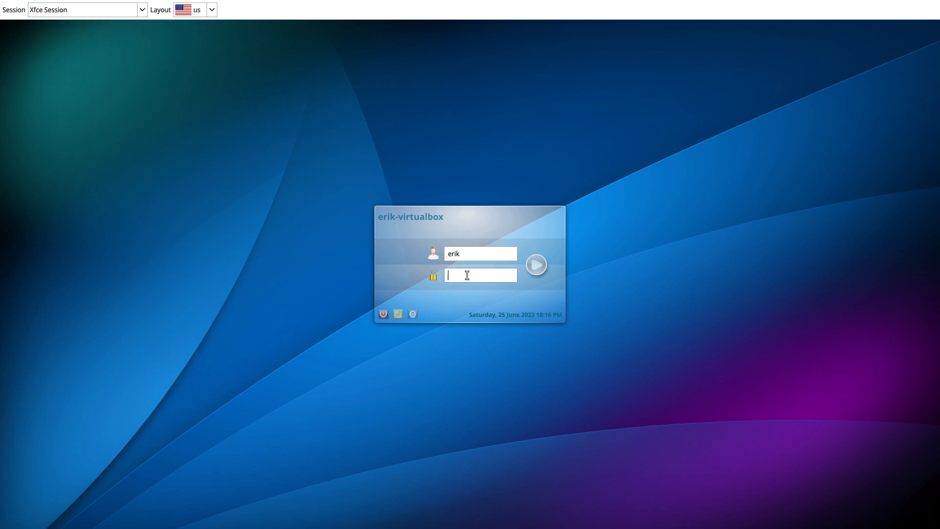
type("••••")
key("Return")
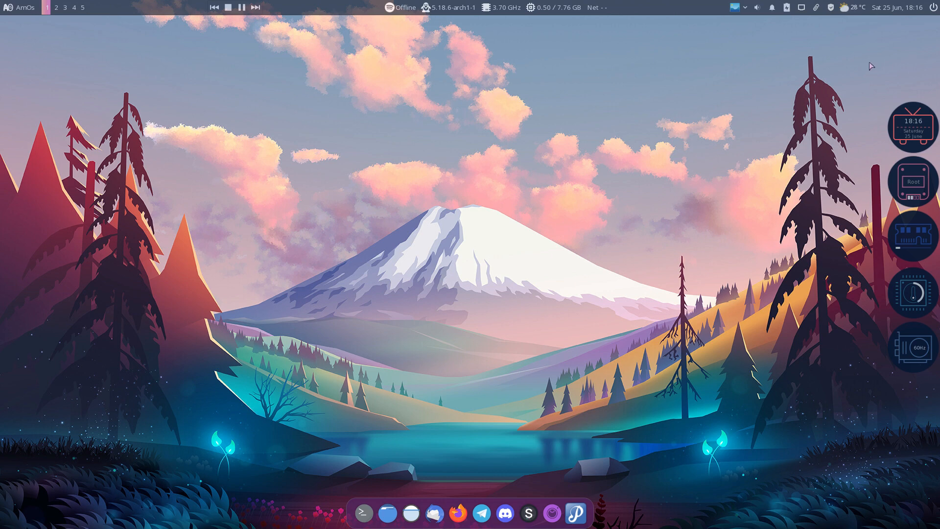
Apply desktop style 39 from the tray style list
left_click(745, 8)
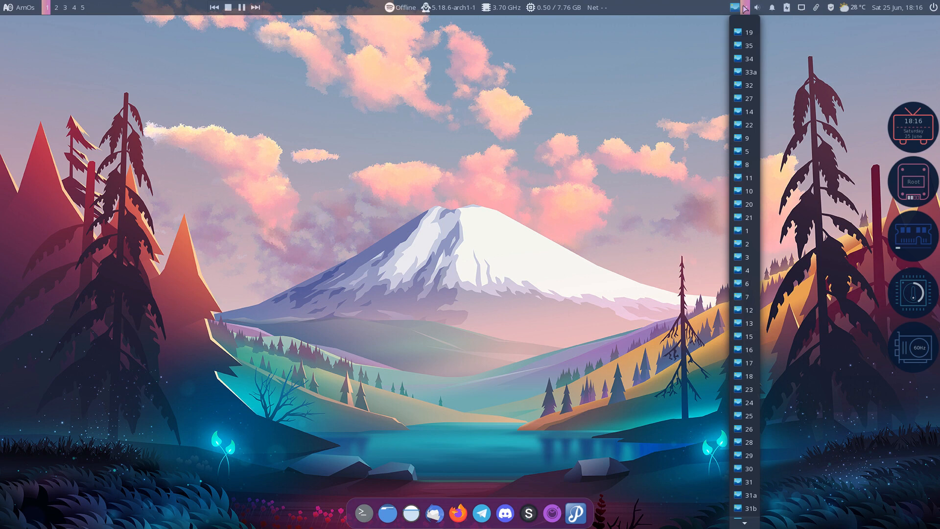
scroll(747, 104, "down", 8)
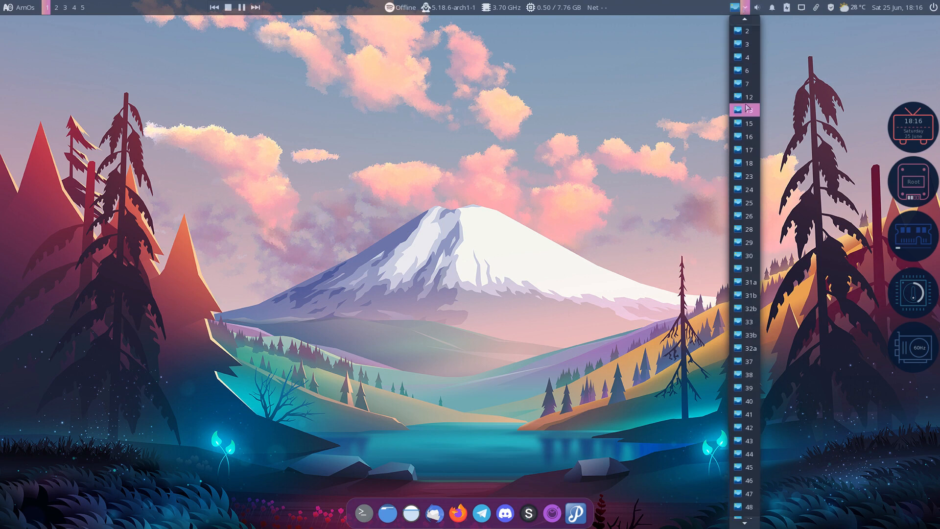
scroll(747, 106, "down", 3)
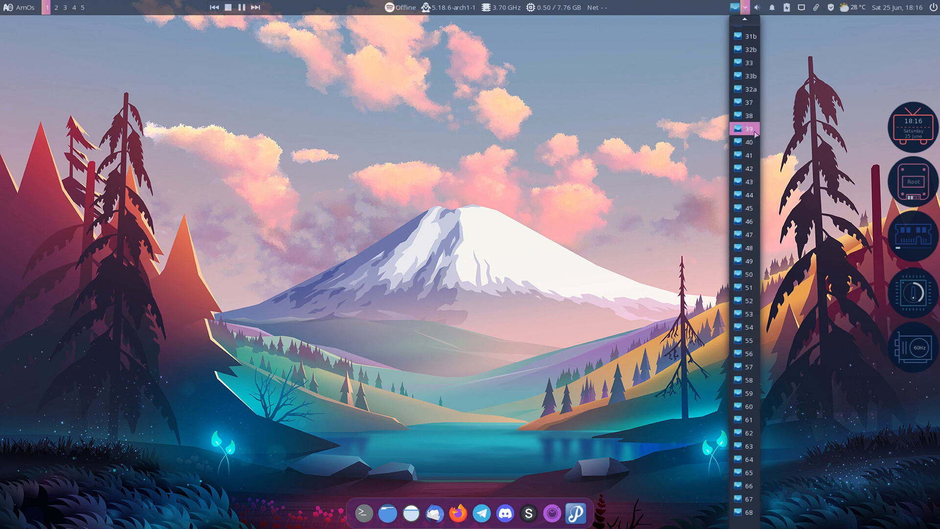
left_click(749, 130)
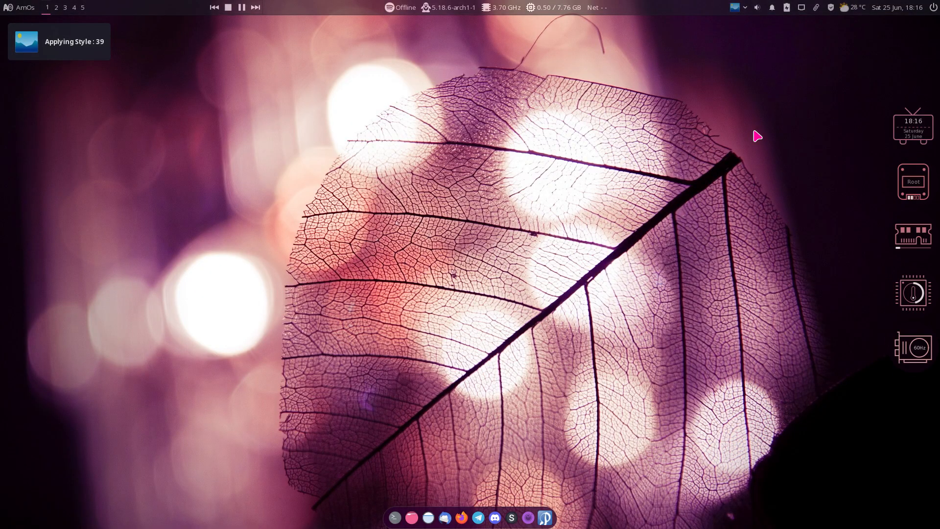
Open the home folder in the file manager, shrink its window and place it upper middle
left_click(28, 7)
left_click(111, 114)
left_click_drag(479, 25, 358, 148)
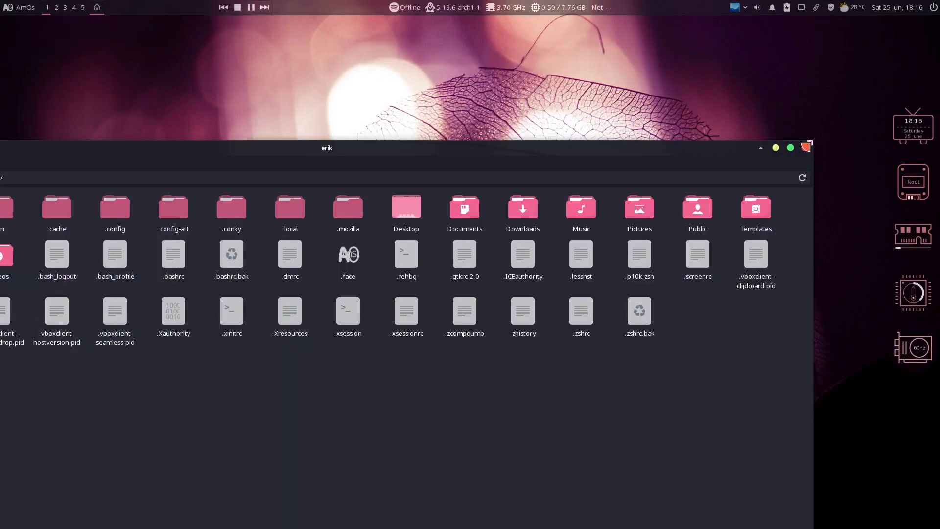
left_click_drag(808, 147, 335, 254)
left_click_drag(220, 263, 338, 91)
left_click(745, 8)
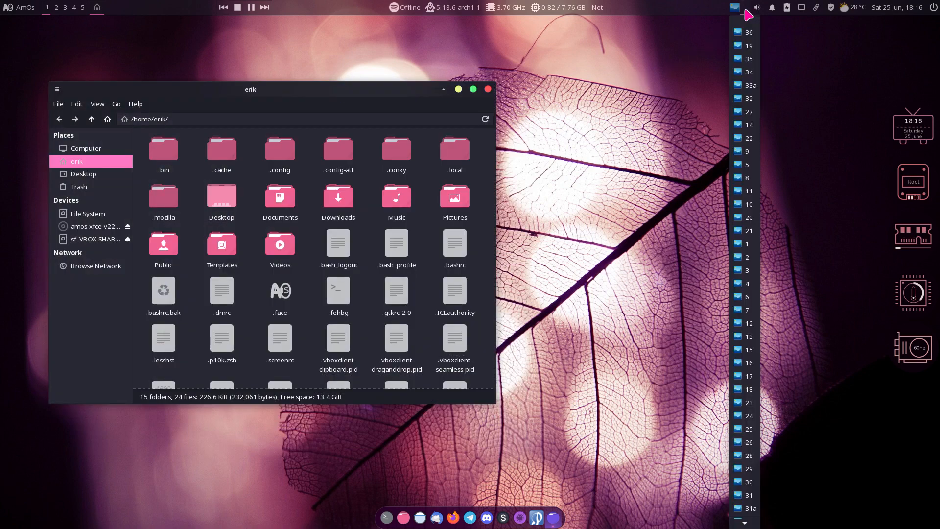
Try desktop styles 33a, 39, 9 and 10 in turn
left_click(745, 85)
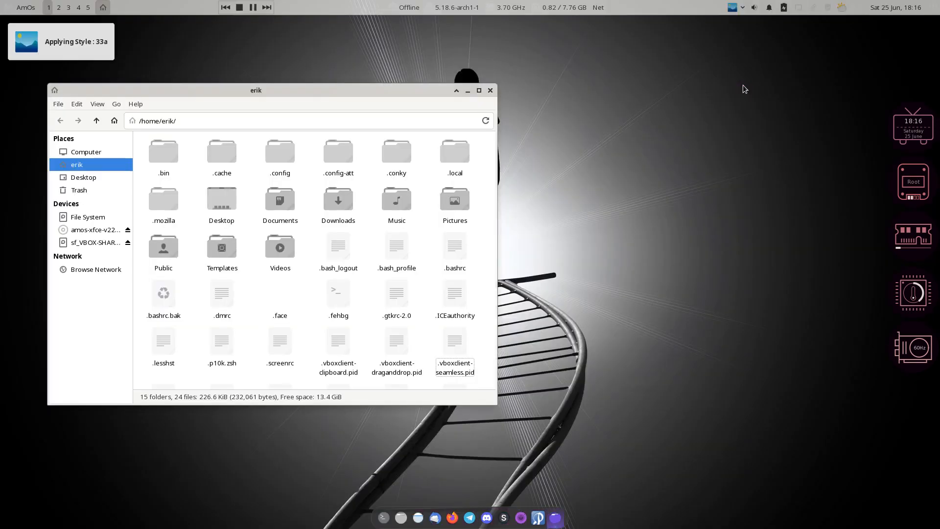
left_click(745, 9)
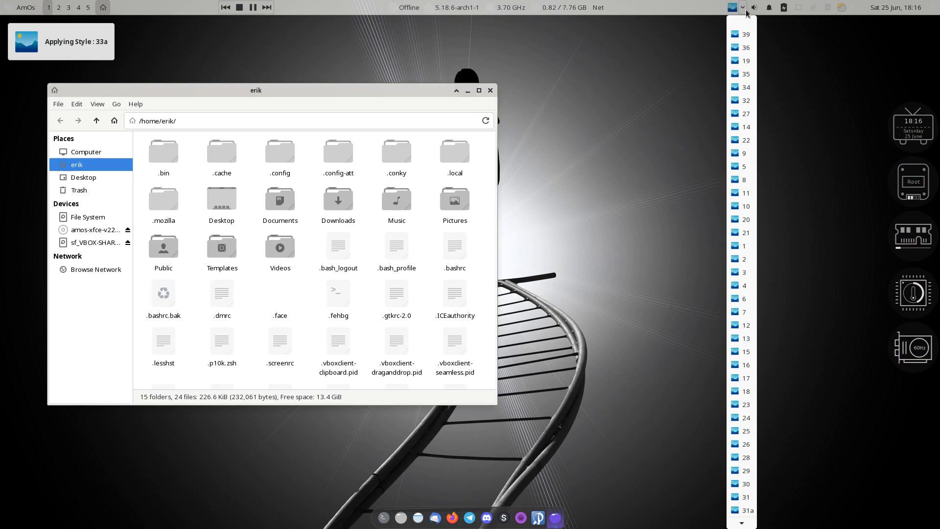
left_click(748, 42)
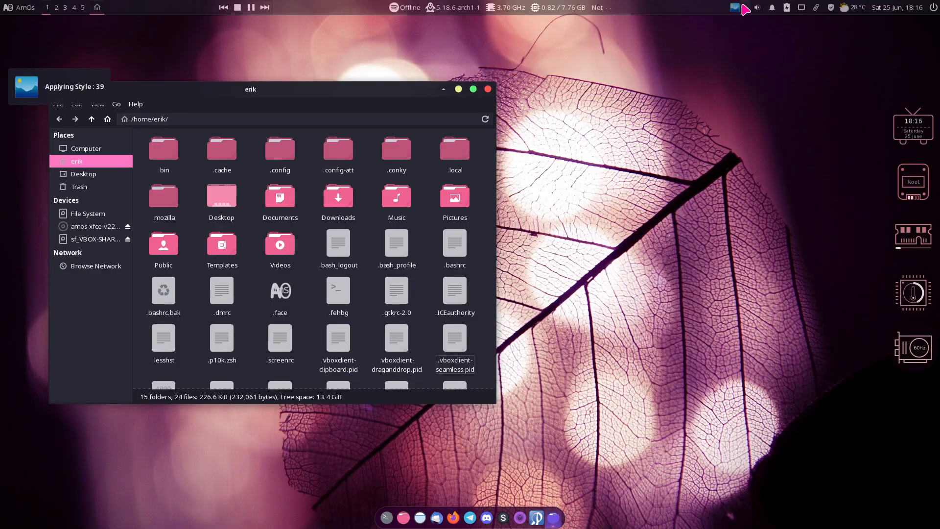
left_click(745, 8)
left_click(748, 152)
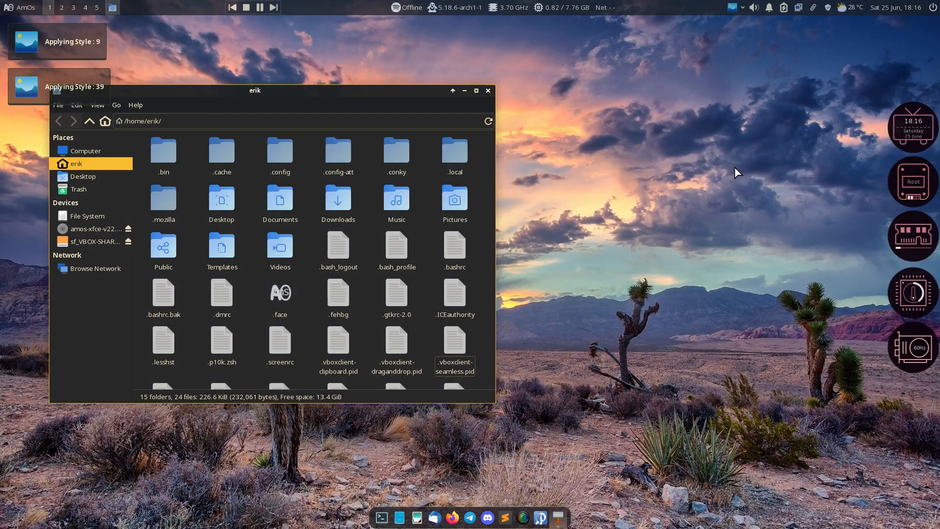
left_click(743, 9)
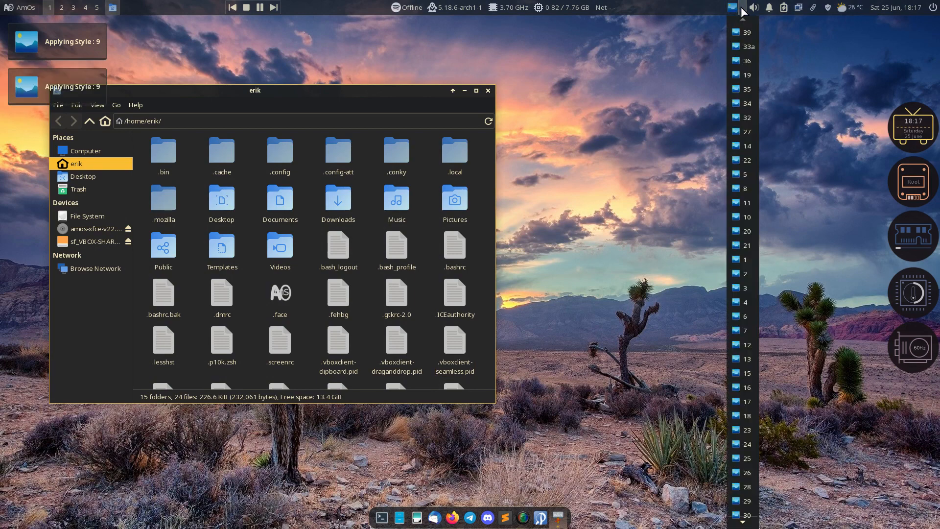
left_click(748, 219)
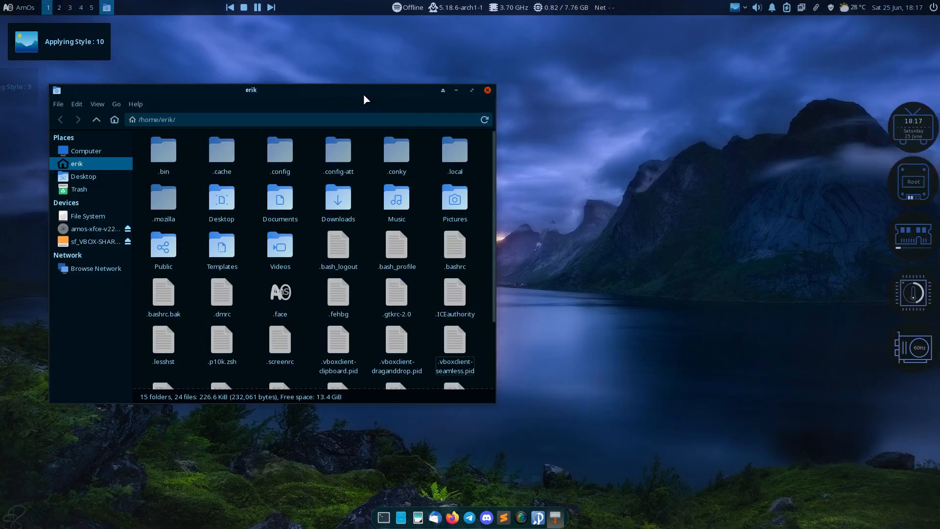
Try styles 16 and 7, settle on style 68, then close the file manager and open a terminal
left_click_drag(365, 98, 451, 94)
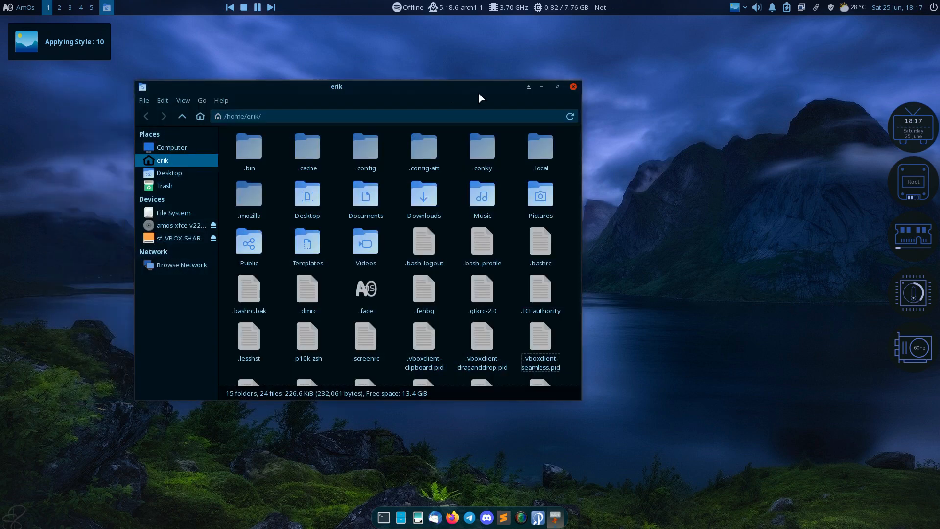
left_click(745, 10)
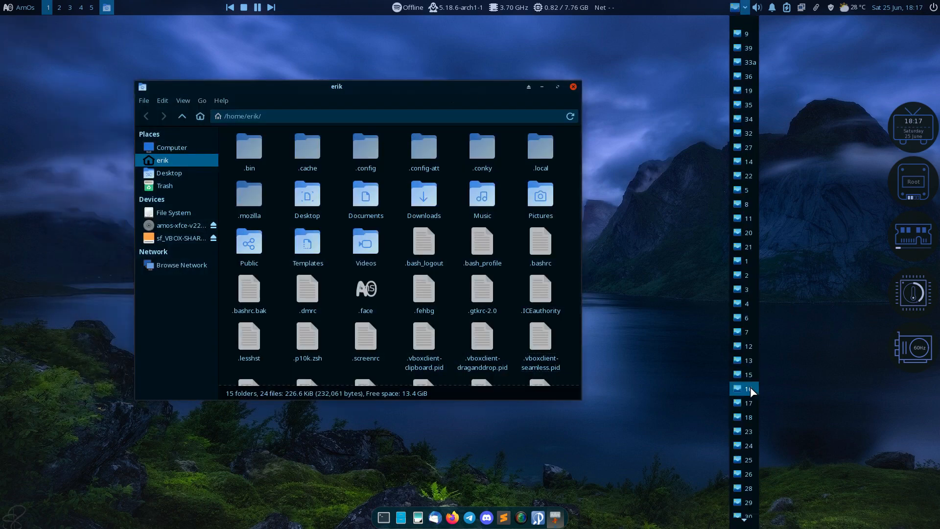
left_click(749, 390)
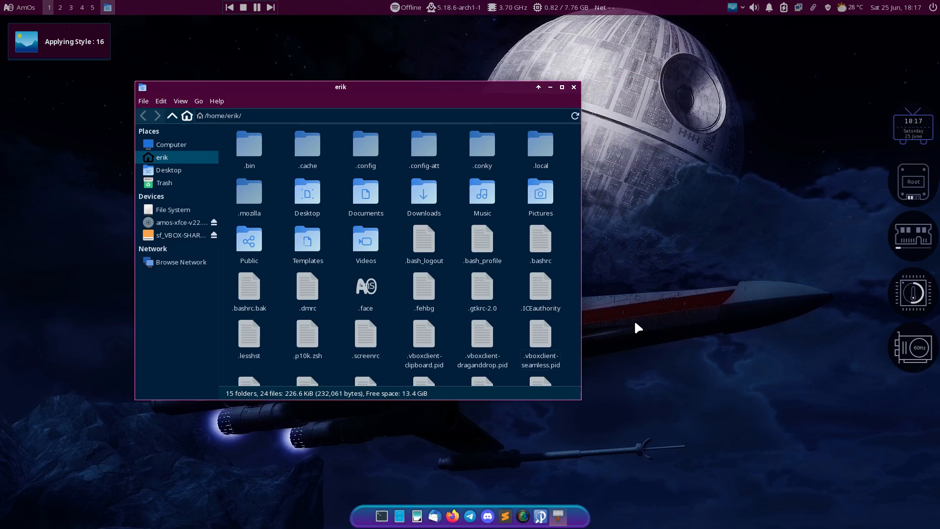
left_click(743, 8)
left_click(750, 322)
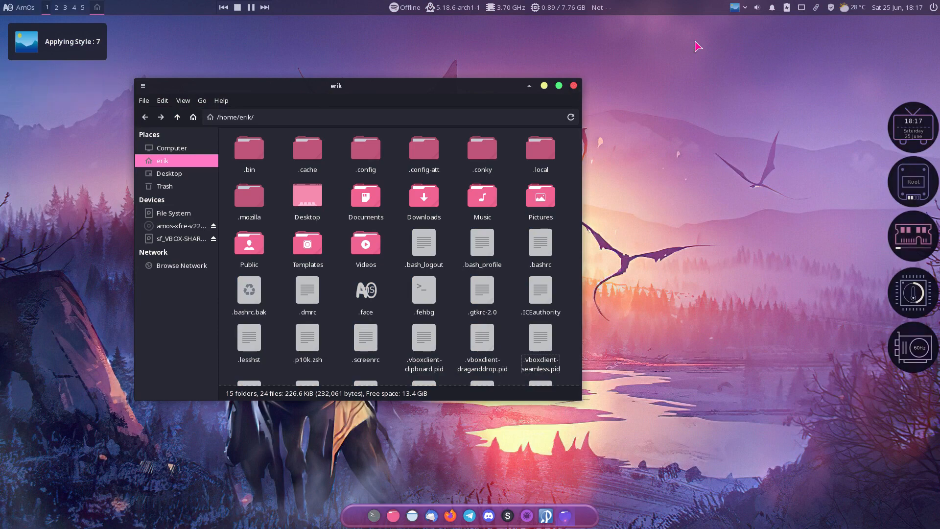
left_click(743, 10)
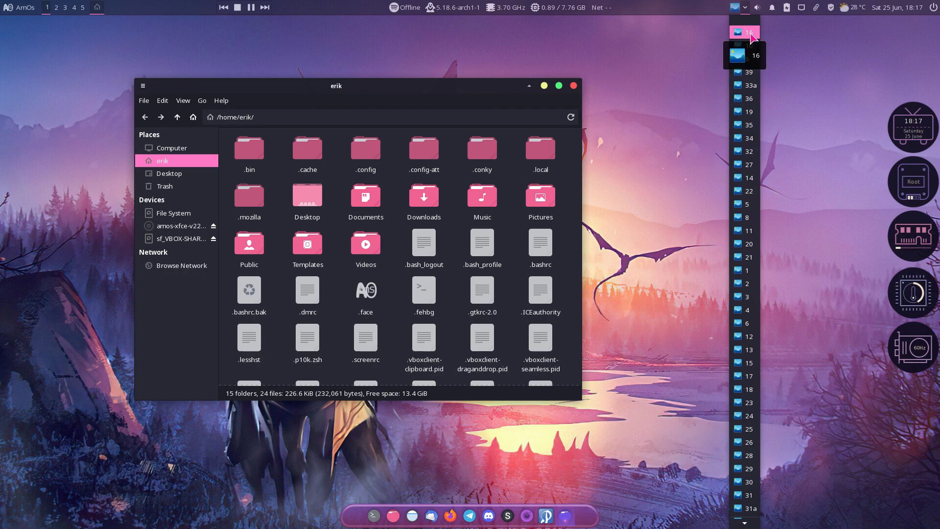
scroll(754, 265, "down", 5)
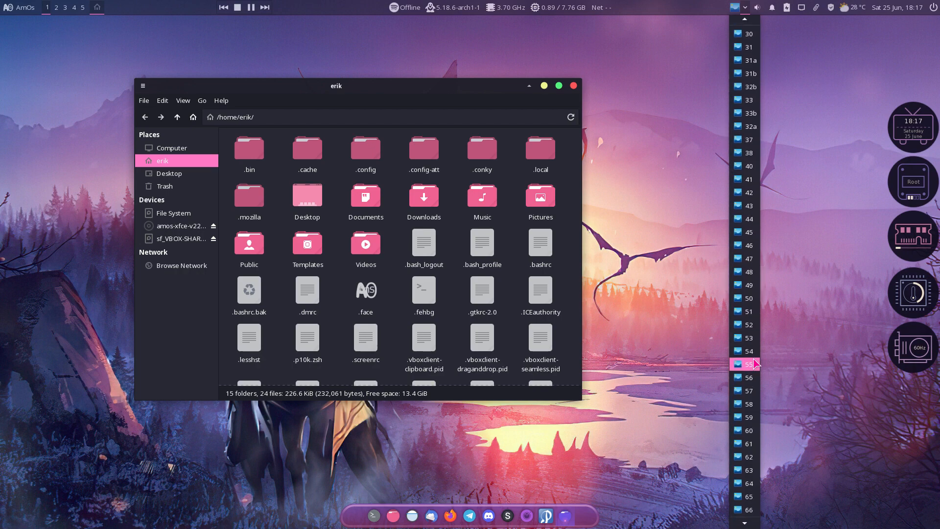
left_click(749, 510)
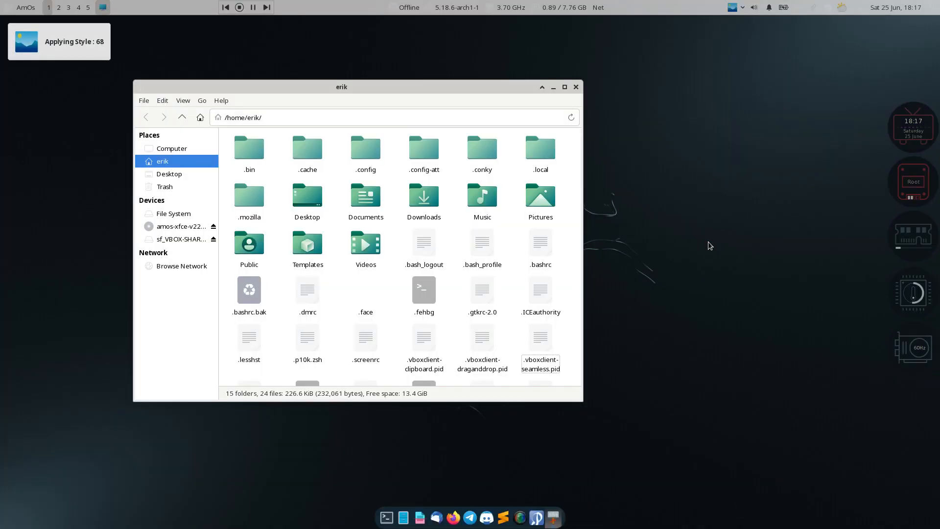
left_click(577, 87)
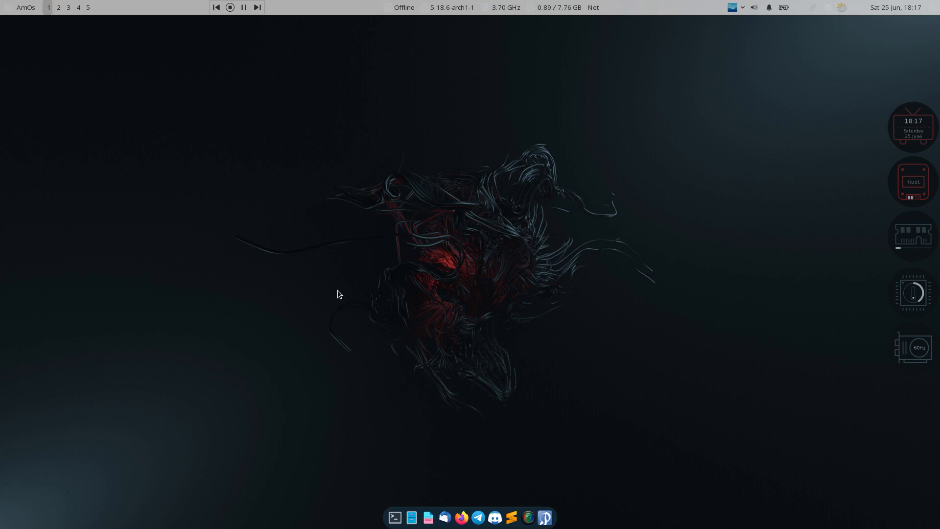
left_click(394, 518)
Run att, then enlarge the terminal font and move the window up and left
type("arco")
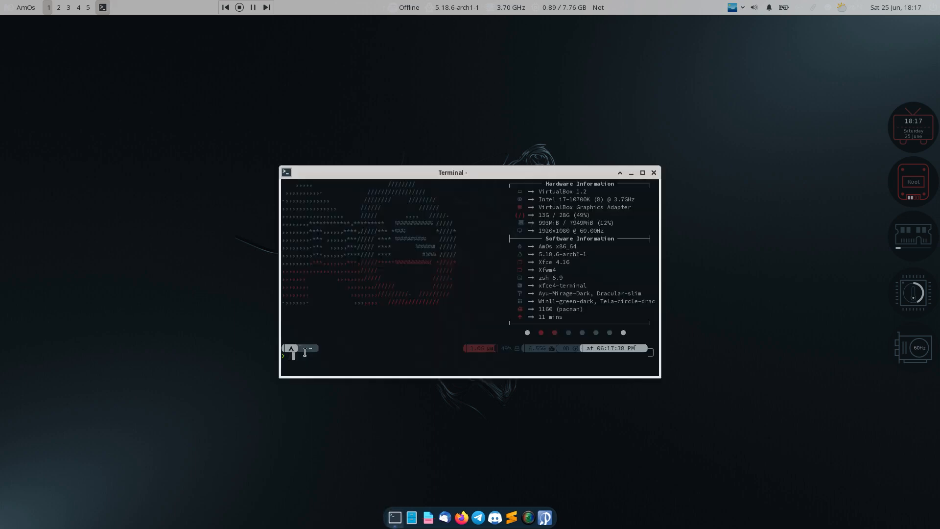
key("BackSpace")
key("BackSpace")
key("BackSpace")
key("BackSpace")
type("att")
key("Return")
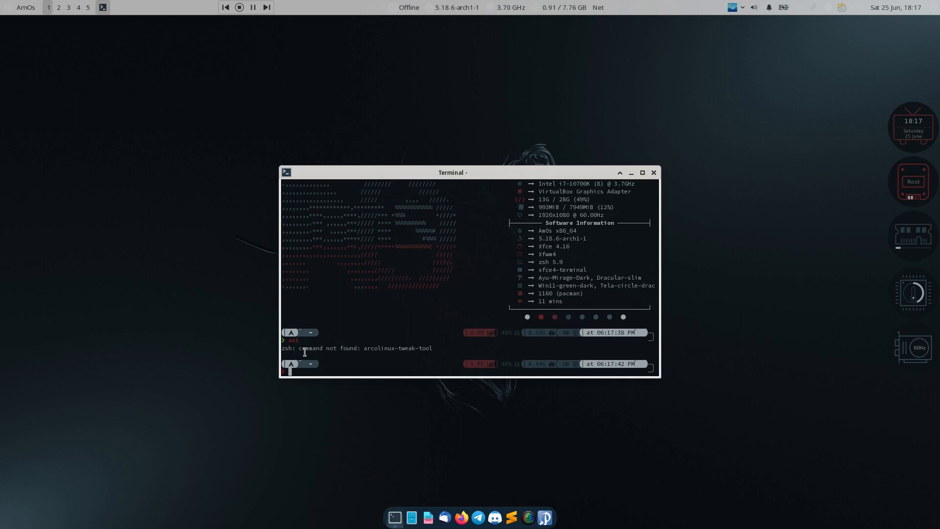
type("====")
key("ctrl+plus")
key("ctrl+plus")
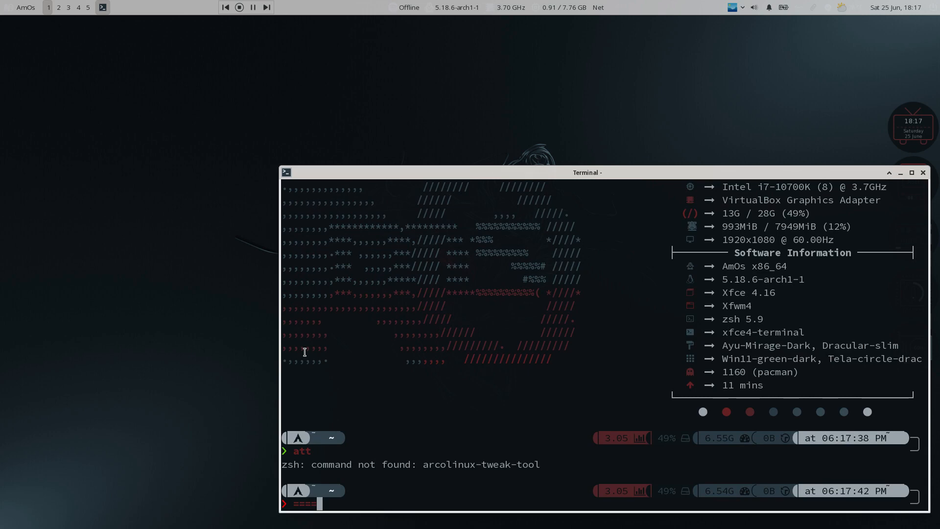
left_click_drag(631, 170, 451, 50)
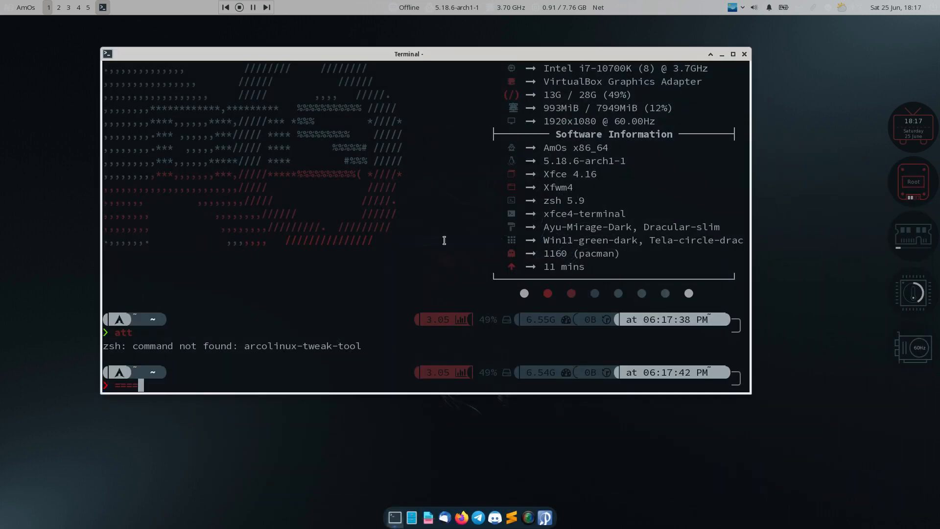
Clear the terminal and run neofetch to display system information
type("c")
key("Return")
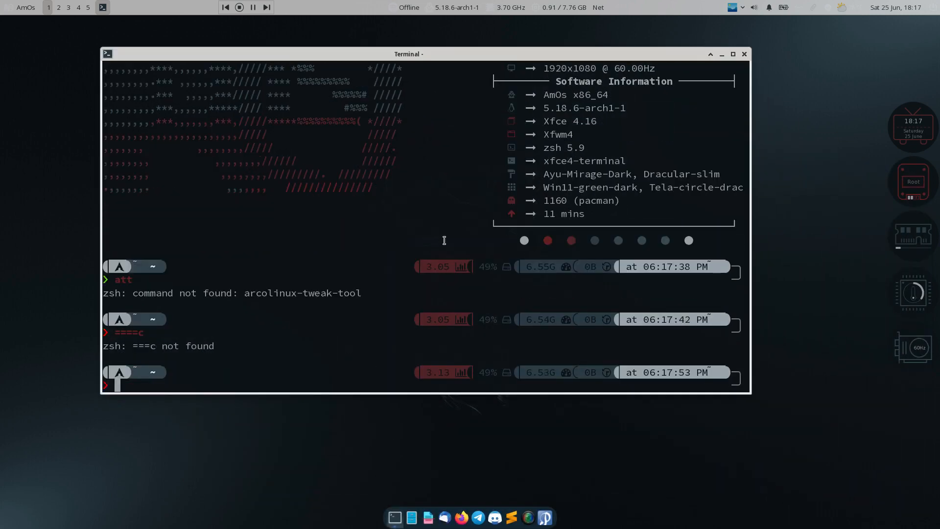
type("clearn")
key("BackSpace")
key("Return")
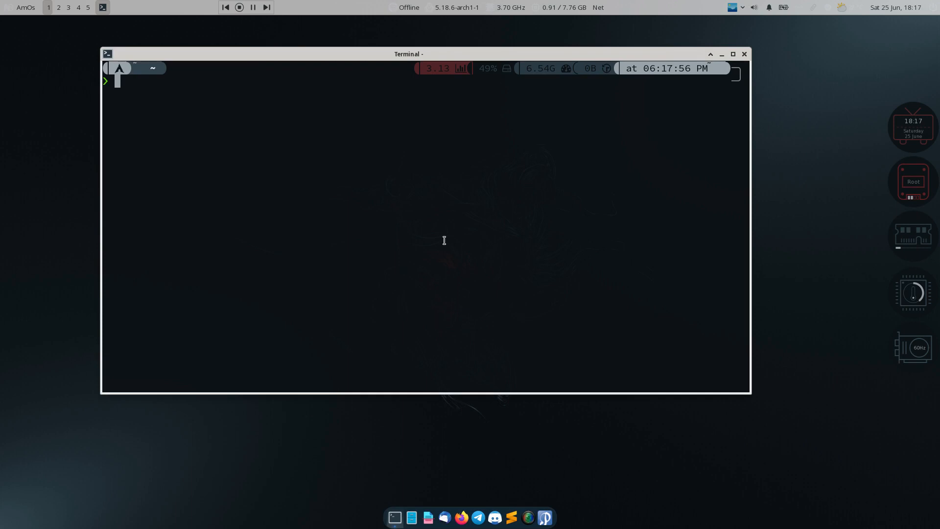
type("neofetch")
key("Return")
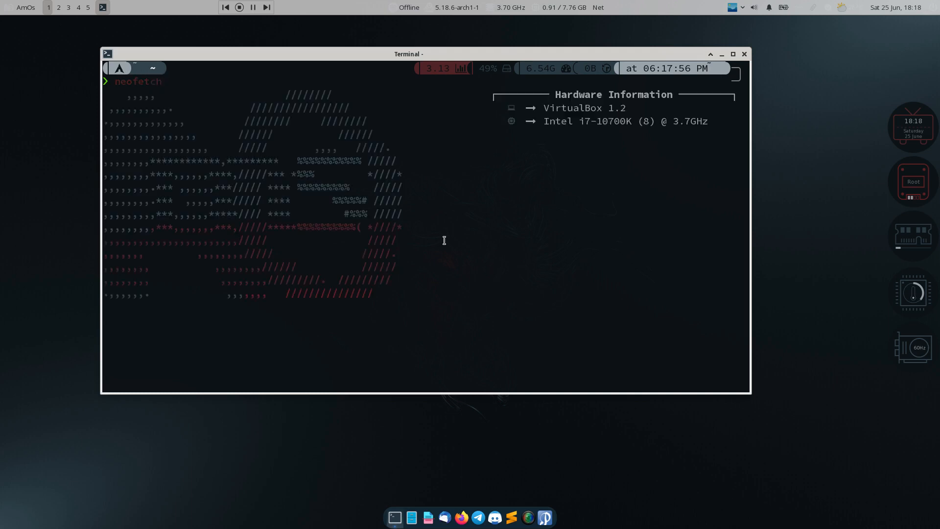
left_click(743, 13)
Apply style 10 and launch archlinux-tweak-tool from the terminal, entering the password
left_click(744, 60)
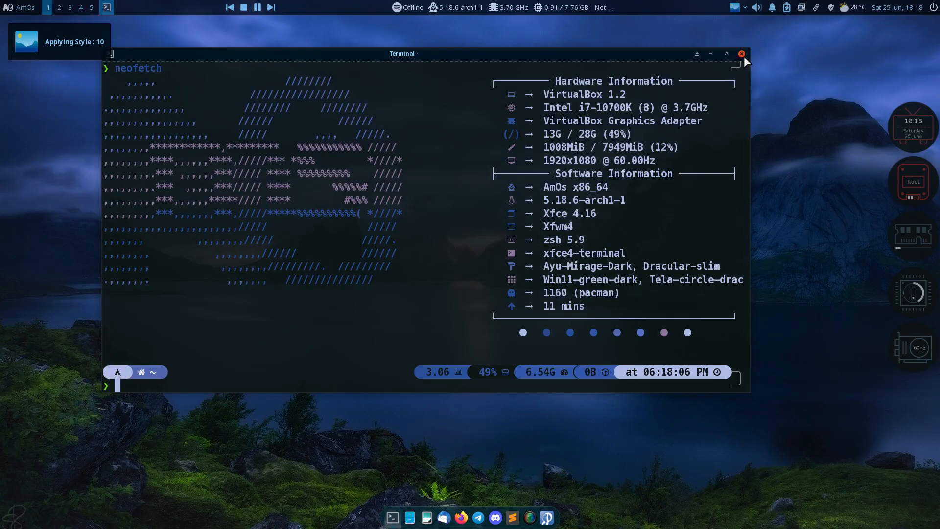
left_click_drag(484, 55, 528, 64)
type("archlibn")
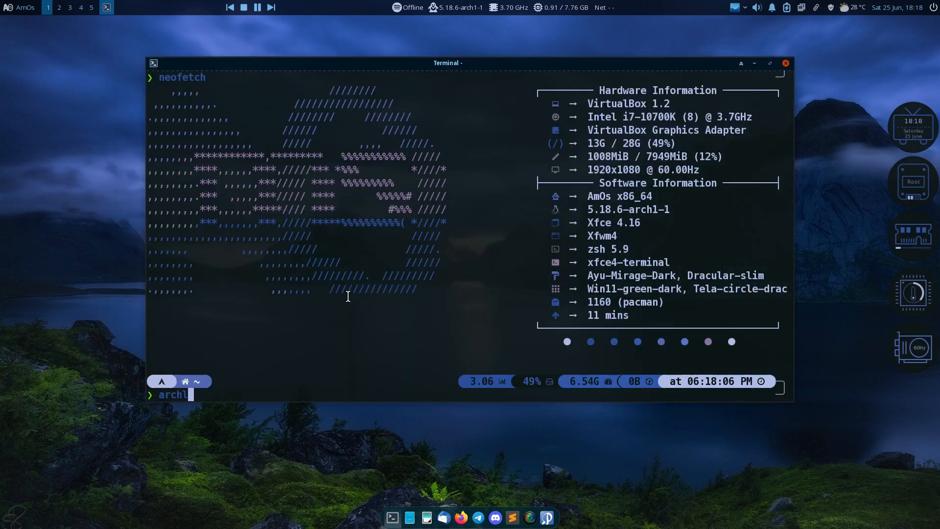
key("Tab")
key("Tab")
key("Tab")
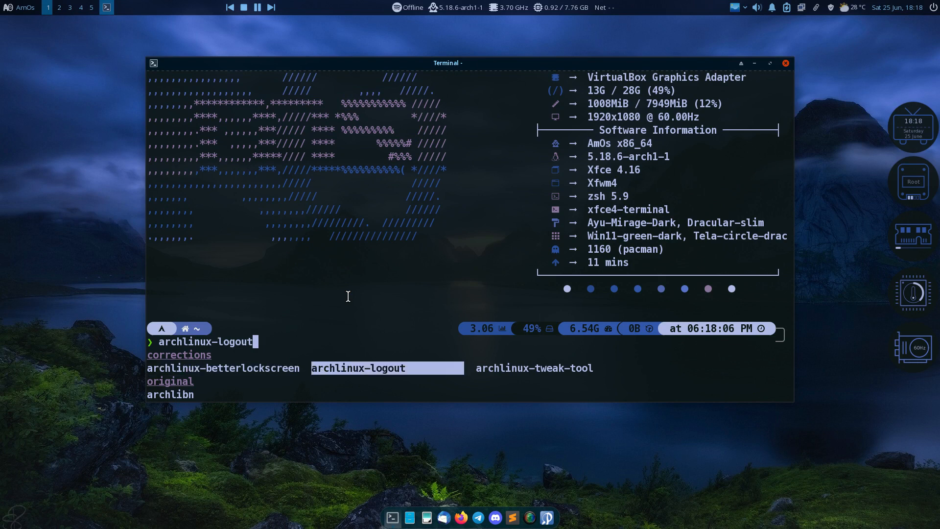
key("Return")
key("Return")
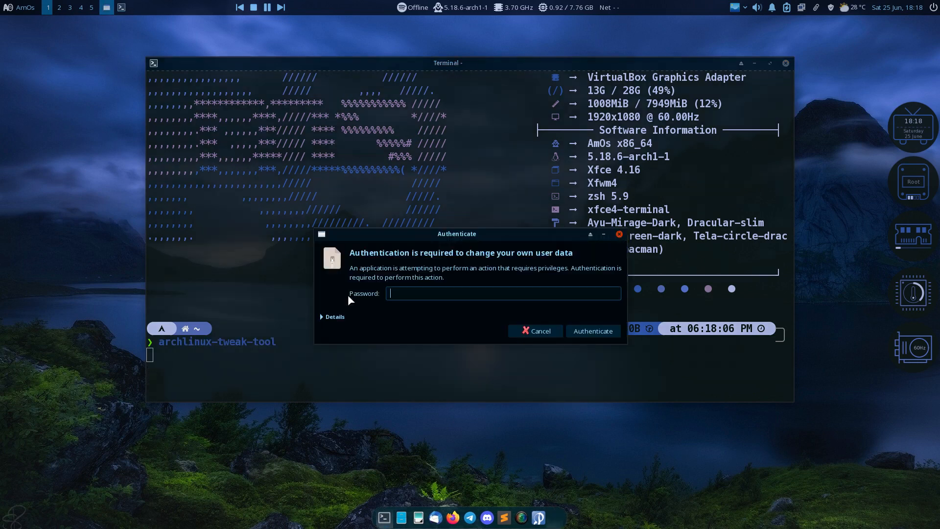
type("****")
key("Return")
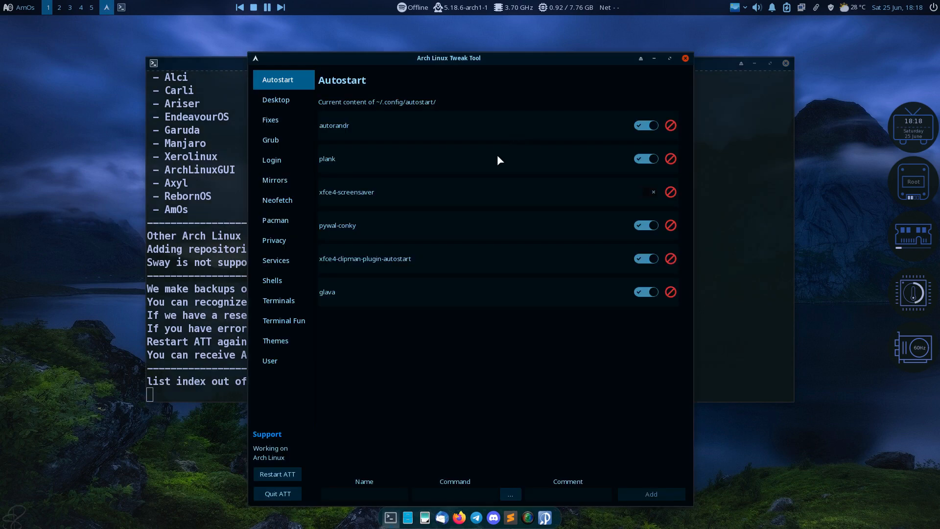
Reposition the tweak tool window and go to its Fixes page via Desktop
left_click_drag(457, 61, 576, 47)
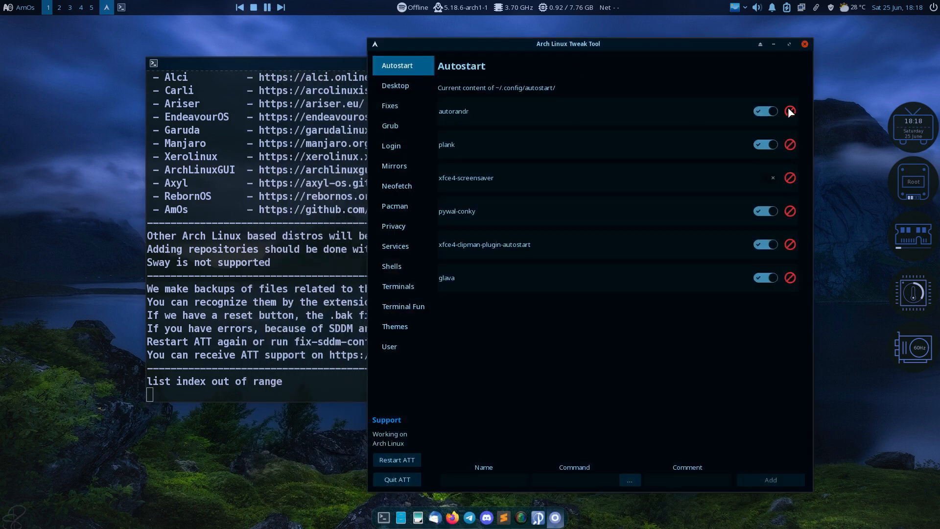
left_click(425, 91)
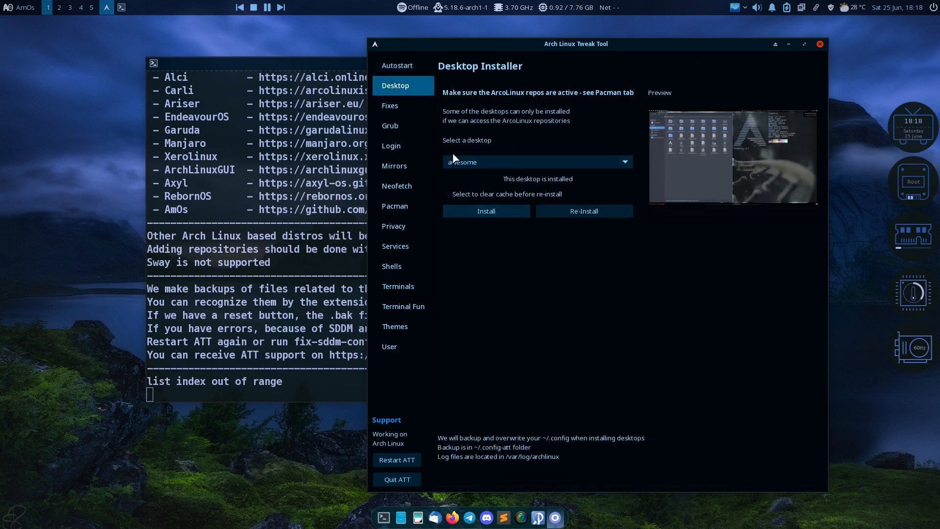
left_click(403, 105)
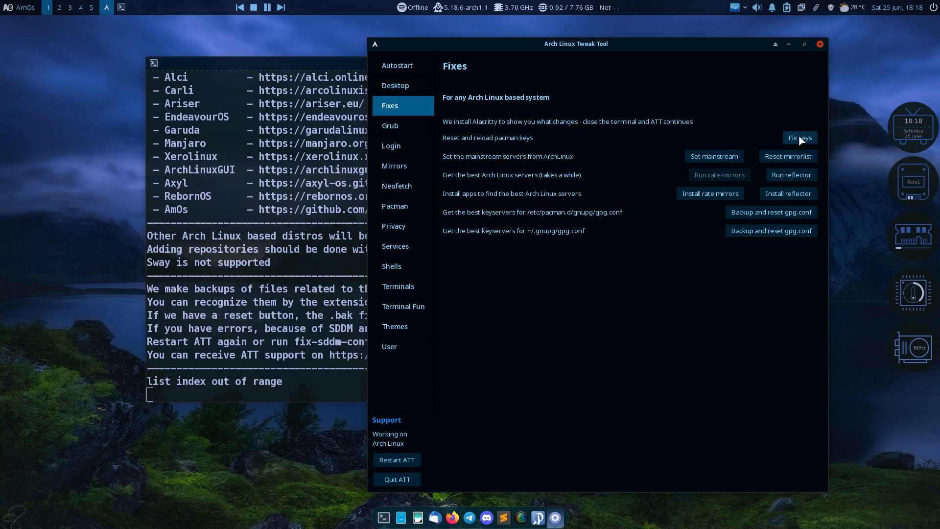
Apply the mainstream Arch Linux mirror servers, then restore the original mirrorlist
left_click(724, 157)
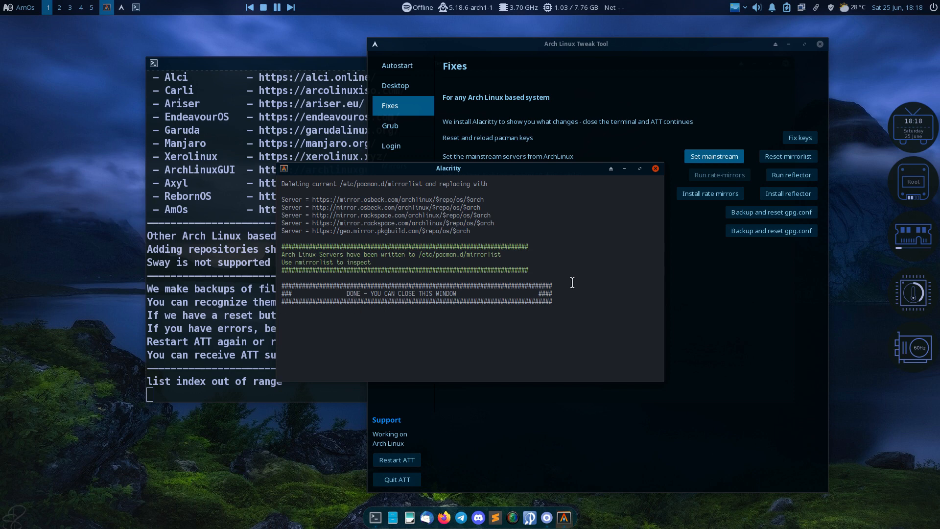
left_click(655, 168)
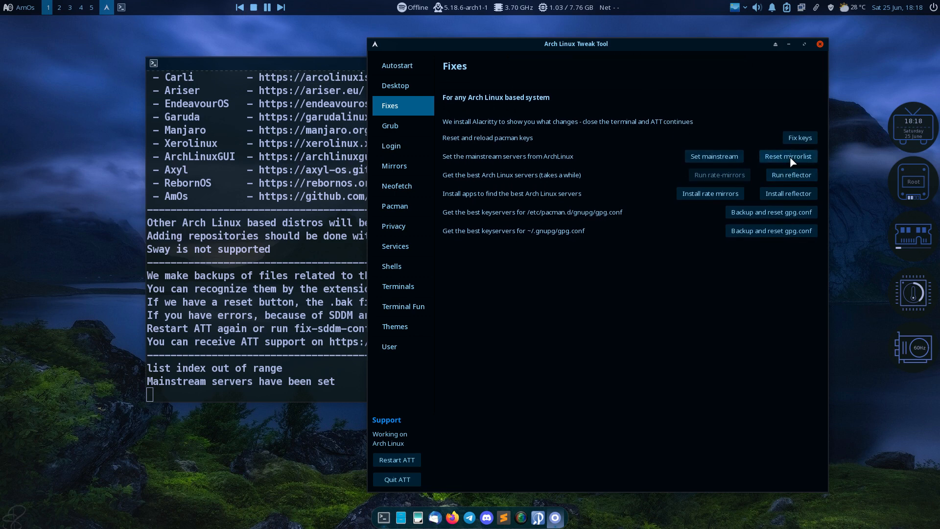
left_click(789, 157)
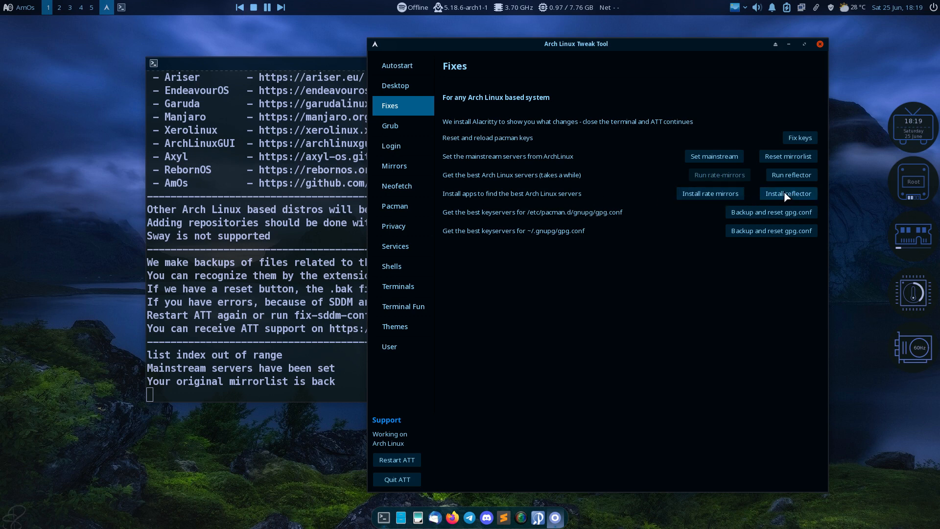
Install rate-mirrors, save the fastest Arch Linux servers, and go to the Grub page
left_click(720, 194)
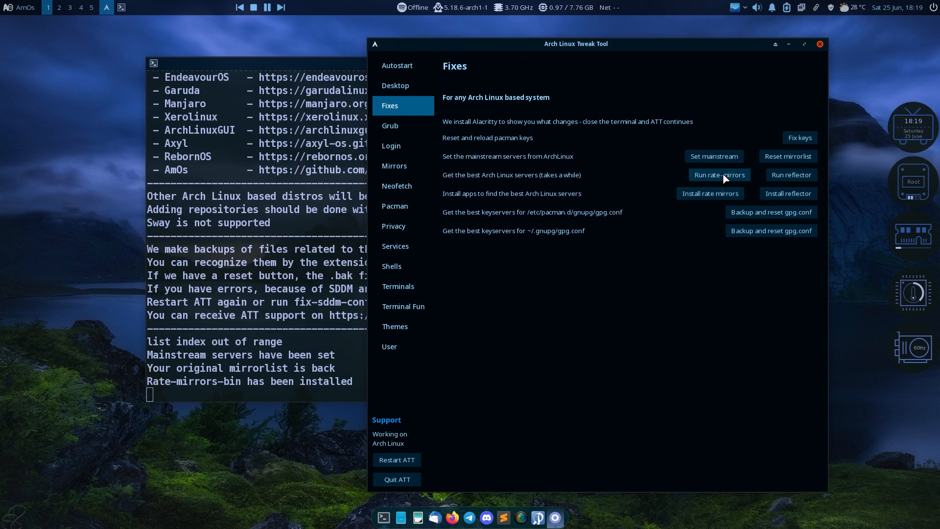
left_click(723, 173)
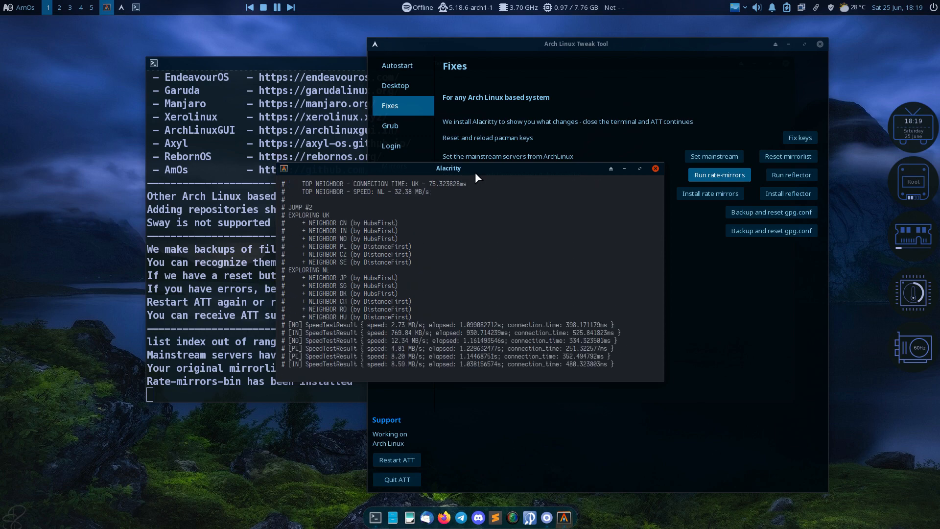
left_click_drag(479, 169, 186, 147)
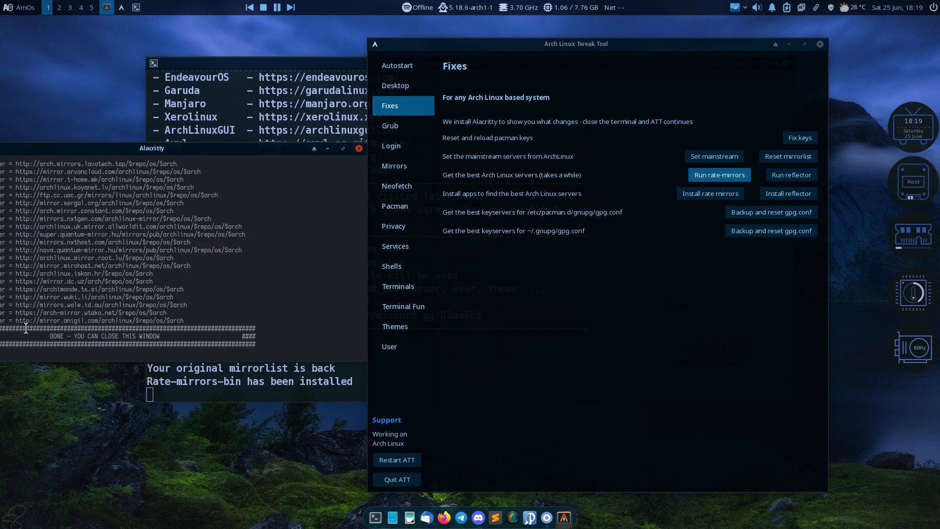
left_click(357, 150)
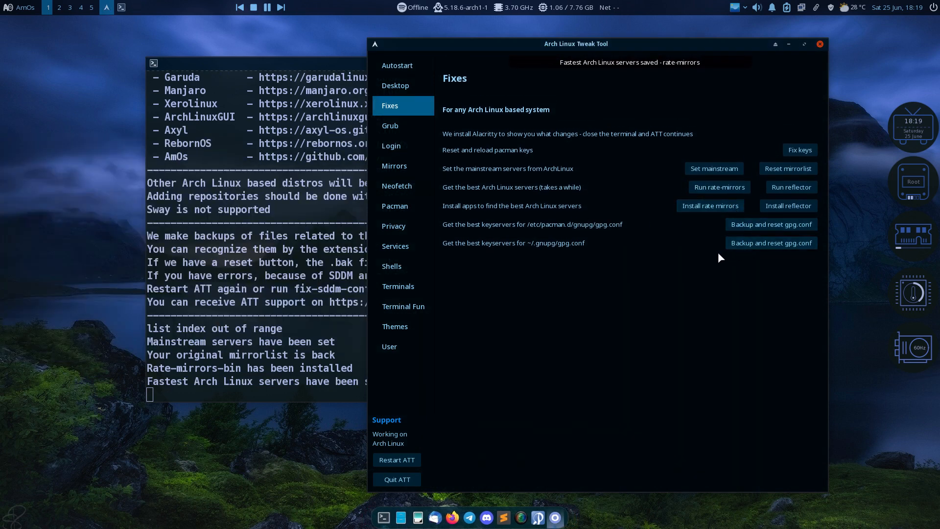
left_click(390, 126)
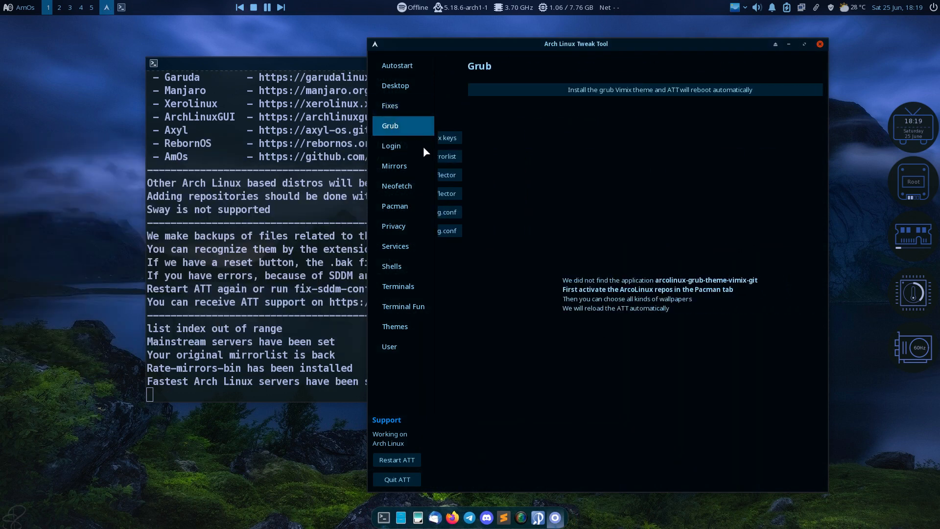
Install the Vimix GRUB theme and return to the Grub themes page
left_click(634, 90)
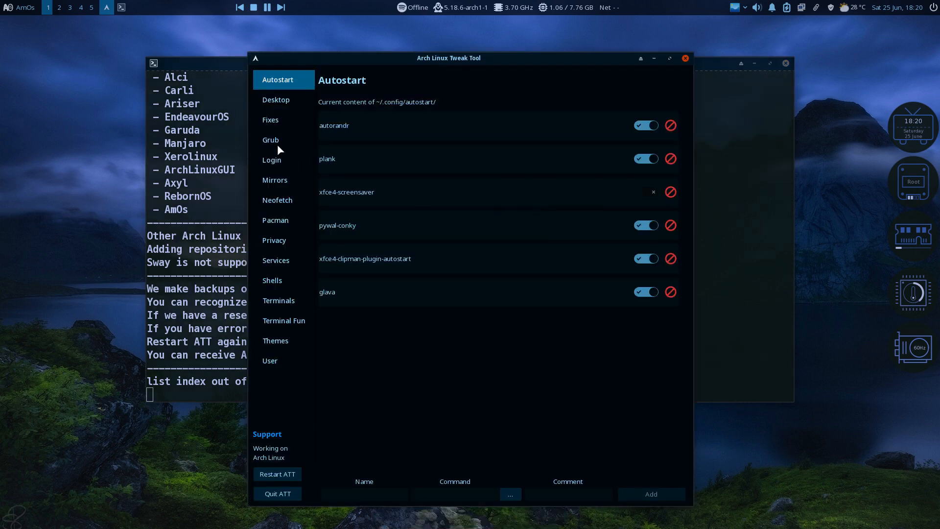
left_click(271, 141)
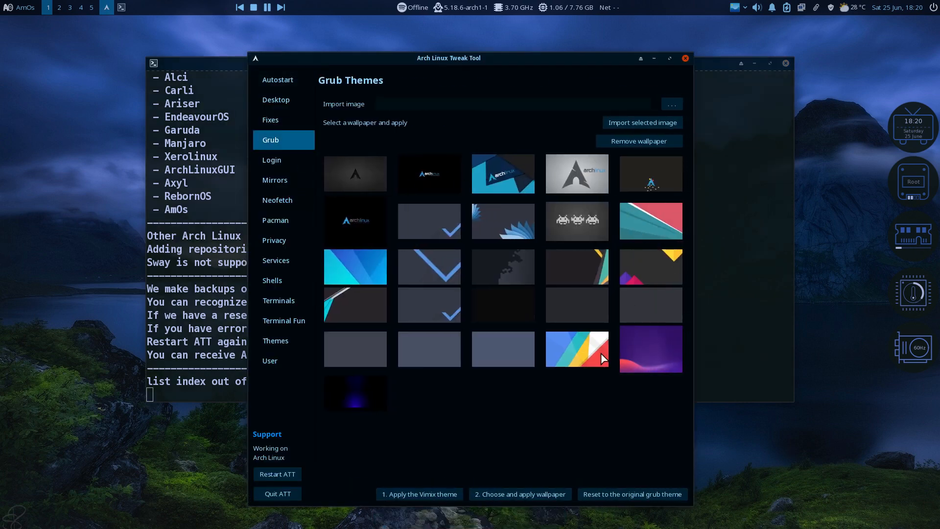
left_click_drag(467, 59, 414, 55)
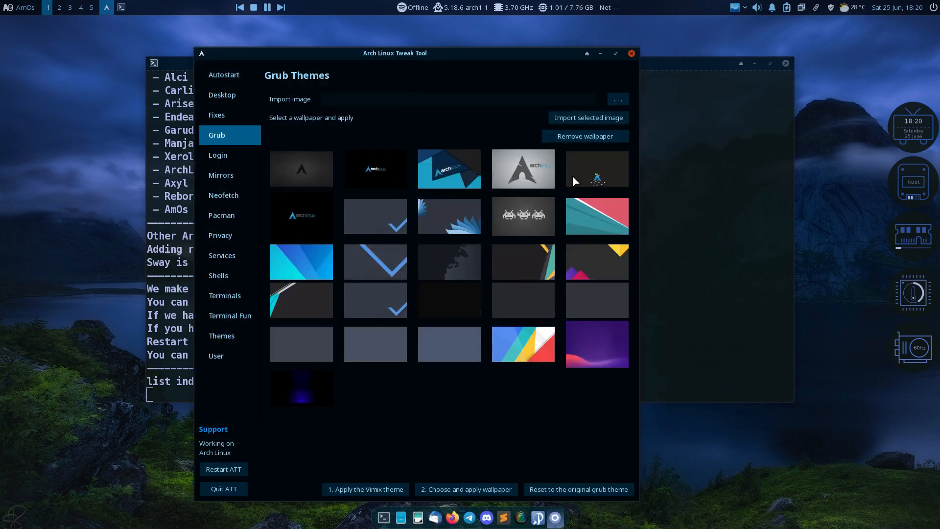
Choose /usr/share/backgrounds/archlinux/archlinux-2.jpg as the image to import
left_click(618, 100)
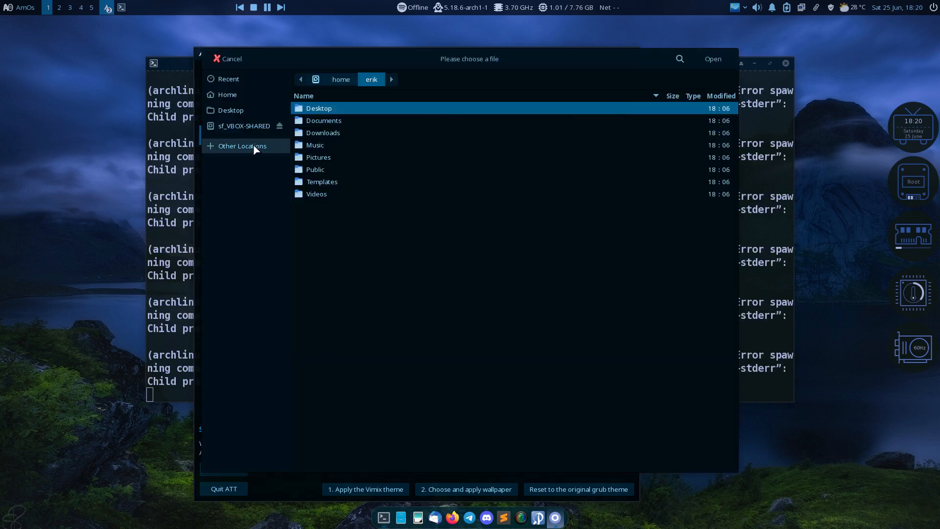
left_click(237, 146)
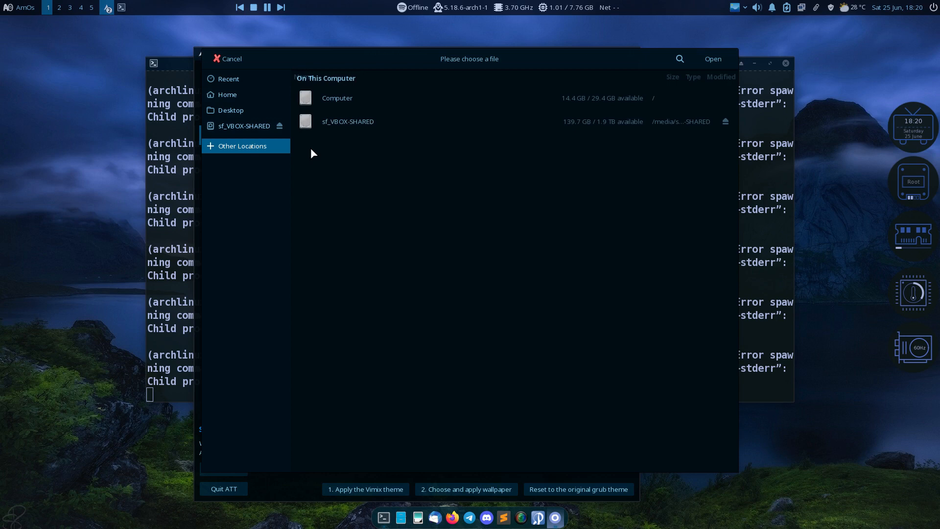
left_click(340, 104)
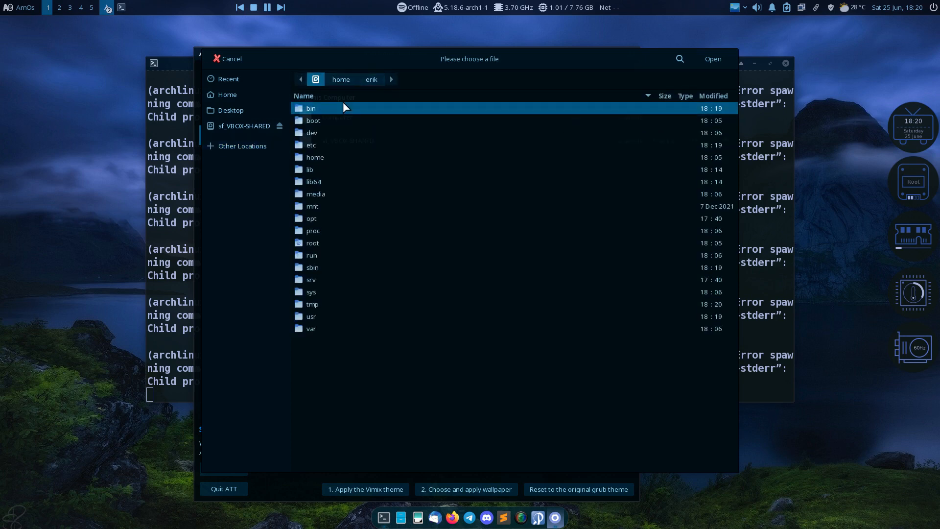
double_click(321, 319)
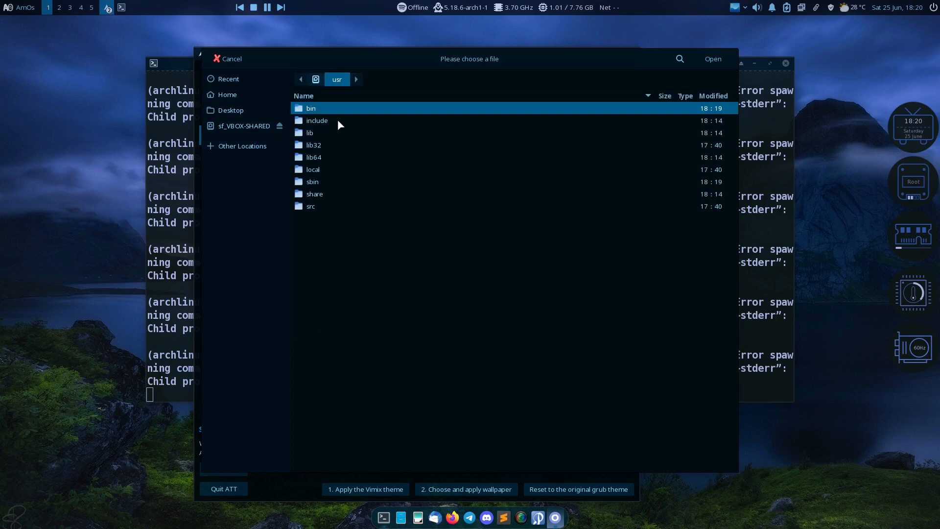
double_click(323, 193)
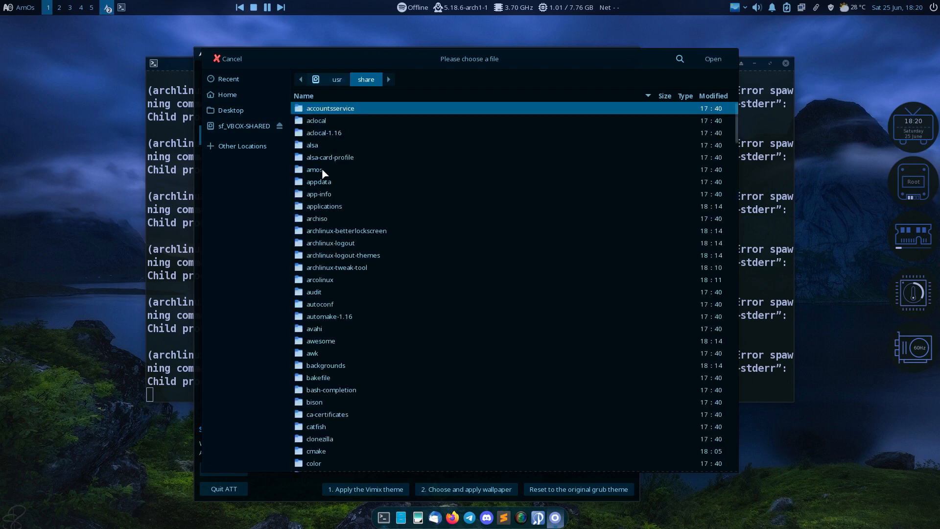
double_click(328, 364)
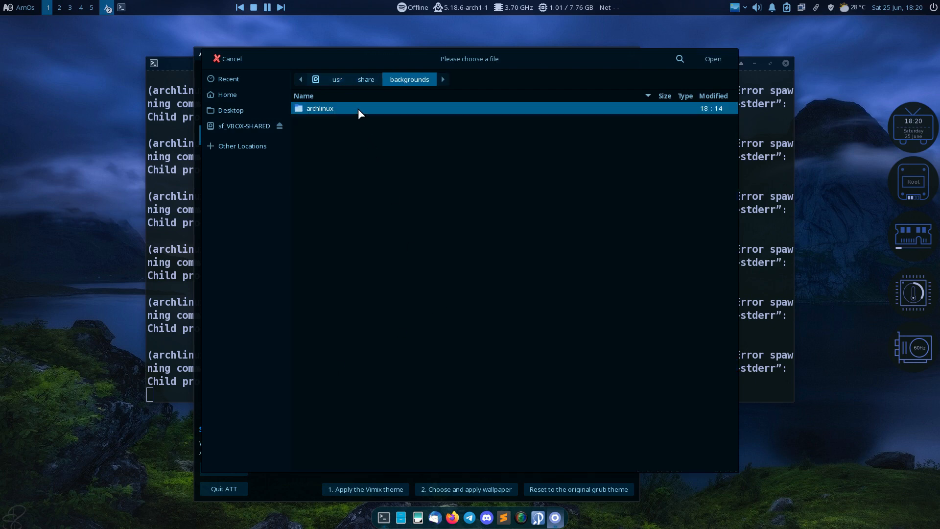
double_click(358, 108)
left_click(336, 121)
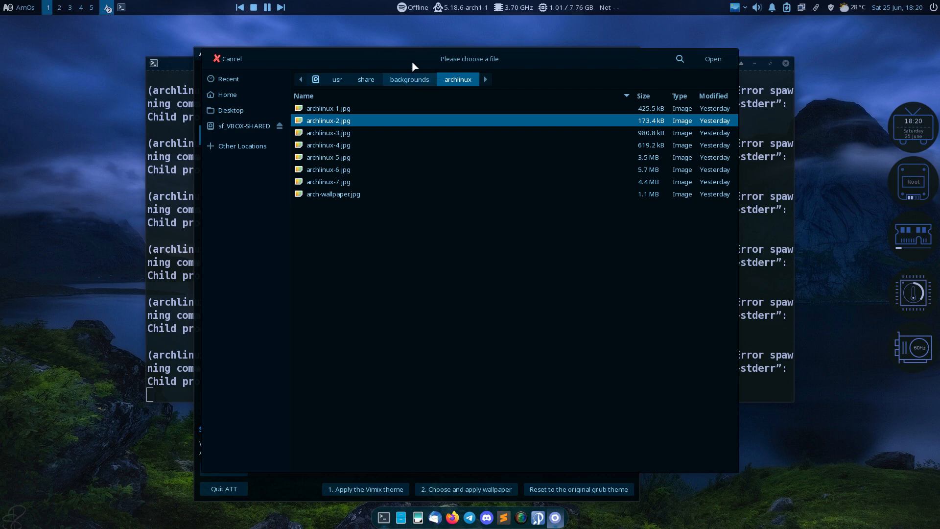
left_click_drag(413, 61, 438, 57)
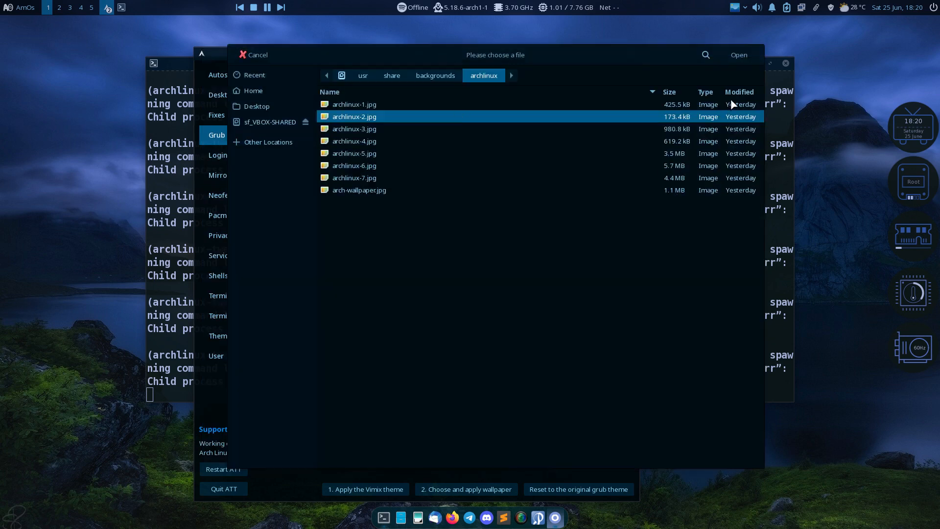
left_click(737, 57)
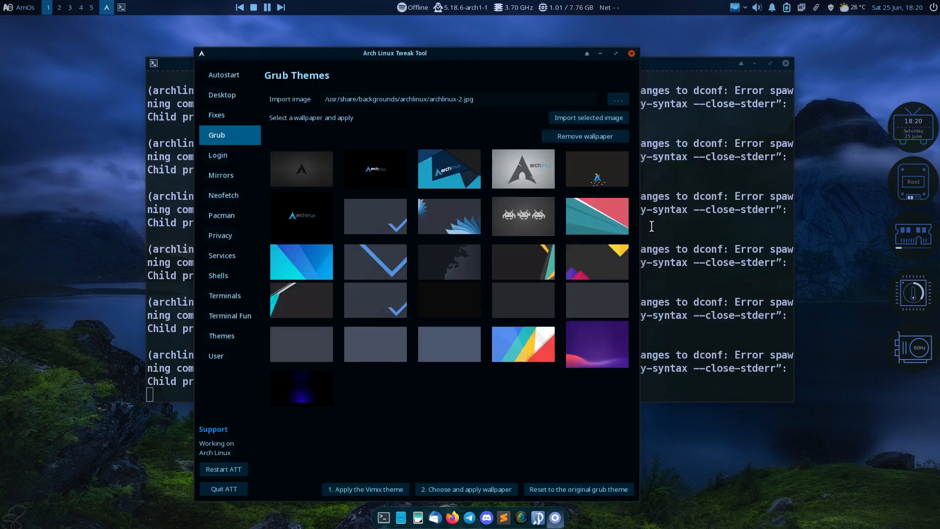
Import archlinux-2.jpg, apply Vimix with the globe wallpaper, and quit the Tweak Tool
left_click(601, 118)
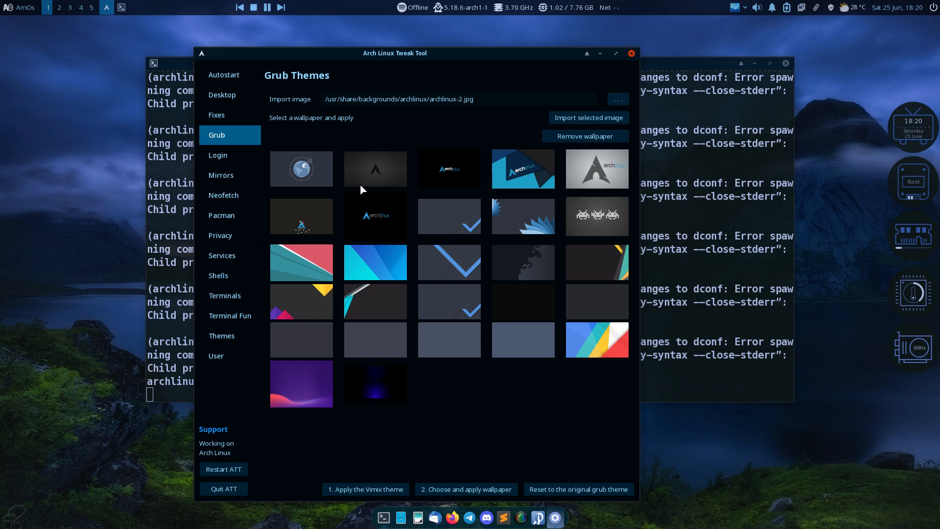
left_click(311, 174)
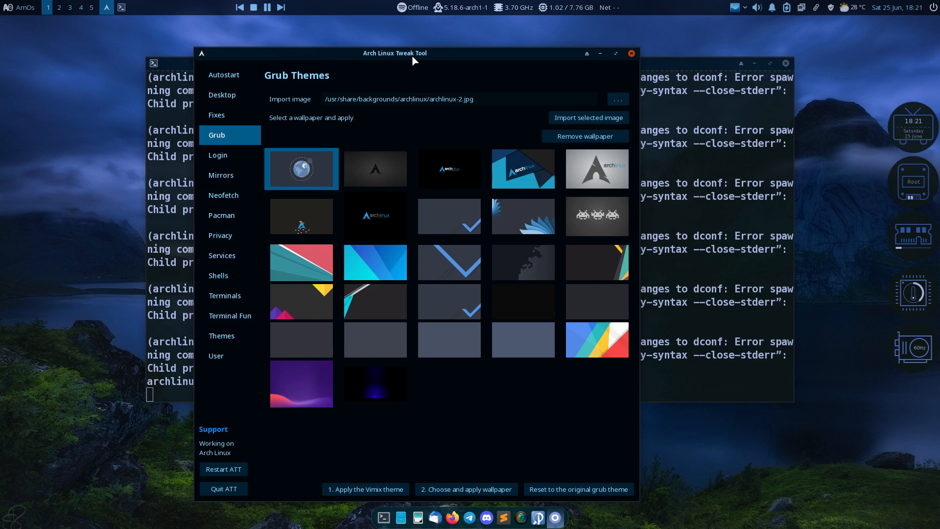
left_click(364, 490)
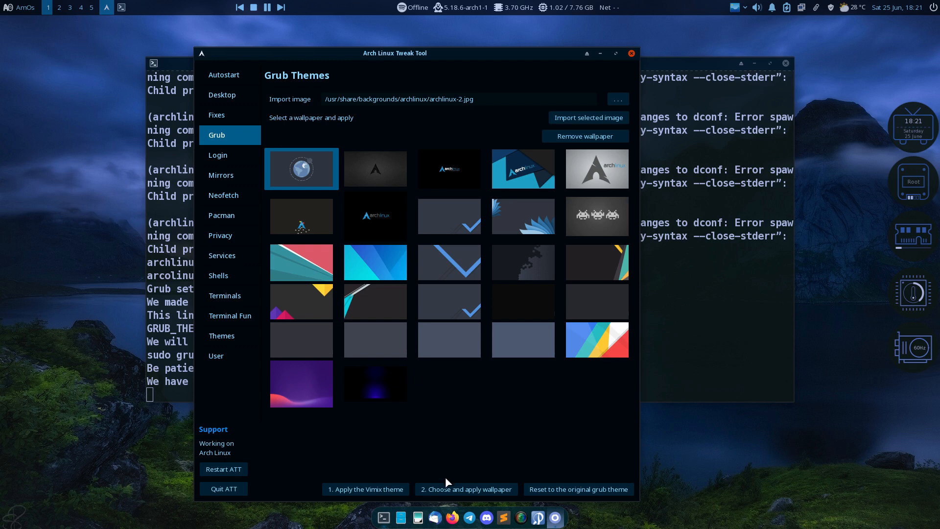
left_click(499, 485)
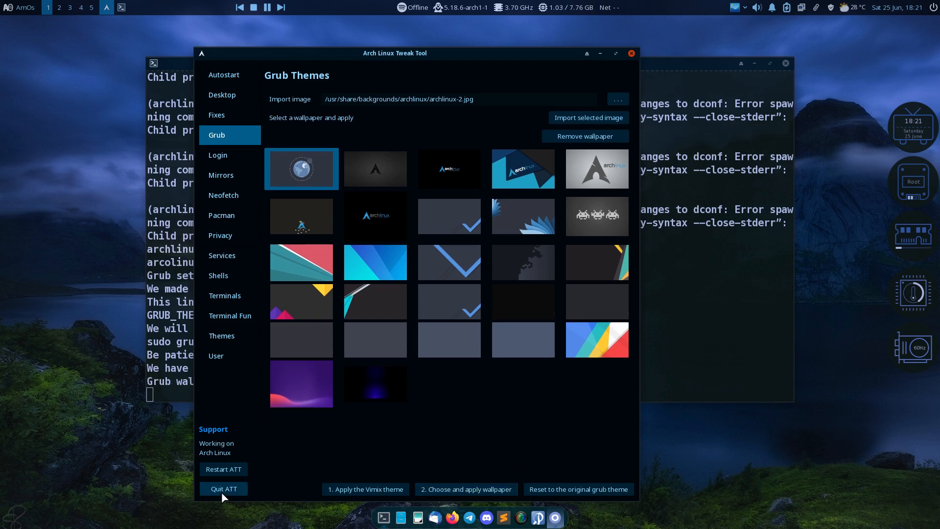
left_click(221, 492)
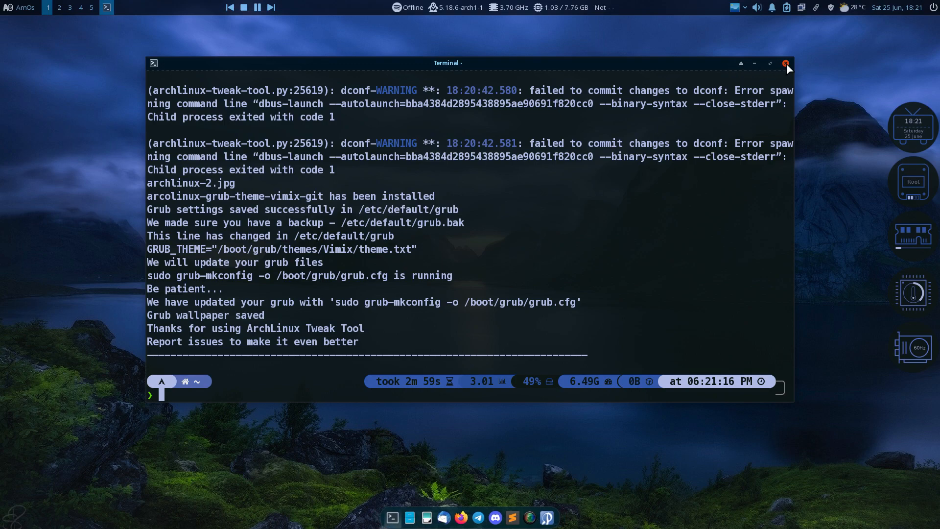
Restart the AmOs machine and boot the existing OS to see the Vimix GRUB menu
left_click(786, 63)
left_click(933, 8)
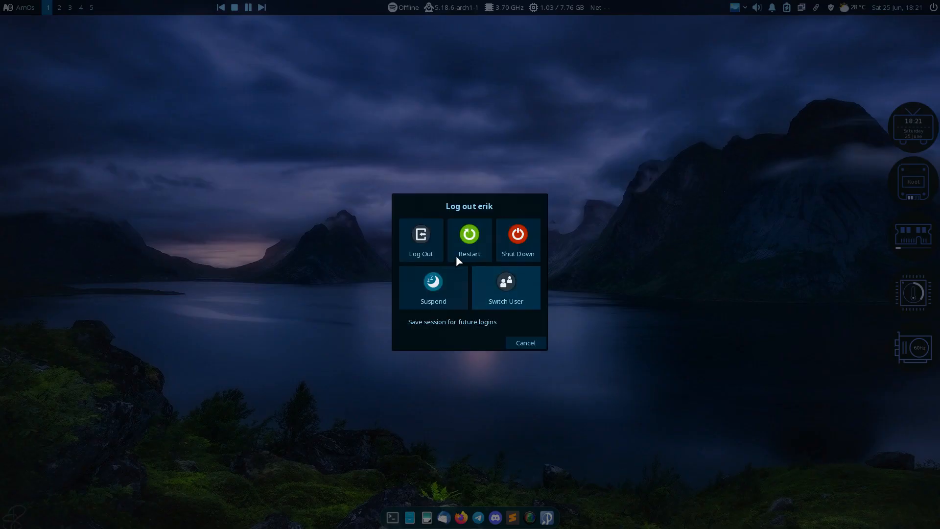
left_click(454, 233)
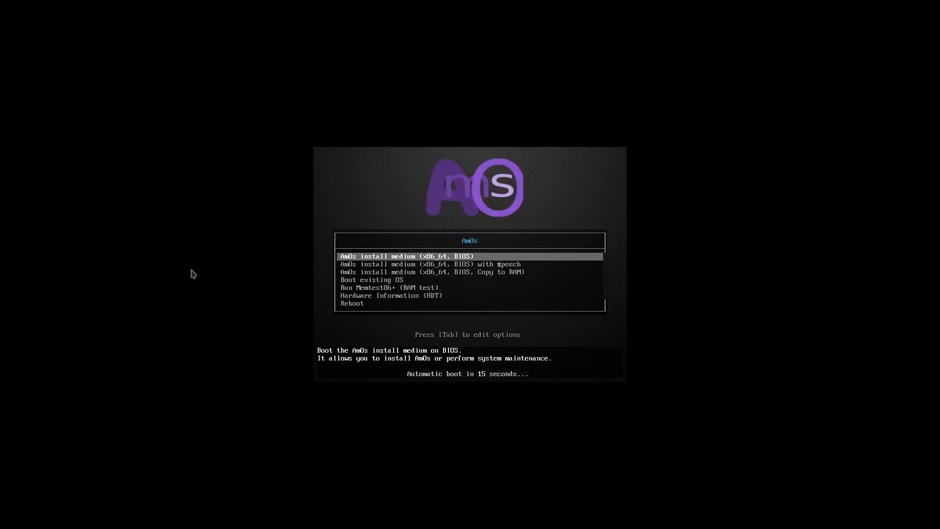
key("Down")
key("Down")
key("Down")
key("Return")
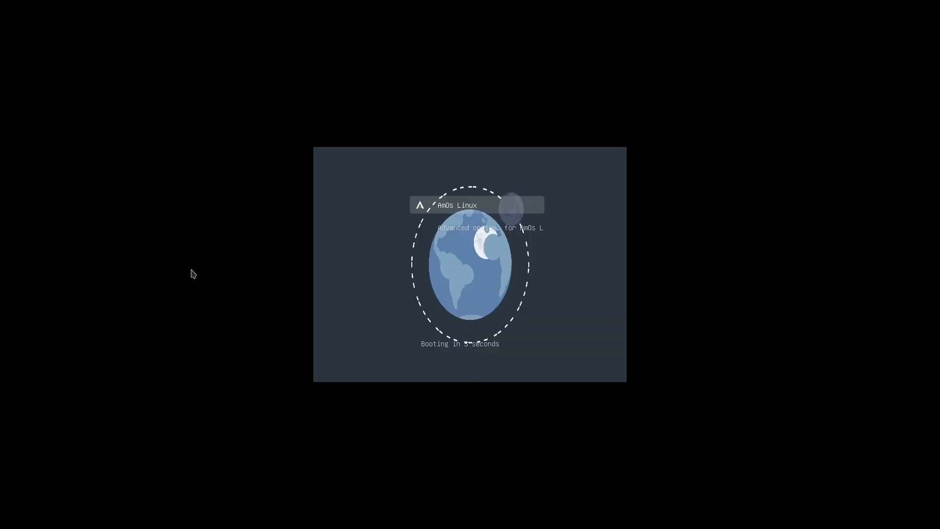
key("Down")
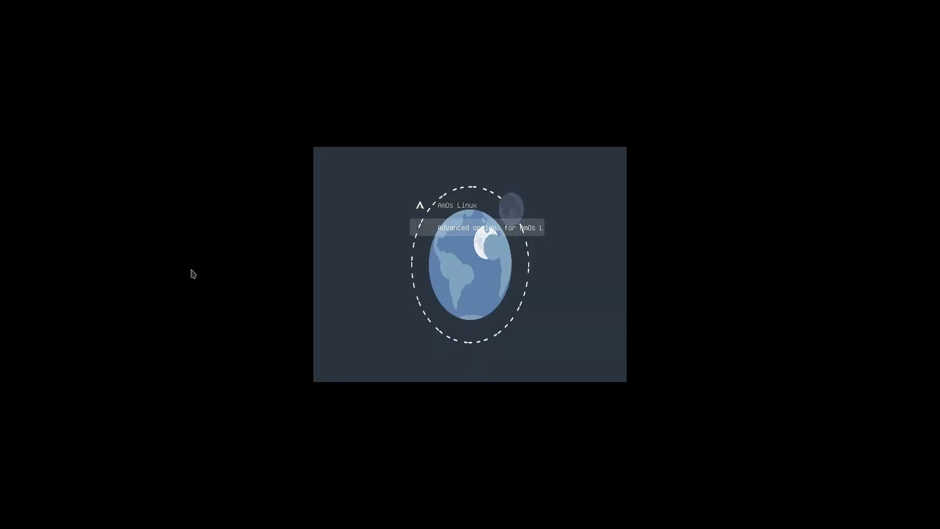
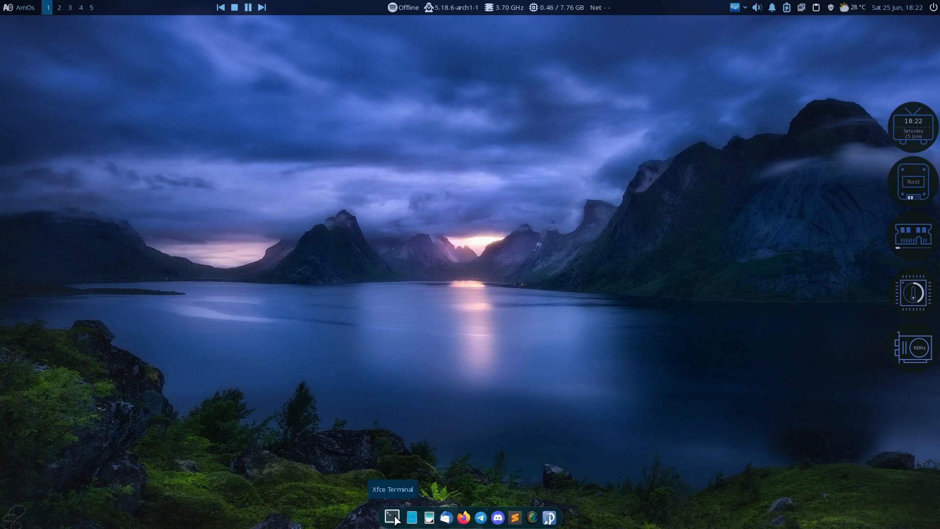
Add Arch Linux Tweak Tool to the Whisker menu favourites as the first entry
left_click(15, 9)
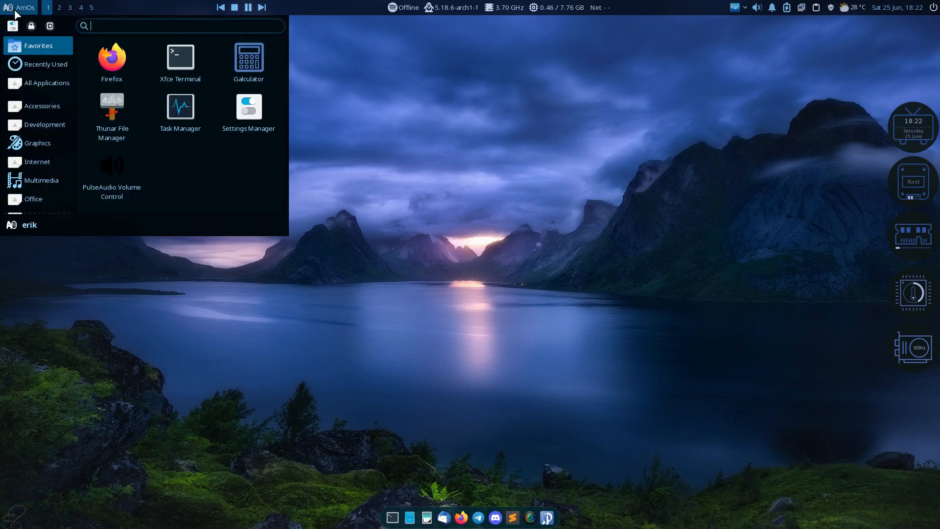
type("twe")
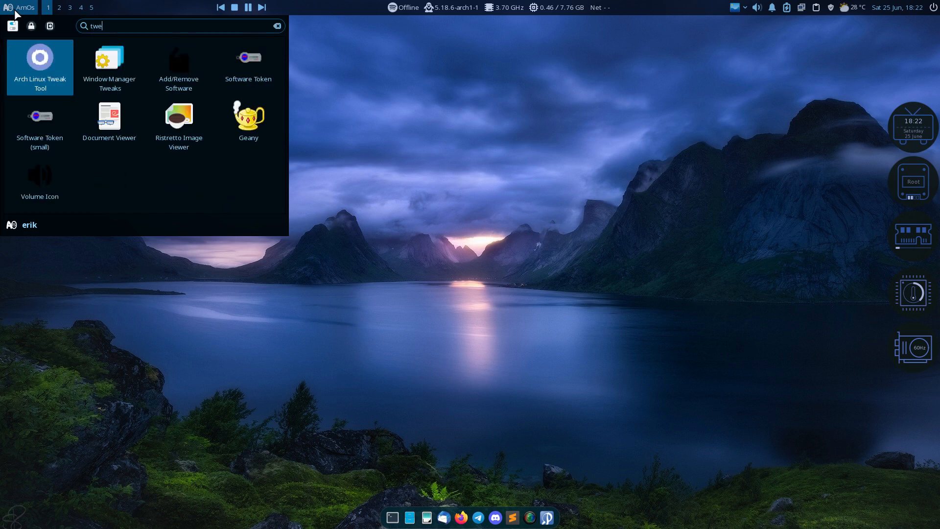
right_click(26, 57)
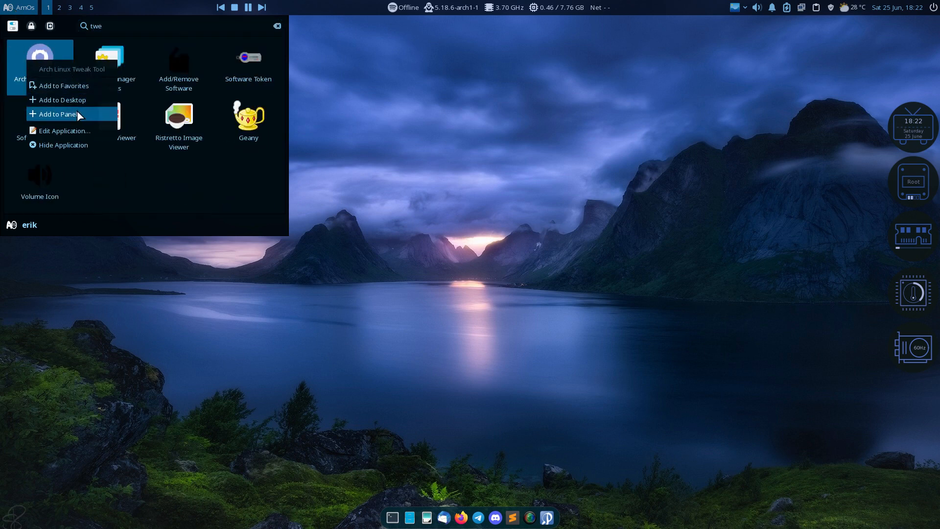
left_click(81, 84)
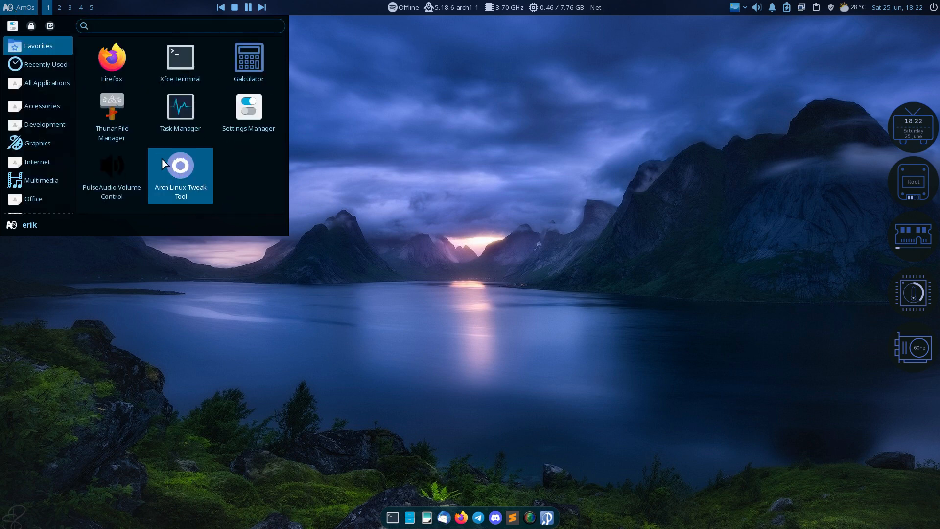
left_click_drag(175, 166, 111, 53)
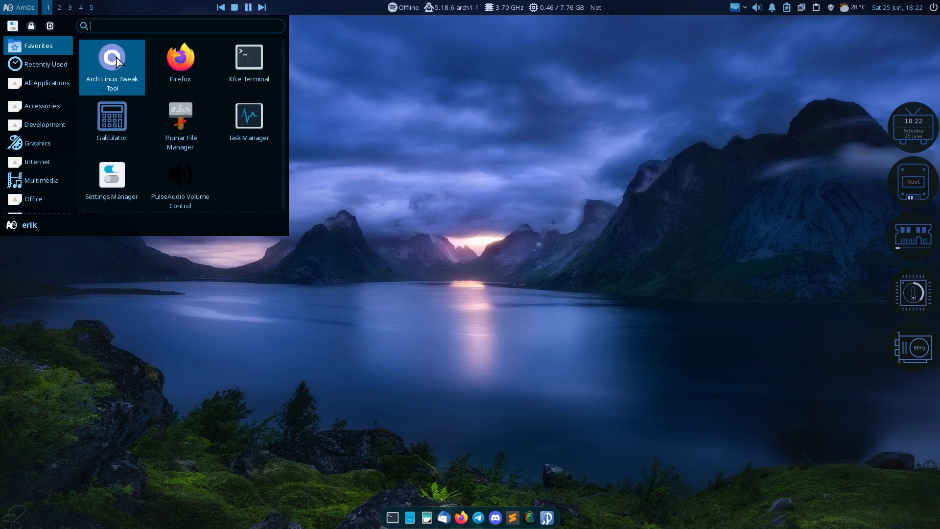
Launch Arch Linux Tweak Tool and authenticate with the administrator password
left_click(113, 60)
type("••••")
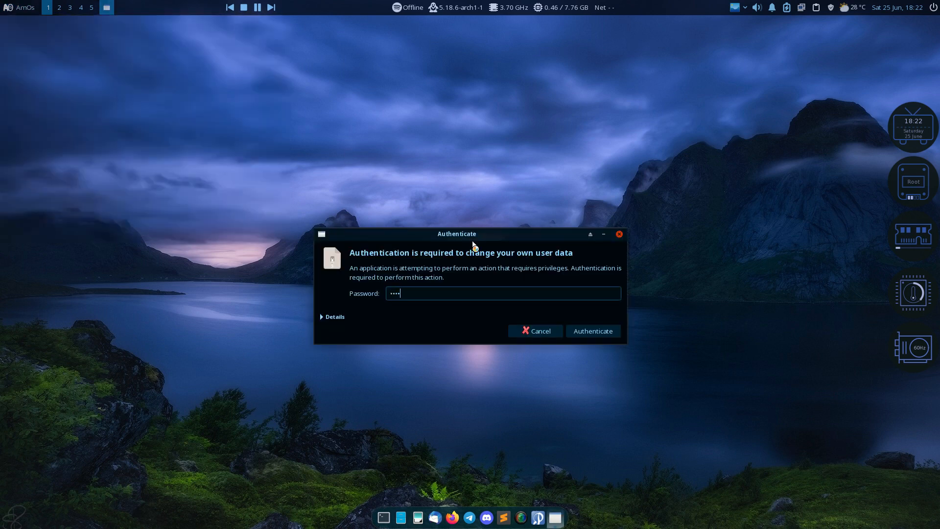
key("Return")
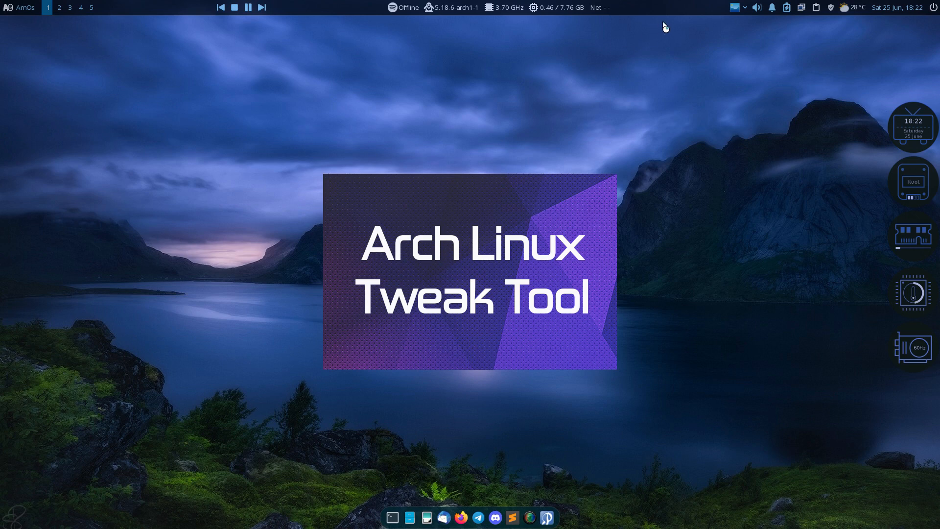
Switch the desktop to style 33a from the tray style switcher
left_click(745, 8)
left_click(748, 75)
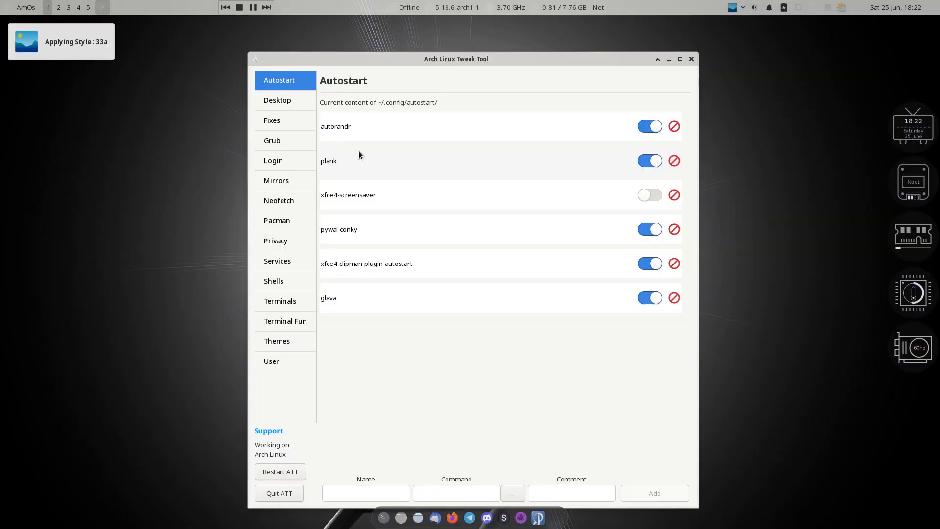
left_click_drag(454, 57, 413, 40)
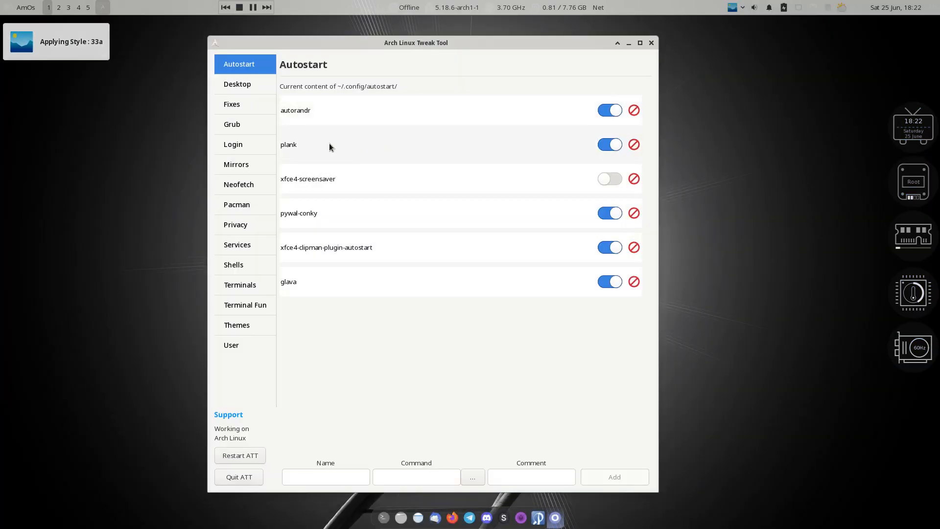
Browse the Desktop, Fixes and Grub pages, ending on the SDDM Login settings
left_click(244, 88)
left_click(242, 107)
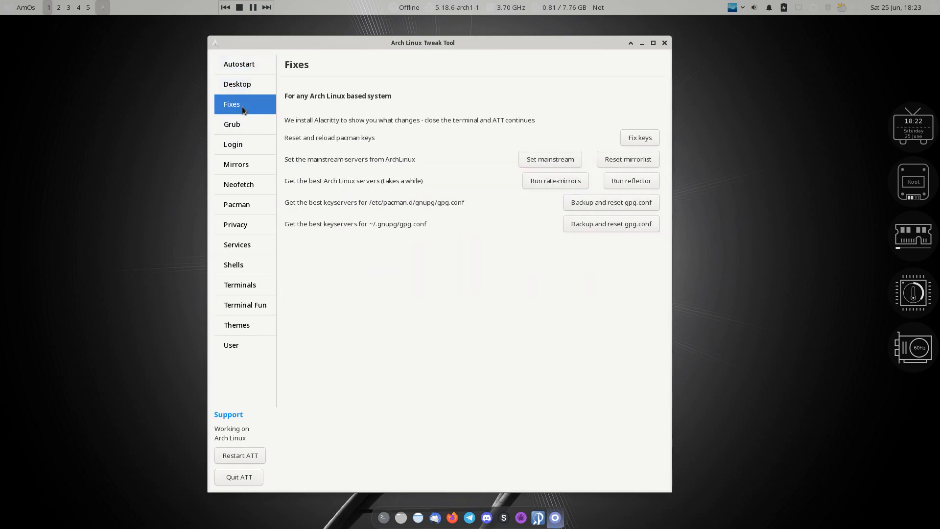
left_click(251, 129)
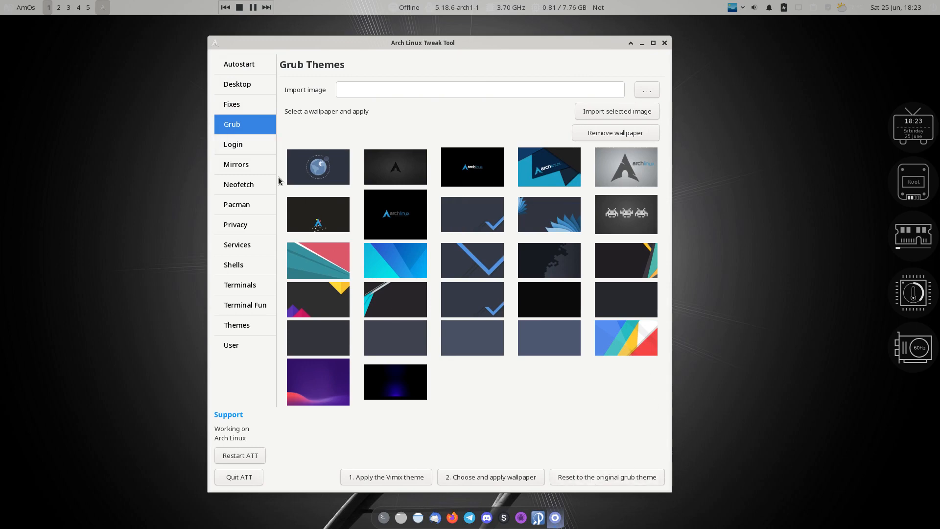
left_click(250, 144)
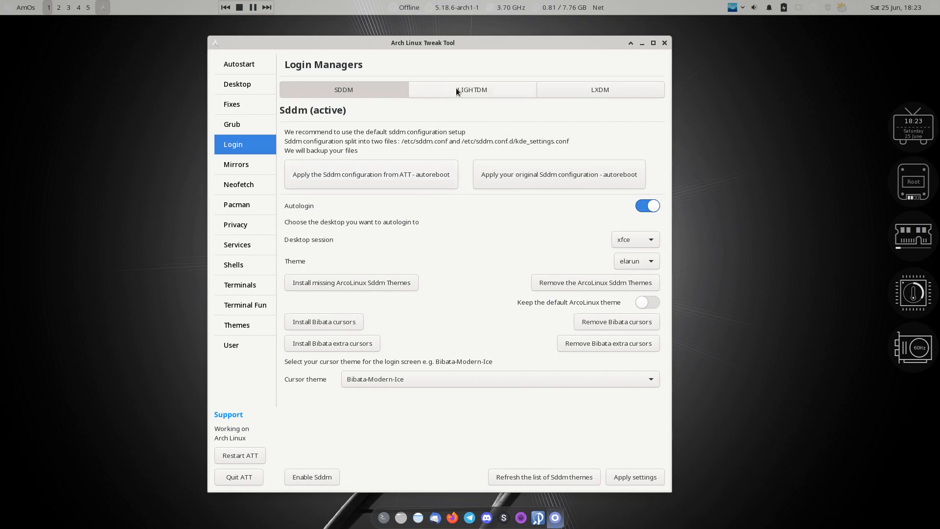
left_click_drag(474, 42, 711, 42)
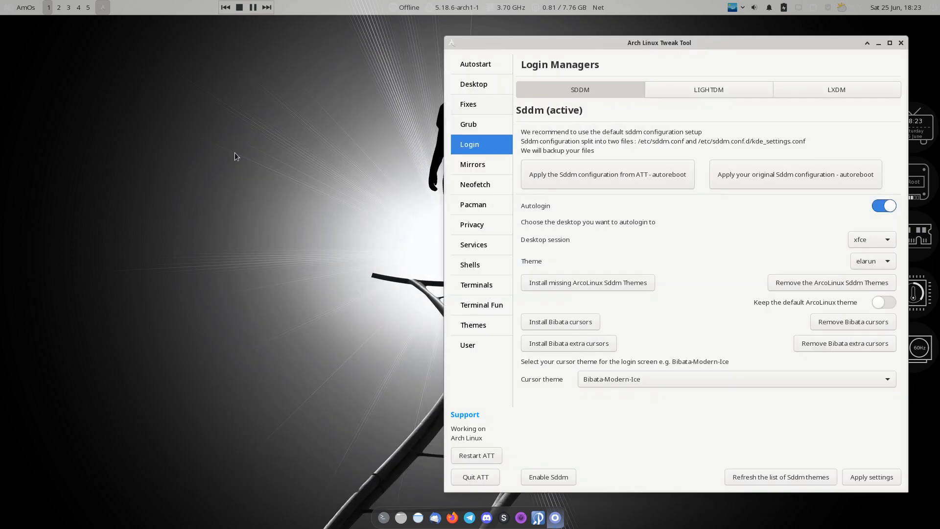
left_click(65, 218)
Open /etc/sddm.conf.d/kde_settings.conf in Sublime Text from Thunar
key("super+shift+Return")
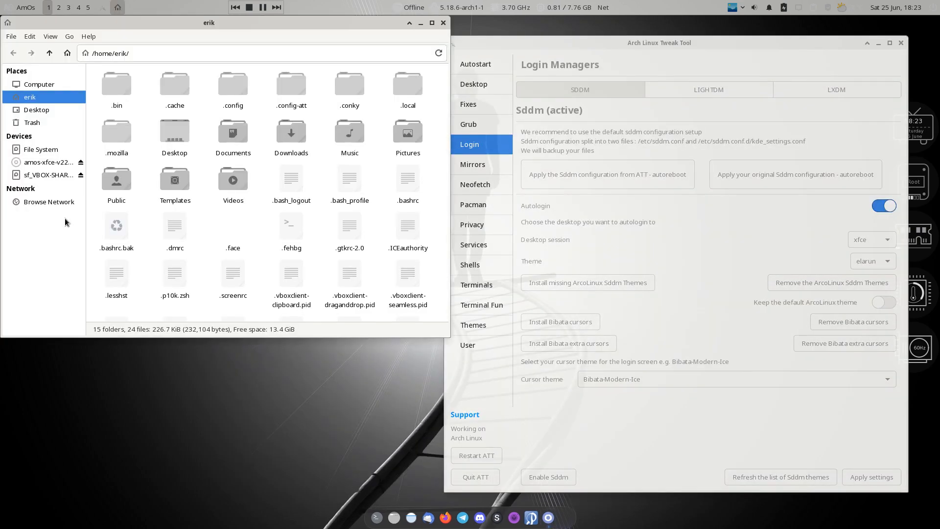
left_click(42, 150)
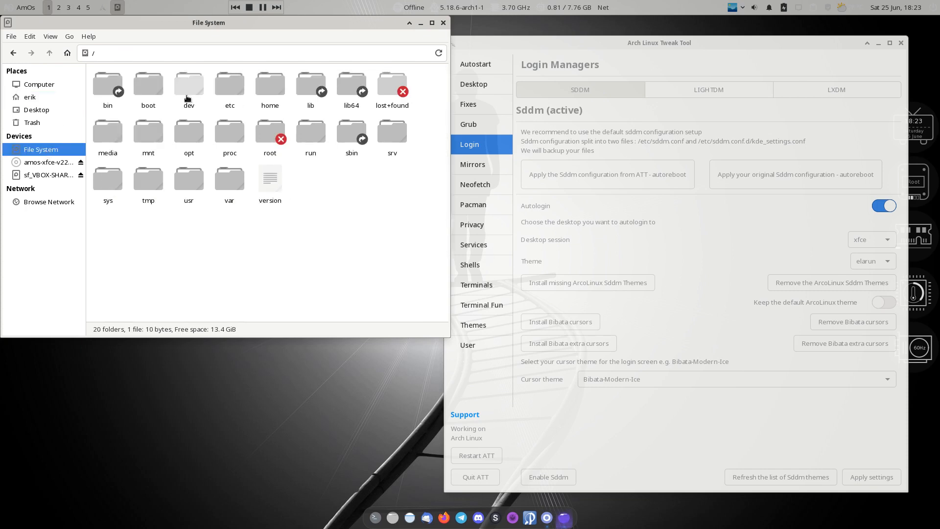
double_click(224, 91)
type("sd")
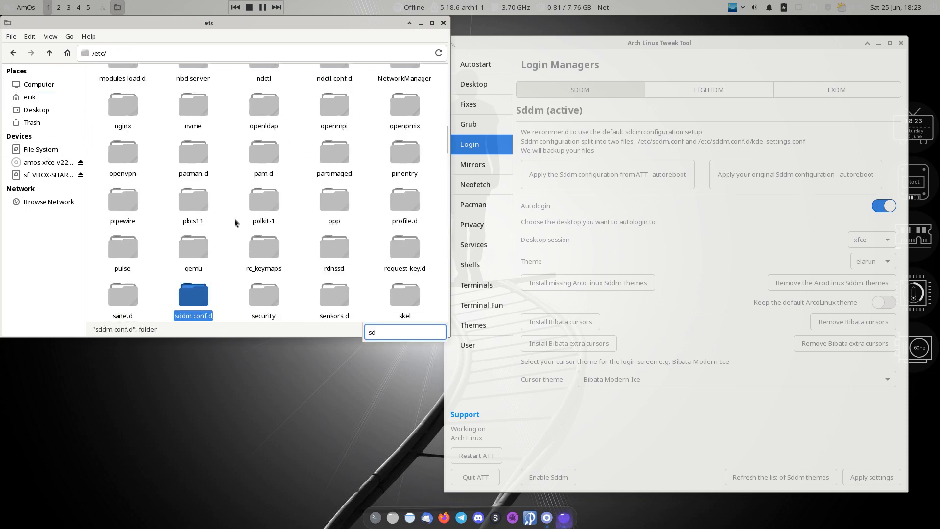
type("d")
double_click(200, 294)
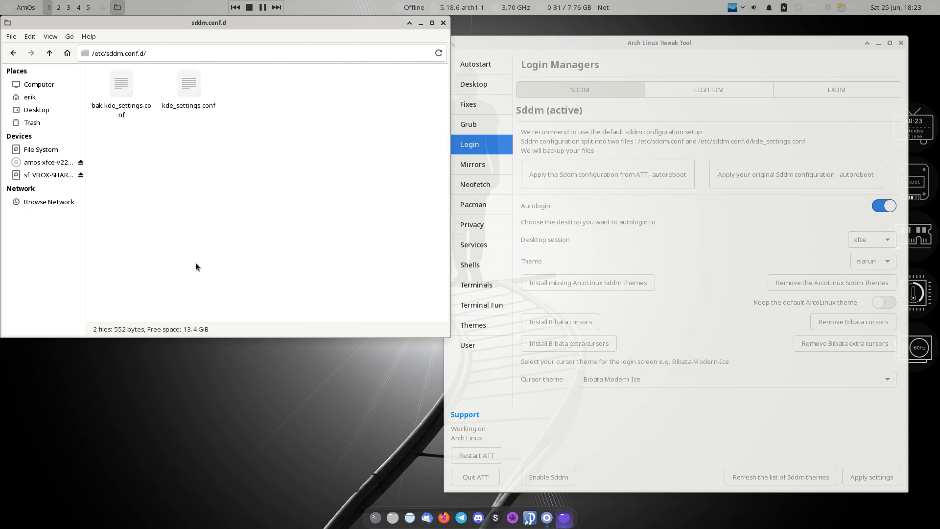
double_click(183, 100)
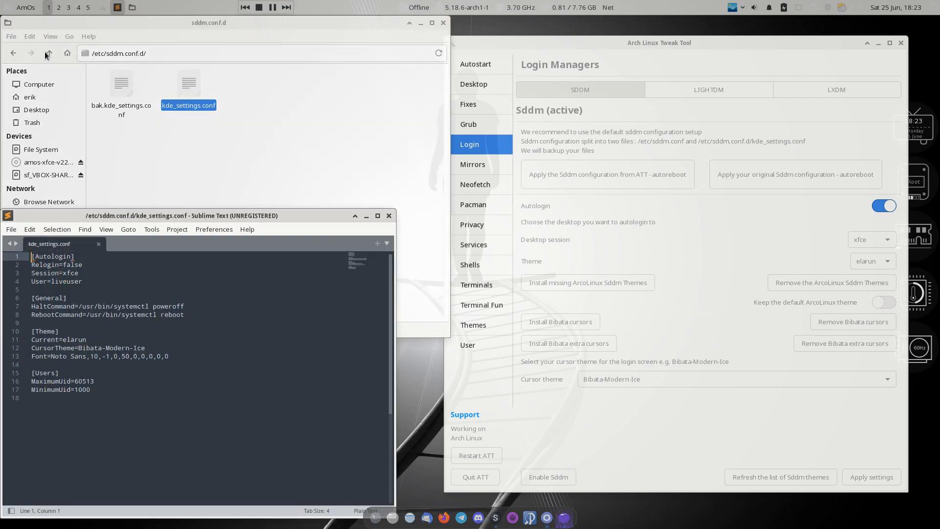
Open /etc/sddm.conf in Sublime Text as well
left_click(48, 52)
type("s")
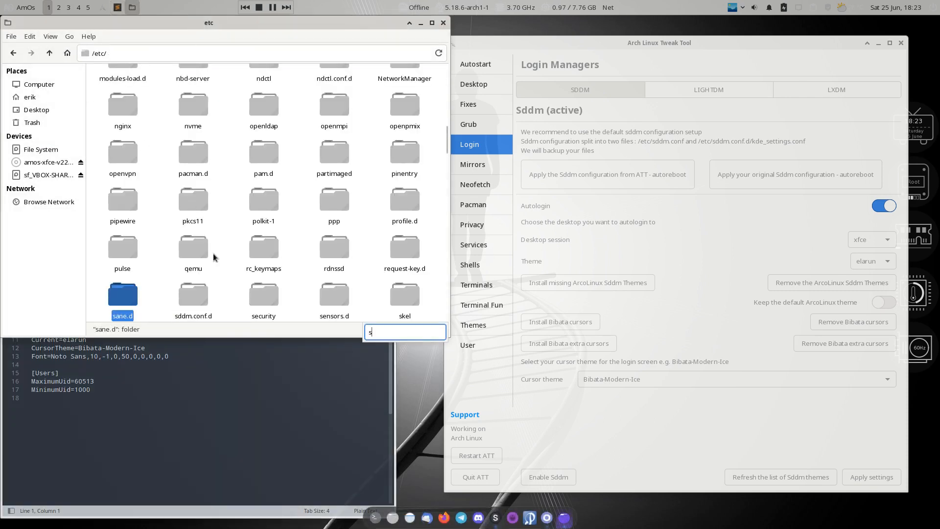
type("ddm.conf")
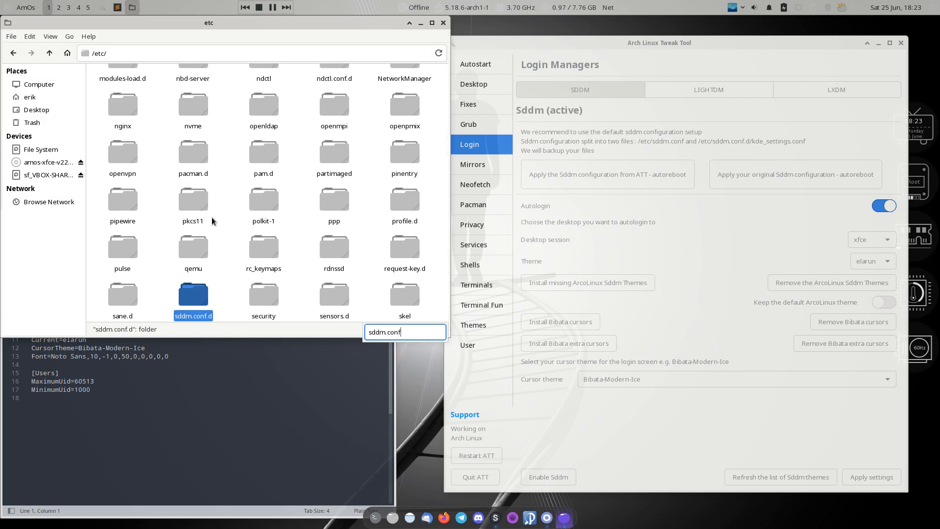
key("Down")
key("Down")
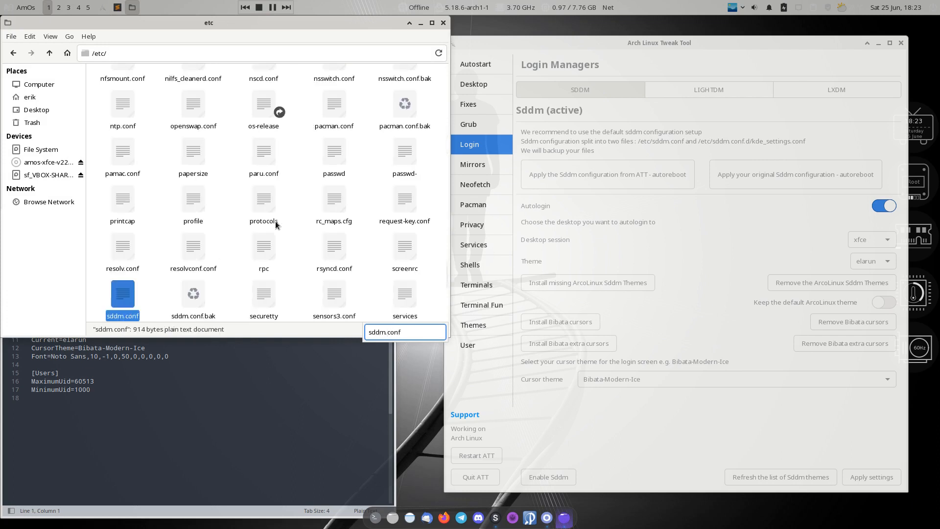
double_click(123, 294)
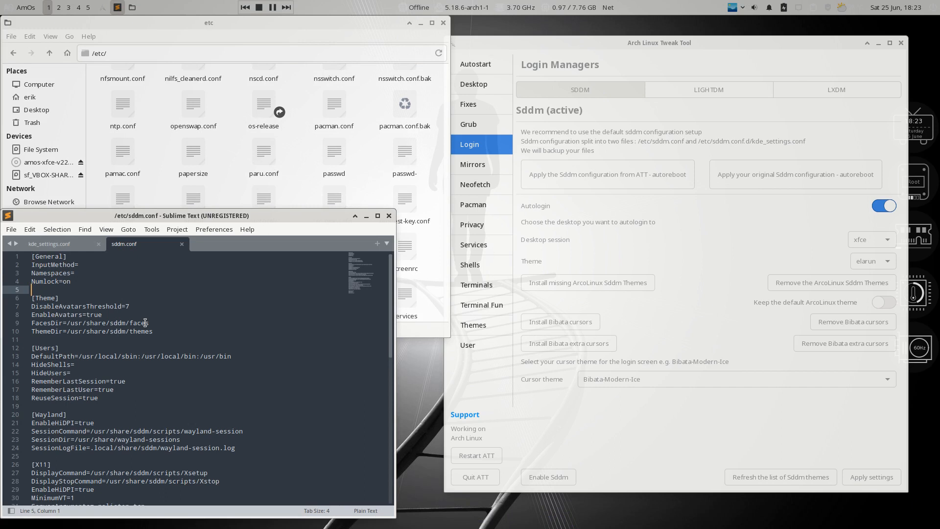
Delete the [Autologin] block on lines 40–42 of sddm.conf and save with the admin password
scroll(145, 322, "down", 6)
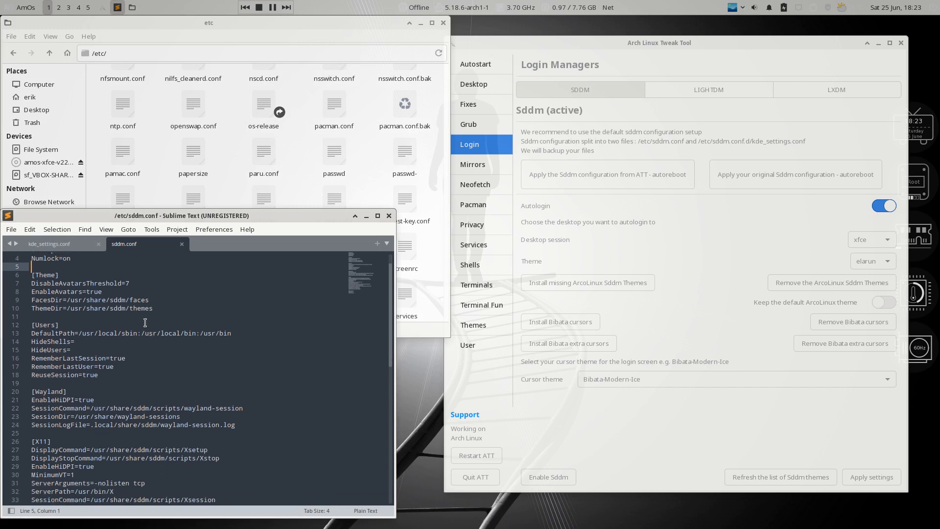
scroll(145, 323, "down", 2)
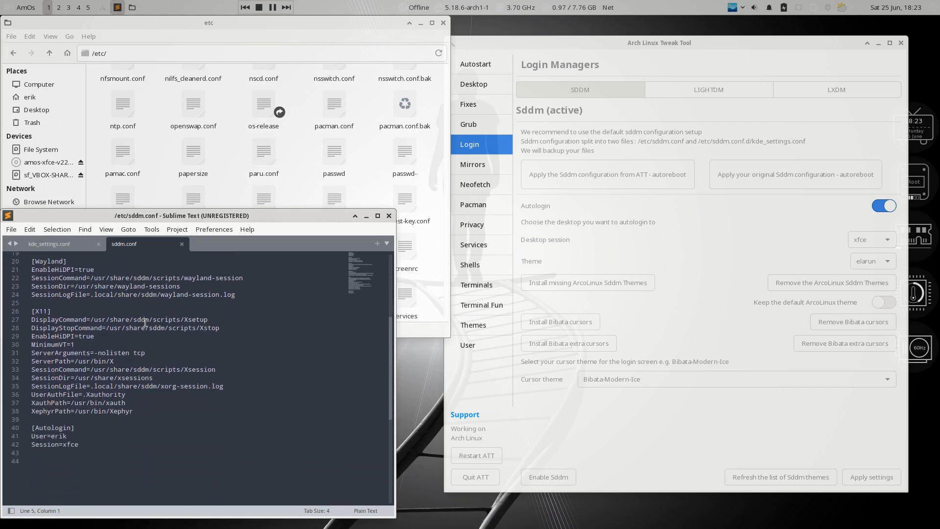
left_click_drag(89, 397, 31, 381)
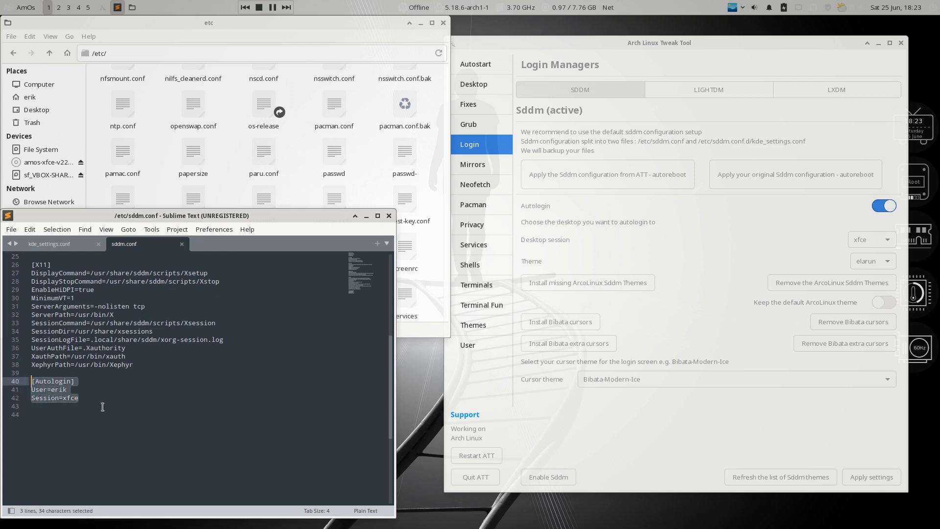
key("BackSpace")
key("BackSpace")
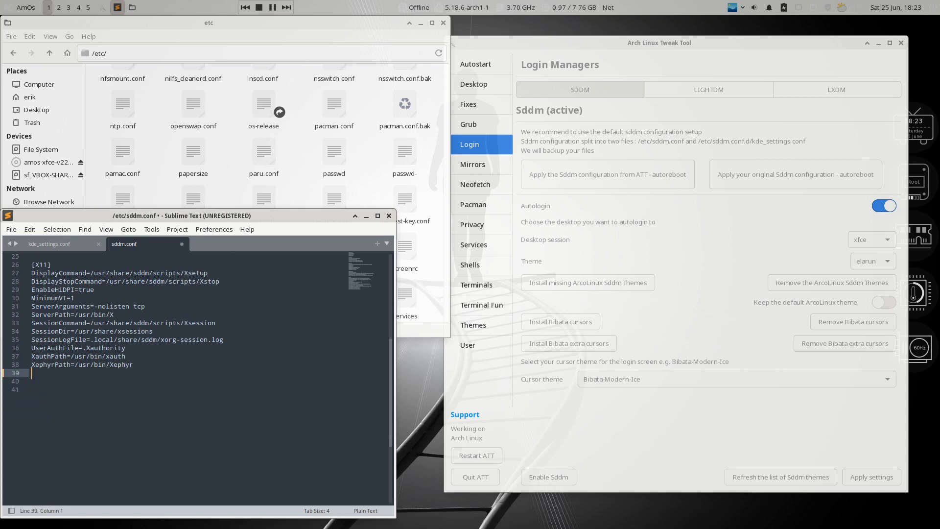
key("ctrl+s")
type("****")
key("Return")
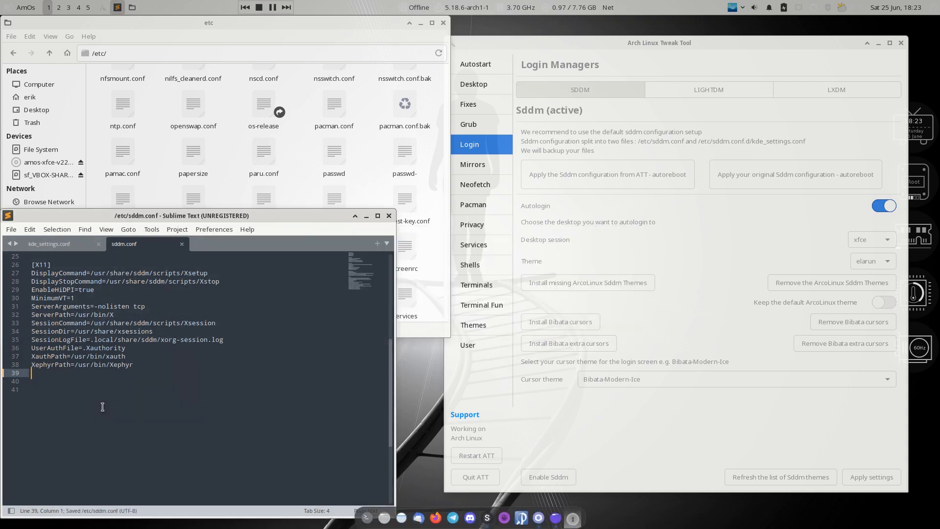
Replace liveuser with the local account name in kde_settings.conf and save with the root password
left_click(57, 245)
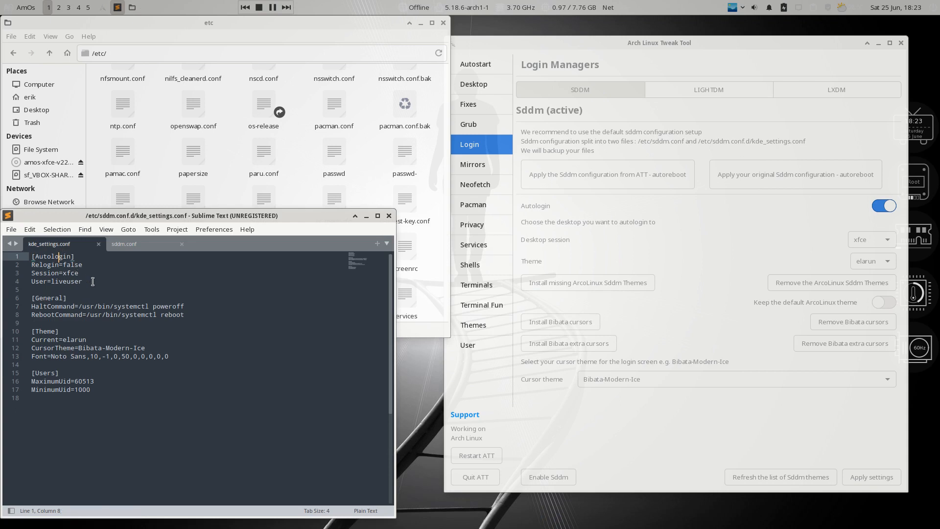
mouse_move(91, 281)
left_mouse_down()
mouse_move(30, 282)
mouse_move(83, 282)
left_mouse_up()
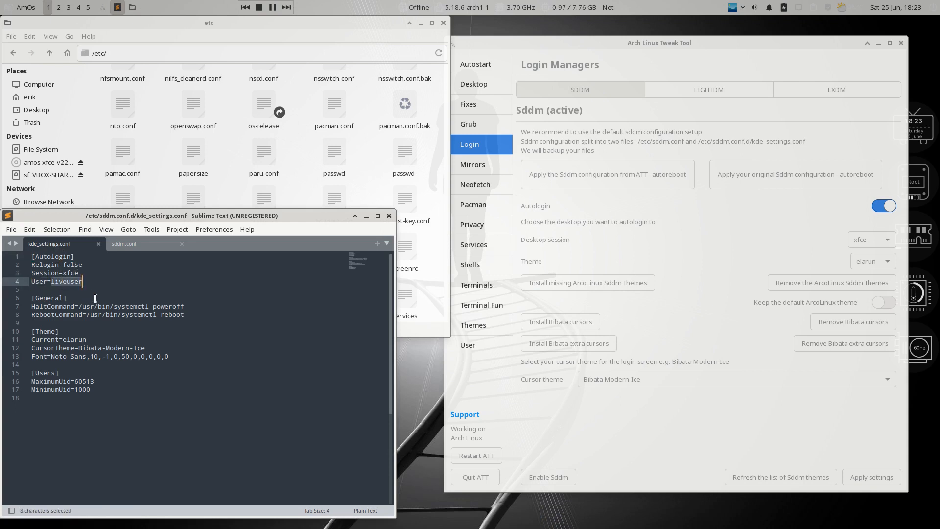
type("erik")
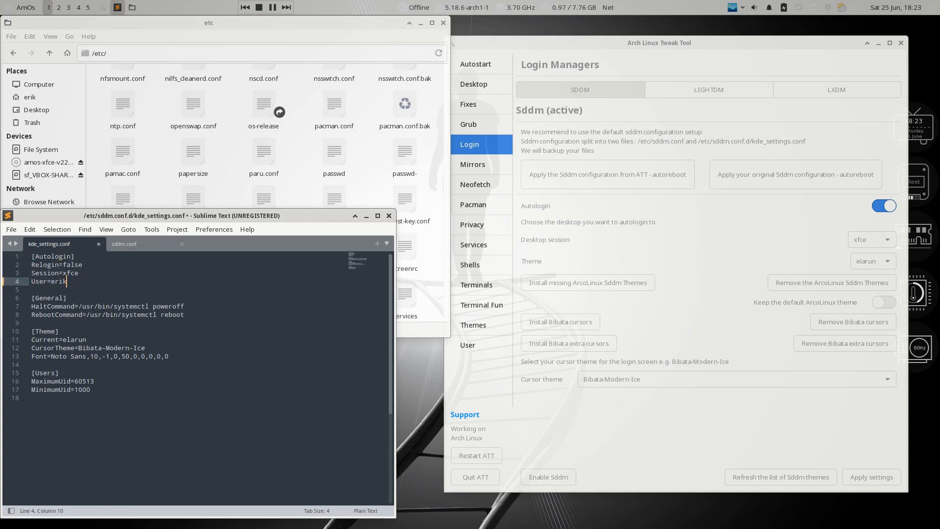
key("ctrl+s")
type("****")
key("Return")
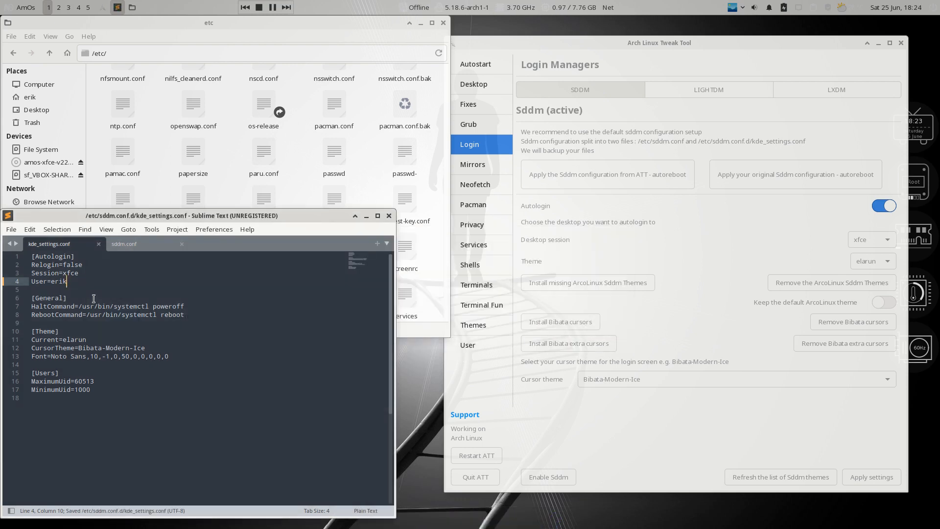
Compare the Current and CursorTheme values in kde_settings.conf against sddm.conf
left_click(71, 340)
left_click(114, 347)
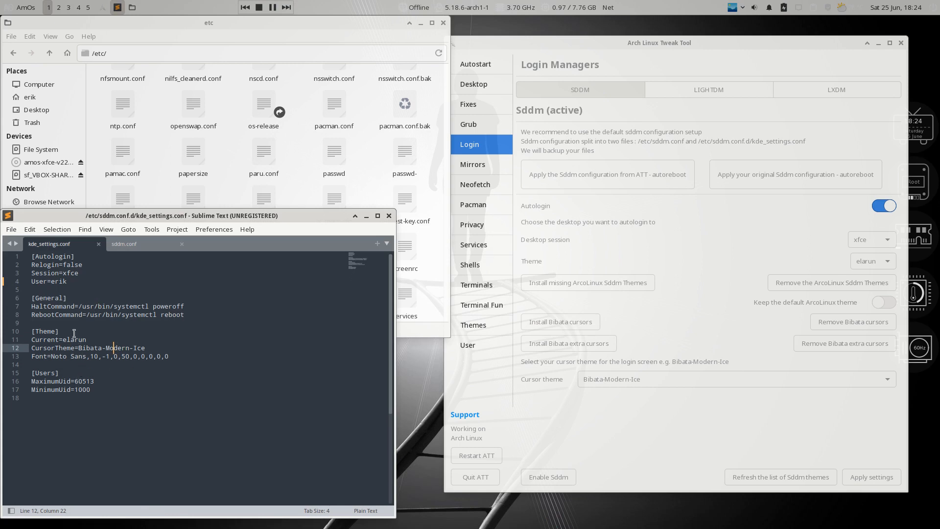
left_click(143, 244)
scroll(103, 395, "down", 5)
scroll(102, 394, "up", 5)
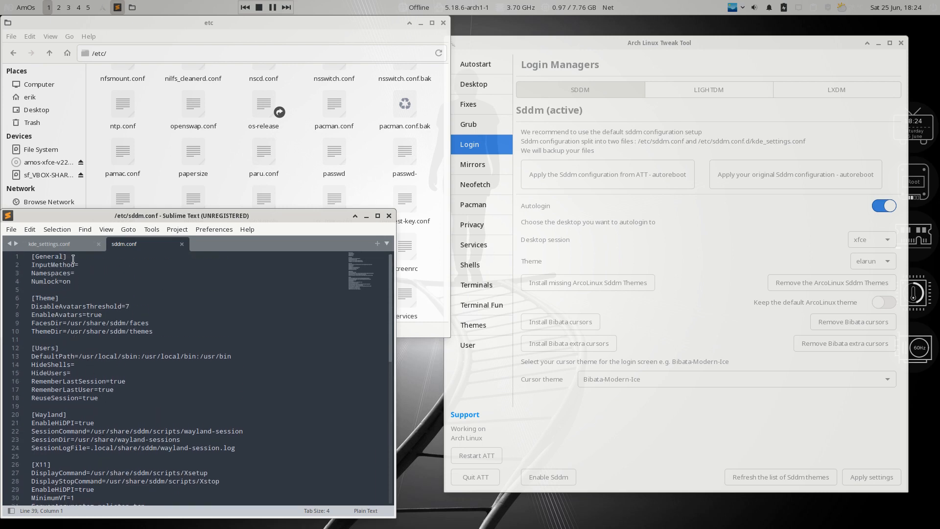
left_click(66, 242)
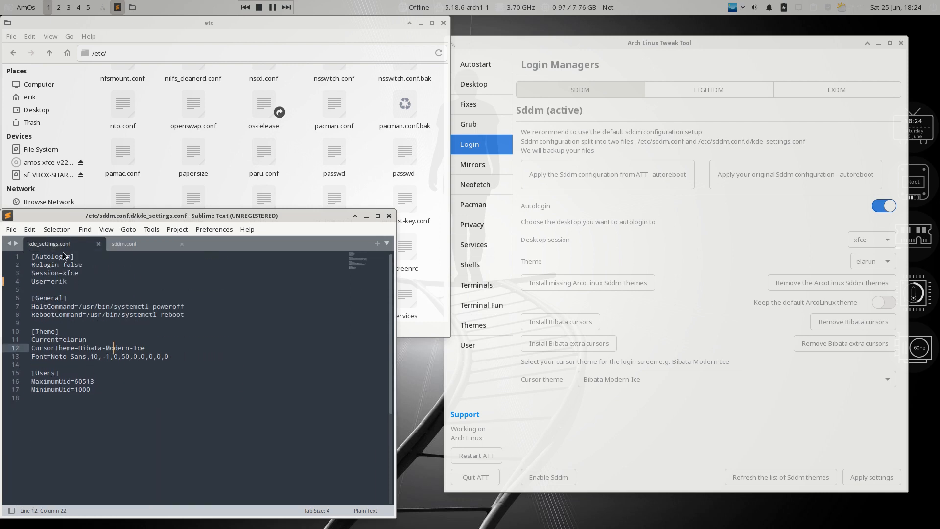
left_click(134, 244)
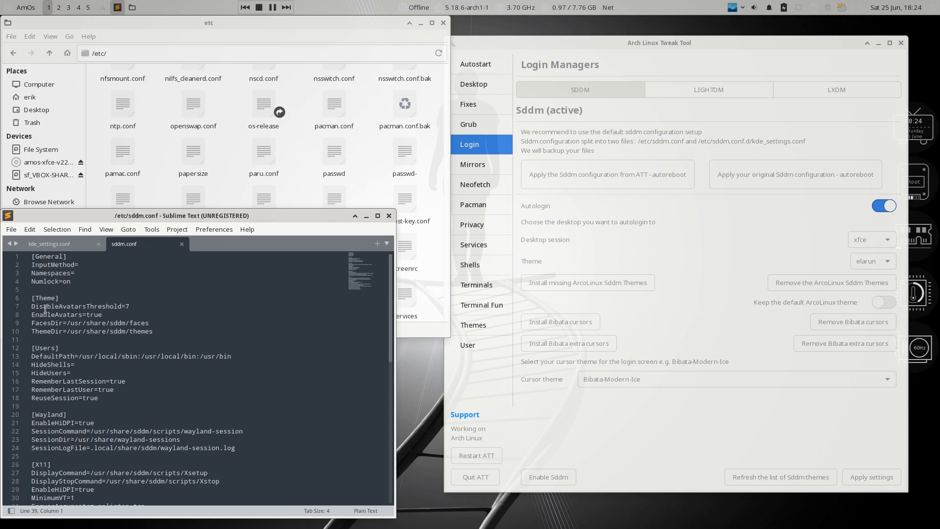
left_click(69, 243)
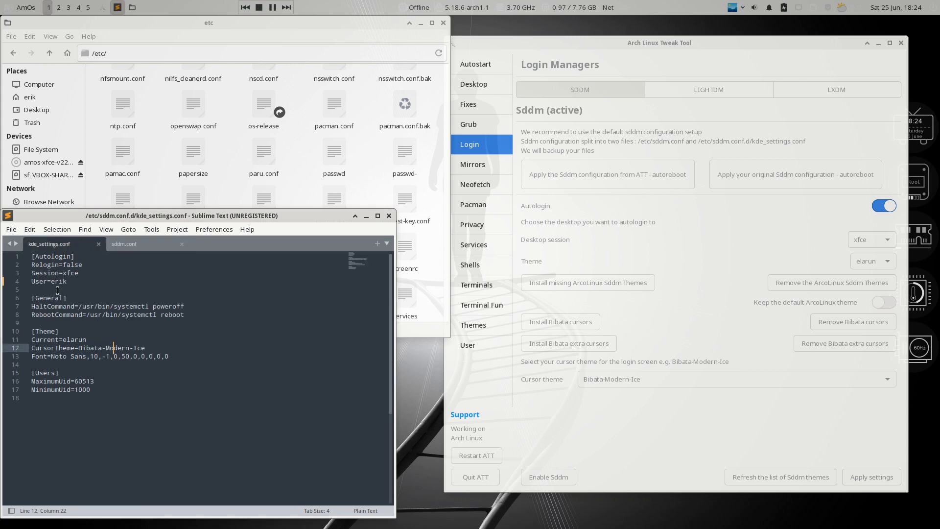
left_click(58, 338)
double_click(54, 349)
left_click(126, 245)
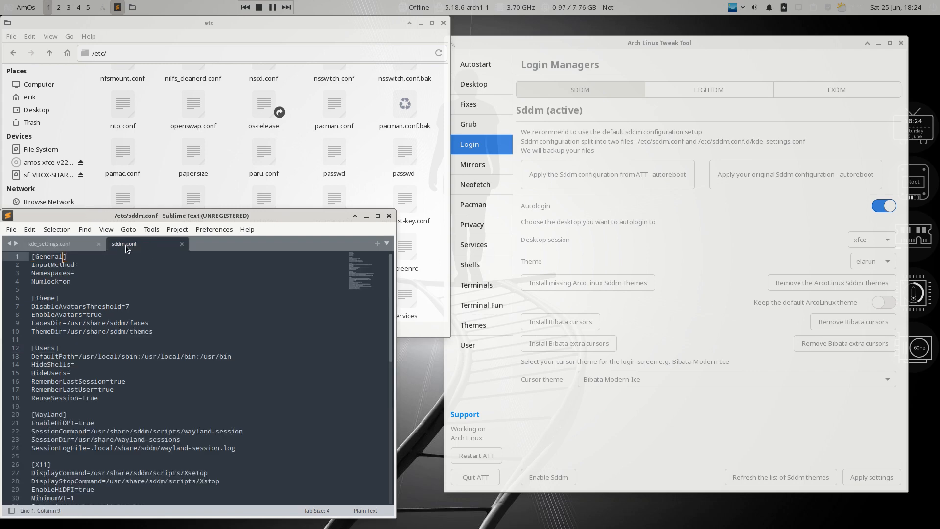
scroll(138, 474, "down", 6)
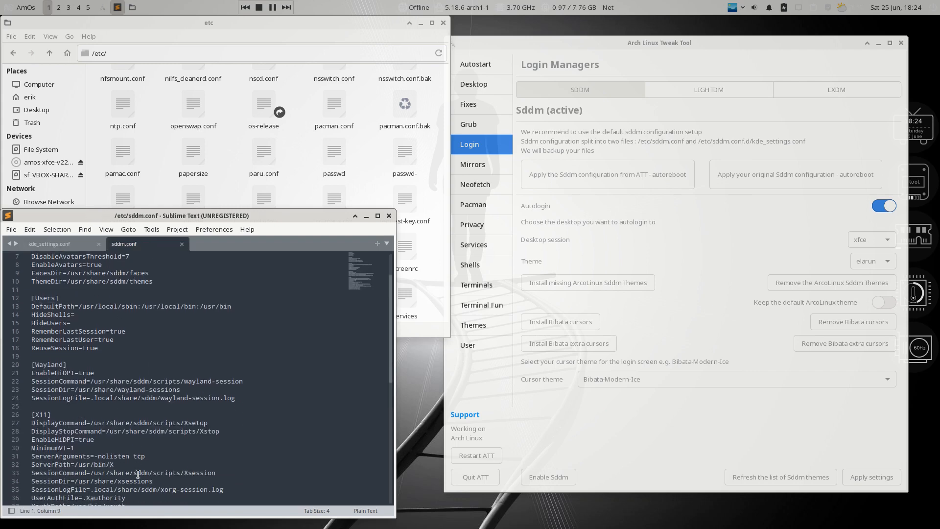
scroll(138, 474, "up", 6)
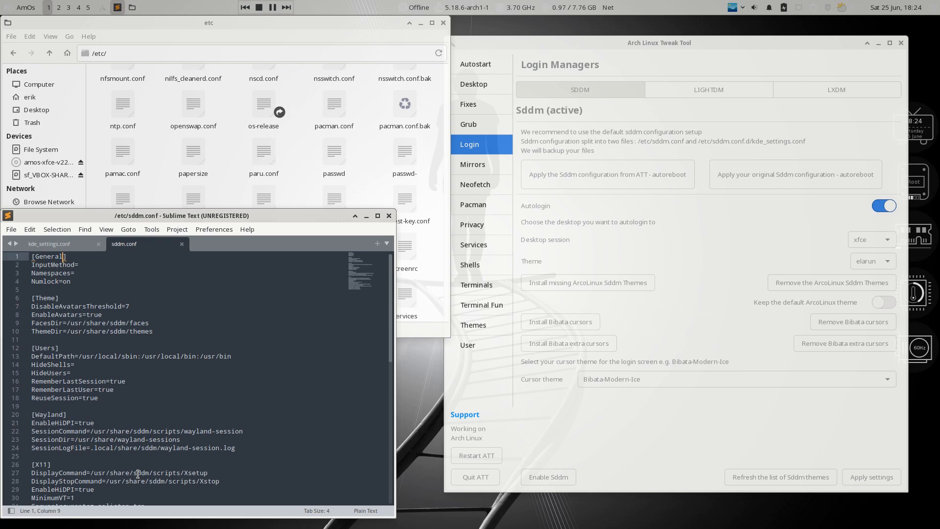
Close both Sublime Text tabs and the editor window
left_click(180, 244)
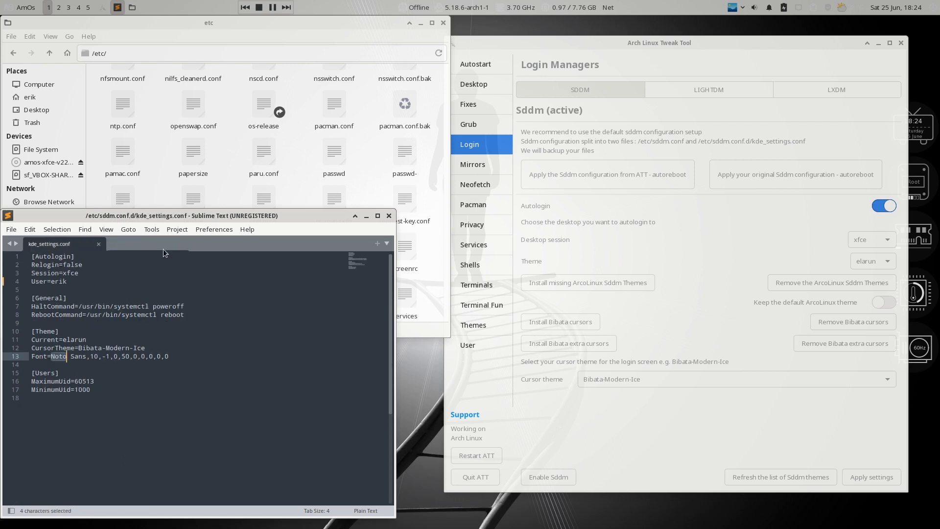
left_click(99, 244)
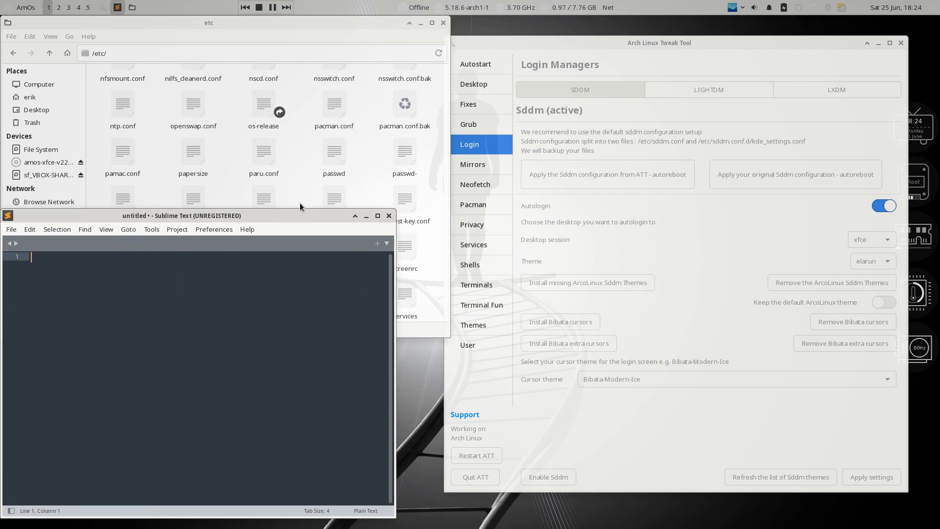
left_click(388, 216)
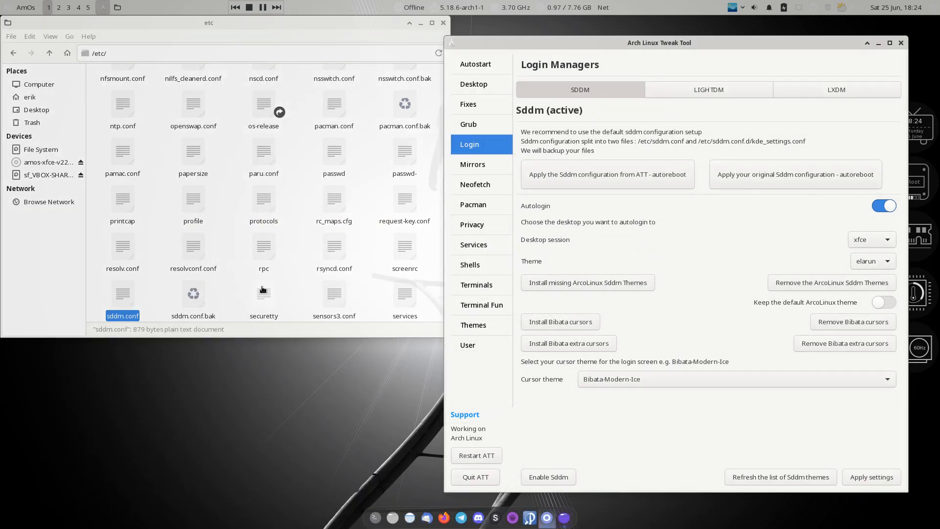
left_click(125, 299)
scroll(242, 143, "up", 15)
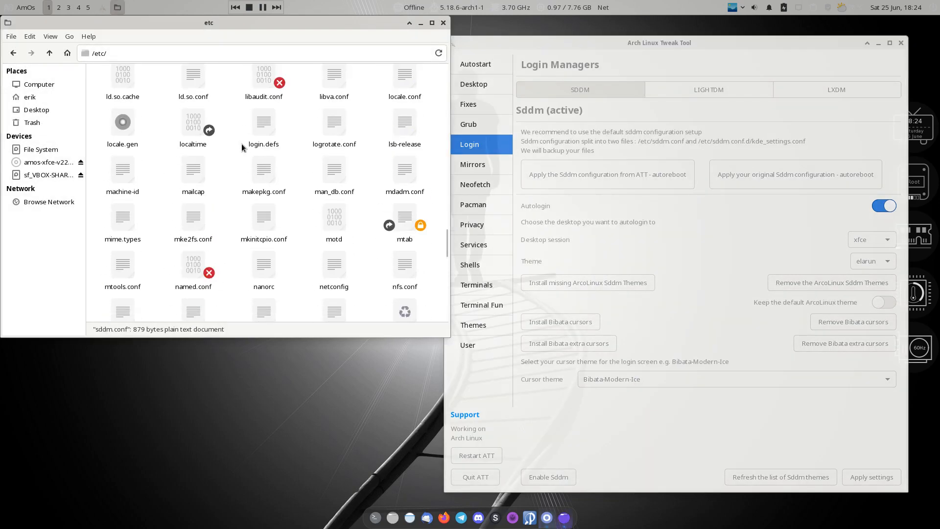
scroll(242, 143, "up", 5)
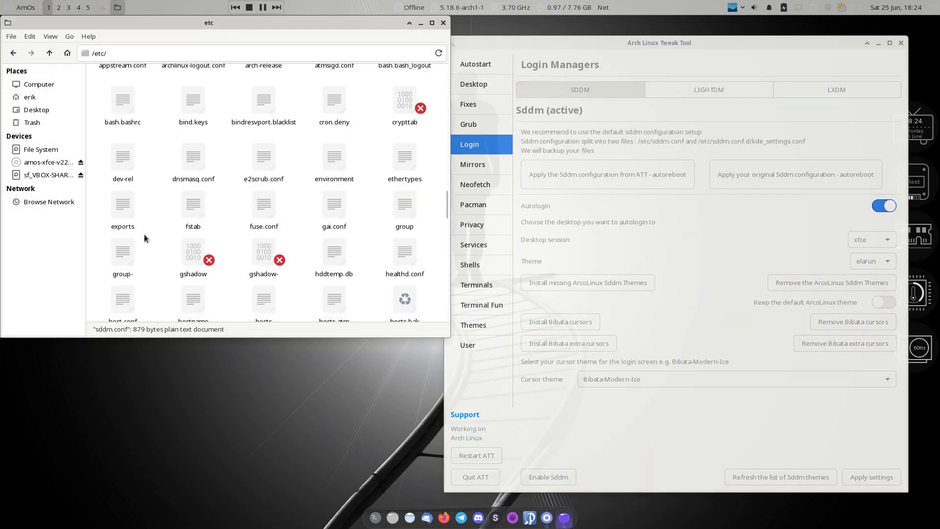
Relaunch Sublime Text and reopen kde_settings.conf from Open Recent
left_click(17, 7)
type("su")
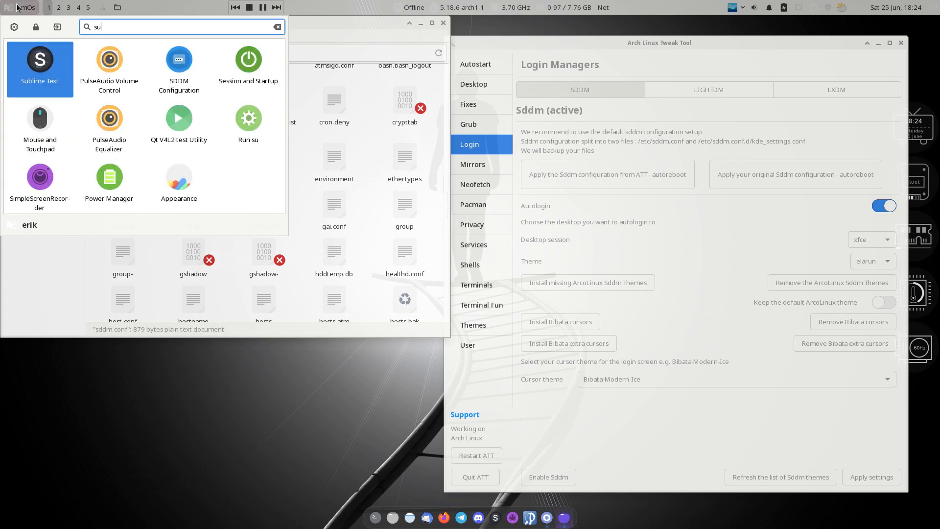
type("b")
key("Return")
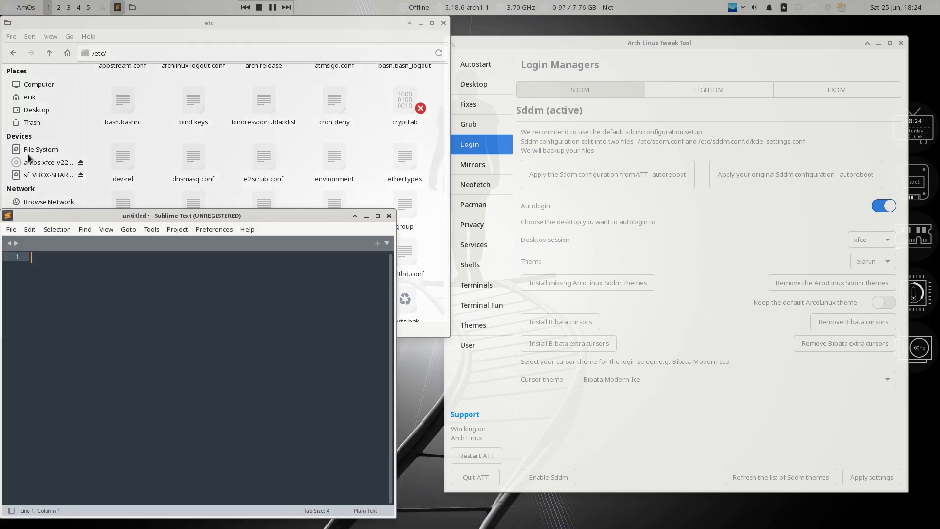
left_click(10, 230)
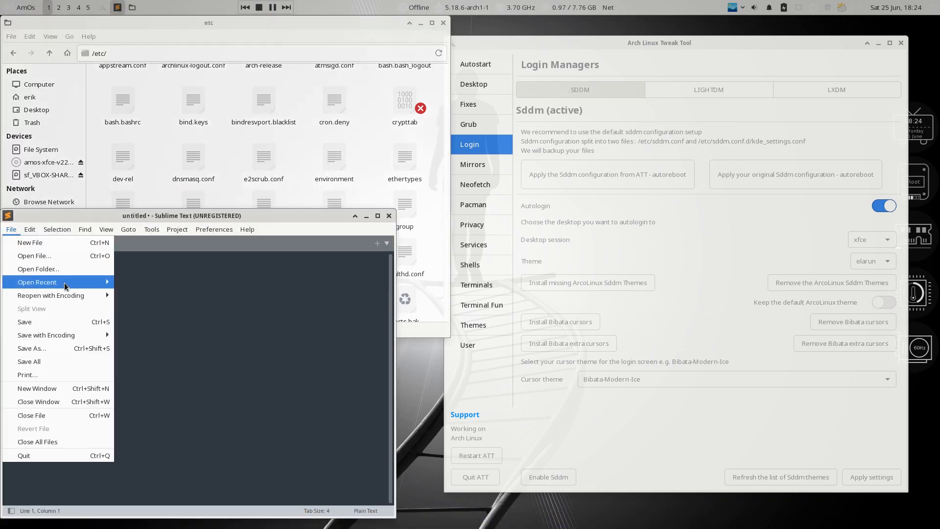
mouse_move(64, 285)
left_click(161, 296)
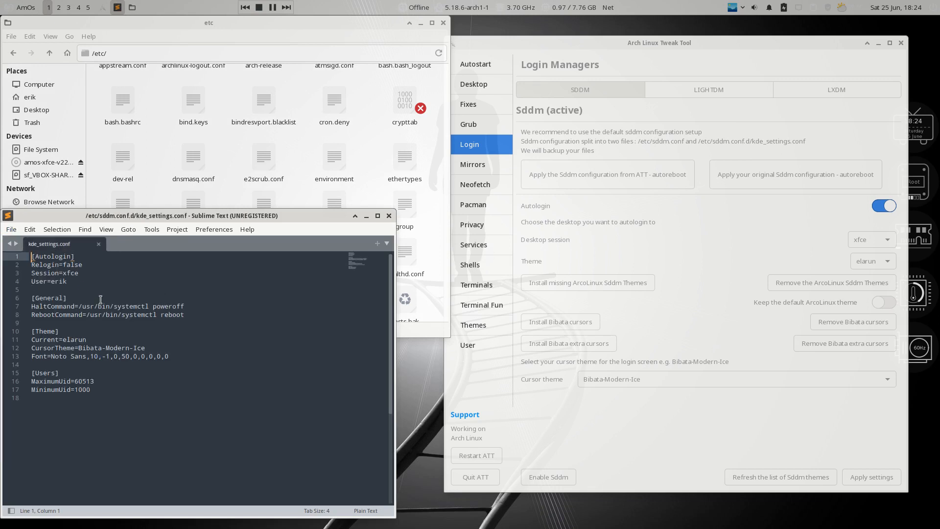
left_click(679, 231)
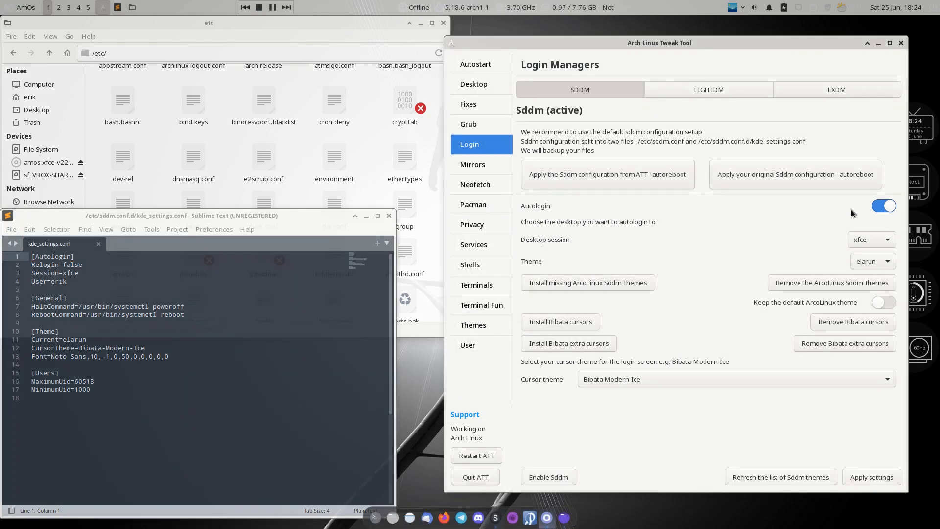
left_click(878, 209)
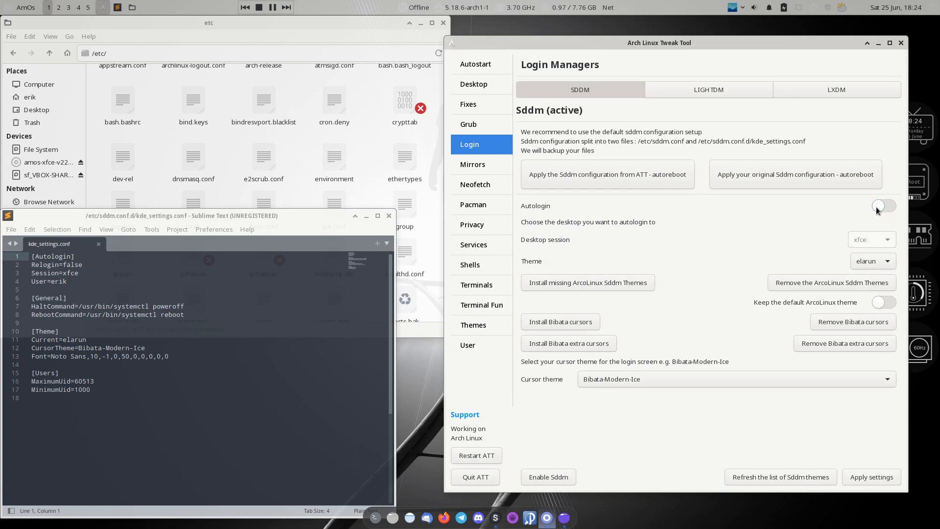
left_click(73, 275)
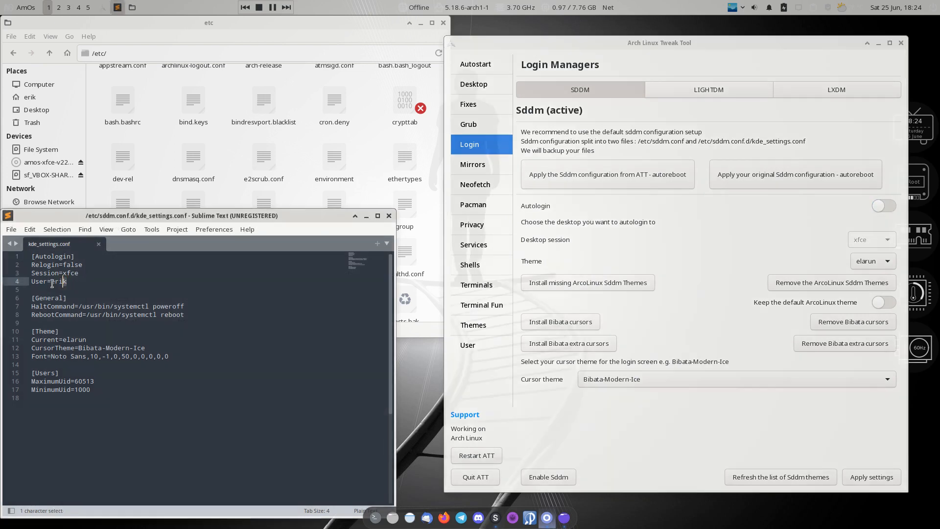
left_click_drag(72, 282, 25, 272)
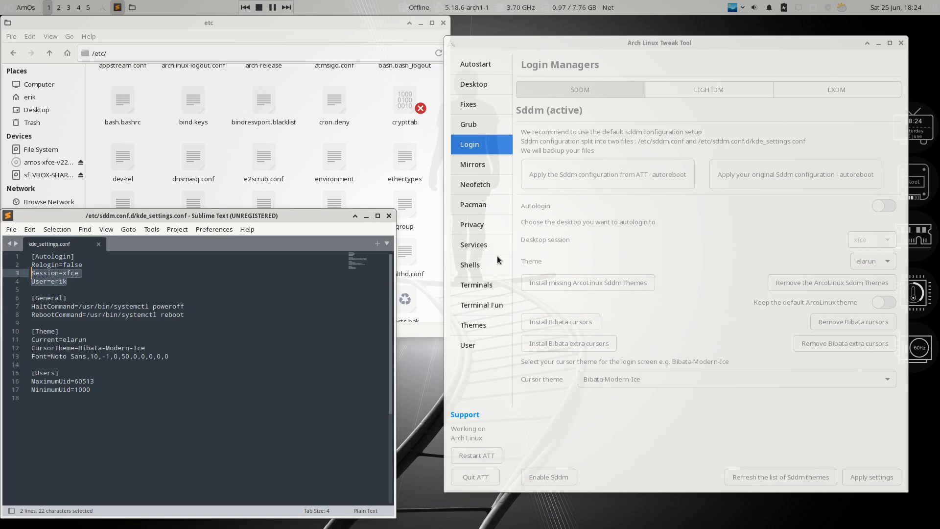
left_click(715, 250)
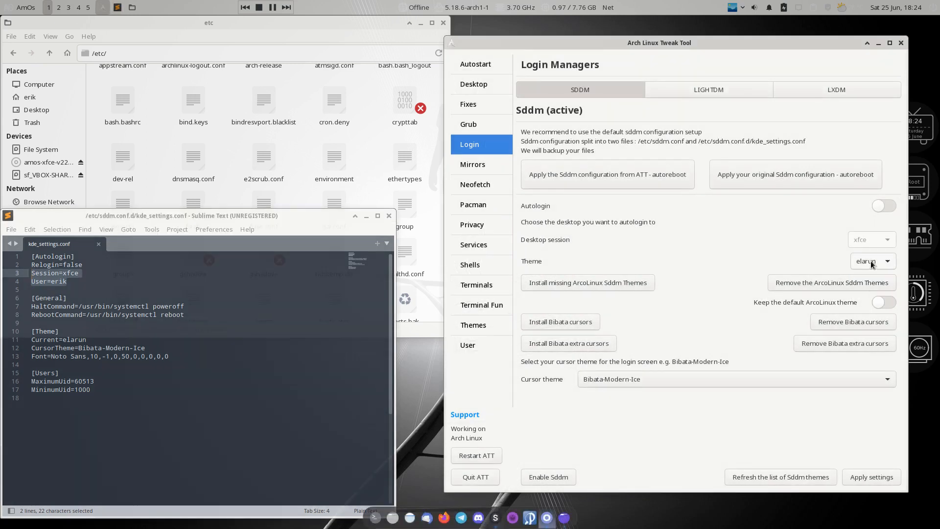
left_click(871, 261)
left_click(652, 381)
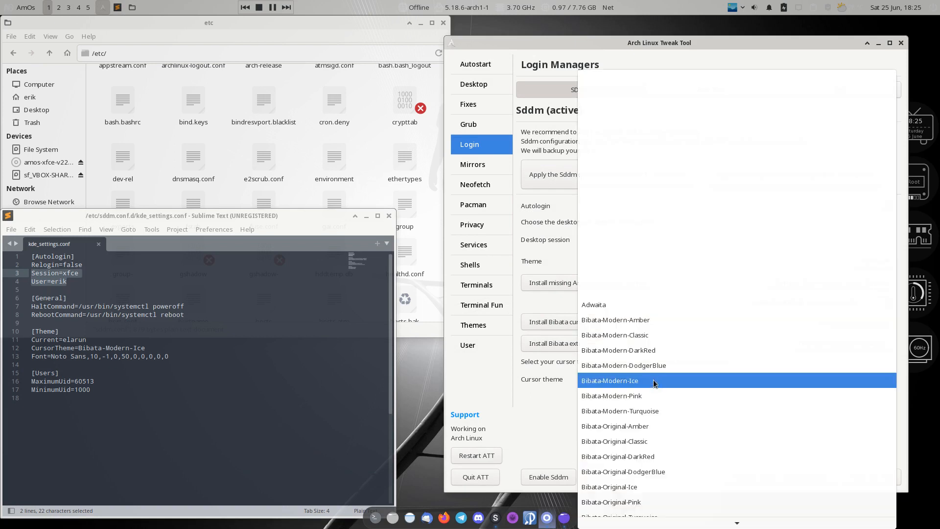
left_click(663, 366)
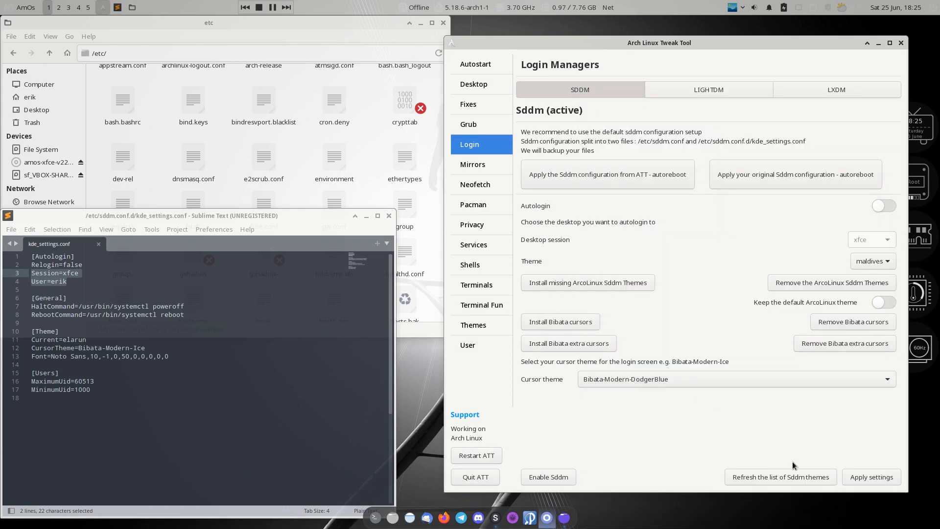
left_click(875, 481)
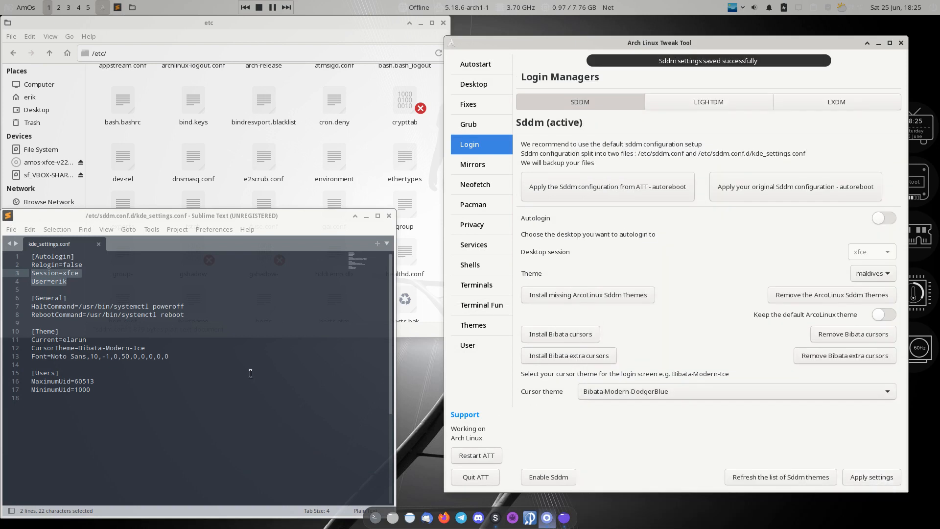
left_click(245, 374)
left_click_drag(74, 283, 31, 273)
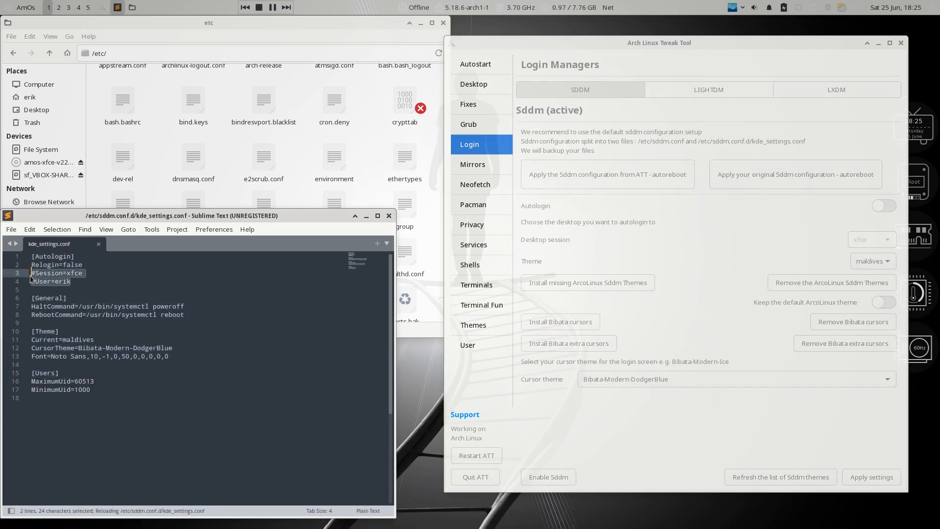
left_click_drag(63, 340, 104, 338)
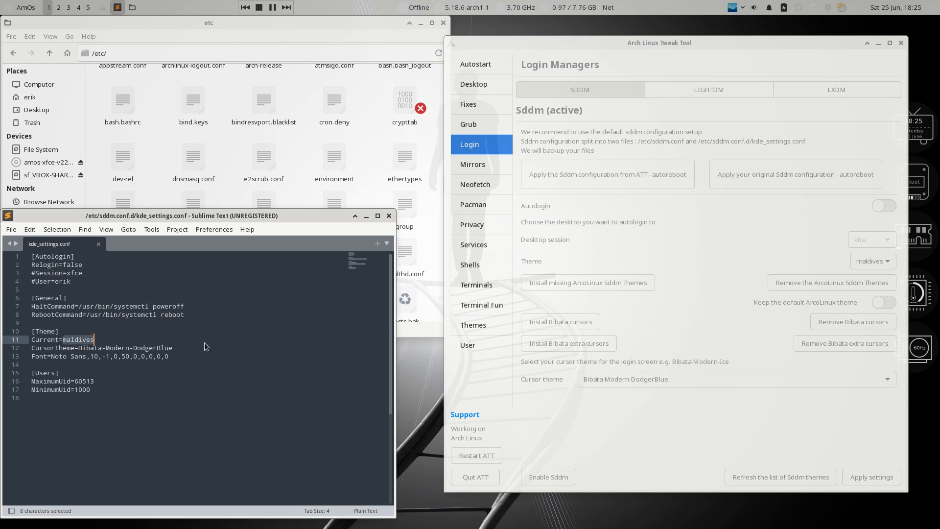
left_click_drag(173, 348, 75, 349)
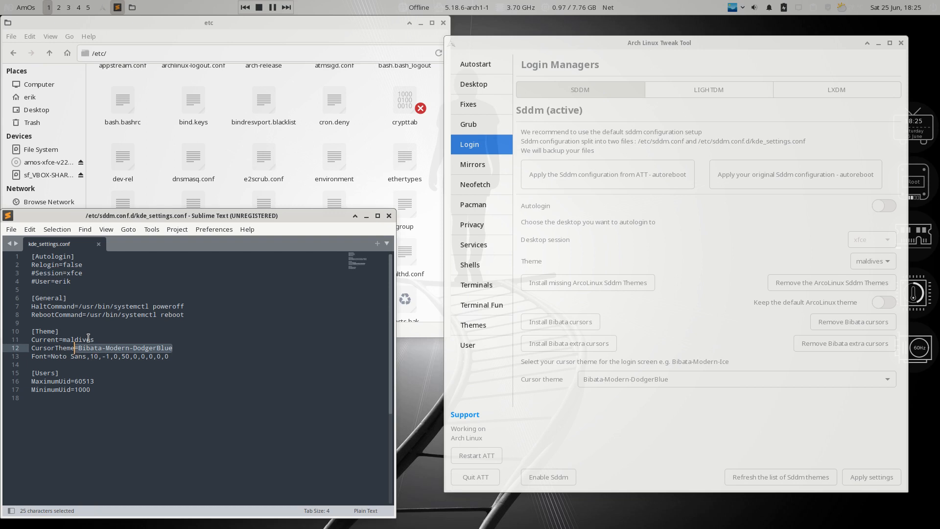
Enable SDDM autologin into the awesome session and apply the settings
left_click(688, 234)
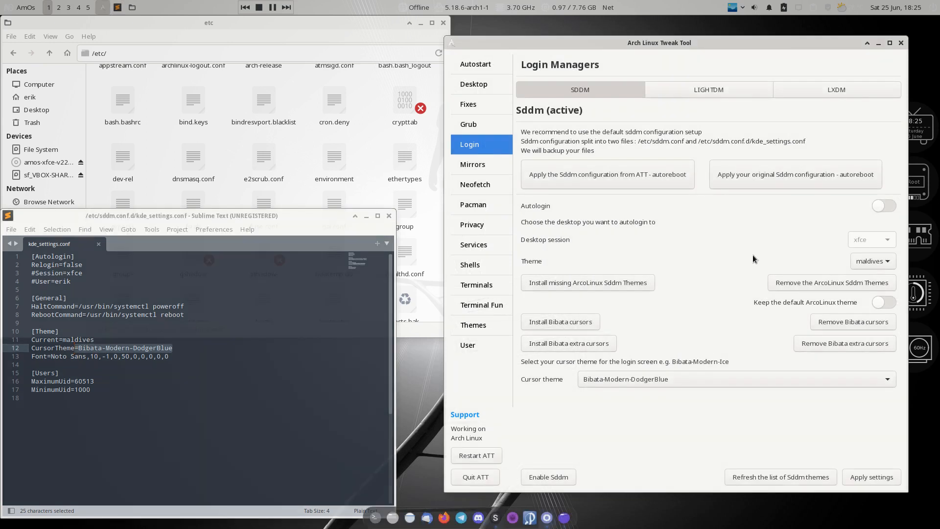
left_click(888, 206)
left_click(883, 236)
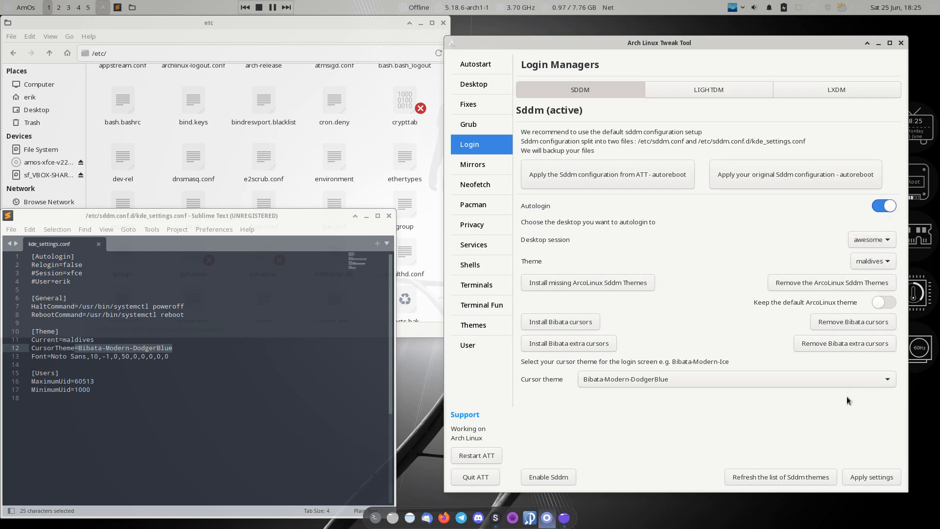
left_click(868, 471)
Check the reloaded kde_settings.conf for the new autologin and theme values
left_click(234, 379)
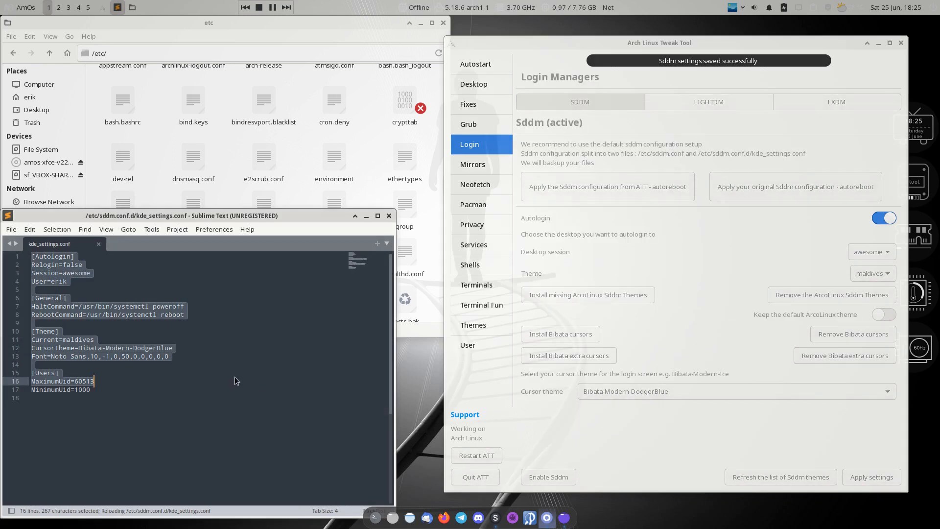
left_click(77, 261)
left_click(74, 273)
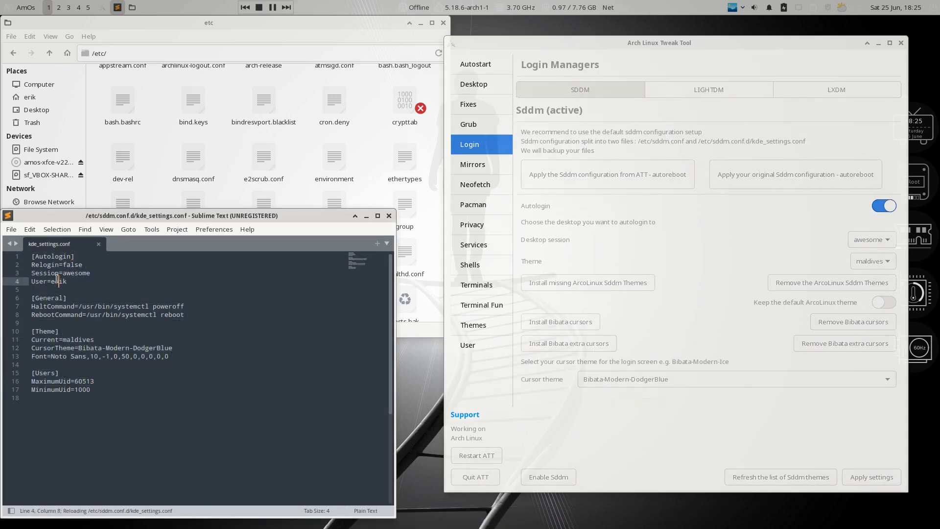
left_click(40, 273)
left_click(83, 340)
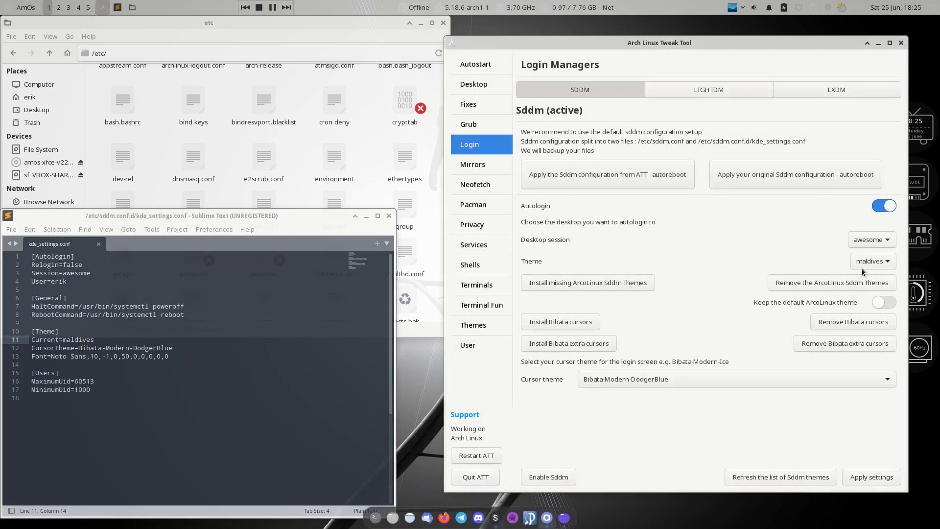
Set the SDDM login theme to elarun and apply the settings
left_click(865, 267)
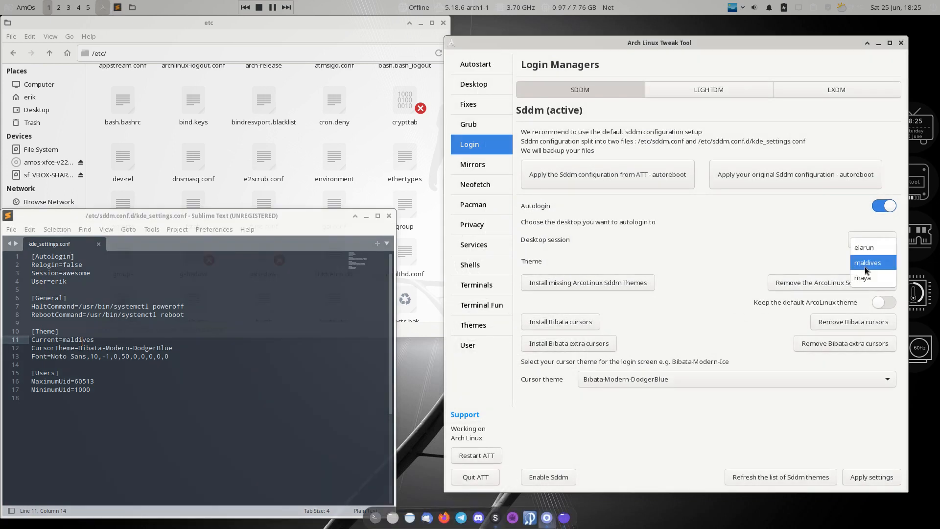
left_click(866, 478)
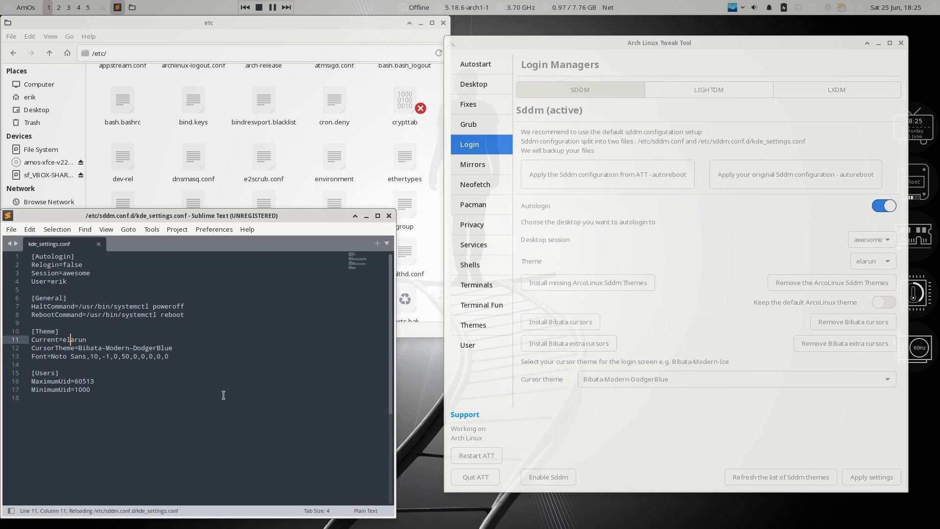
left_click(642, 250)
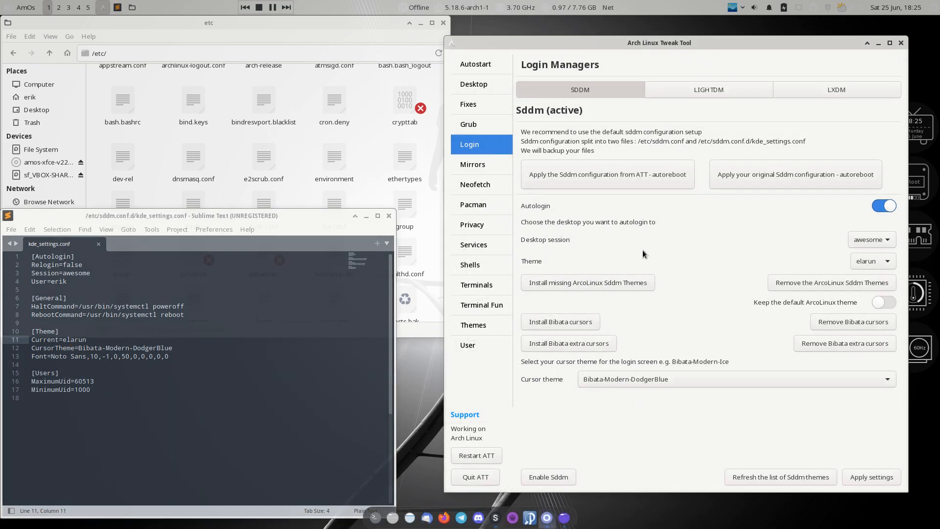
View the LightDM and LXDM tabs, then return to SDDM
left_click(722, 94)
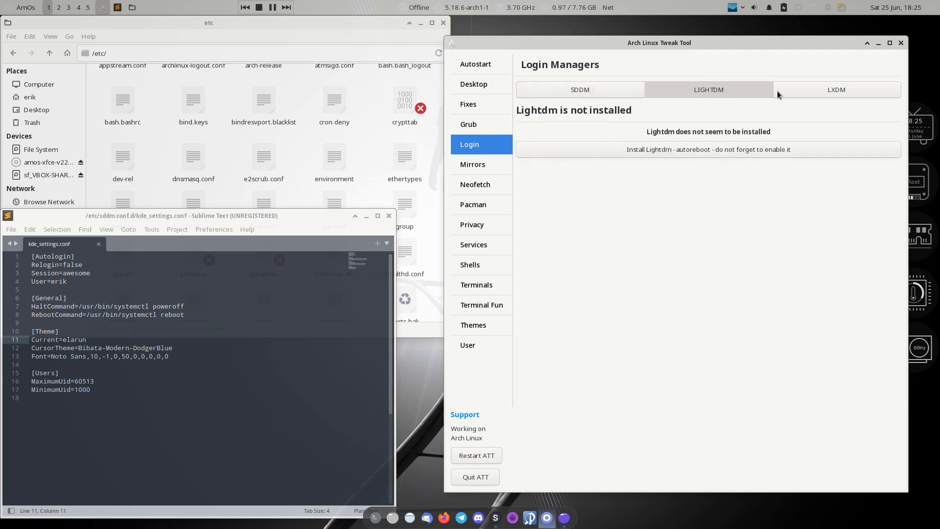
left_click(829, 90)
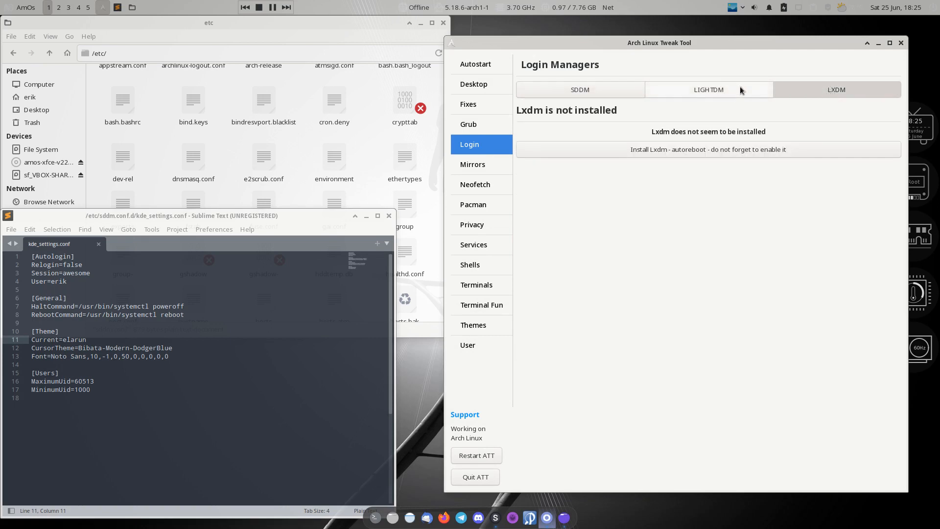
left_click(712, 89)
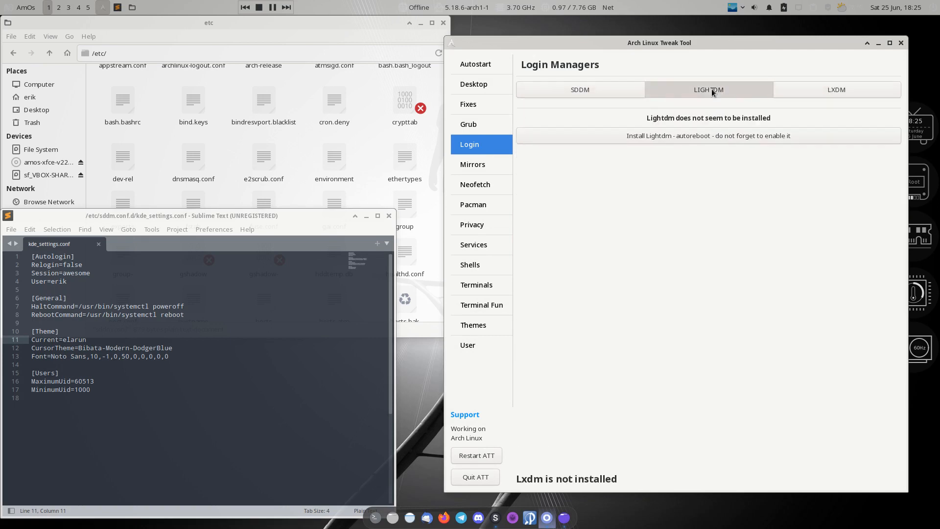
left_click(574, 92)
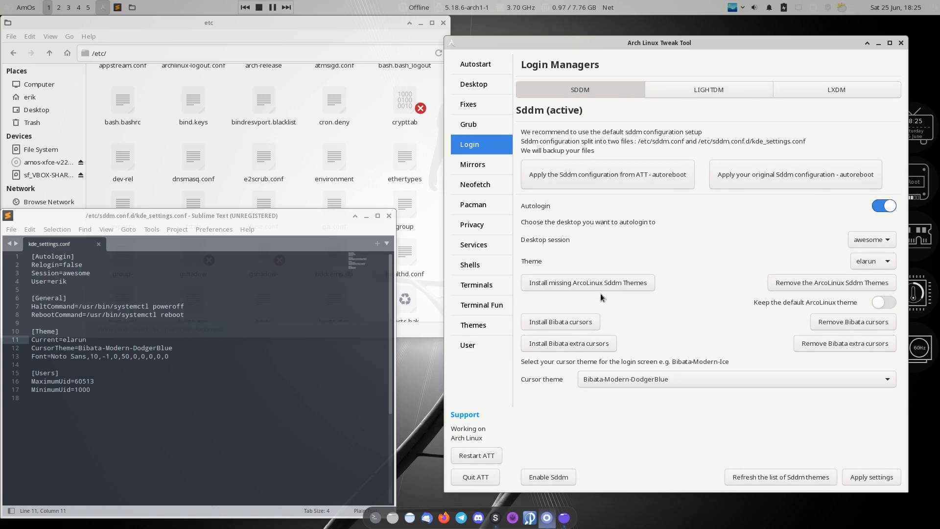
Look through the Mirrors, Neofetch, Pacman, Privacy, Services and Shells pages
left_click(479, 168)
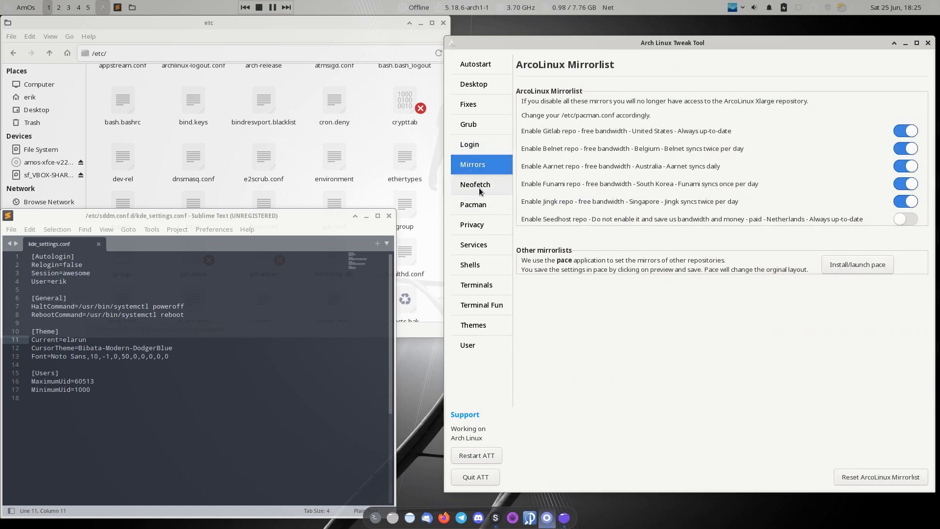
left_click(479, 187)
left_click(478, 210)
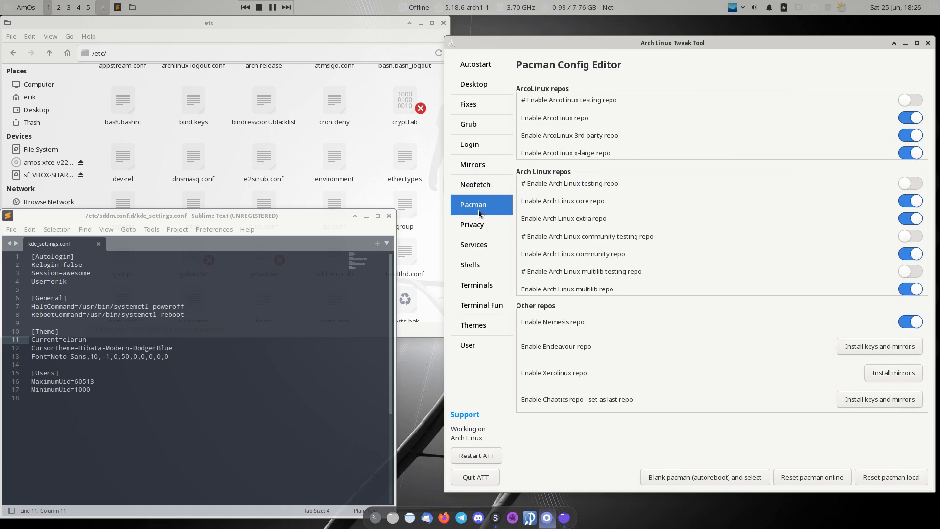
left_click(477, 228)
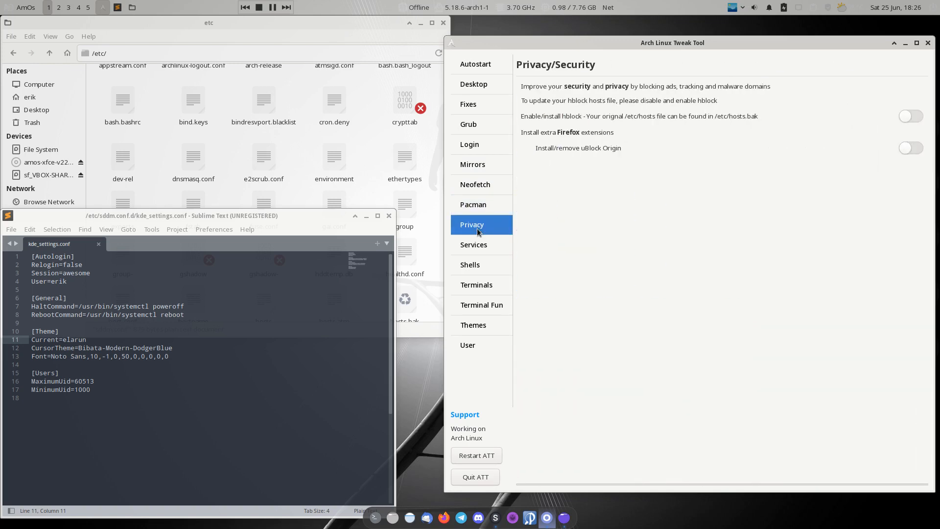
left_click(482, 245)
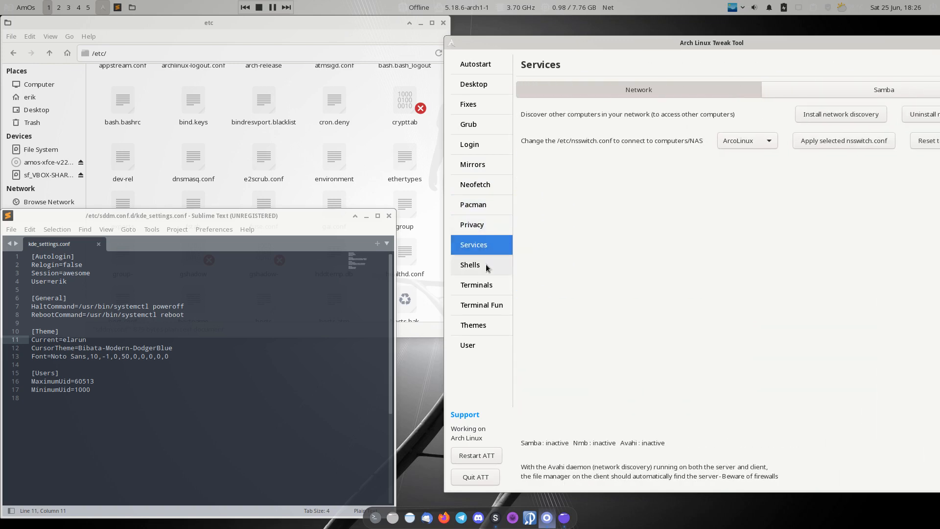
left_click(486, 264)
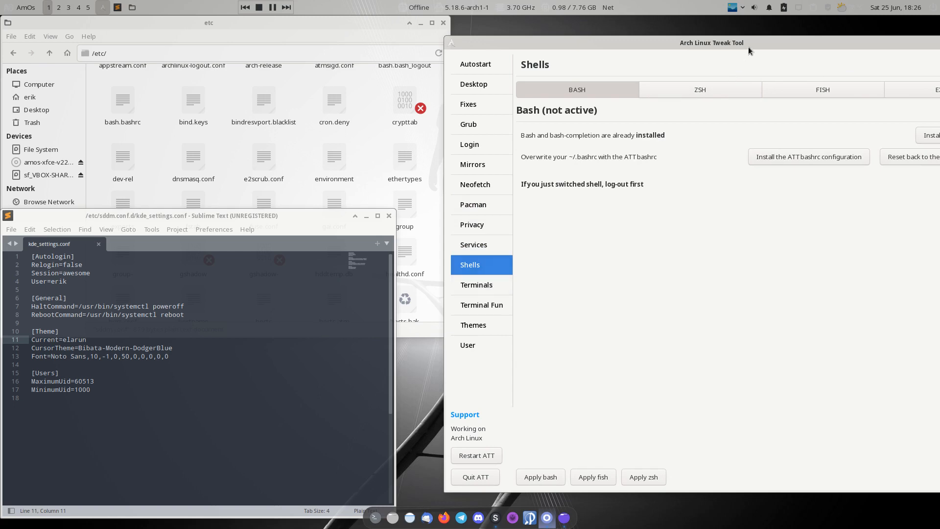
Look through Terminals, Terminal Fun, Themes and User pages, finishing on the Neofetch Editor
left_click_drag(748, 46, 642, 34)
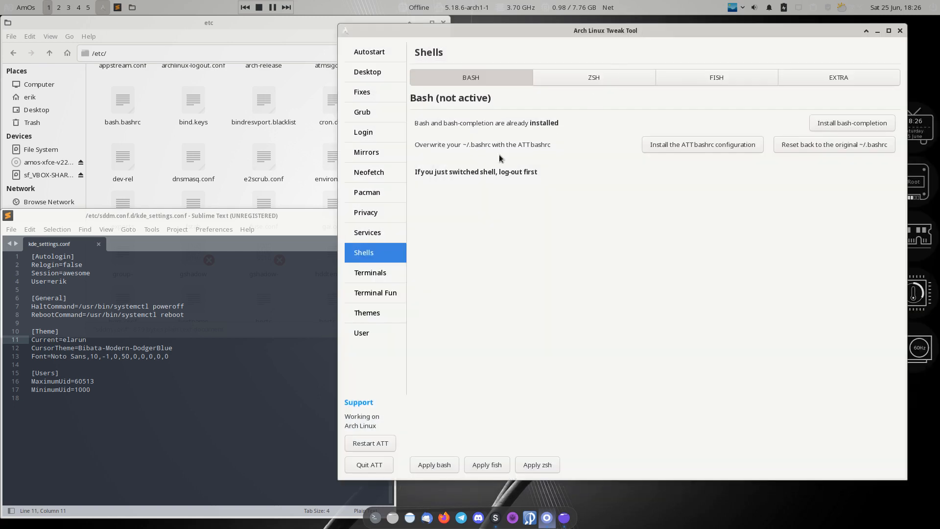
left_click(380, 276)
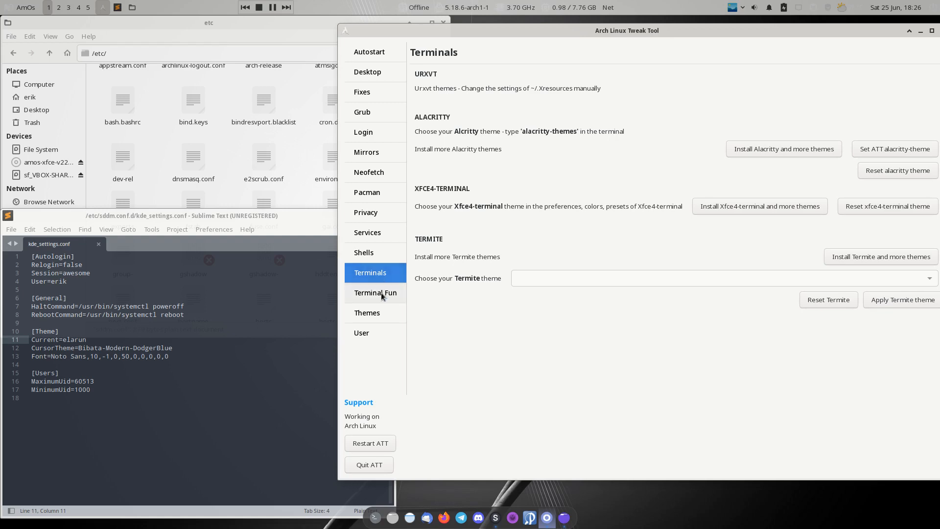
left_click(382, 292)
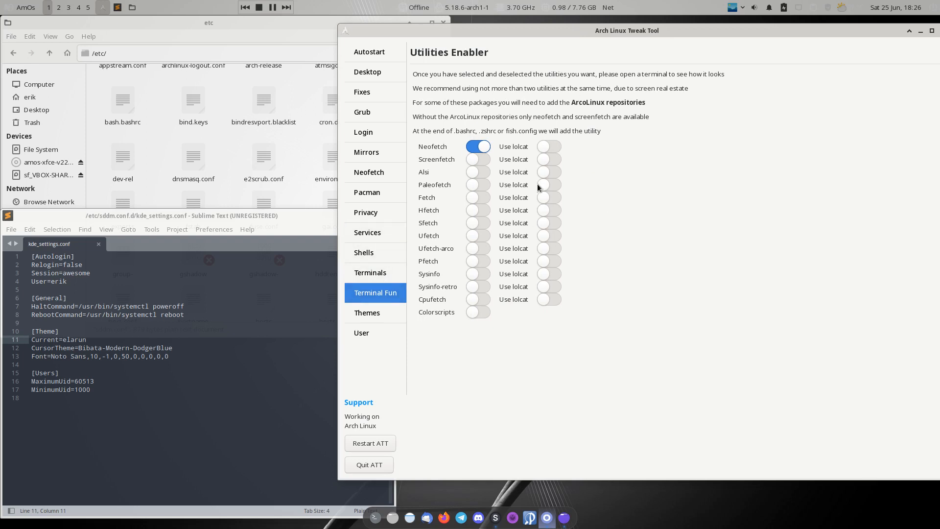
left_click(381, 313)
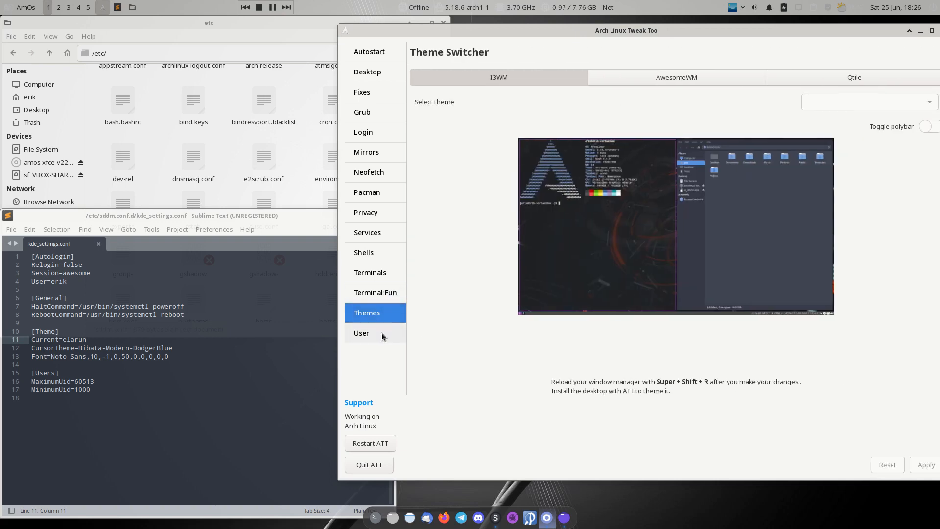
left_click(381, 333)
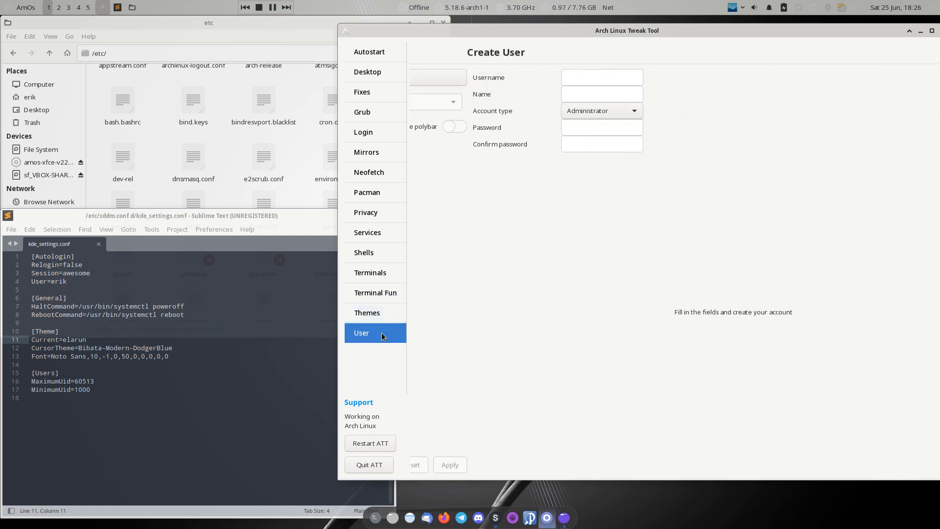
left_click(382, 294)
left_click(383, 276)
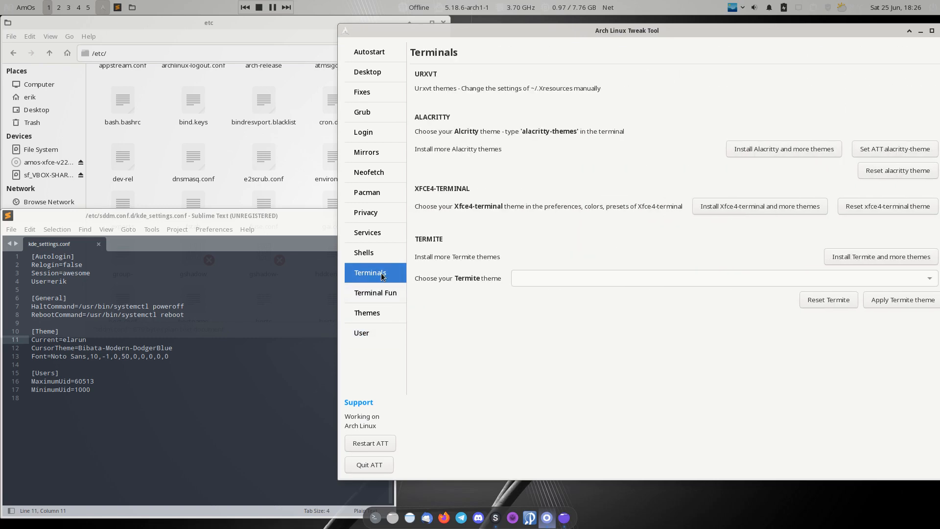
left_click(369, 181)
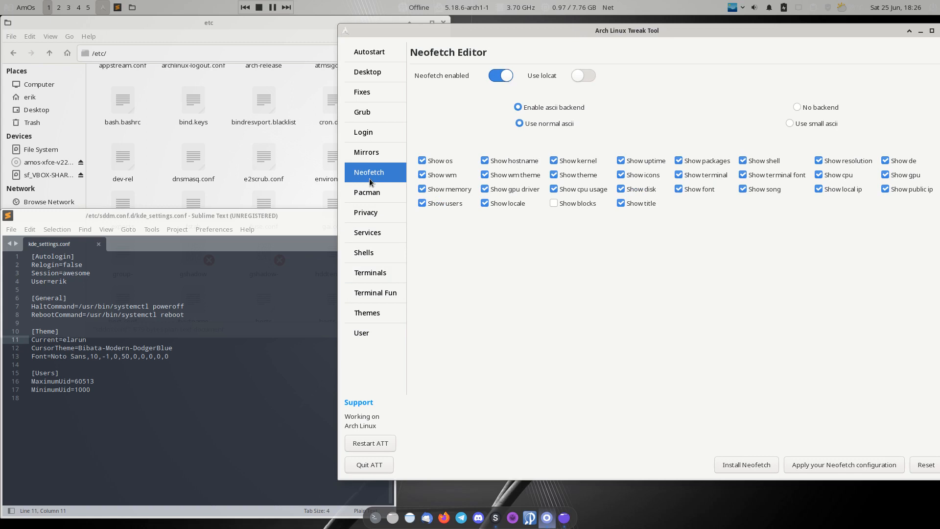
Open an Alacritty terminal showing neofetch output and position it beside the Tweak Tool
key("ctrl+alt+t")
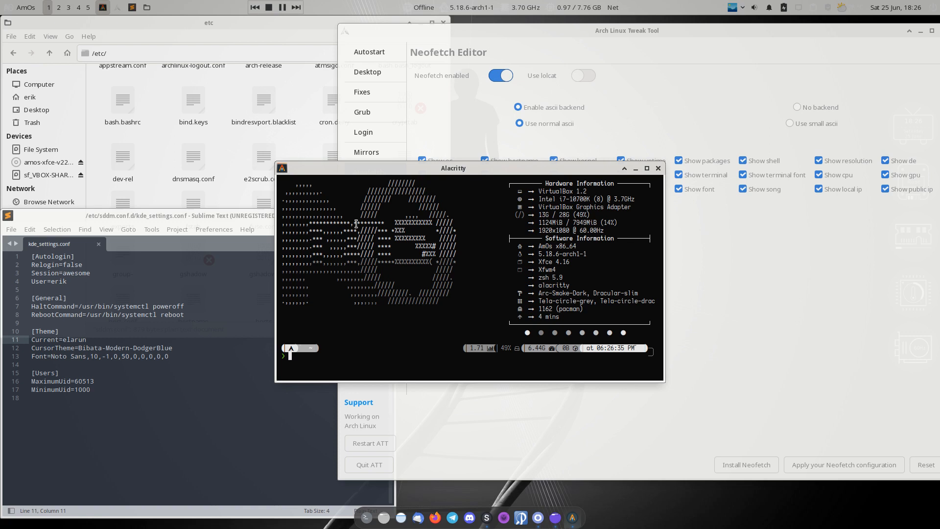
left_click_drag(458, 170, 386, 136)
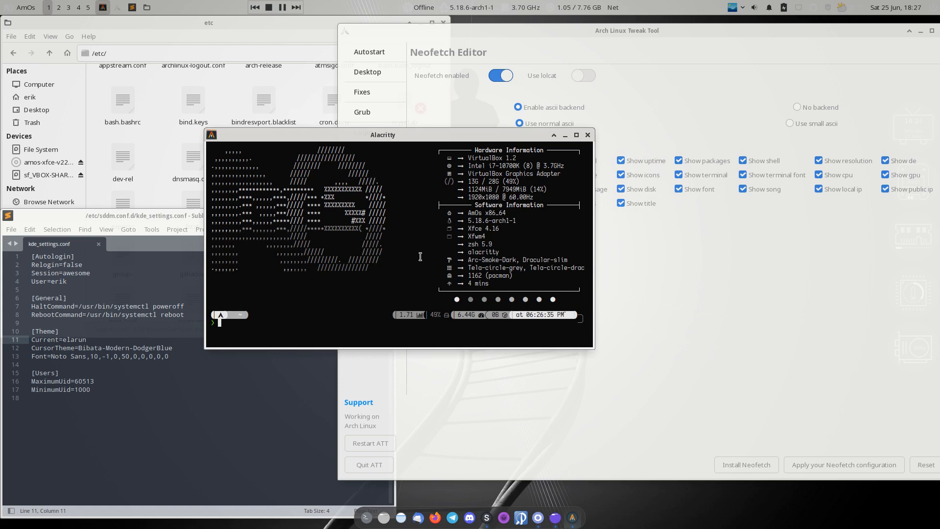
left_click_drag(415, 139, 411, 230)
left_click(674, 242)
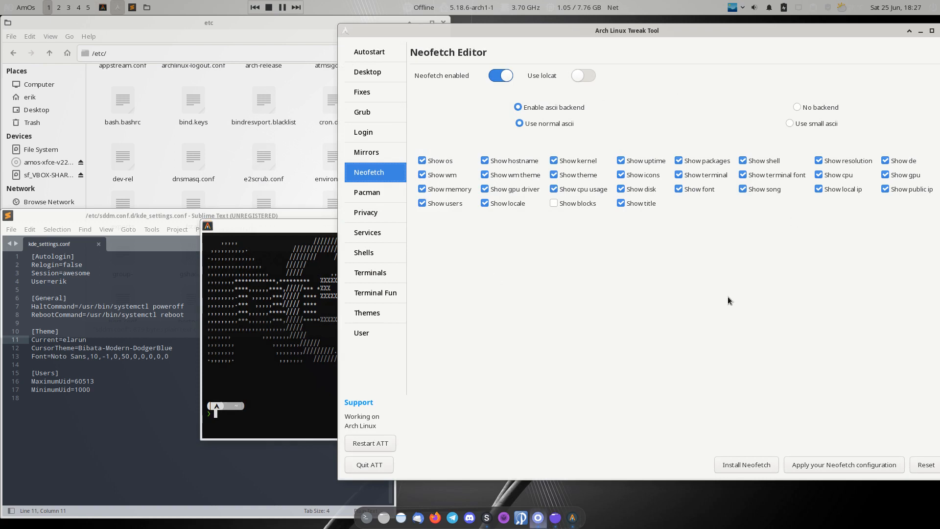
left_click(329, 293)
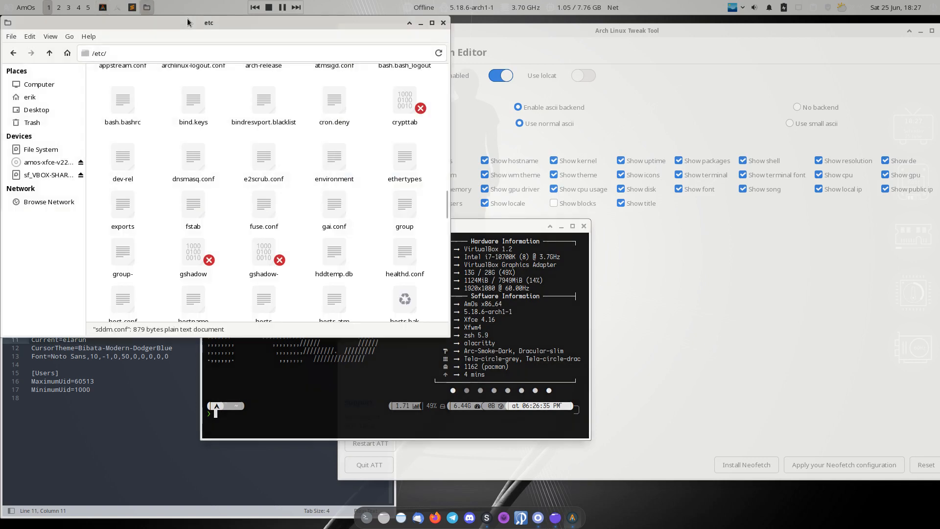
Open ~/.config/neofetch/config.conf in Sublime Text from Thunar
left_click(192, 22)
left_click(54, 98)
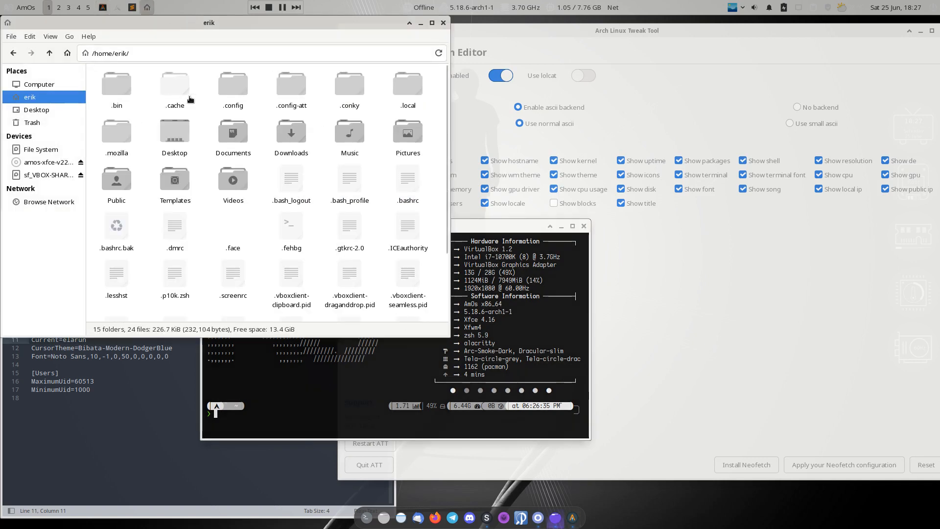
double_click(233, 87)
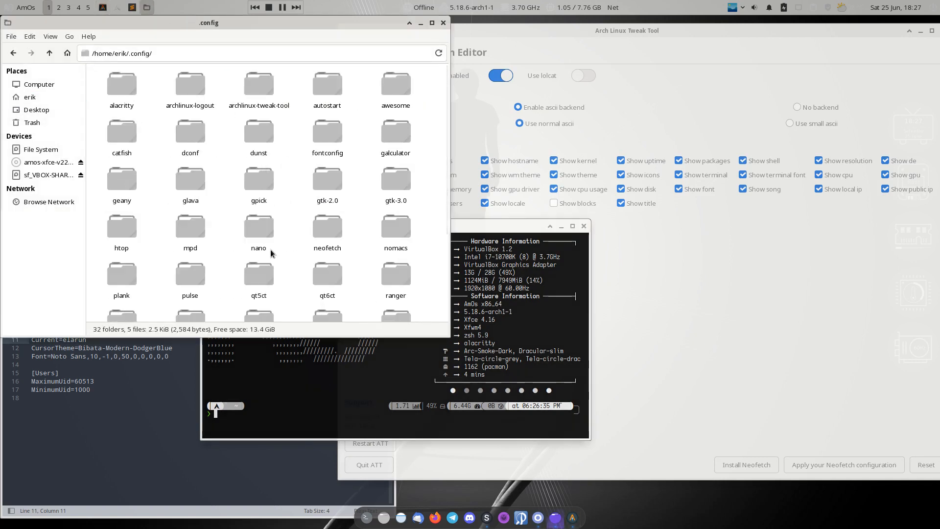
type("neo")
key("Return")
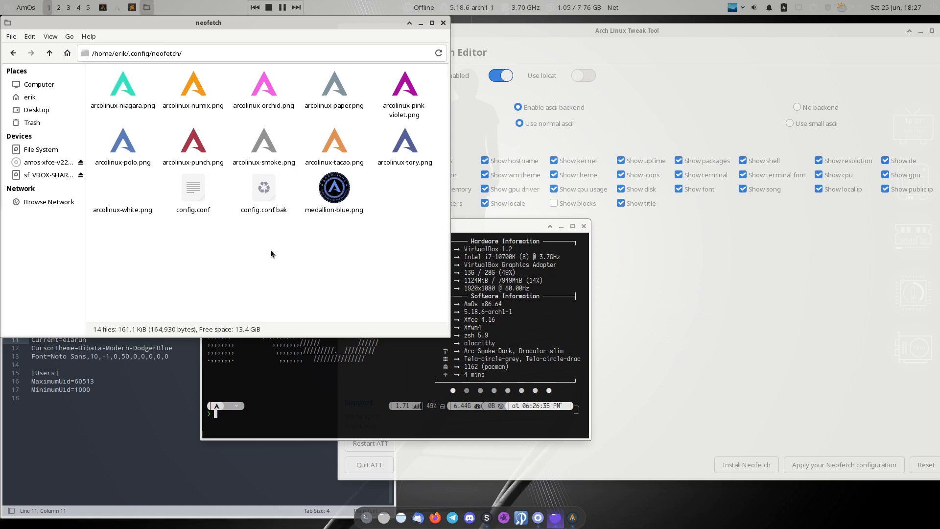
left_click(198, 196)
double_click(198, 196)
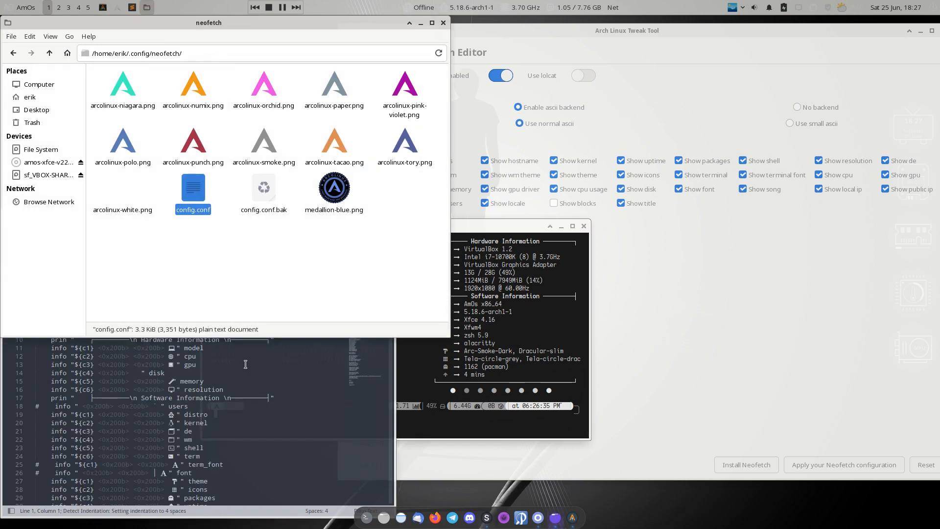
Compare config.conf's model, cpu and Software Information lines with the terminal output, then close both
left_click_drag(269, 215, 812, 104)
left_click_drag(499, 231, 419, 158)
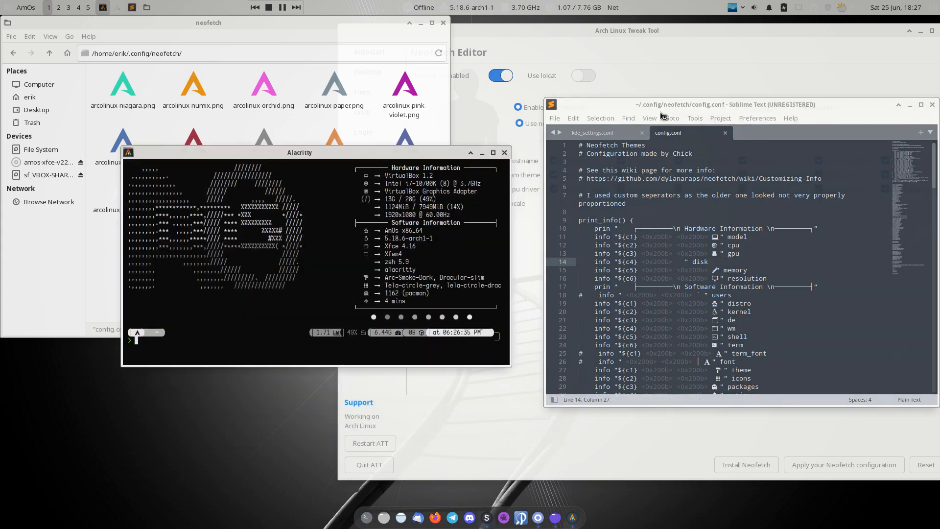
left_click_drag(702, 104, 668, 56)
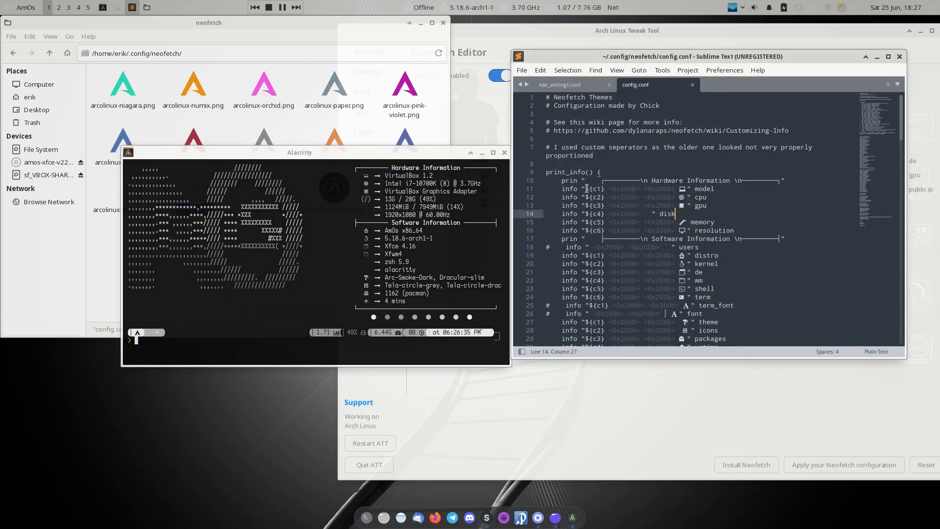
left_click(711, 189)
left_click(705, 198)
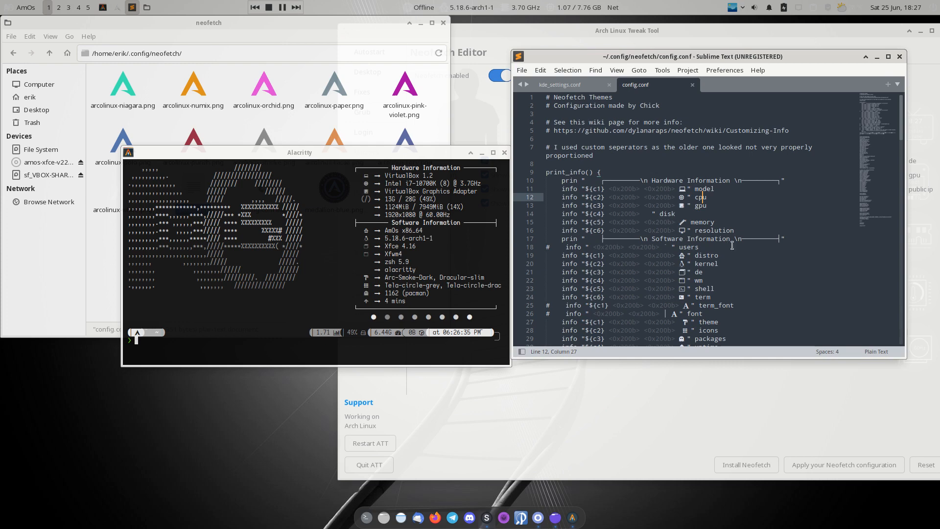
left_click_drag(742, 238, 619, 237)
left_click_drag(469, 221, 367, 223)
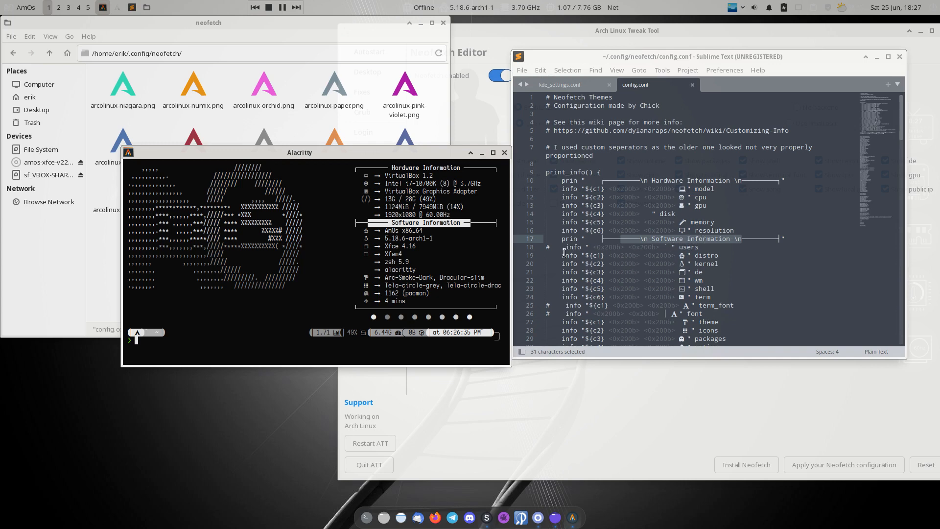
left_click(547, 256)
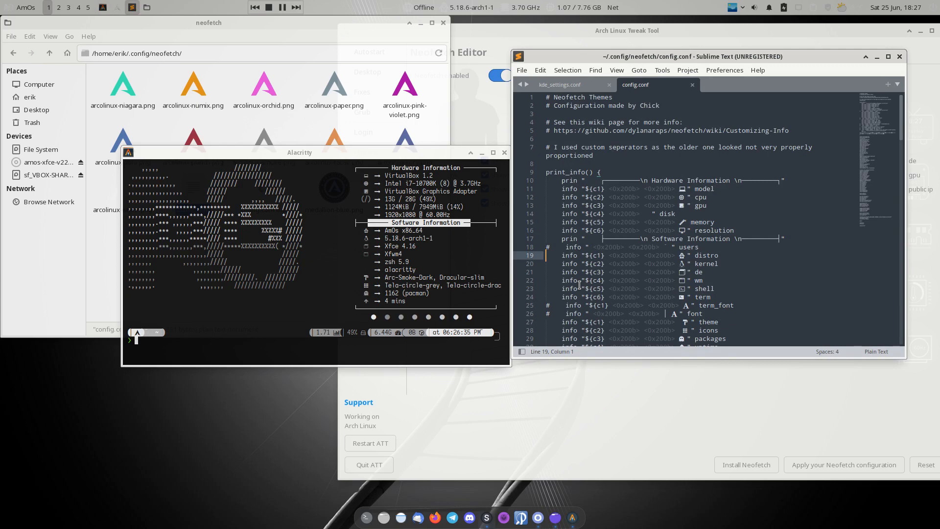
left_click(900, 57)
left_click(504, 152)
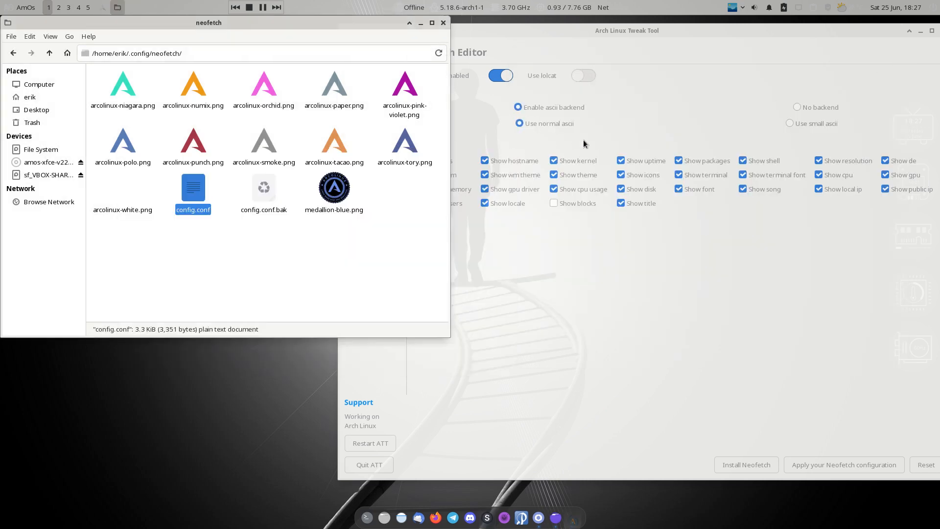
Install Neofetch from the Arch Linux Tweak Tool
left_click(618, 140)
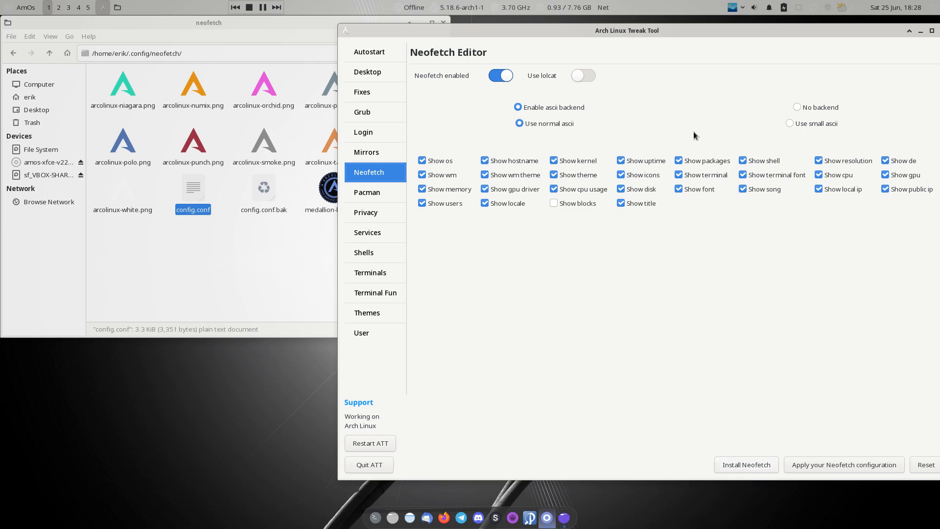
left_click_drag(692, 30, 660, 39)
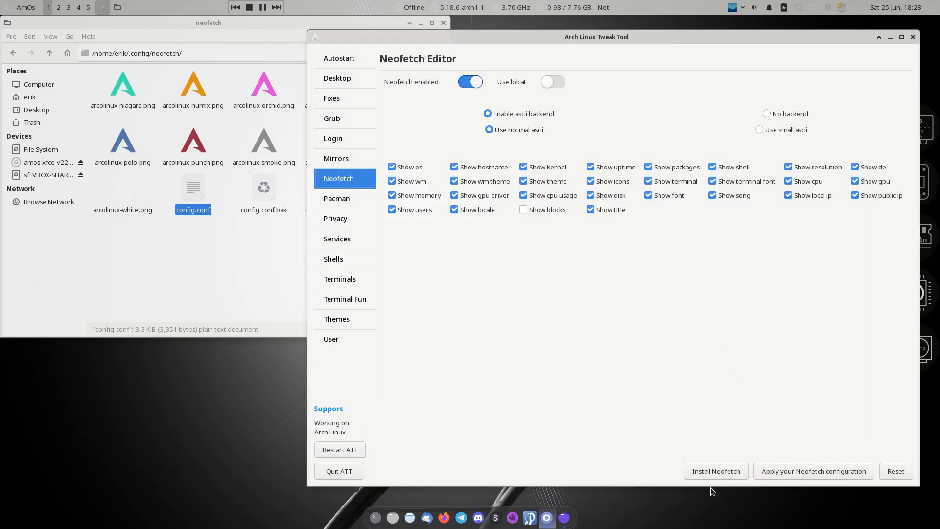
left_click(723, 479)
Apply the Neofetch configuration, rewriting config.conf to 3,350 bytes, and close the preview terminal
left_click(801, 471)
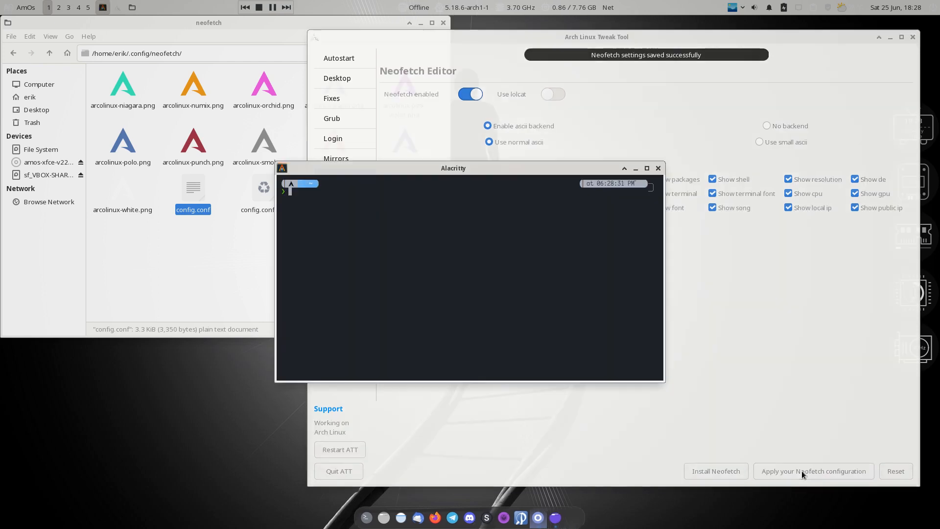
left_click(659, 168)
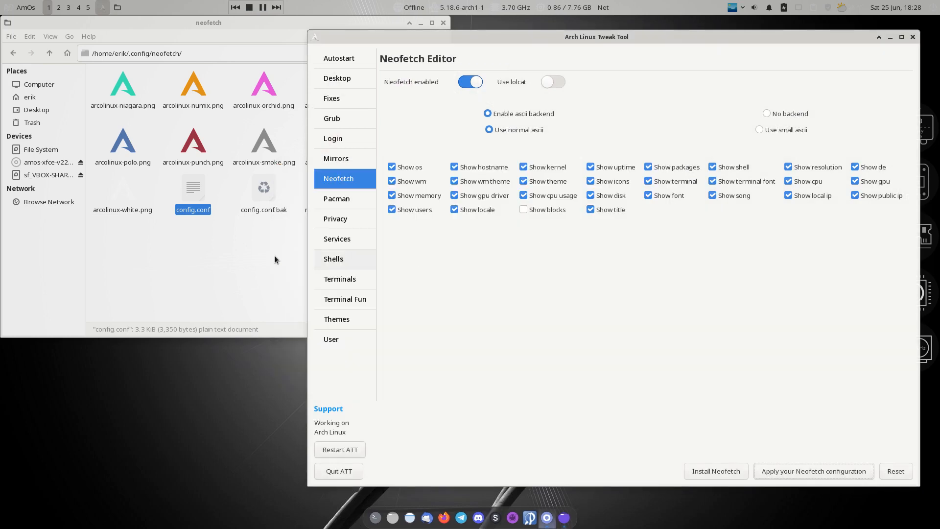
left_click(185, 250)
Compare config.conf with config.conf.bak, then close the comparison tool
left_click(187, 191)
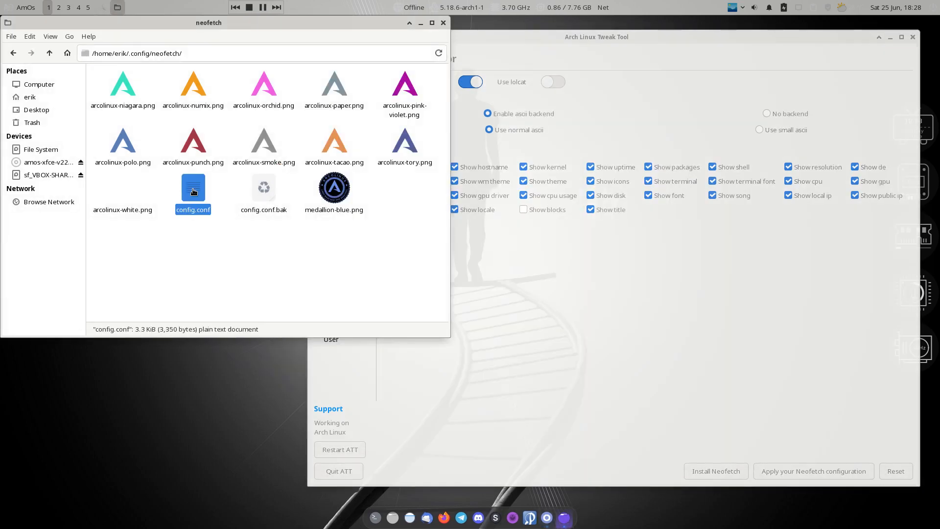
left_click(199, 229)
left_click(194, 193)
left_click_drag(186, 246, 272, 186)
right_click(268, 183)
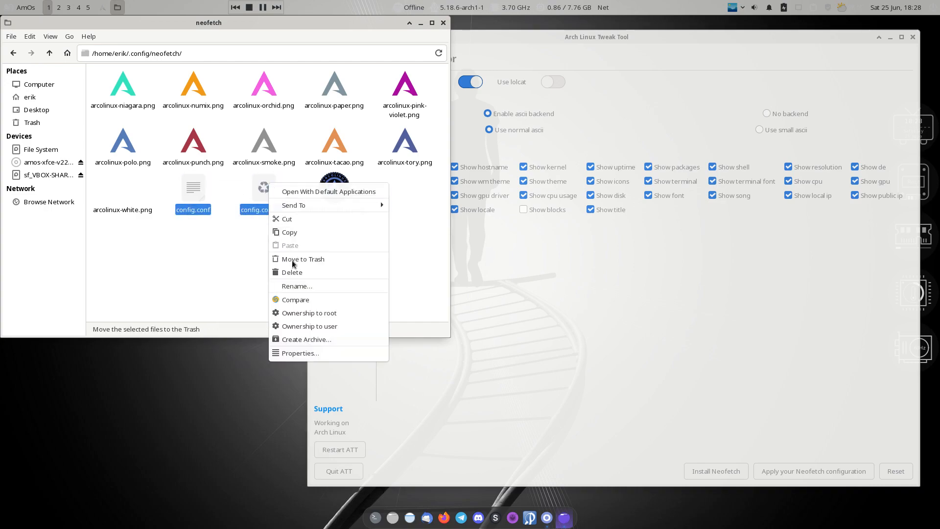
left_click(321, 304)
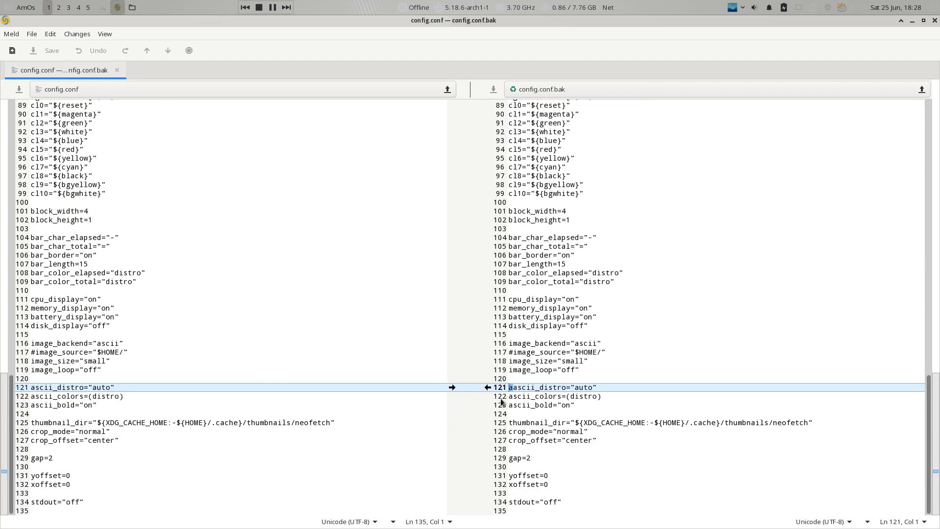
left_click(118, 71)
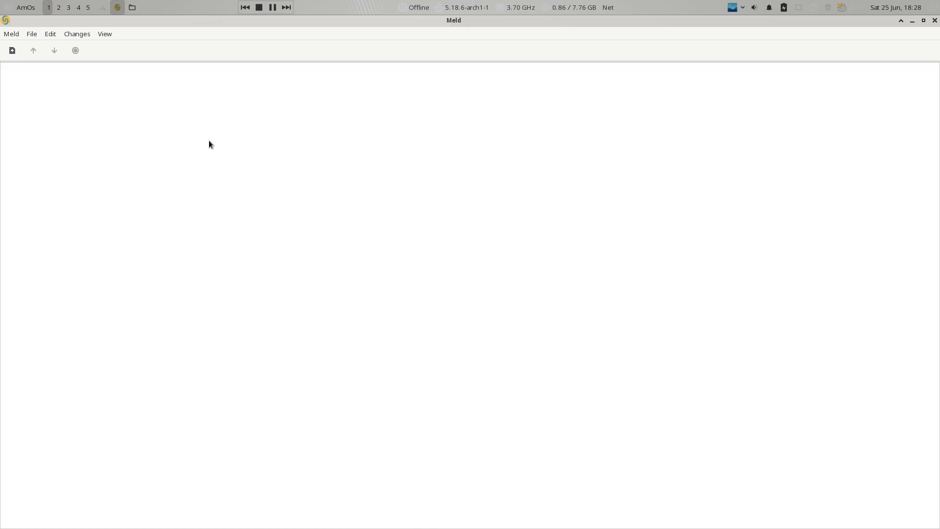
key("ctrl+q")
Open config.conf in the text editor to review it
left_click(193, 223)
left_click(195, 201)
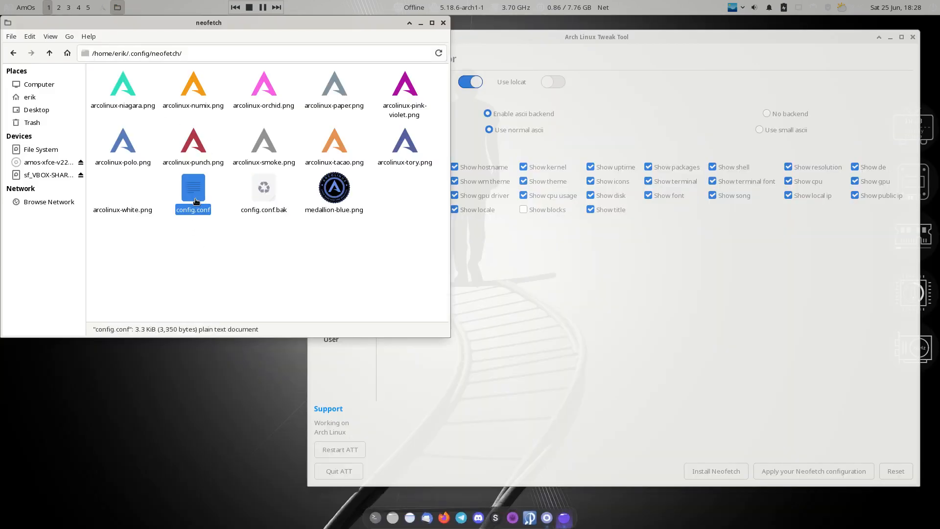
double_click(196, 202)
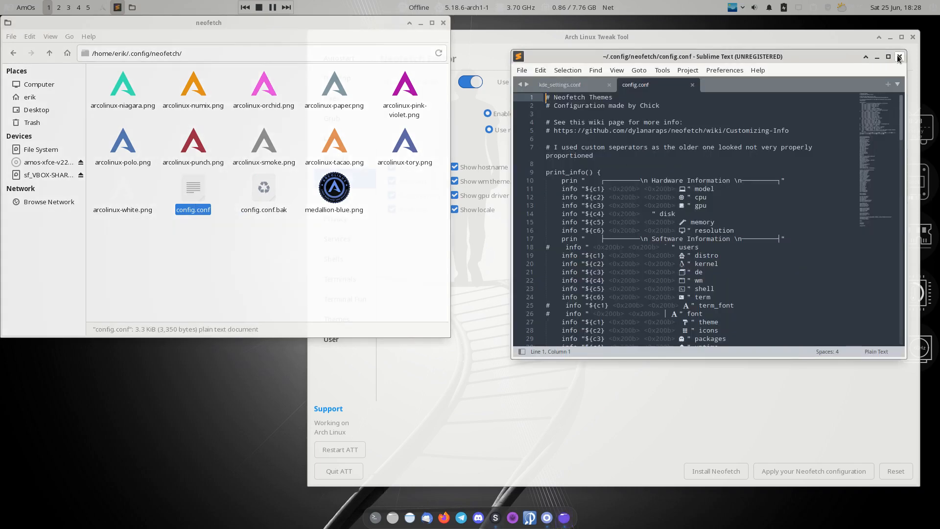
left_click(899, 58)
left_click(273, 234)
left_click(196, 197)
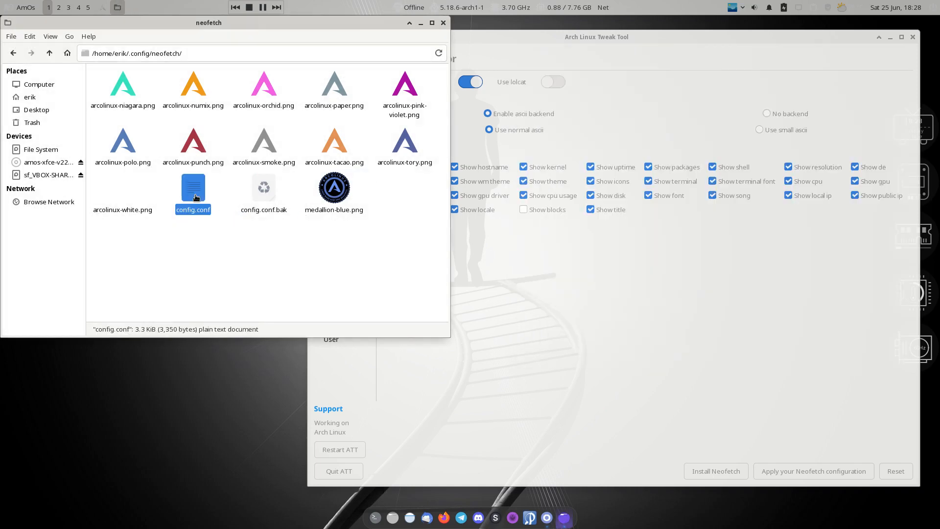
double_click(196, 197)
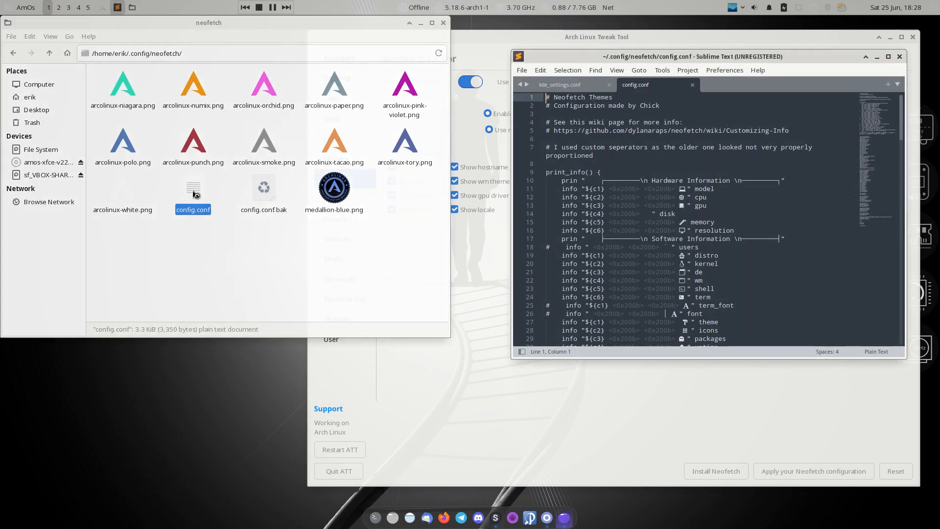
left_click(206, 192)
double_click(199, 195)
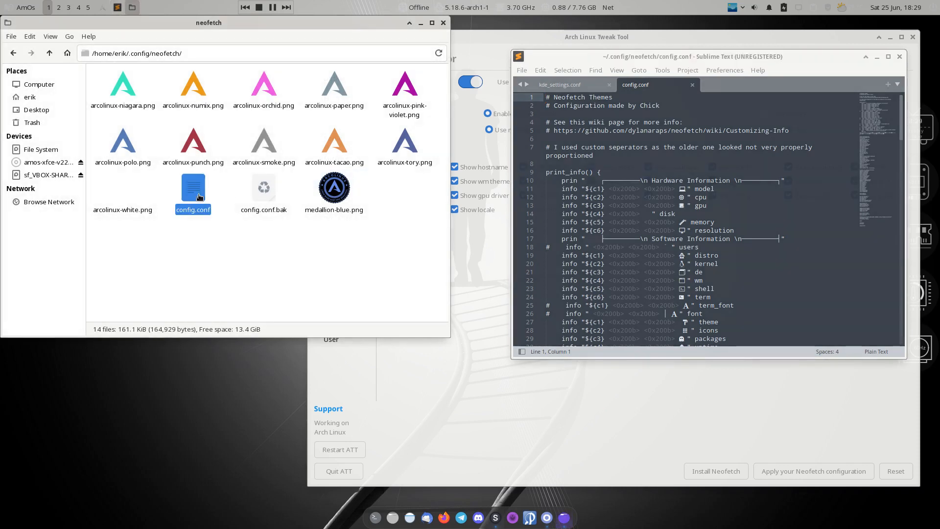
Rename config.conf to config.conf-backup
left_click(208, 22)
key("F2")
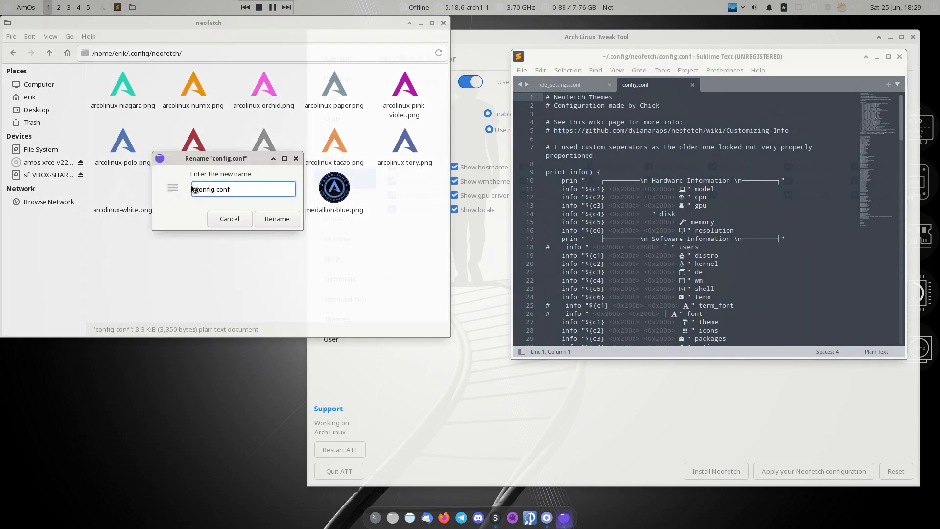
type("-backup")
key("Return")
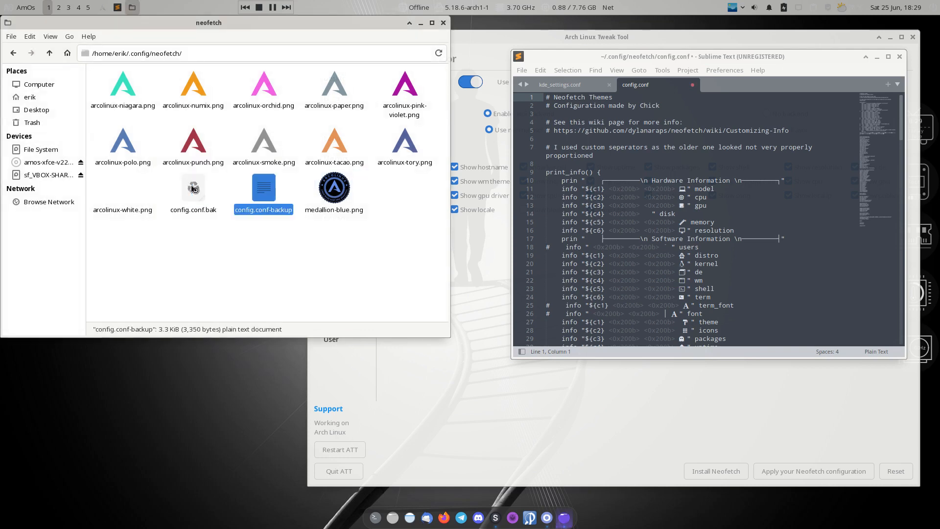
Open a neofetch terminal and the new config.conf, moving the terminal left
key("ctrl+alt+t")
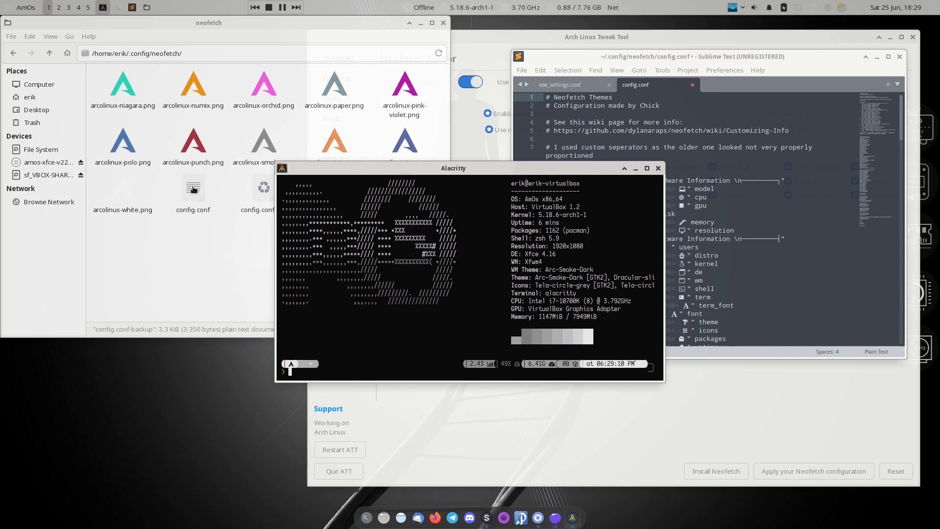
left_click(205, 242)
double_click(195, 193)
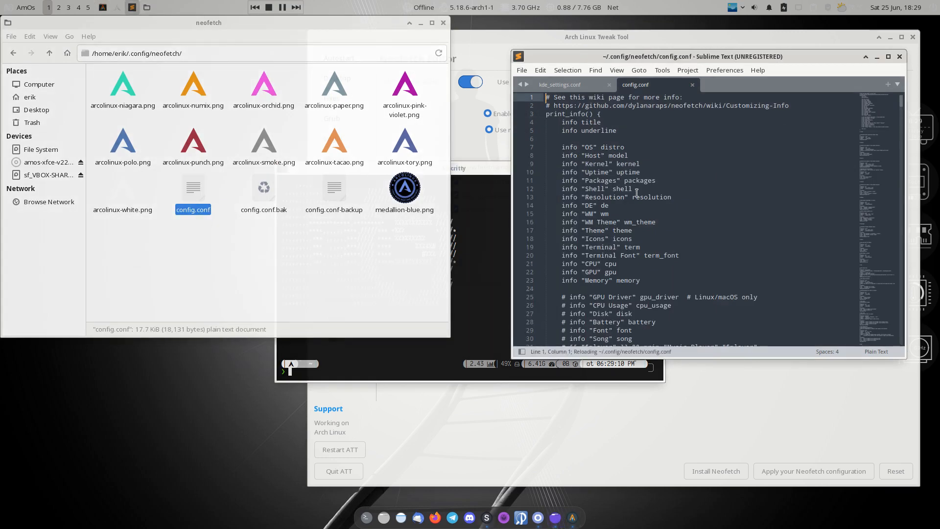
left_click(490, 275)
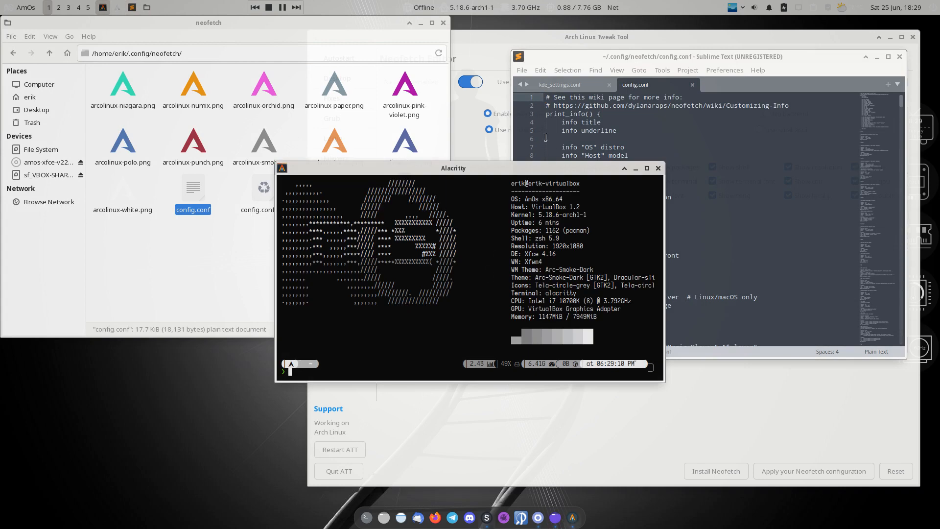
left_click_drag(655, 168, 447, 170)
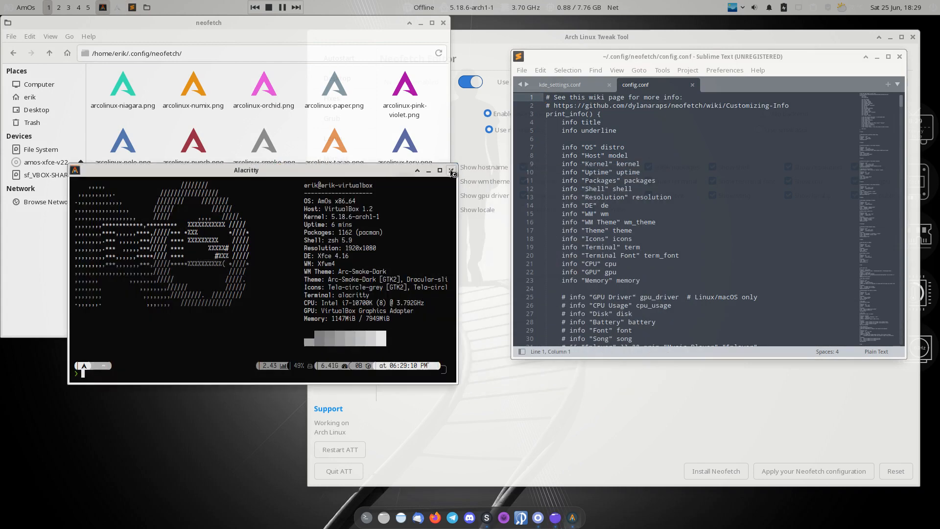
Close the terminal, config.conf editor and neofetch folder, then bring up the log-out options
left_click(451, 172)
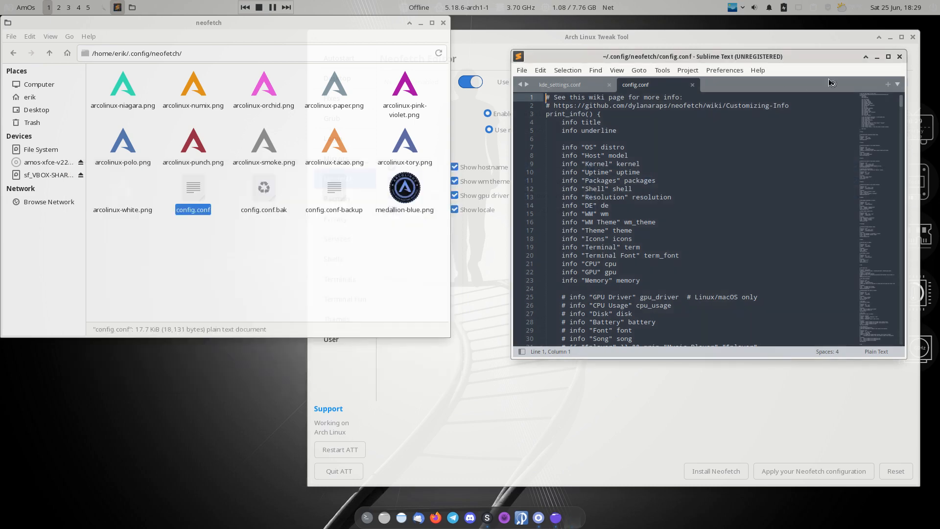
left_click(899, 57)
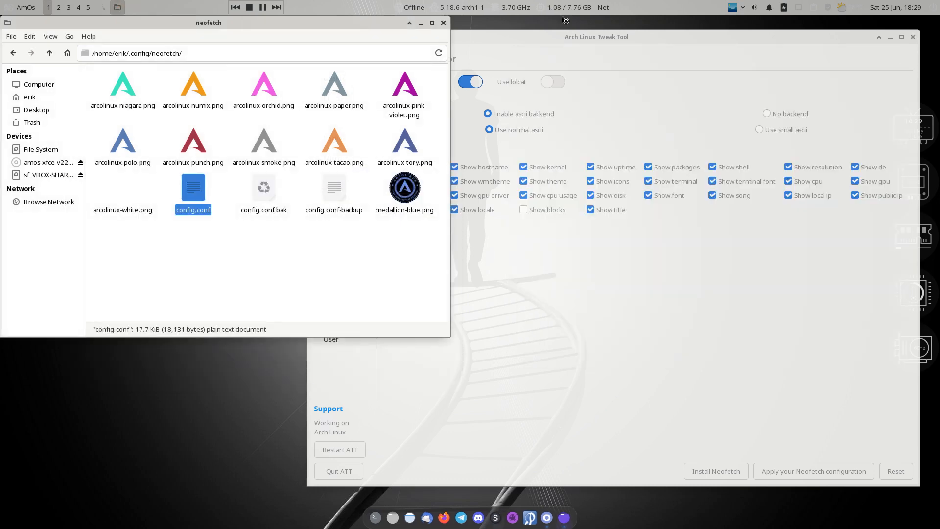
left_click(443, 22)
left_click(22, 8)
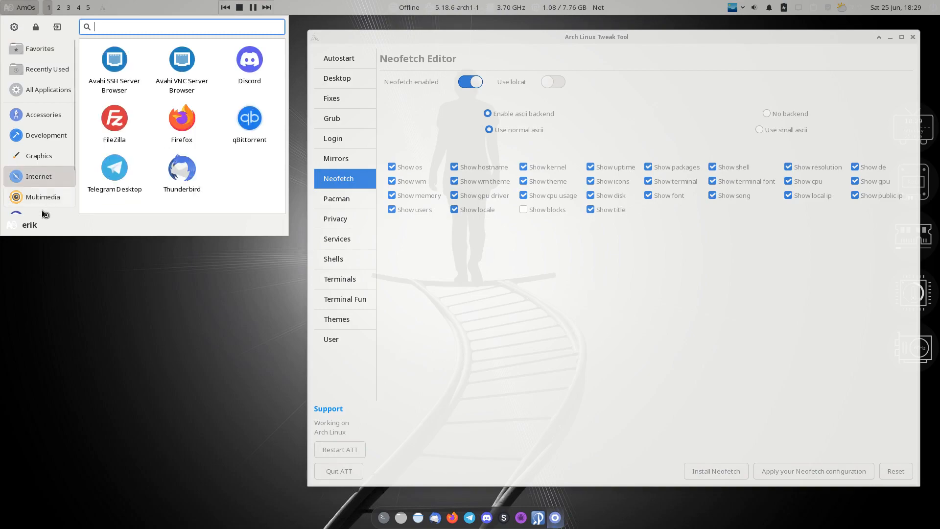
left_click(57, 26)
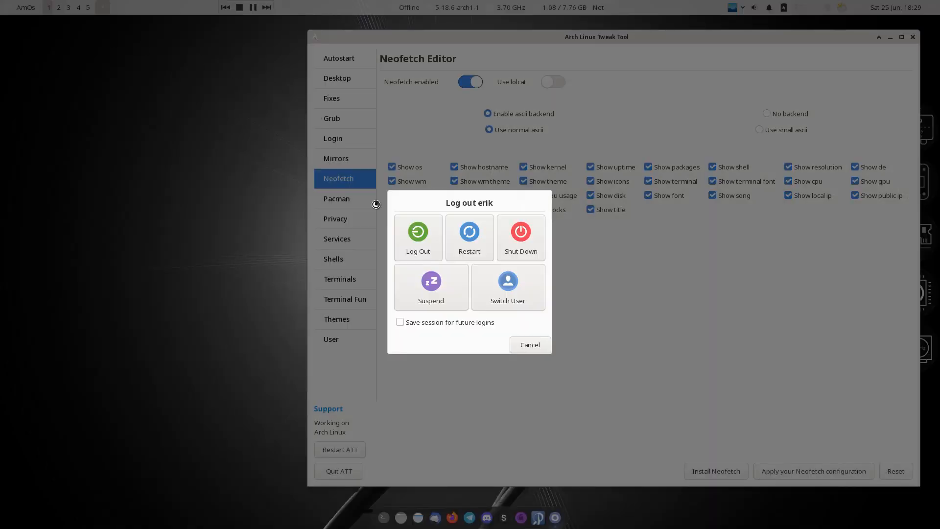
Log out and log back in with the user password
left_click(418, 235)
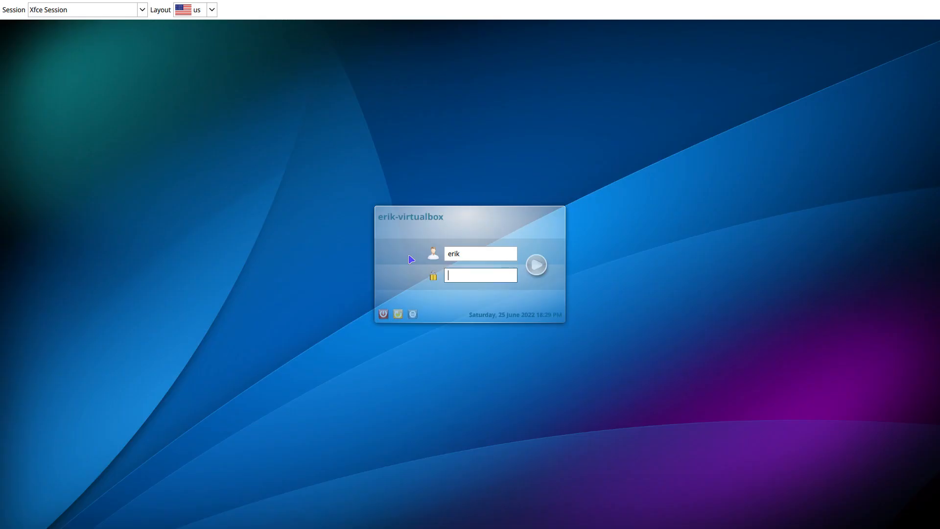
type("●●")
key("Return")
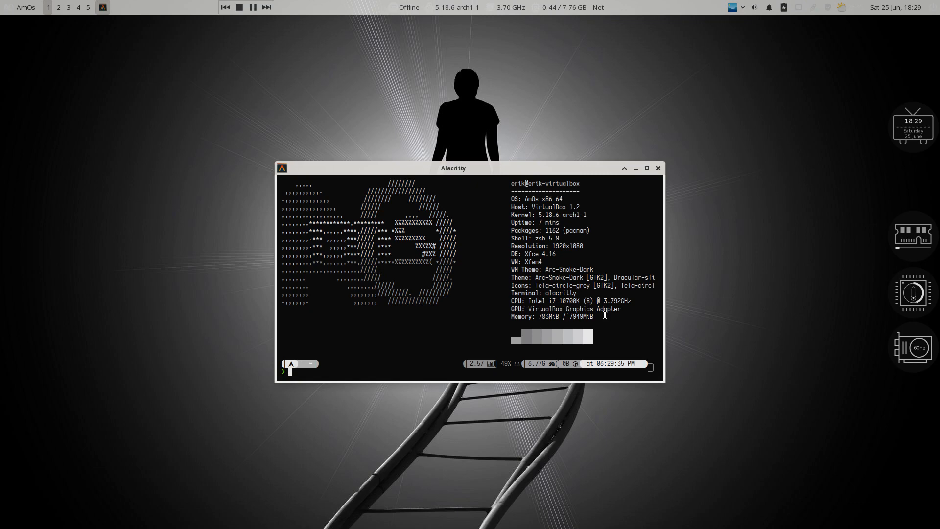
Select the neofetch output in the fresh terminal, then move the terminal near the top
left_click_drag(605, 316, 512, 185)
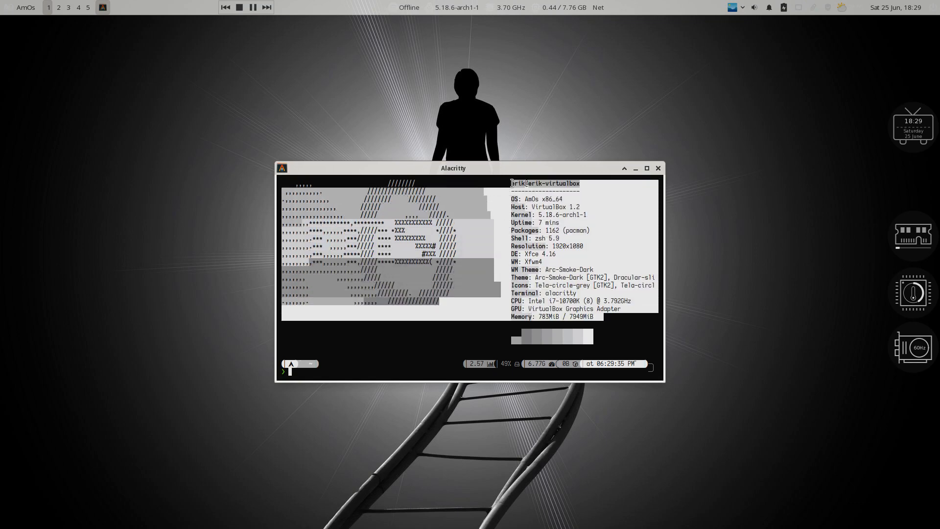
left_click(510, 207)
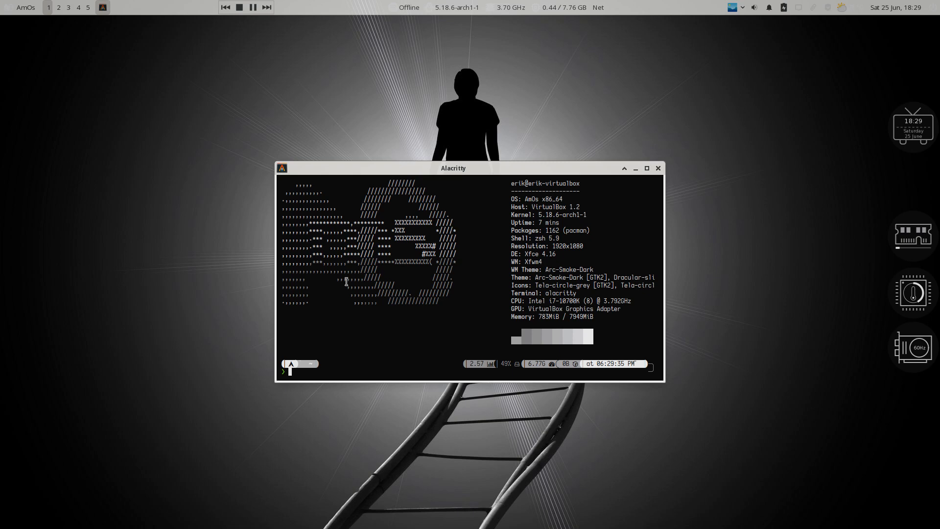
left_click_drag(512, 184, 603, 318)
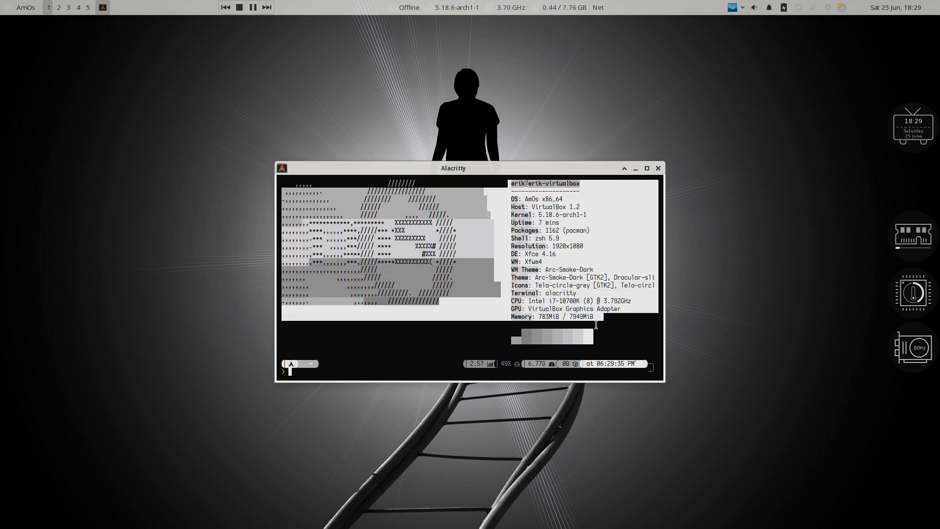
left_click(597, 325)
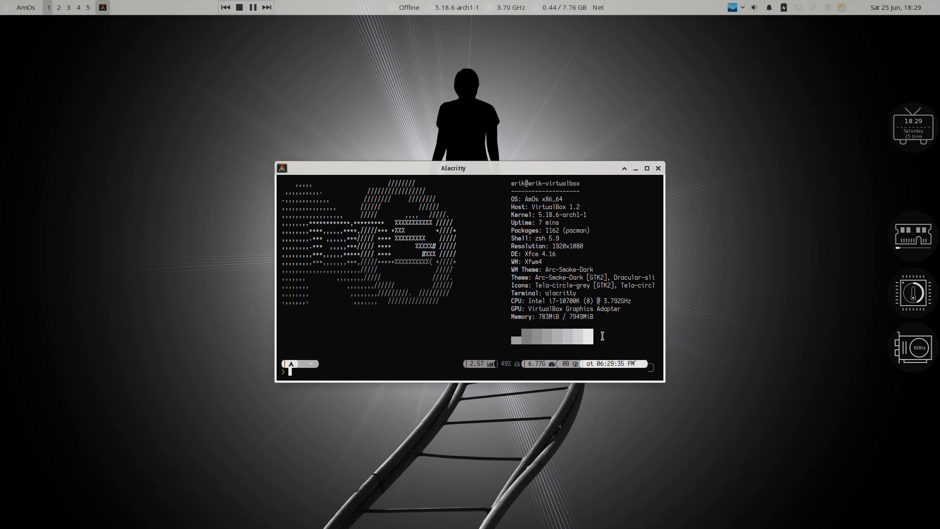
left_click_drag(563, 169, 626, 37)
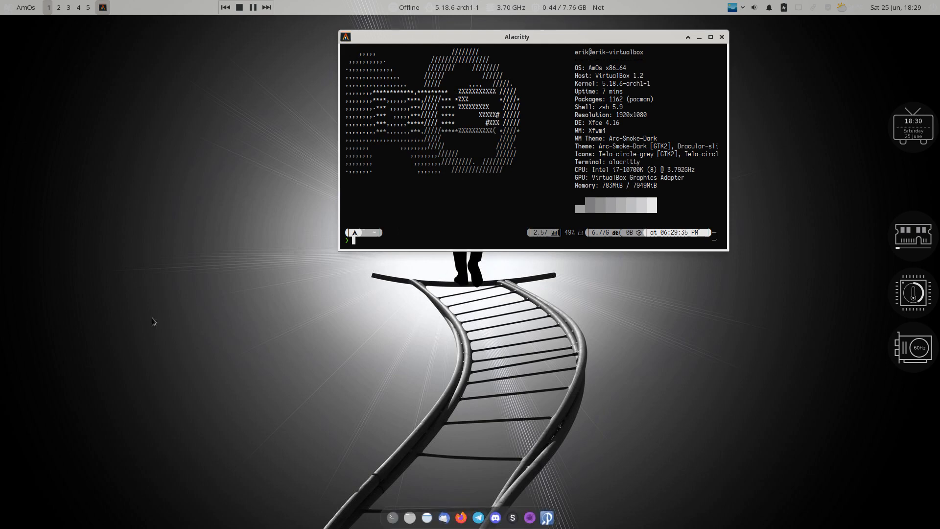
Launch Arch Linux Tweak Tool, authenticate, and remove the stale lock file
left_click(22, 10)
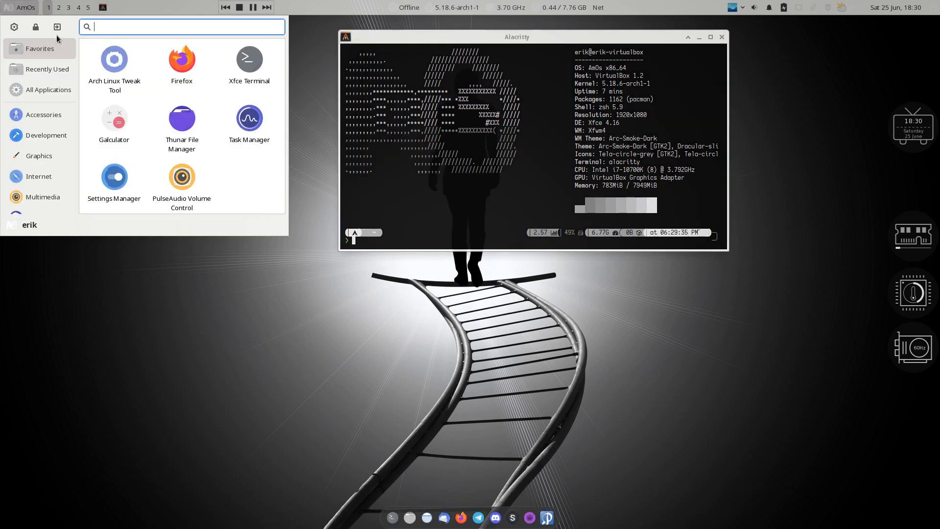
left_click(120, 65)
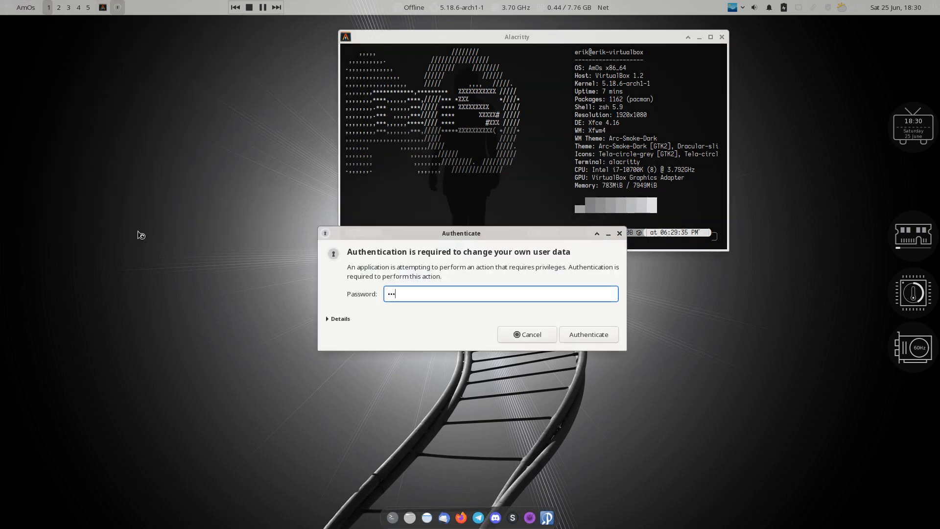
key("Return")
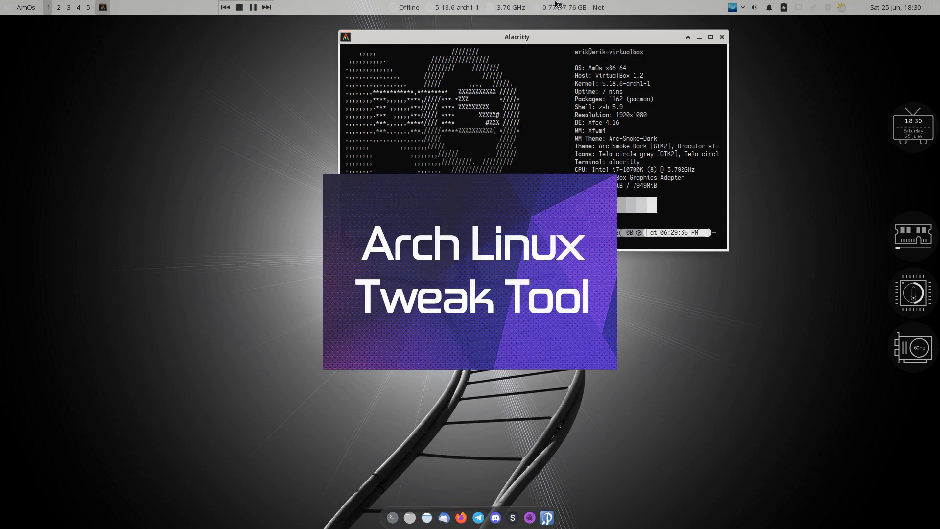
left_click_drag(553, 37, 221, 32)
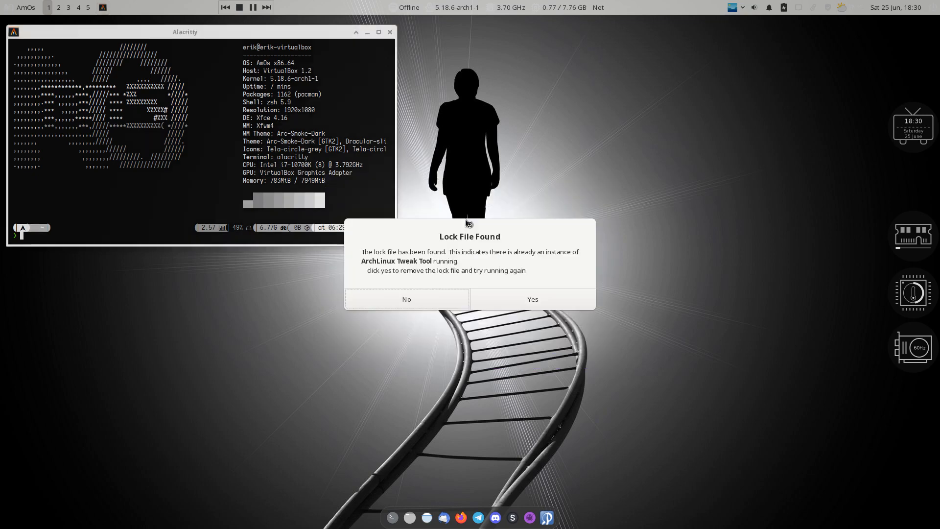
left_click(537, 301)
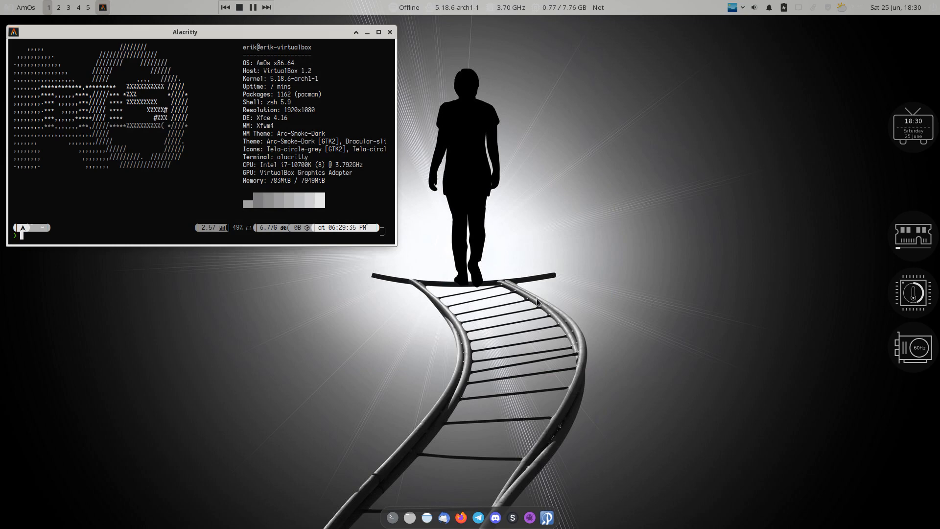
Relaunch the Tweak Tool from Favorites, authenticate, and apply wallpaper style 35
left_click(25, 8)
left_click(49, 135)
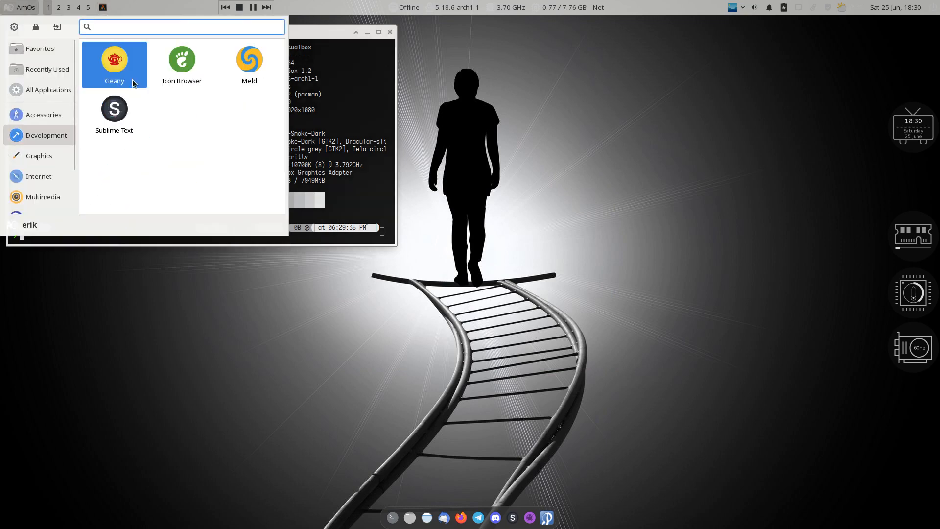
left_click(51, 52)
left_click(105, 64)
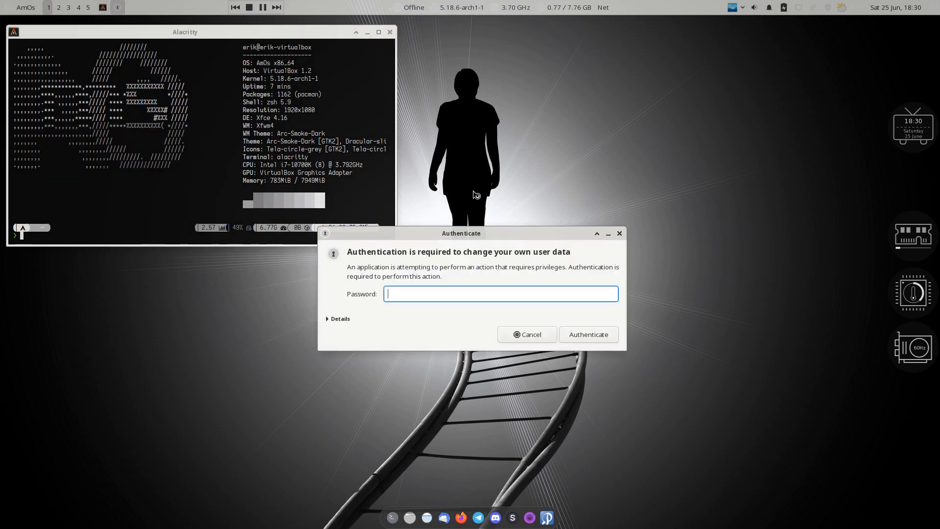
key("Return")
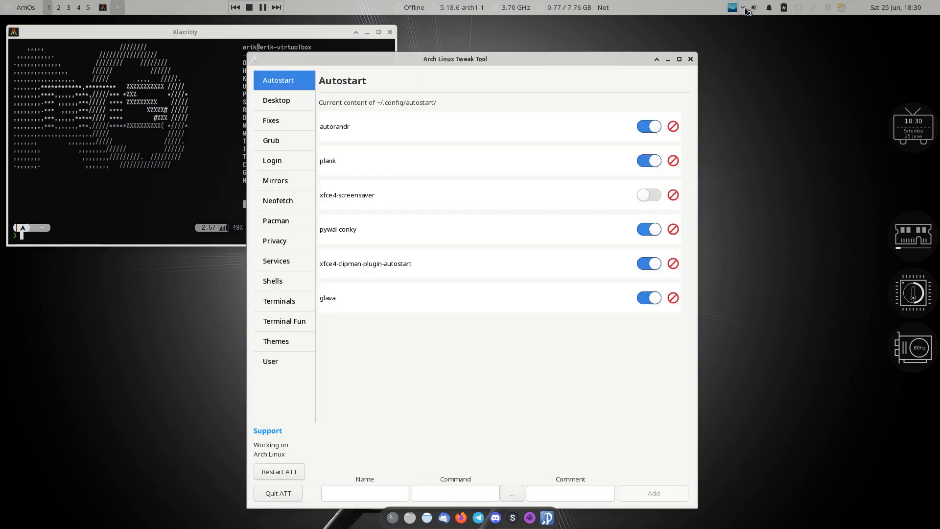
left_click(743, 8)
left_click(743, 49)
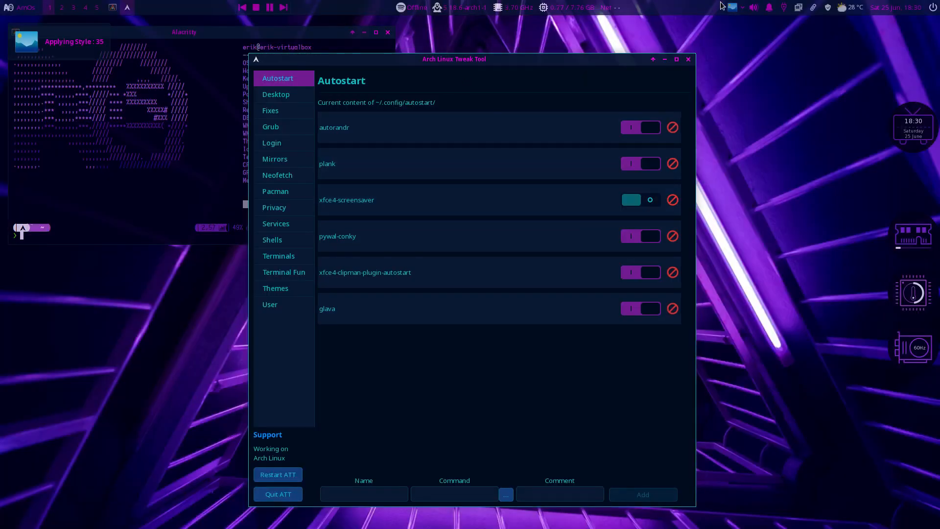
Switch the desktop to wallpaper style 27 and move the Tweak Tool up
left_click(743, 7)
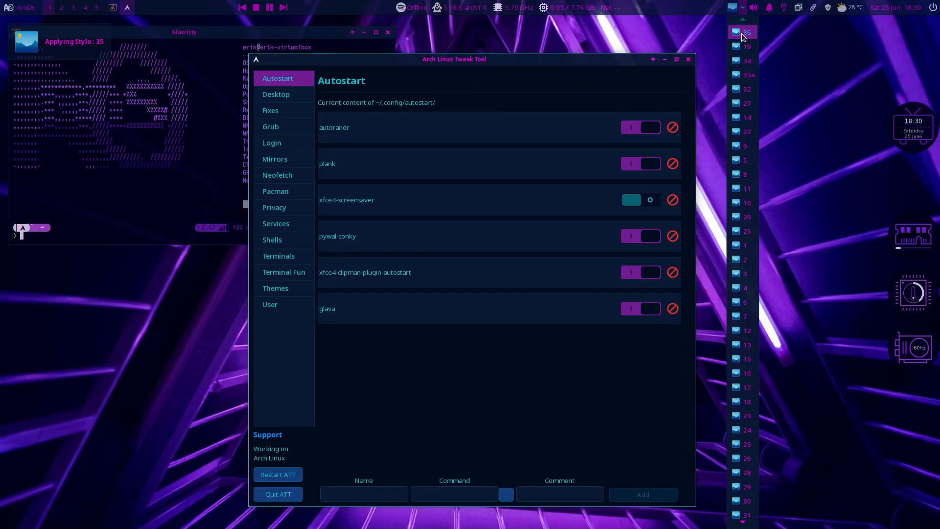
left_click(746, 102)
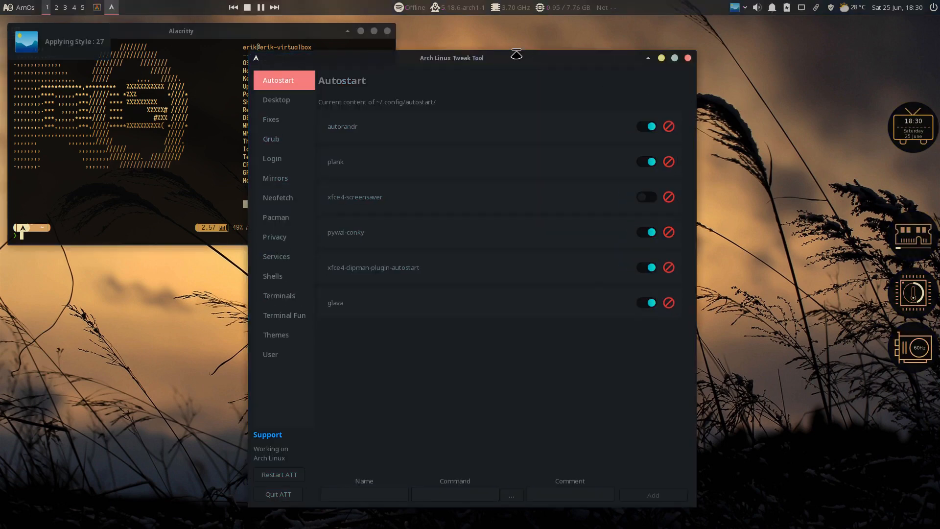
left_click_drag(497, 56, 596, 25)
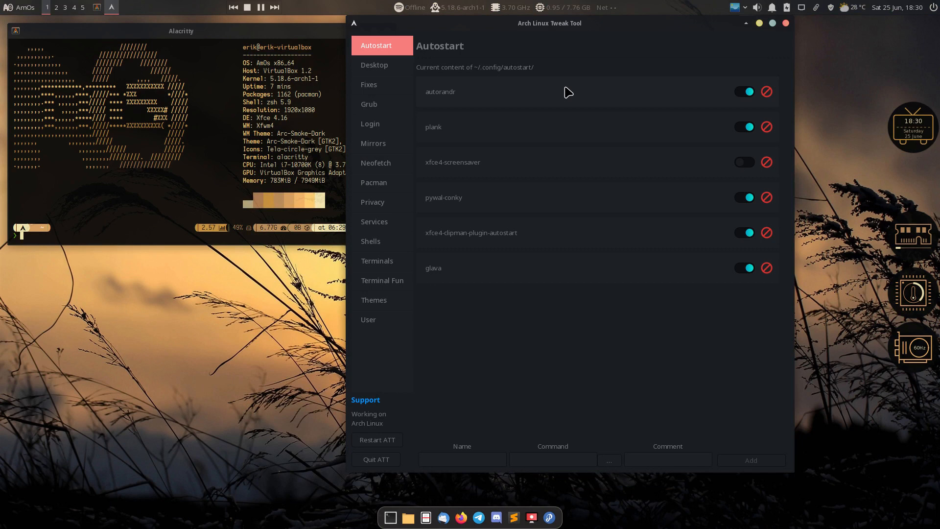
Hide colour blocks, title, terminal, memory, icons, resolution and hostname in Neofetch, save, and preview
left_click(381, 166)
left_click(490, 223)
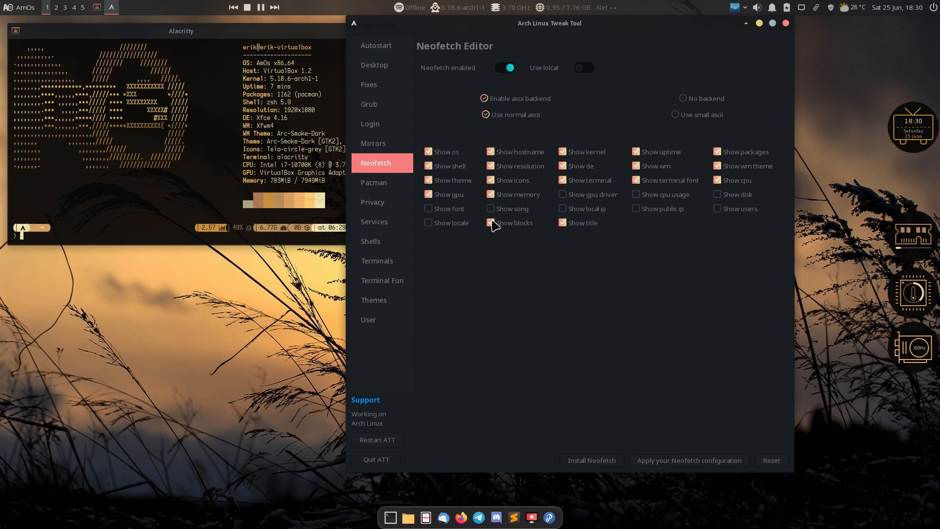
left_click(563, 223)
left_click(572, 182)
left_click(514, 194)
left_click(515, 180)
left_click(517, 167)
left_click(519, 153)
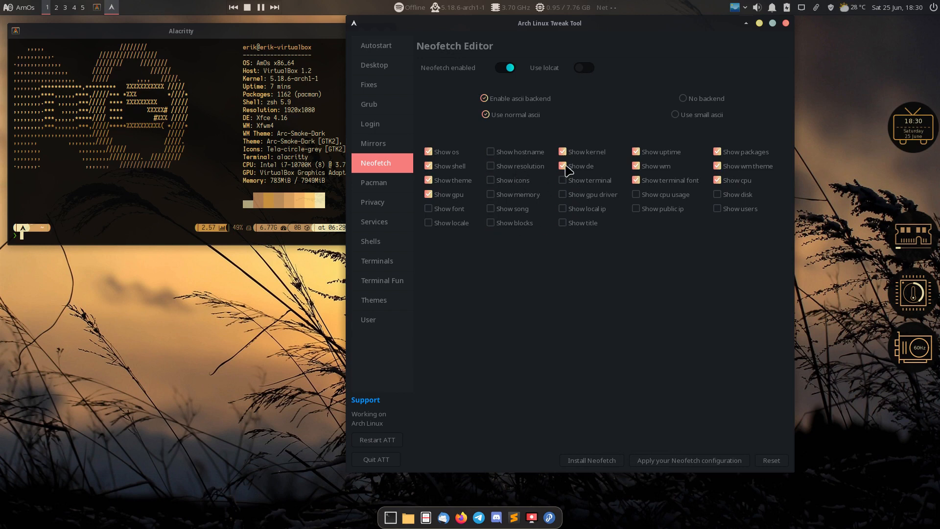
left_click(701, 460)
key("super+Return")
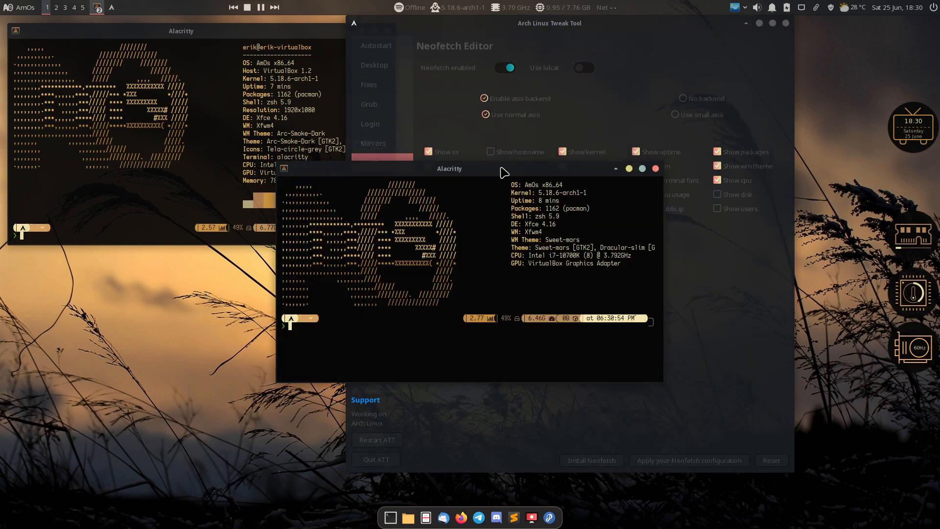
left_click_drag(504, 167, 227, 256)
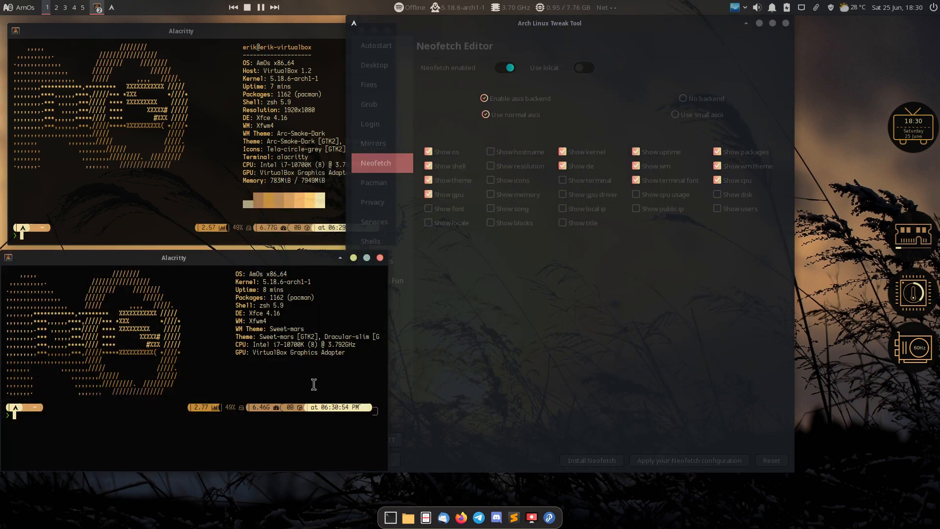
left_click(484, 279)
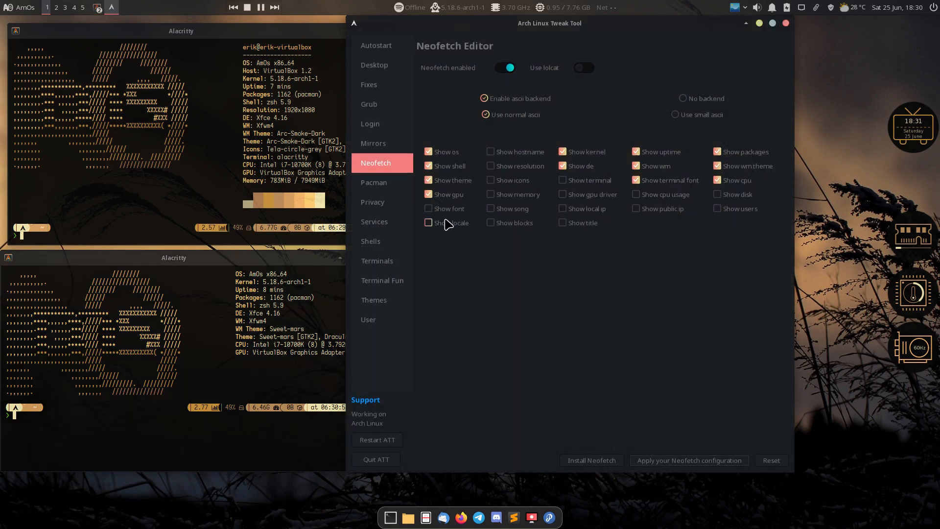
Also hide the gpu, theme, shell and OS lines and save the Neofetch configuration
left_click(443, 195)
left_click(444, 181)
left_click(446, 167)
left_click(451, 152)
left_click(736, 459)
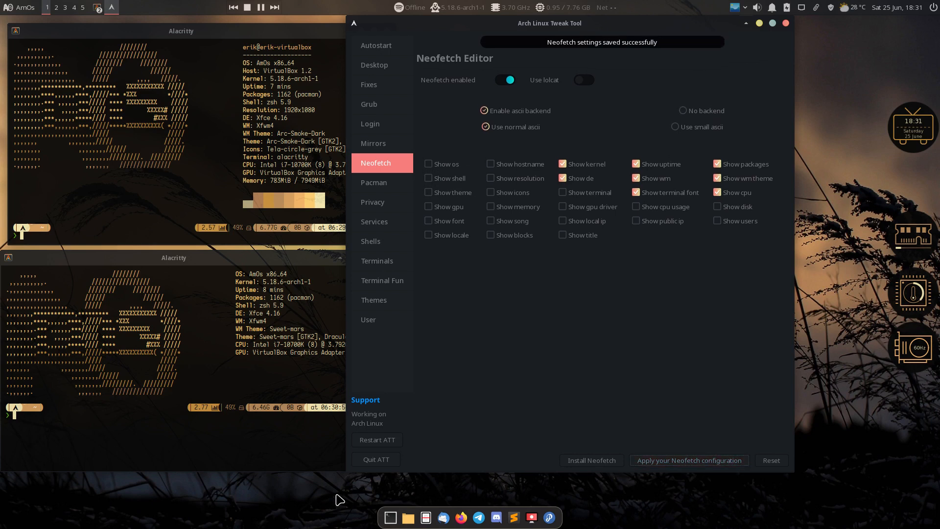
Check the neofetch result in a new terminal, then close the extra terminal windows
key("super+Return")
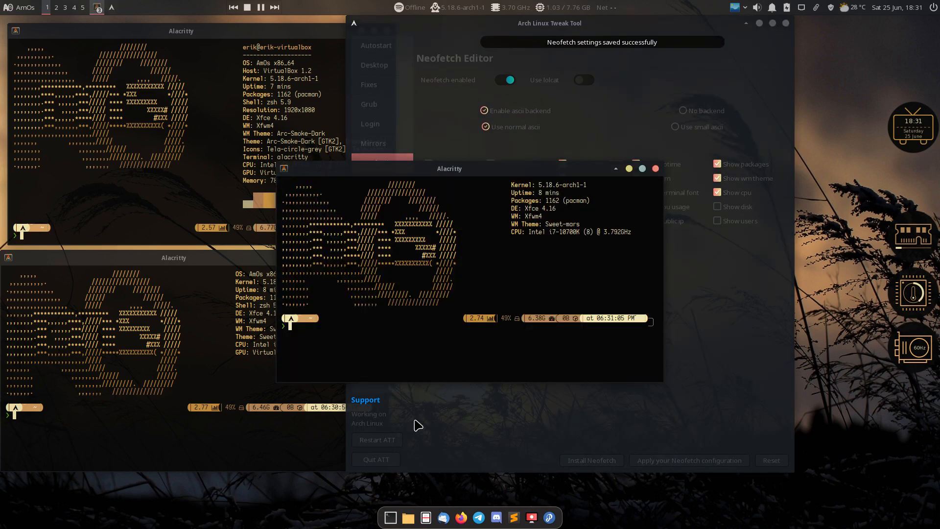
left_click_drag(514, 168, 327, 361)
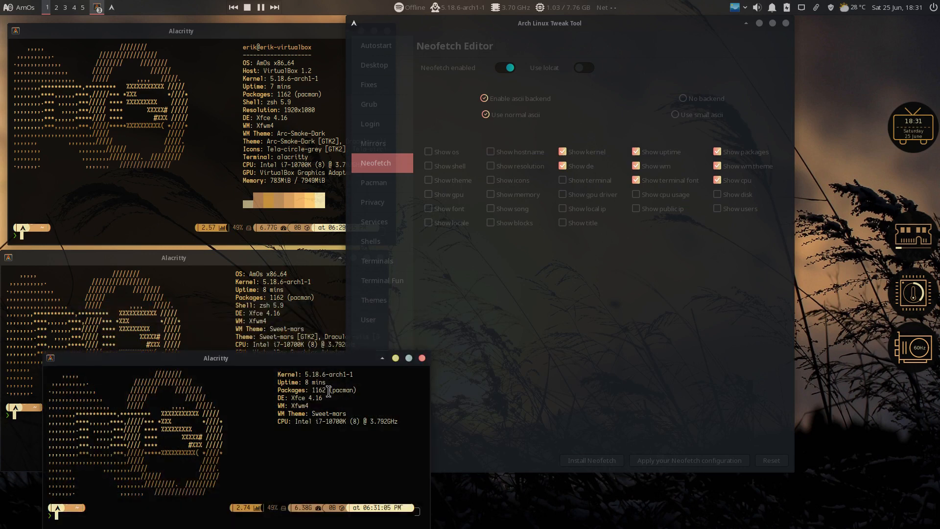
left_click(422, 358)
left_click(323, 303)
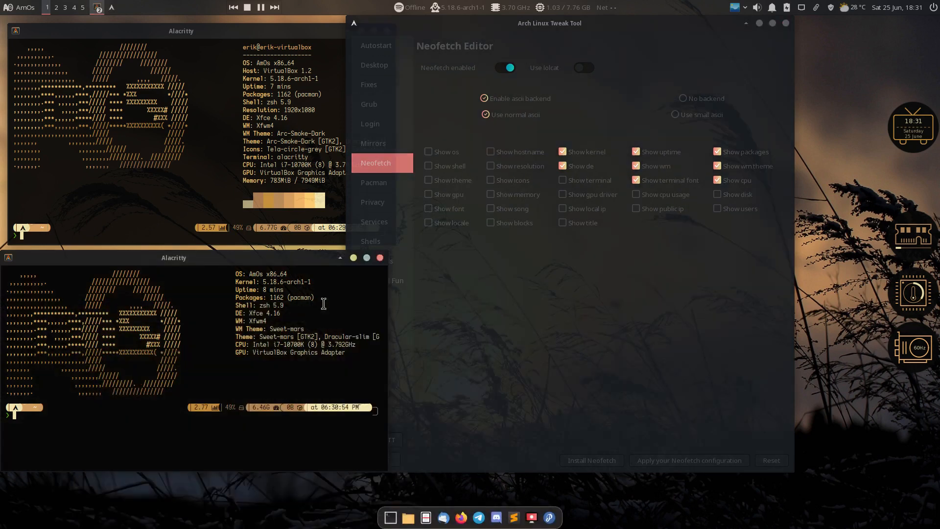
left_click(380, 257)
left_click(381, 56)
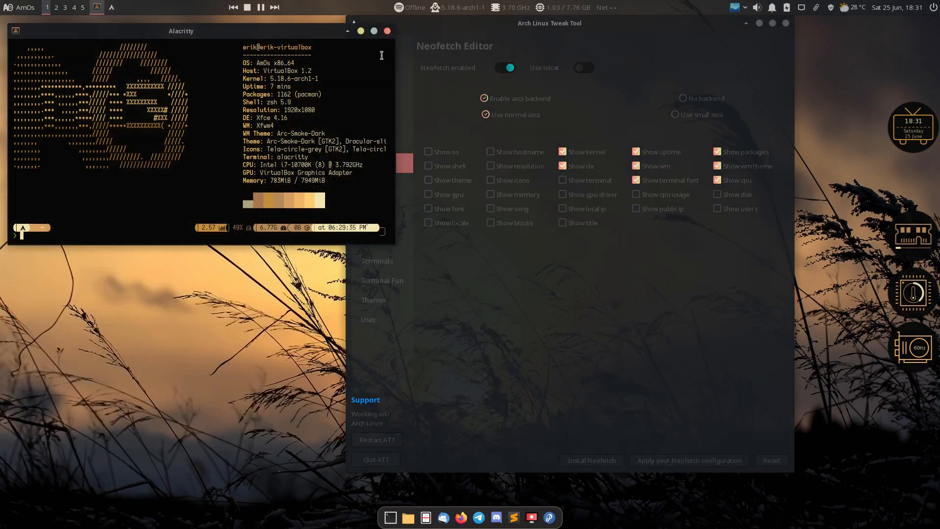
On the Privacy/Security page, enable hblock and install uBlock Origin, then go to Services
left_click(387, 31)
left_click_drag(464, 25, 210, 29)
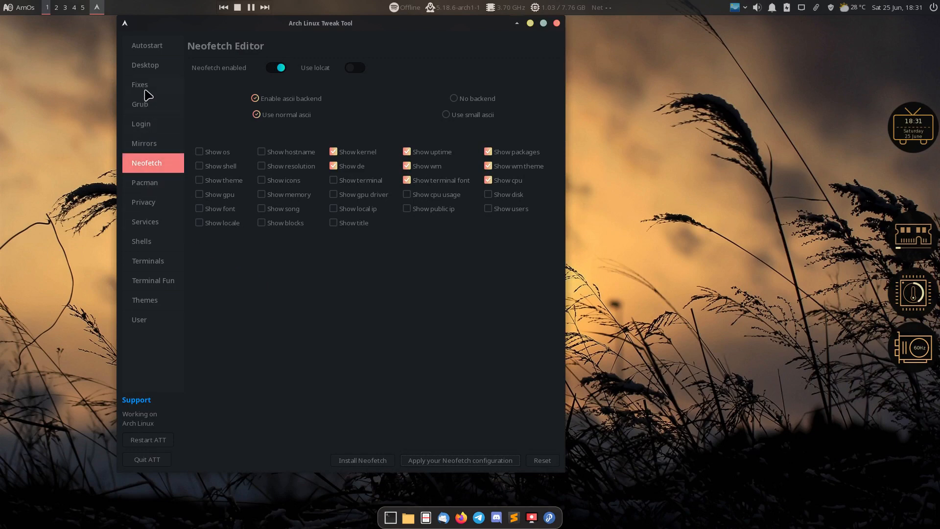
left_click(151, 190)
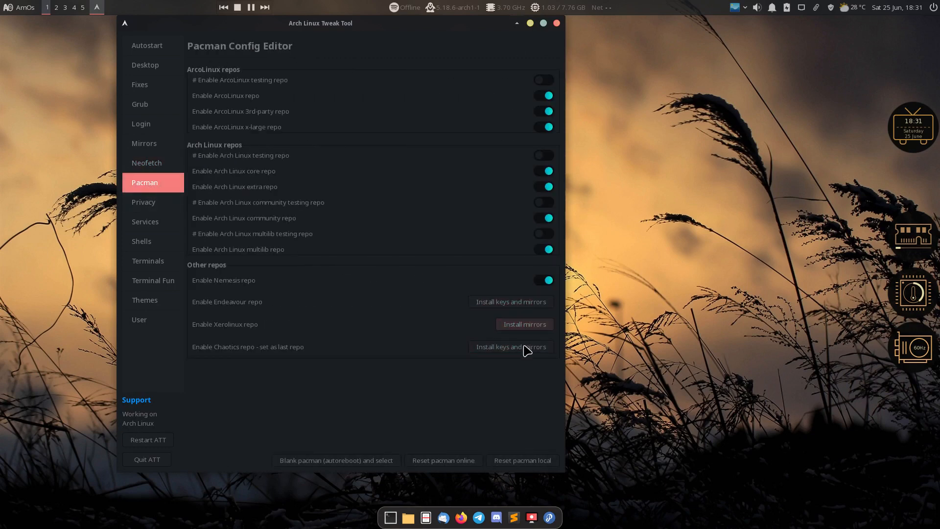
left_click(166, 203)
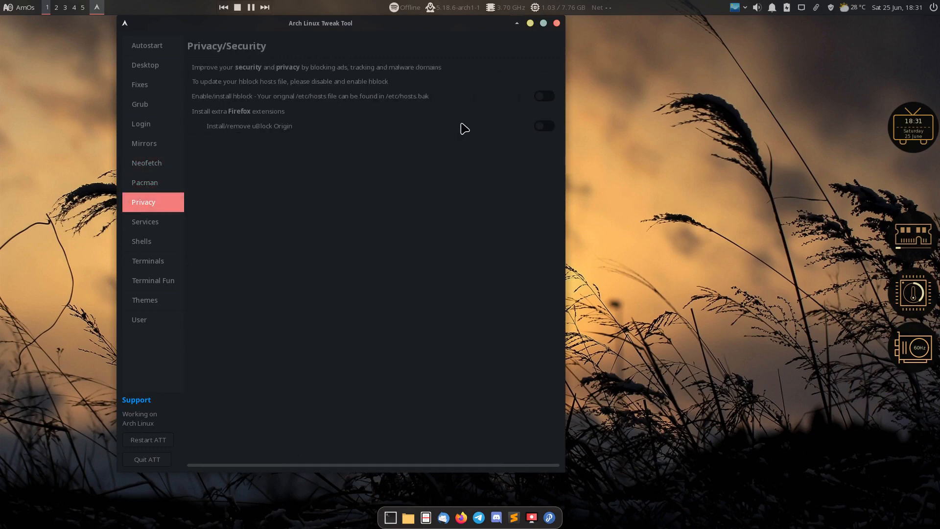
left_click(547, 98)
left_click(548, 126)
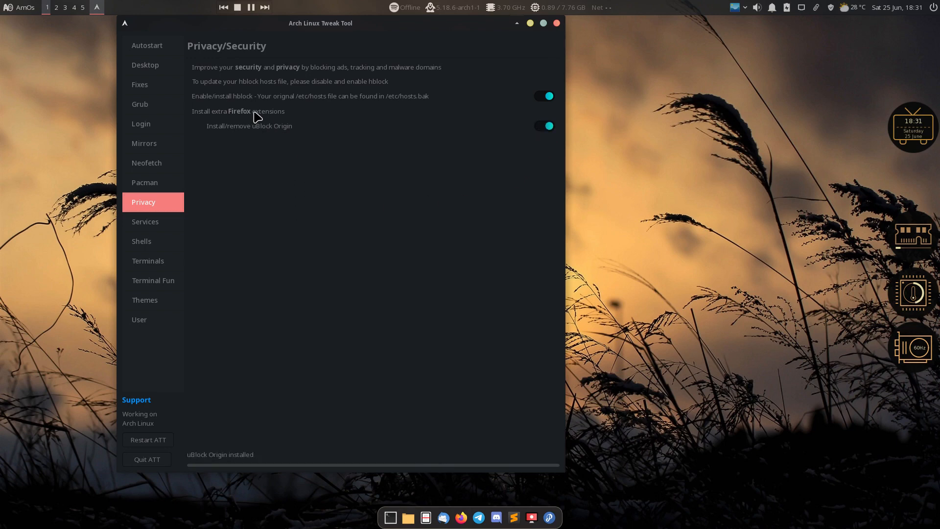
left_click(153, 222)
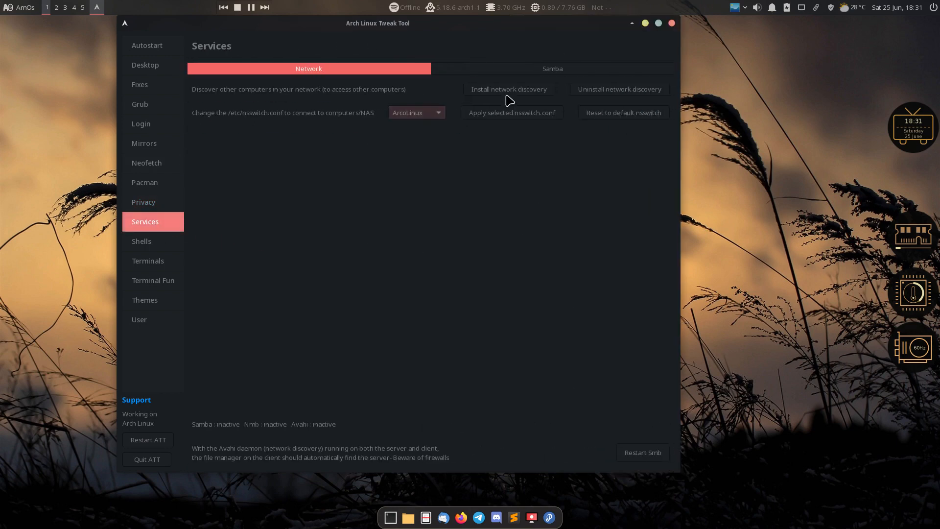
Install Oh-my-zsh-git and the ATT zshrc, restart the Tweak Tool, and return to ZSH themes
left_click(146, 248)
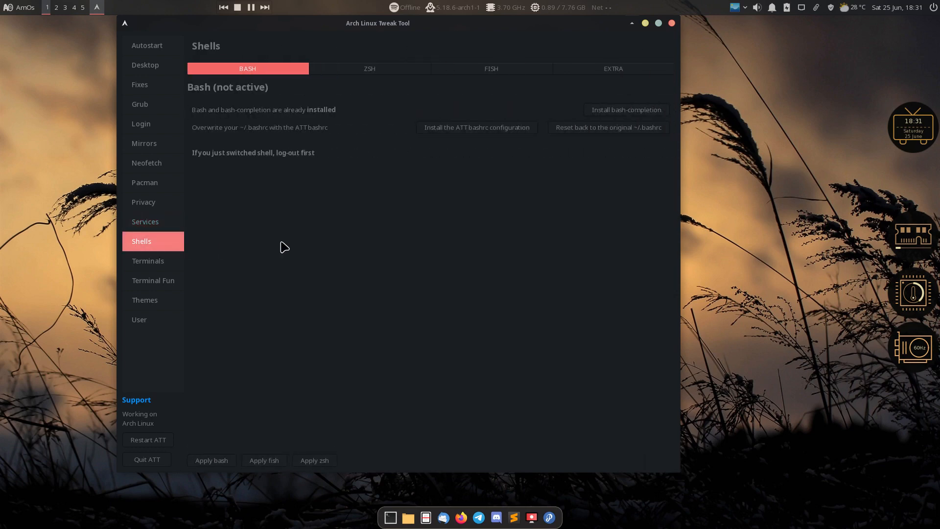
left_click(363, 71)
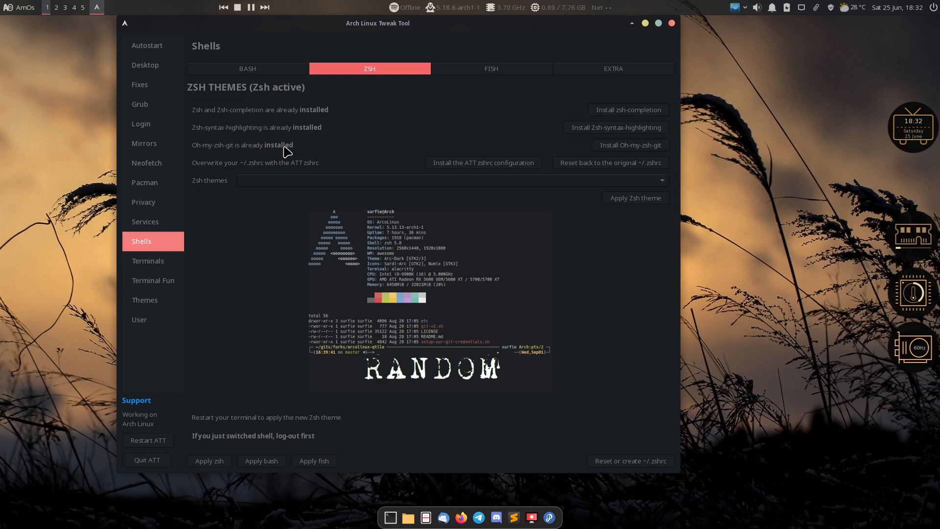
left_click(629, 147)
left_click(479, 164)
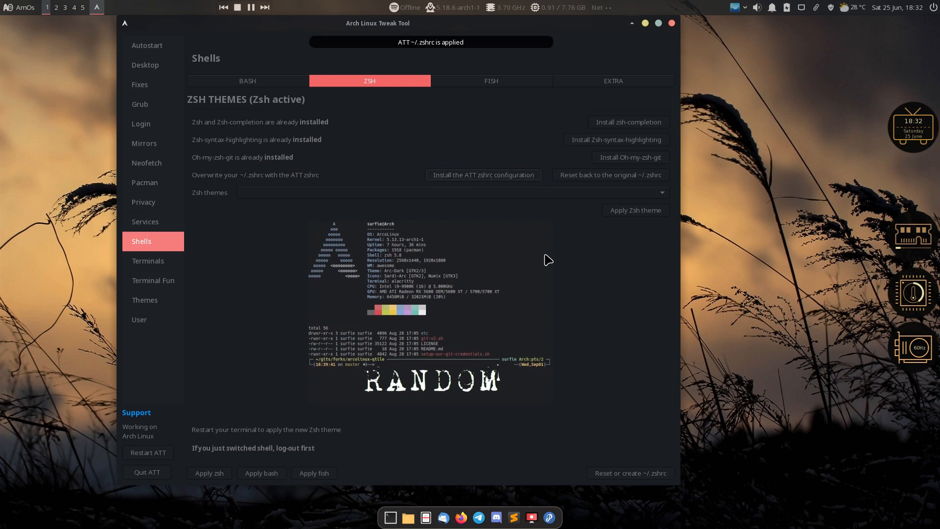
left_click(148, 455)
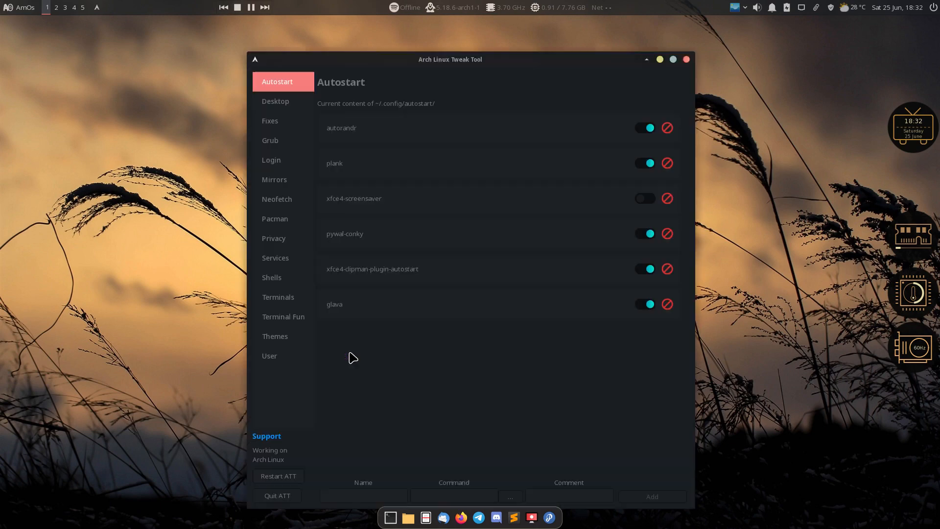
left_click(284, 282)
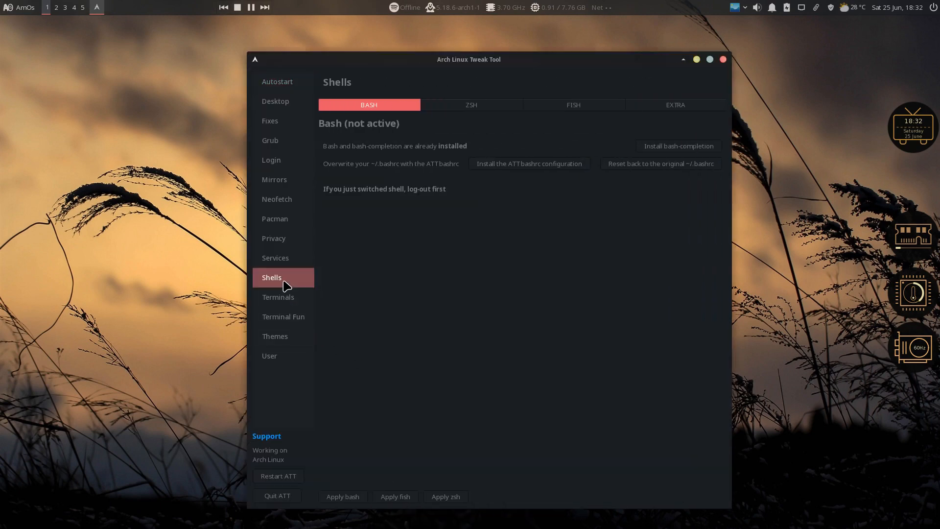
left_click(493, 108)
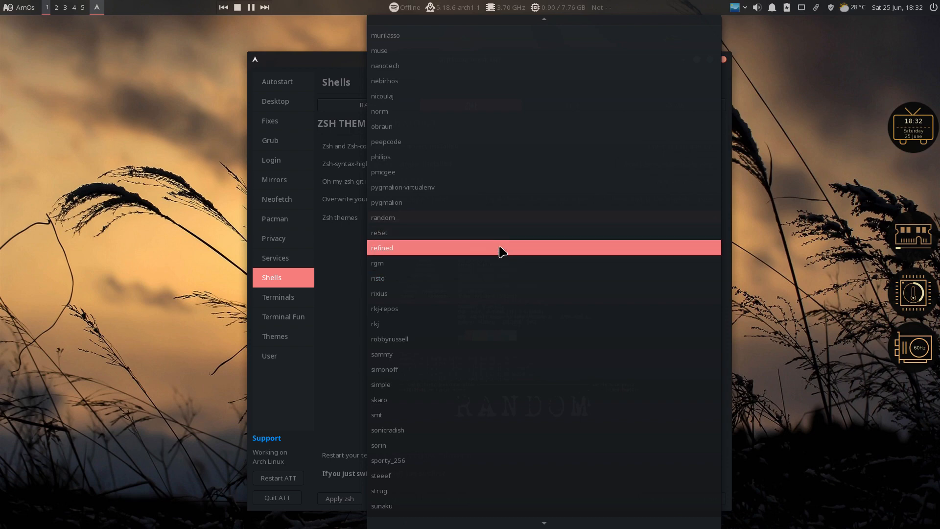
Try refined, random and sammy, then apply the sonicradish Zsh theme and open a terminal
left_click(502, 252)
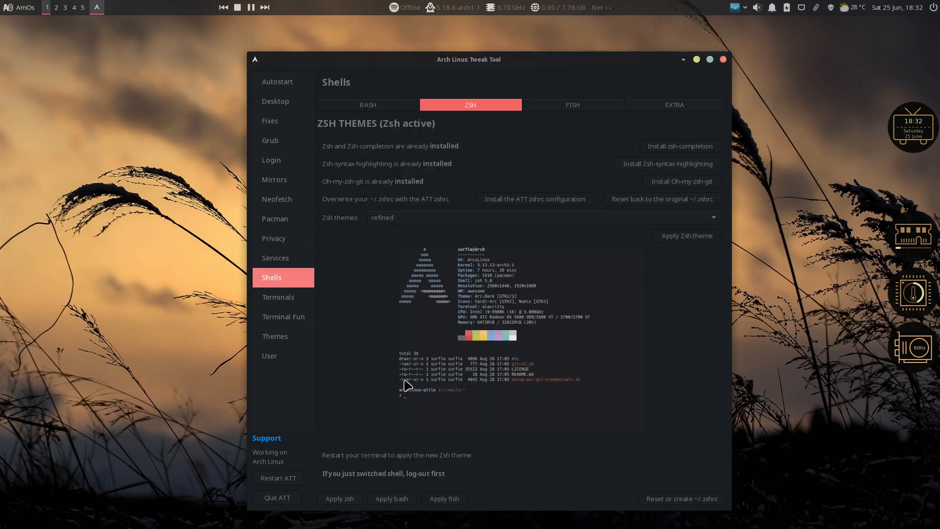
left_click(404, 218)
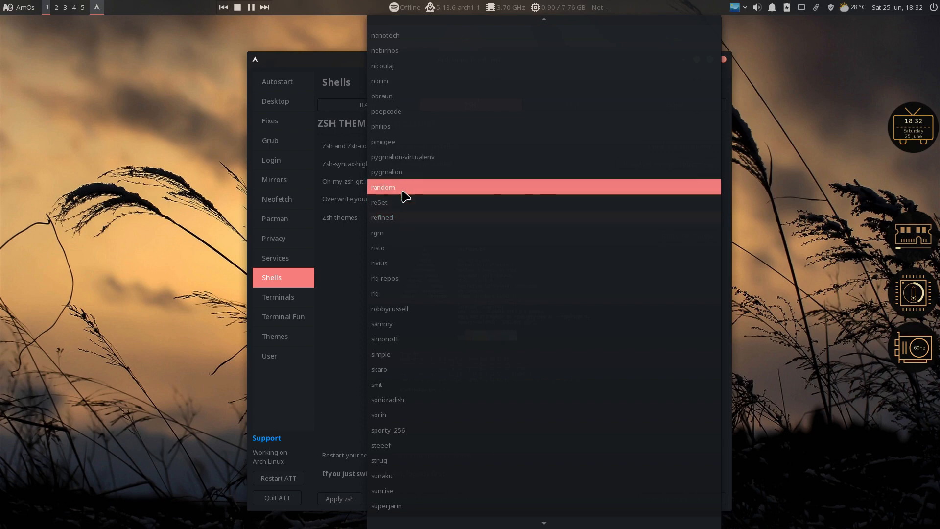
left_click(404, 195)
left_click(410, 220)
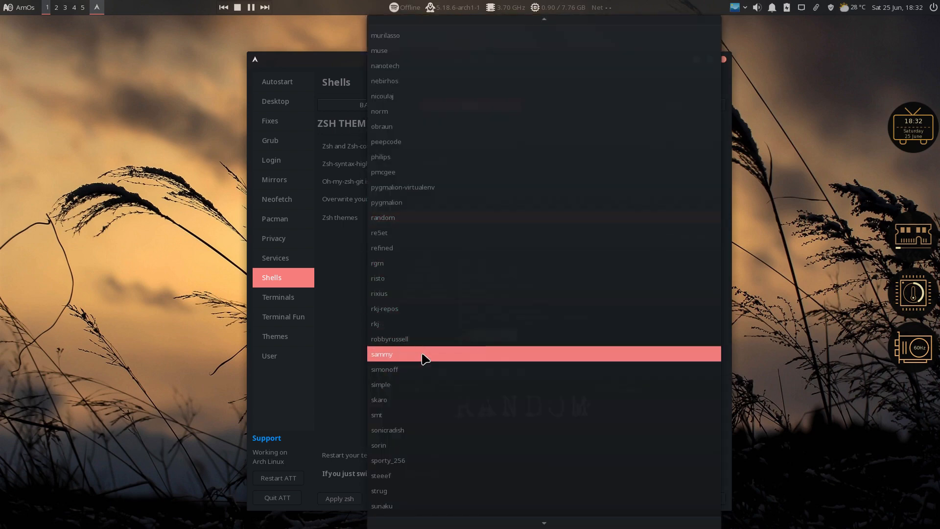
left_click(421, 357)
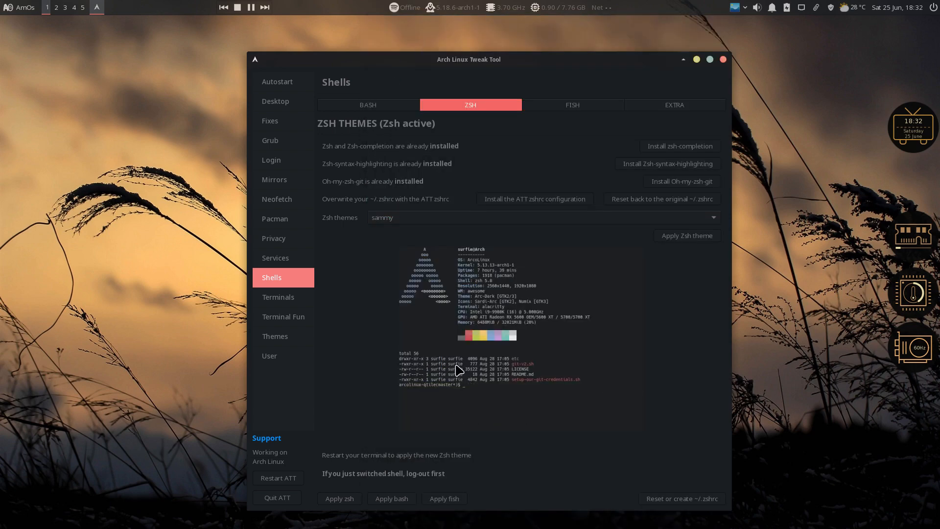
left_click(427, 219)
left_click(435, 296)
left_click(688, 236)
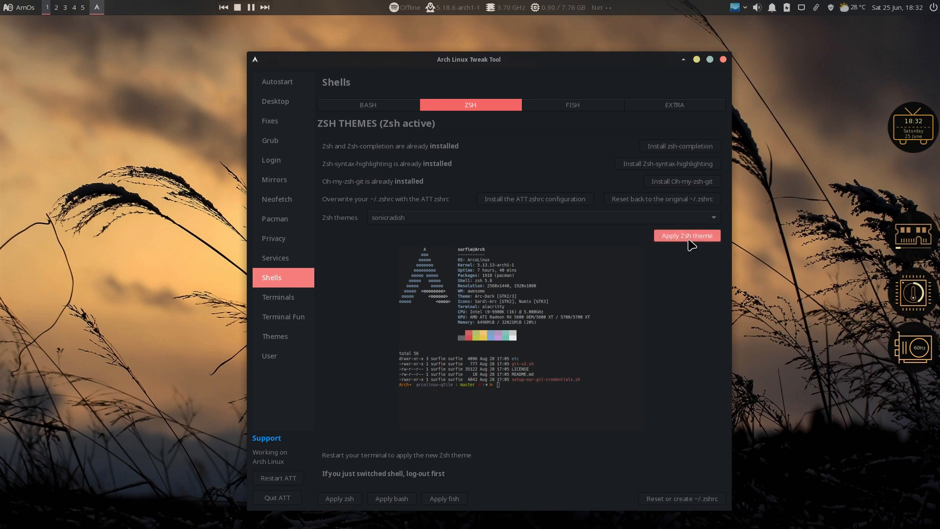
key("super+Return")
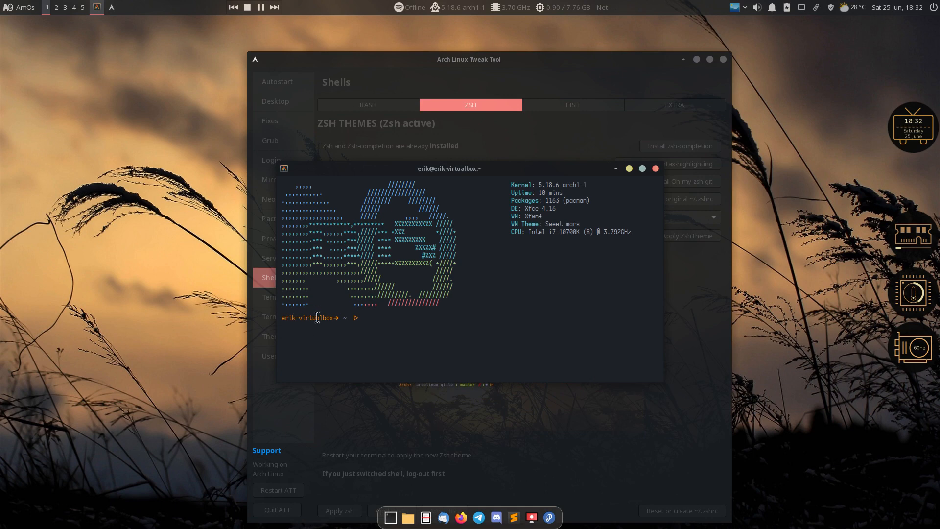
Re-enable the shell line in the Neofetch Editor and save the configuration
left_click_drag(473, 173, 225, 67)
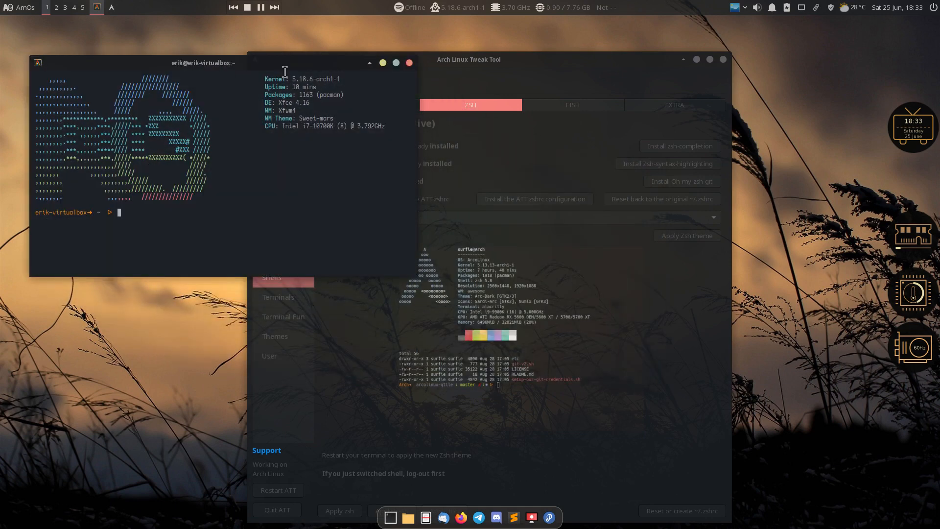
left_click(376, 352)
left_click(288, 204)
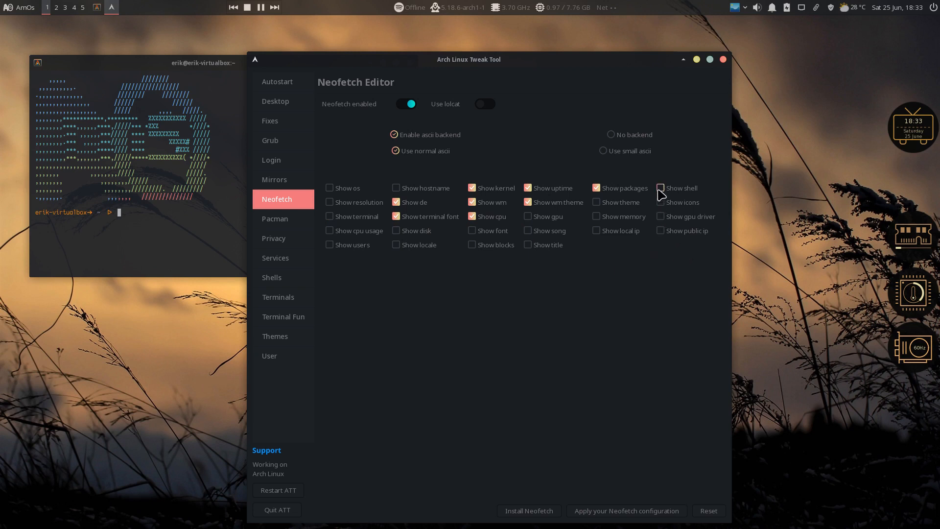
left_click(635, 512)
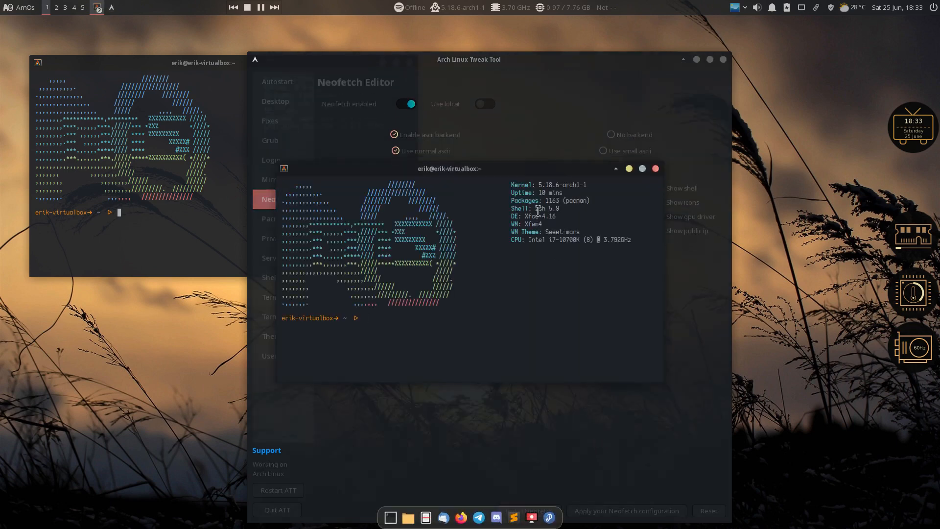
Confirm zsh 5.9 appears in the terminal output, then close all terminal windows
left_click_drag(536, 210, 566, 210)
key("ctrl+alt+t")
left_click(655, 169)
left_click(656, 168)
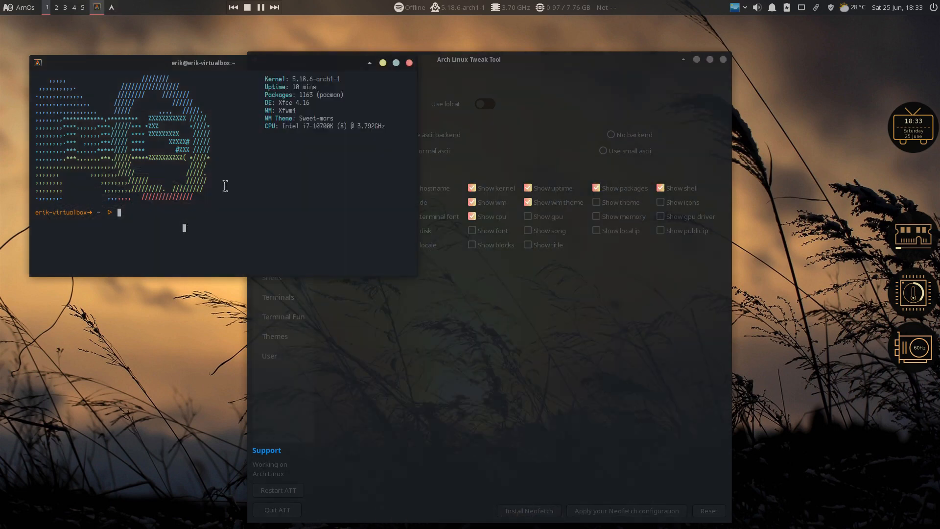
left_click(409, 63)
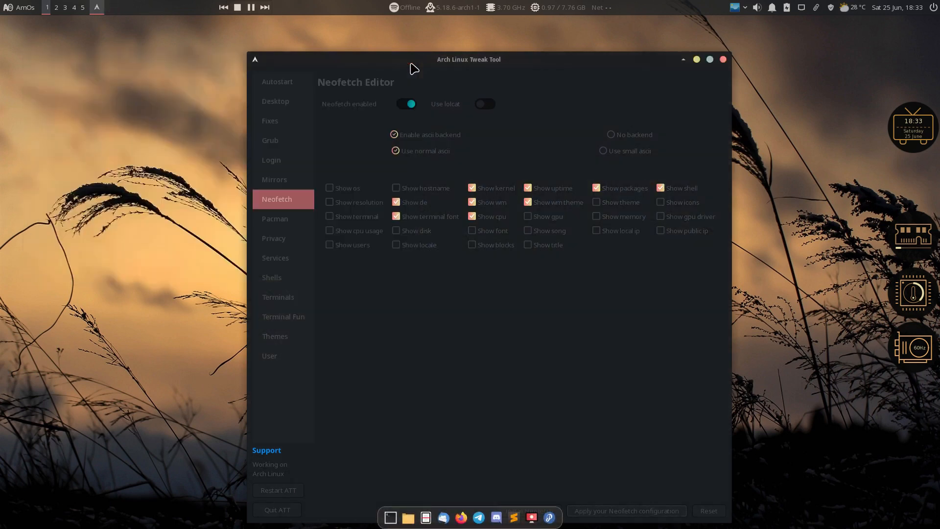
Open the theme switcher and browse AwesomeWM and Qtile themes, leaving multicolor chosen
left_click(282, 356)
left_click(284, 342)
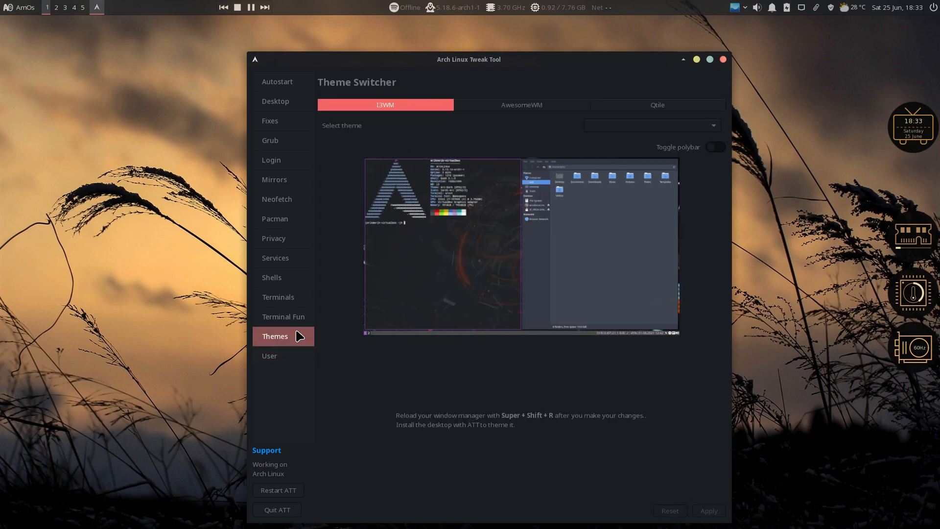
left_click(534, 108)
left_click(648, 109)
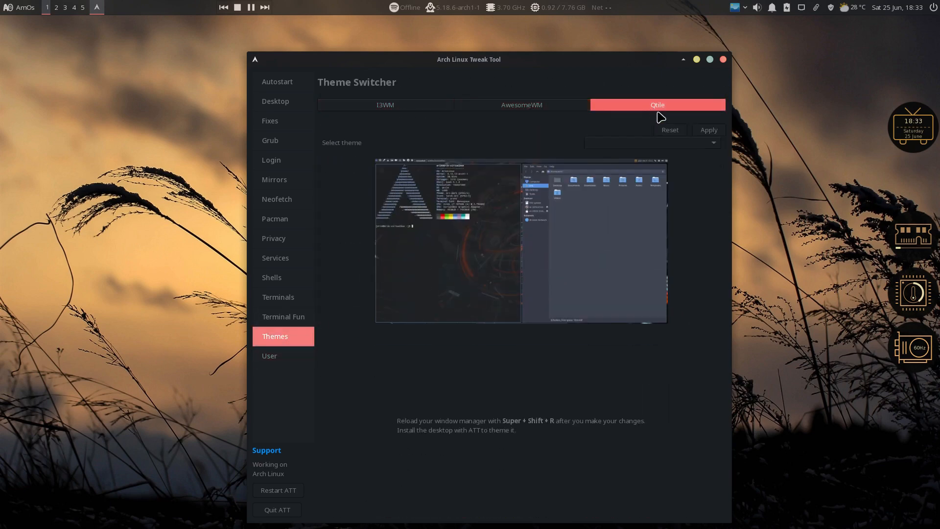
left_click(552, 108)
left_click(646, 128)
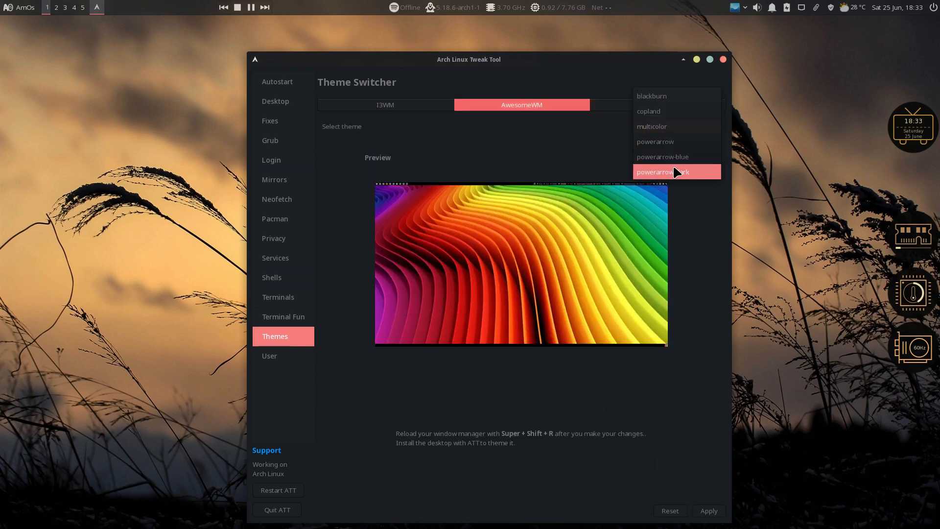
left_click(542, 108)
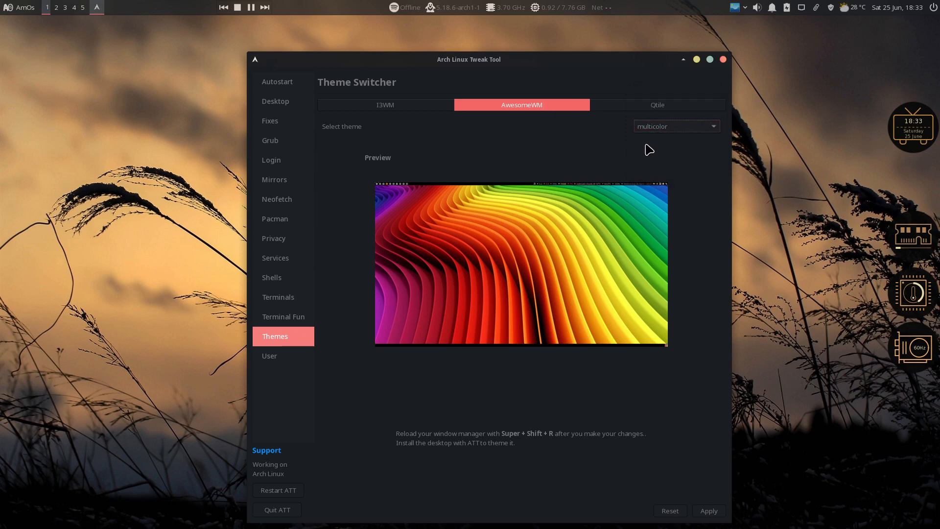
Preview the copland, blackburn and powerarrow-dark AwesomeWM themes
left_click(670, 121)
left_click(673, 110)
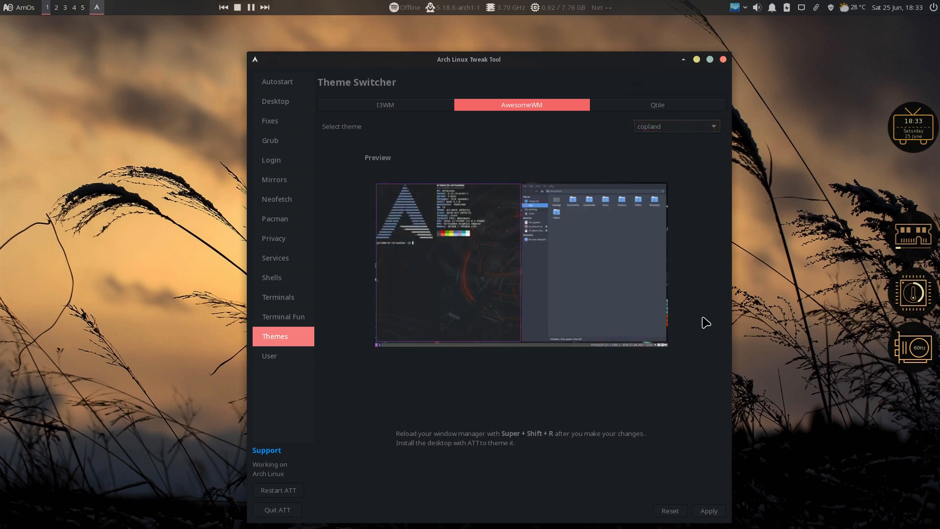
left_click(683, 128)
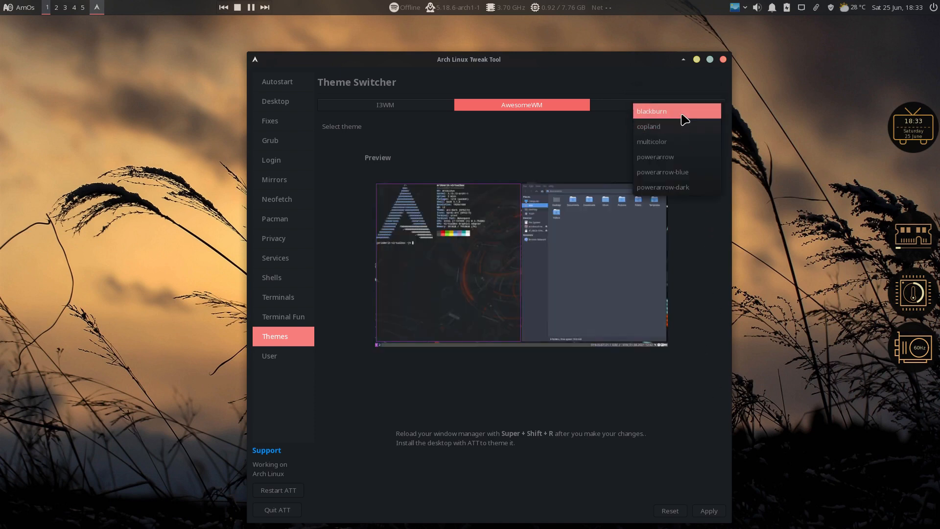
left_click(682, 117)
left_click(672, 127)
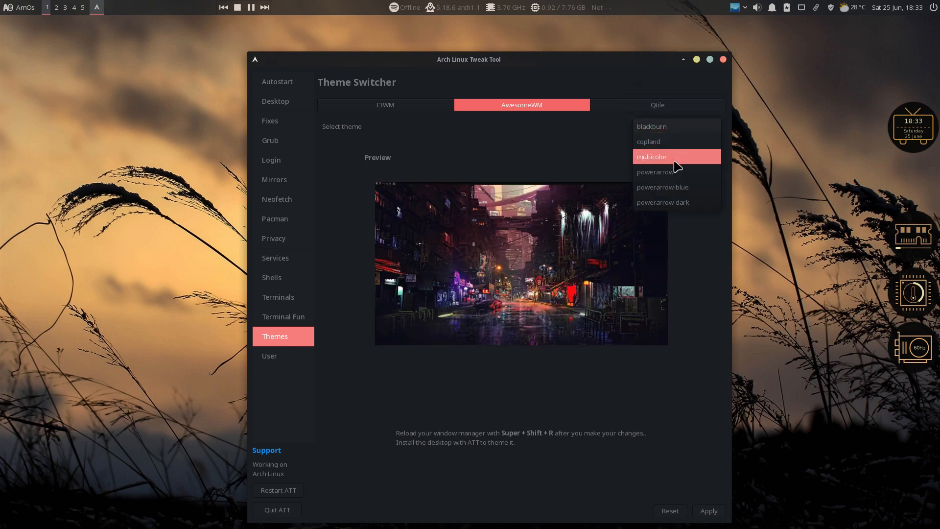
left_click(678, 203)
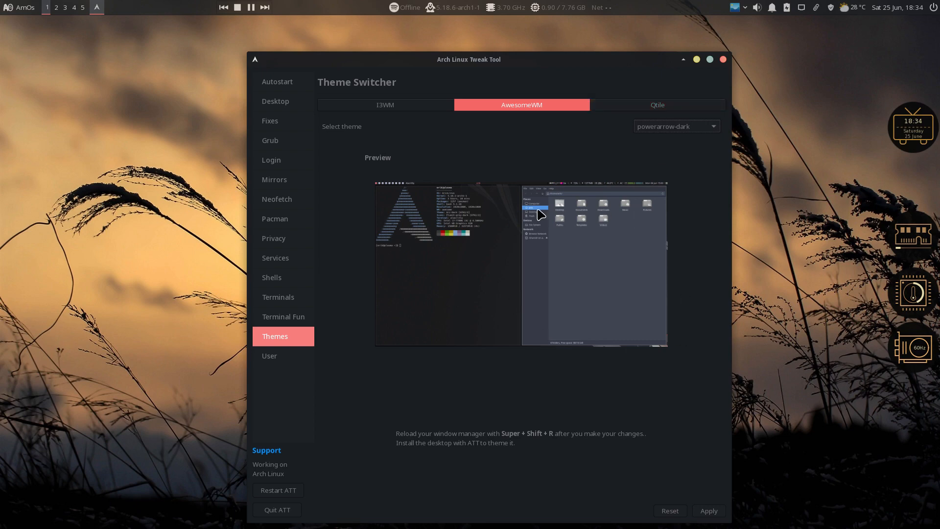
Look over the Qtile and i3WM options, then go to Terminal Fun and Terminals
left_click(658, 105)
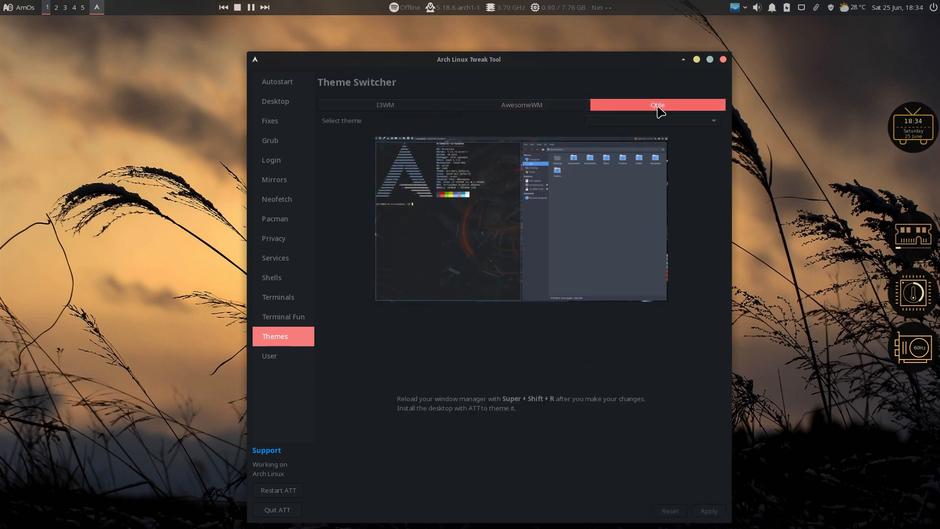
left_click(541, 105)
left_click(406, 104)
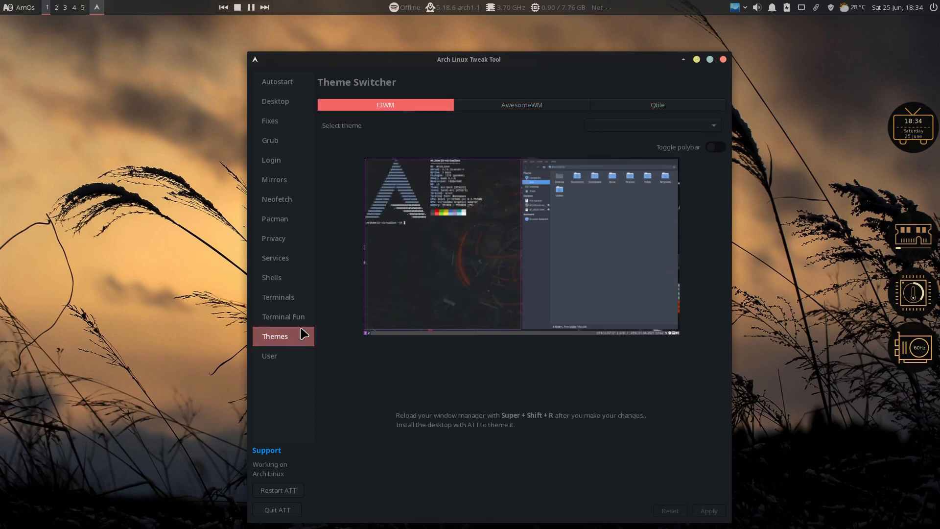
left_click(286, 317)
left_click(278, 305)
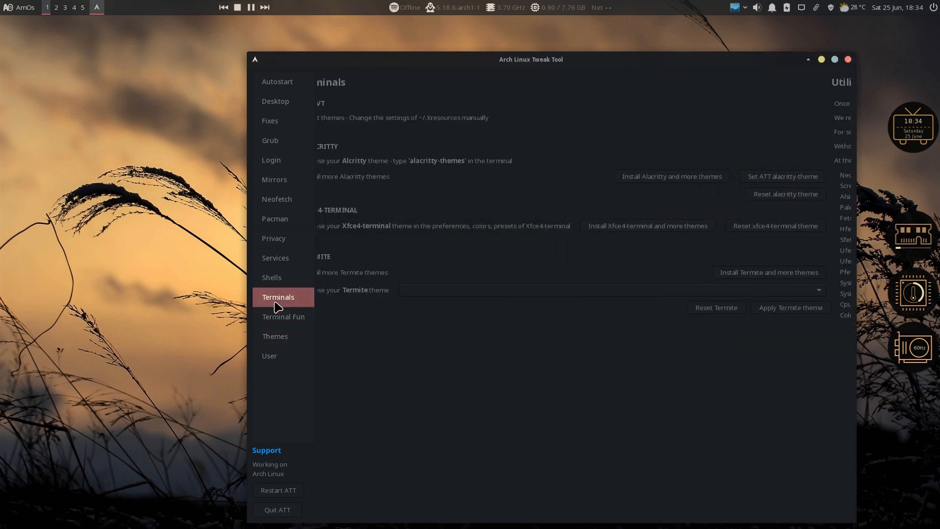
Review the Shells page, checking its FISH and EXTRA tabs
left_click(274, 282)
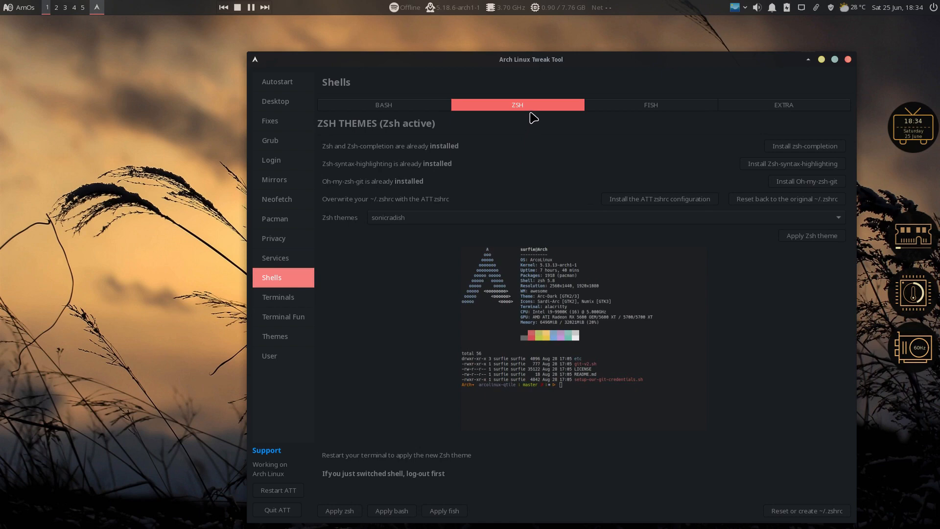
left_click(652, 104)
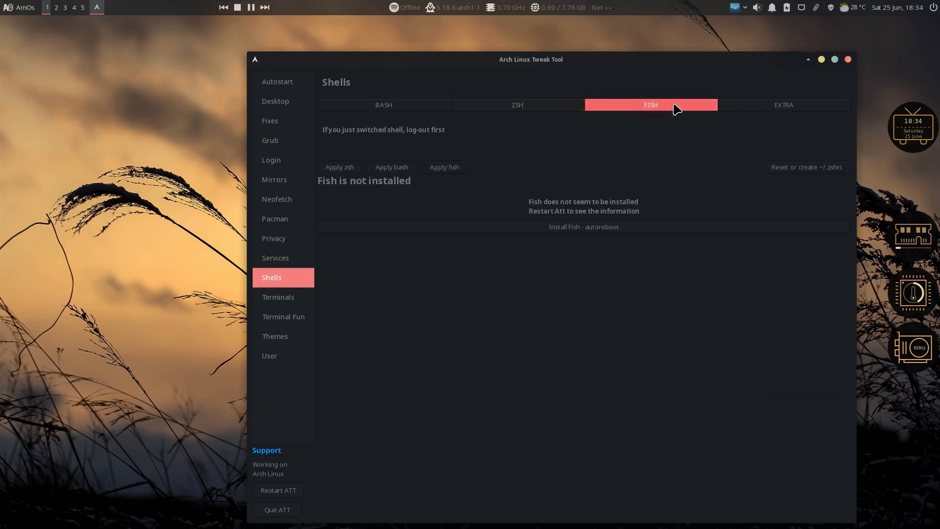
left_click(771, 105)
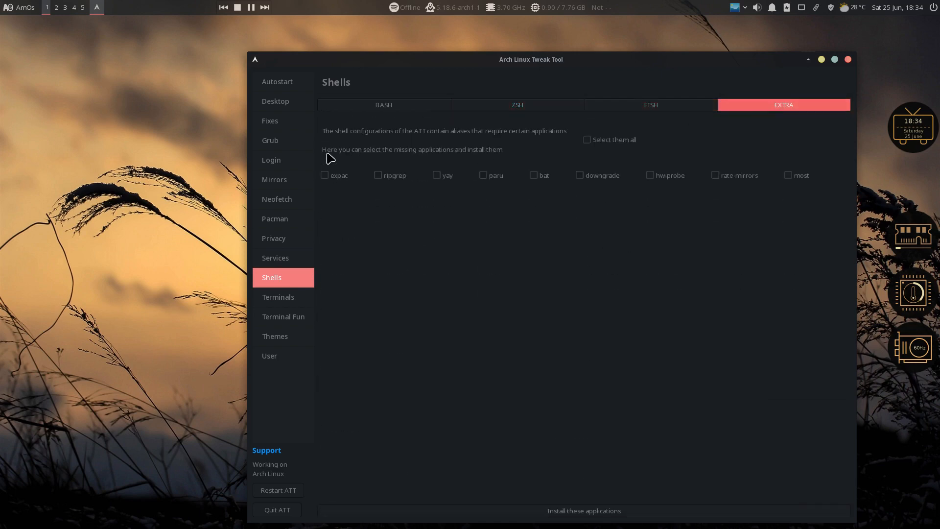
Browse the Services, Privacy, Pacman, Neofetch, Mirrors, Login, Grub, Fixes, Desktop and Autostart pages, then close the tool
left_click(296, 259)
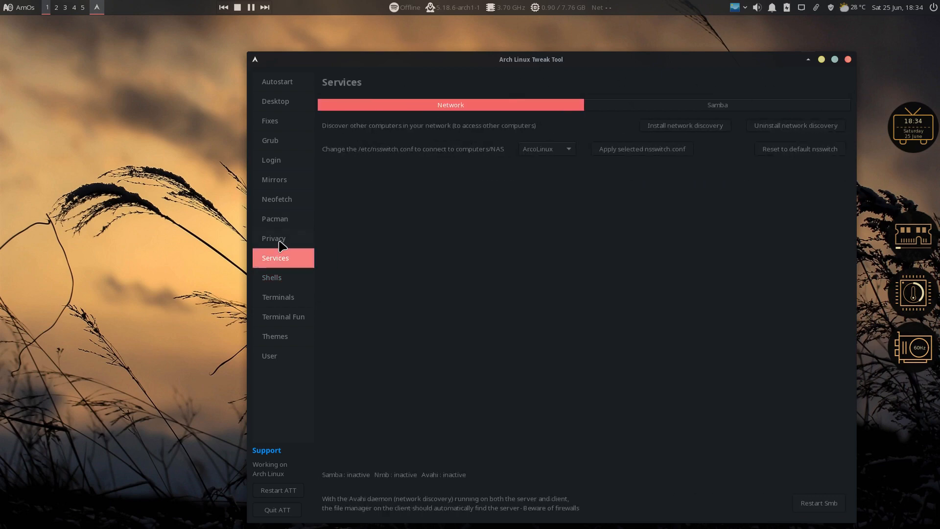
left_click(282, 243)
left_click(282, 221)
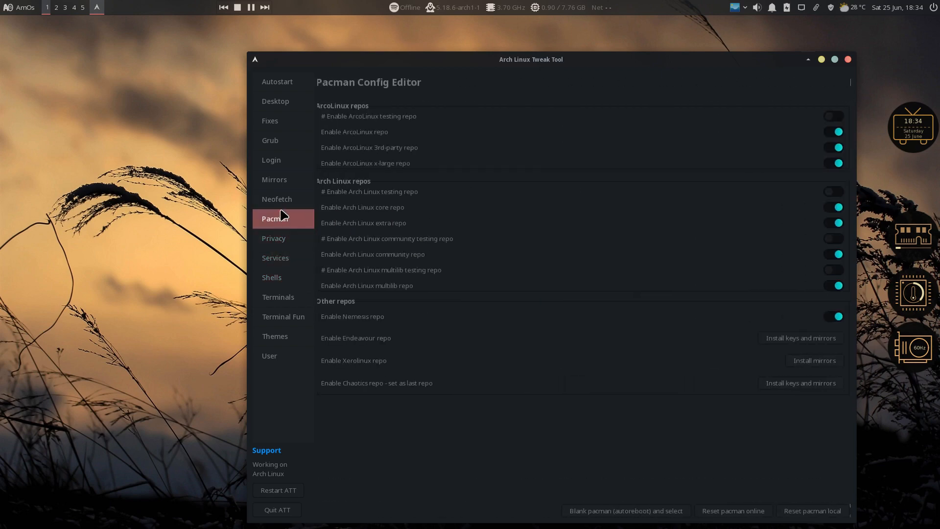
left_click(280, 200)
left_click(279, 181)
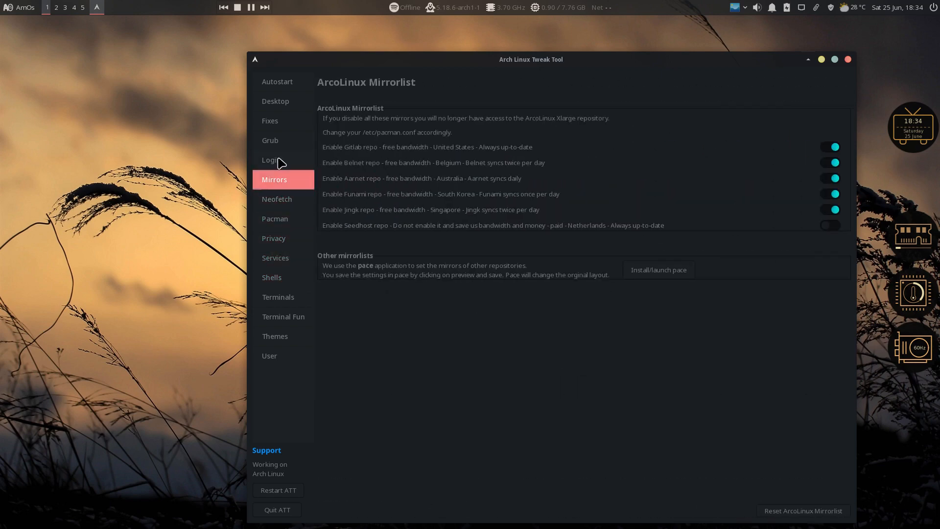
left_click(279, 161)
left_click(282, 141)
left_click(281, 121)
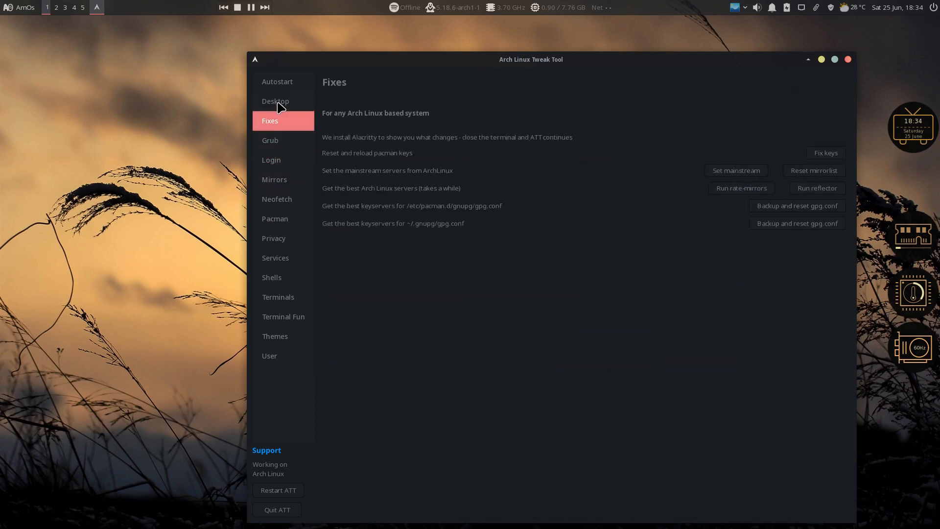
left_click(281, 102)
left_click(279, 83)
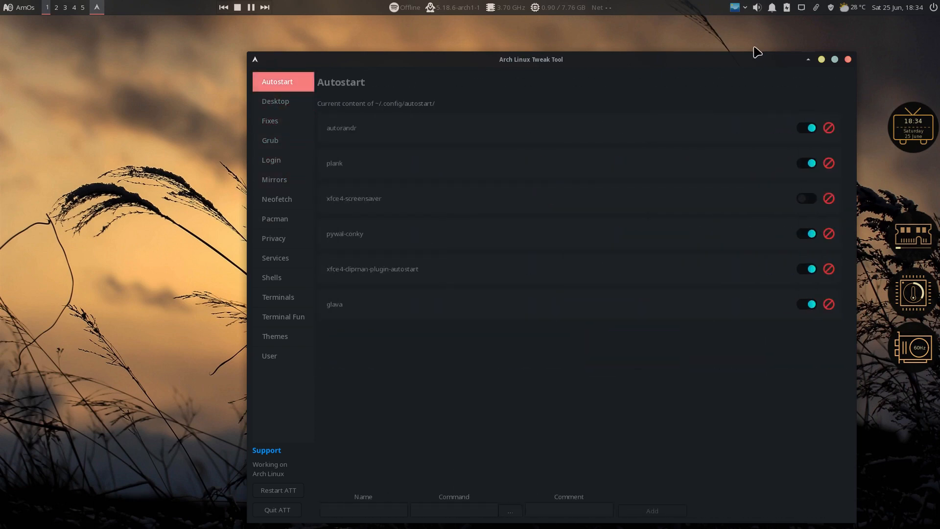
left_click(849, 59)
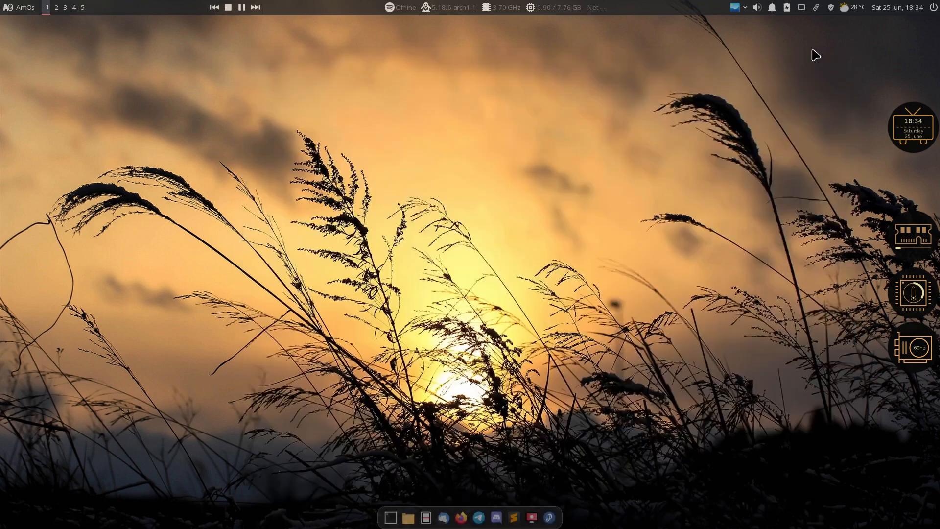
Apply desktop style 18 from the tray's style list, then scroll through the Whisker menu and close it
left_click(745, 9)
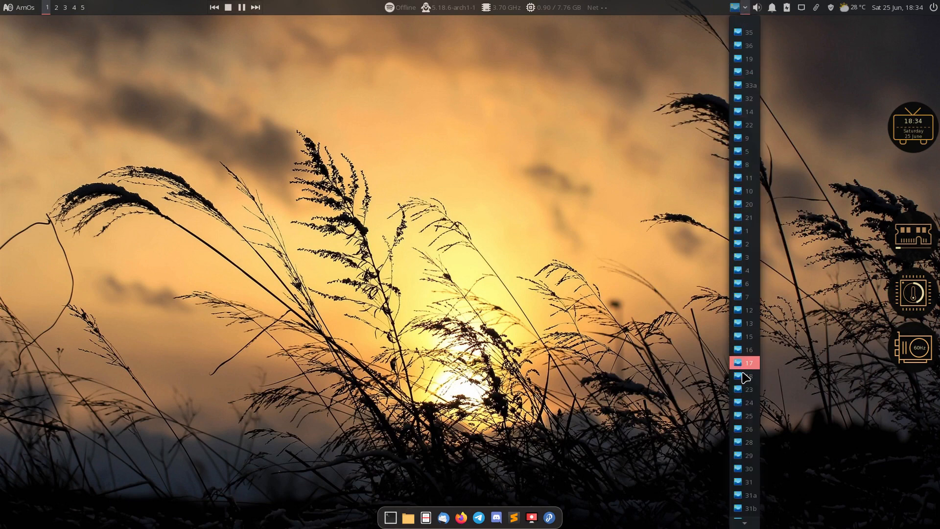
left_click(745, 376)
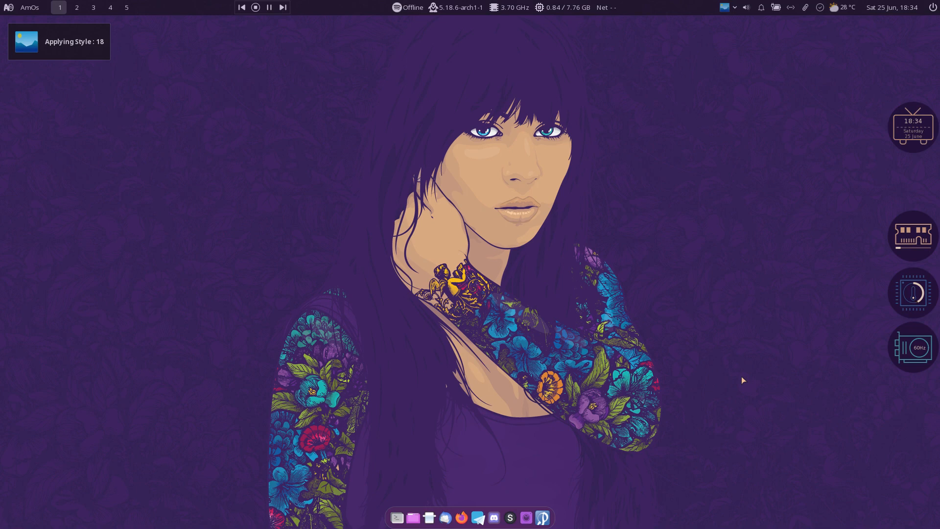
left_click(27, 6)
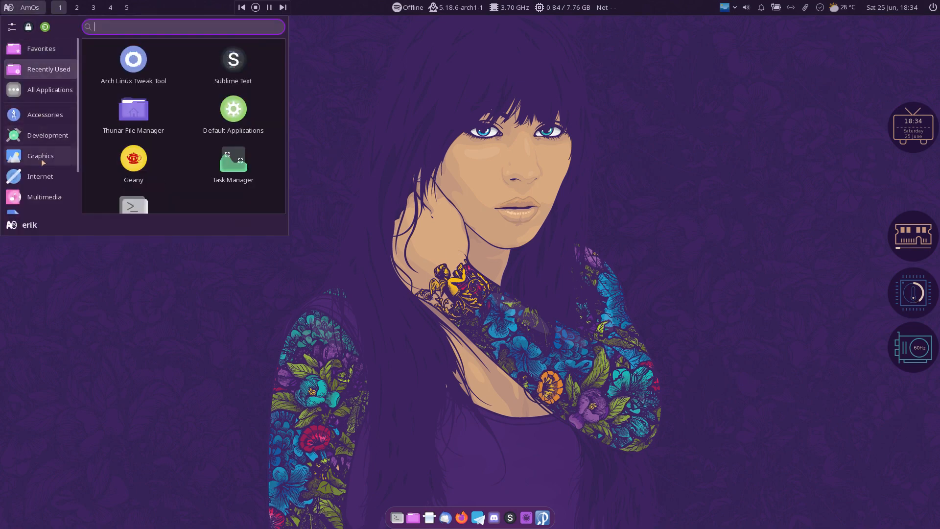
mouse_move(41, 203)
scroll(41, 202, "down", 2)
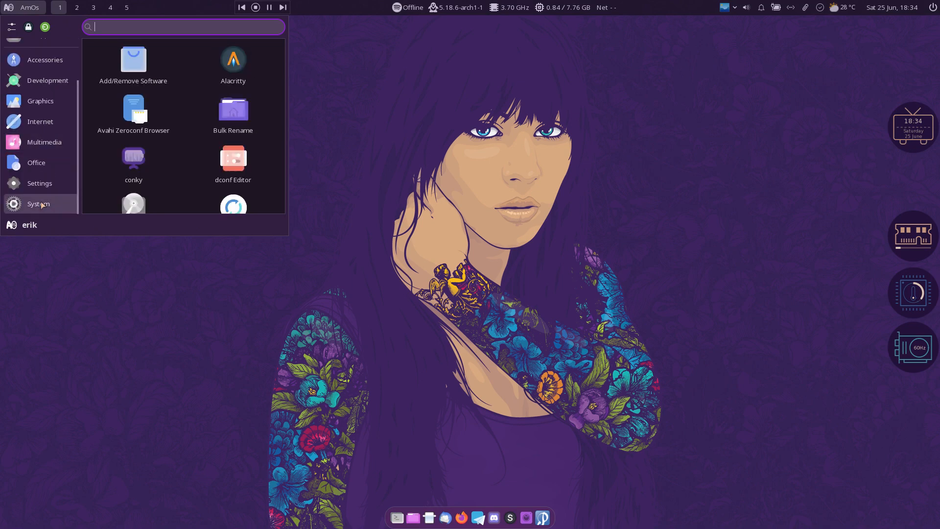
left_click(492, 168)
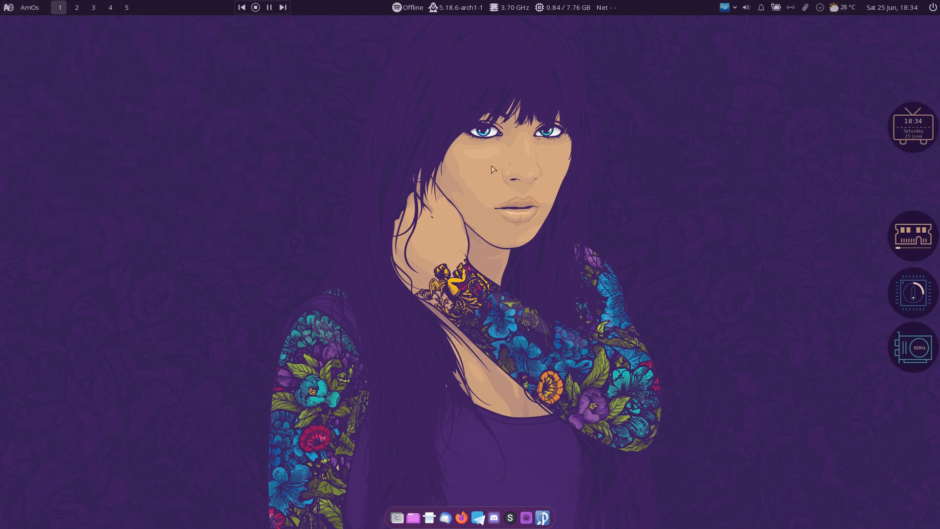